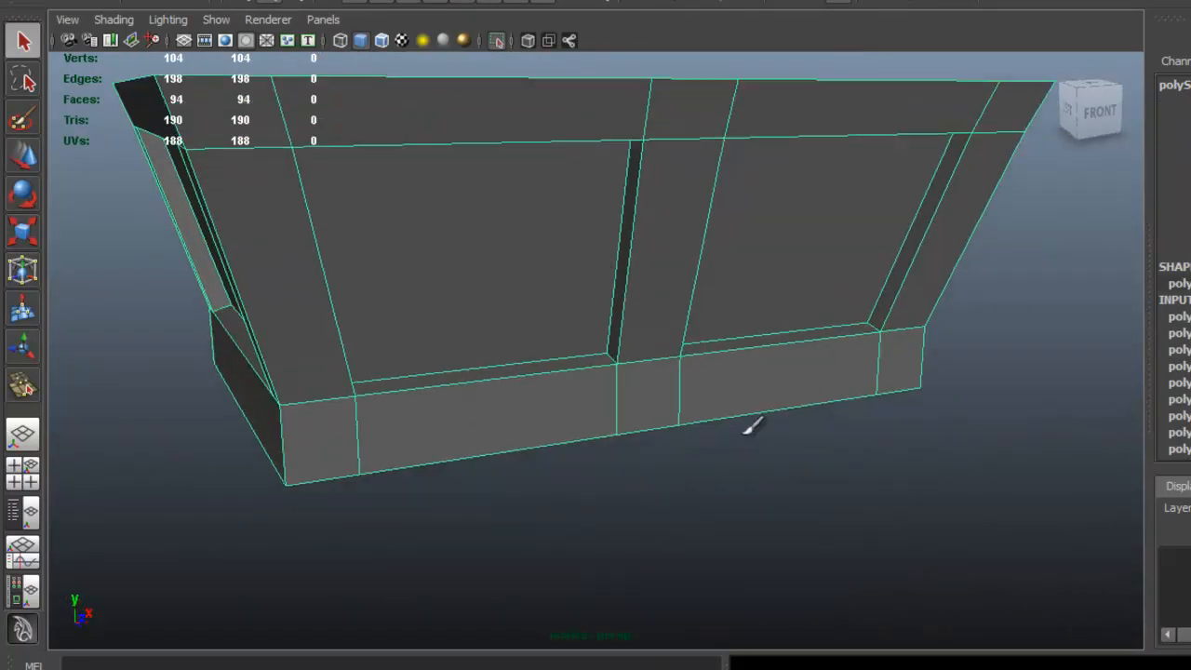
Collapse the short edges at the middle of the bottom rim on both long sides of the mesh.
{"action": "right_click_drag", "start_coordinate": [588, 330], "coordinate": [579, 271]}
{"action": "left_click_drag", "start_coordinate": [601, 314], "coordinate": [465, 319], "text": "alt"}
{"action": "left_click", "coordinate": [598, 291]}
{"action": "left_click_drag", "start_coordinate": [625, 244], "coordinate": [639, 222], "text": "alt"}
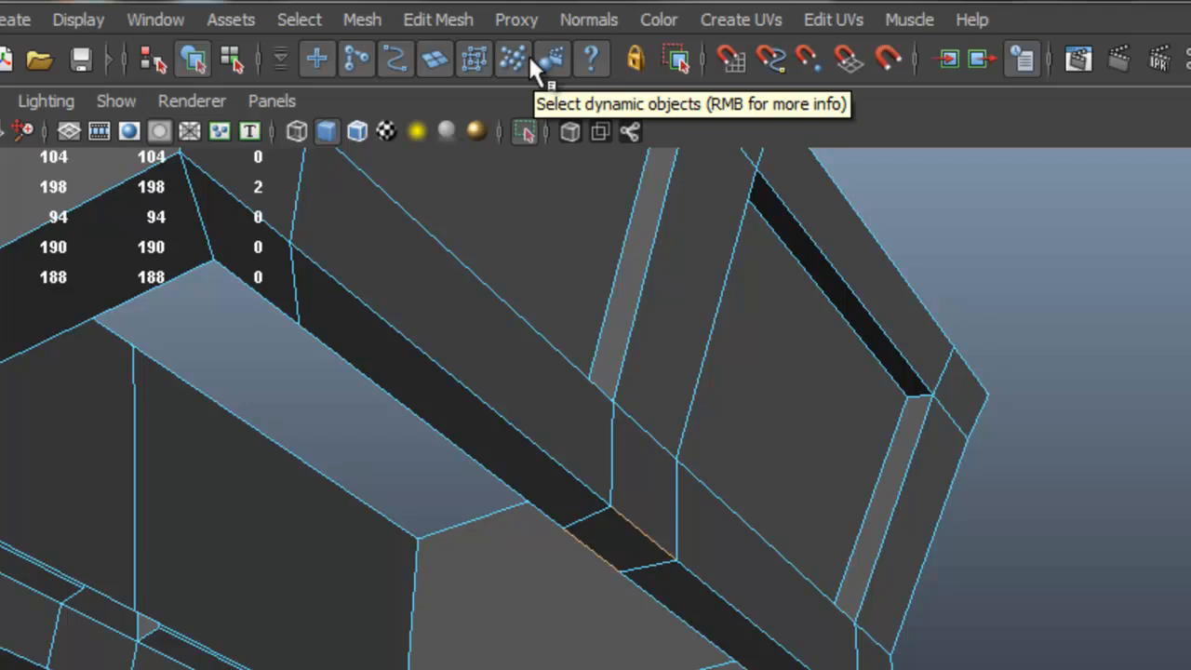
{"action": "left_click", "coordinate": [439, 20]}
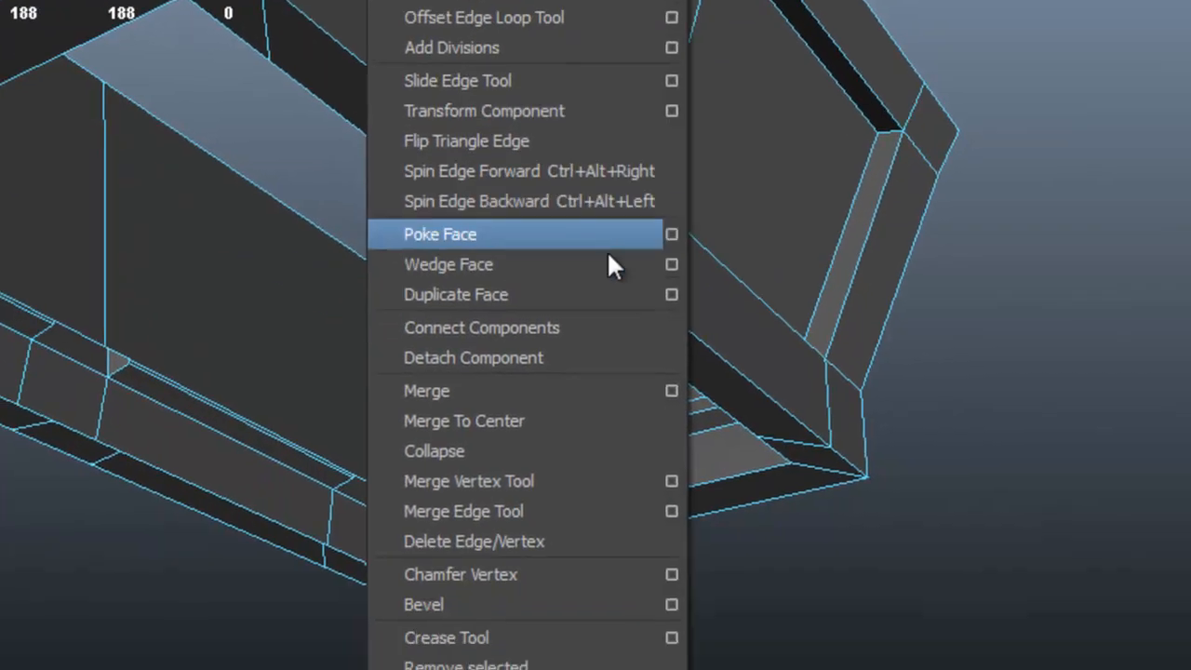
{"action": "left_click", "coordinate": [585, 351]}
{"action": "left_click_drag", "start_coordinate": [748, 113], "coordinate": [804, 270], "text": "alt"}
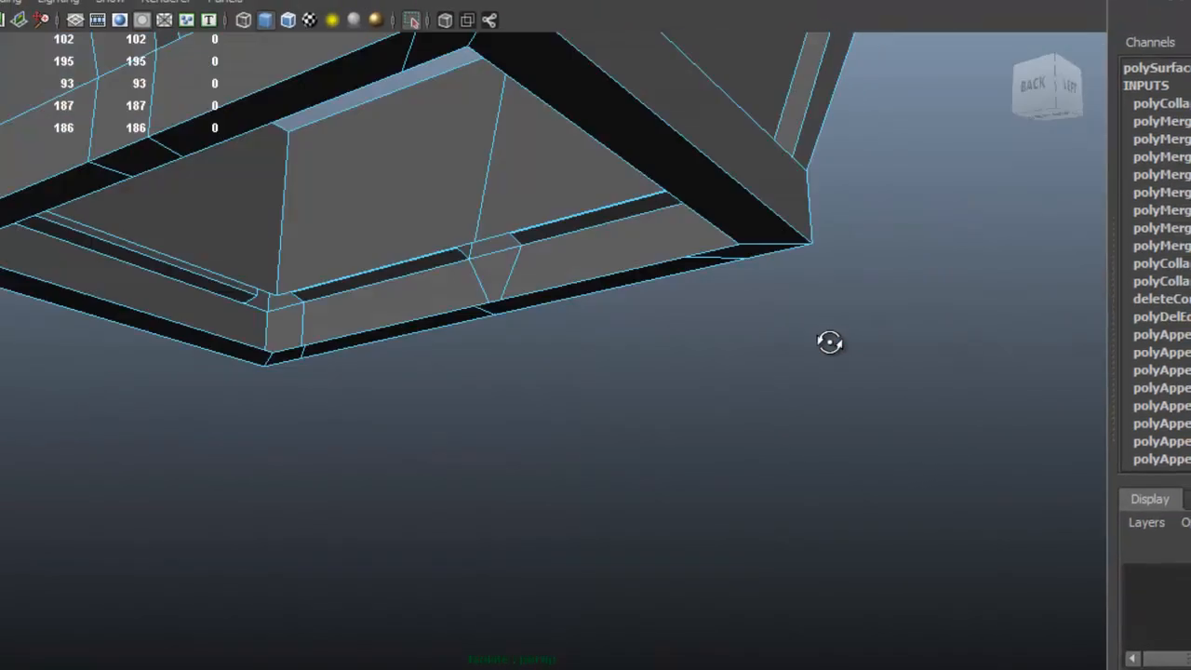
{"action": "left_click_drag", "start_coordinate": [681, 363], "coordinate": [591, 161], "text": "alt"}
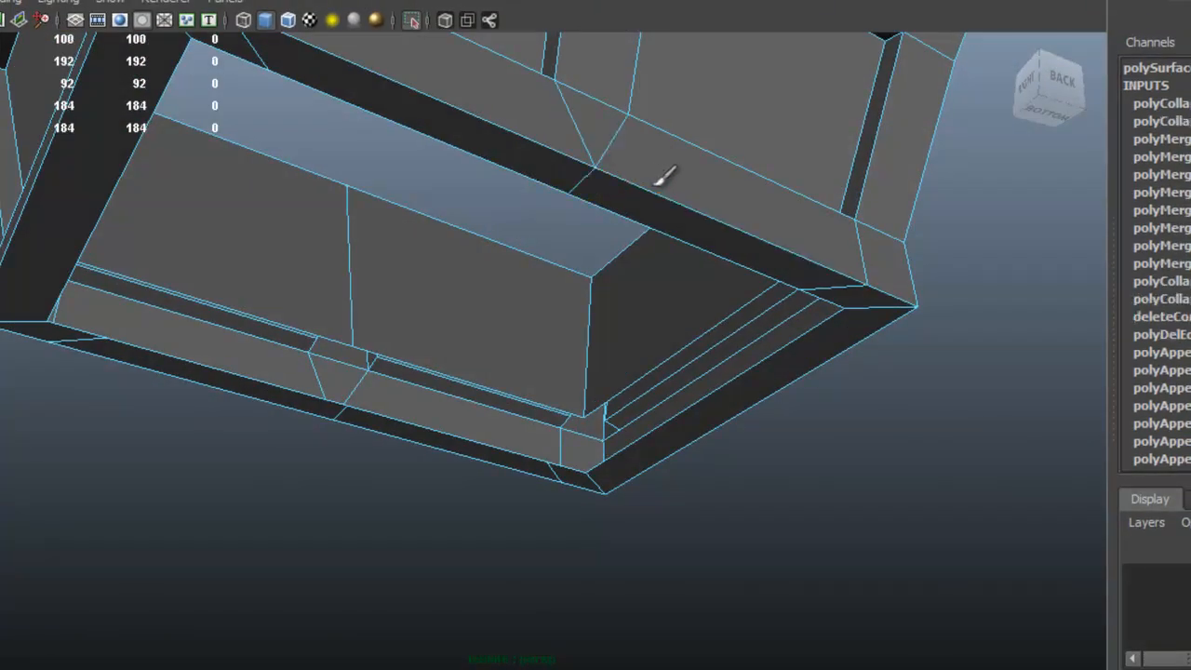
With the Merge Vertex Tool, merge the extra outer and inner bottom-rim vertices beside the first corner into that corner.
{"action": "middle_click_drag", "start_coordinate": [660, 177], "coordinate": [684, 252], "text": "alt"}
{"action": "left_click_drag", "start_coordinate": [508, 203], "coordinate": [577, 314], "text": "alt"}
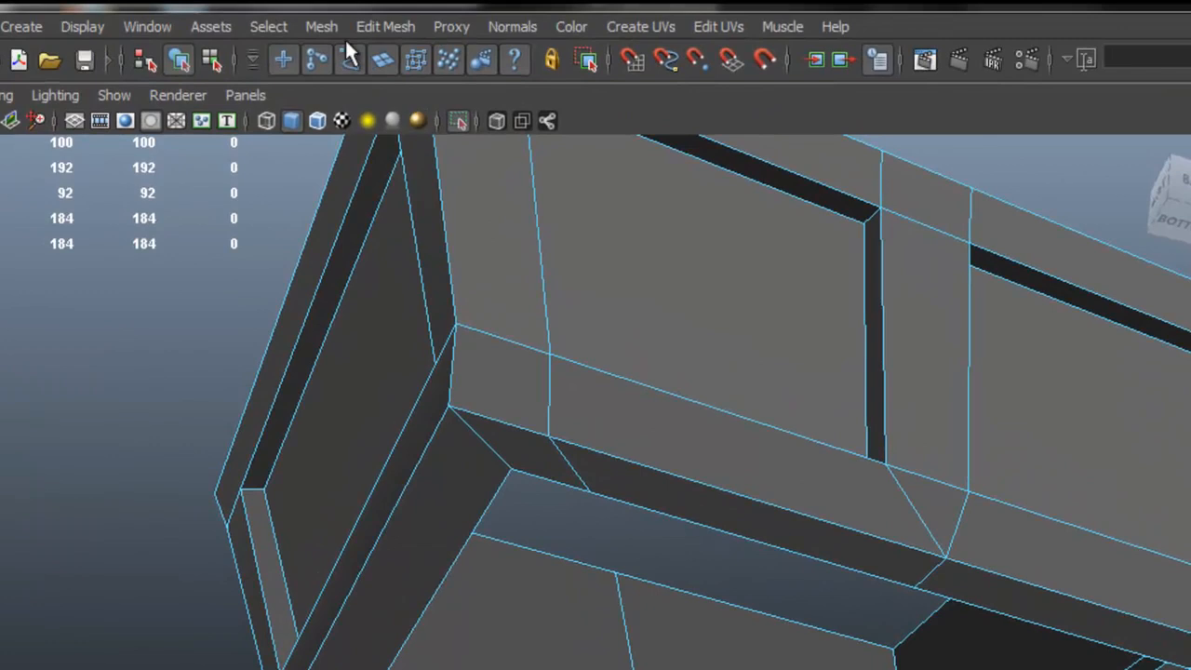
{"action": "left_click", "coordinate": [365, 24]}
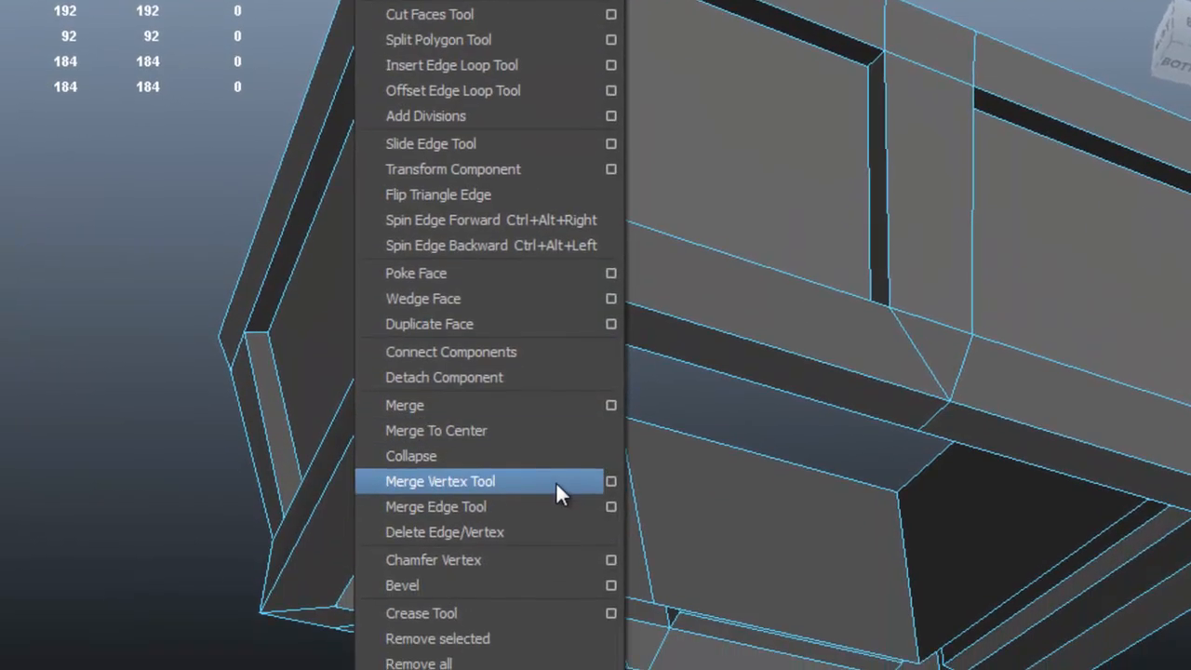
{"action": "left_click", "coordinate": [555, 487]}
{"action": "scroll", "coordinate": [555, 261], "scroll_direction": "up", "scroll_amount": 3}
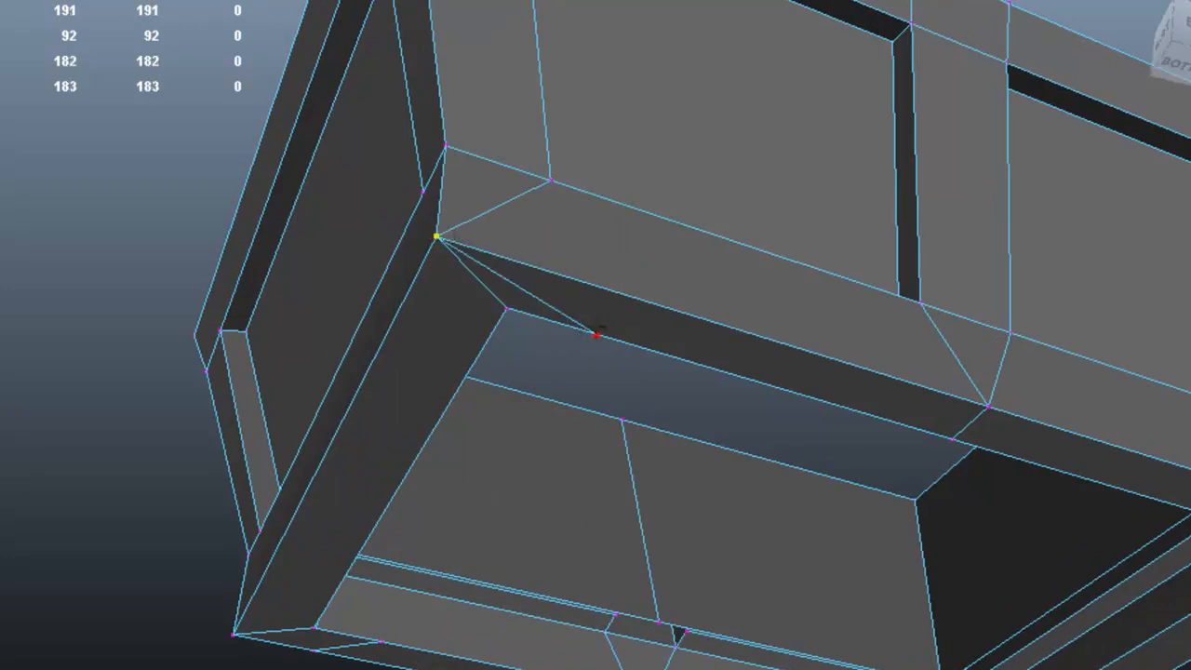
{"action": "scroll", "coordinate": [740, 345], "scroll_direction": "down", "scroll_amount": 3}
Merge the extra outer and inner rim vertices at the other end of the back side into their corner vertices.
{"action": "left_click_drag", "start_coordinate": [740, 345], "coordinate": [596, 327], "text": "alt"}
{"action": "middle_click_drag", "start_coordinate": [924, 369], "coordinate": [607, 318], "text": "alt"}
{"action": "scroll", "coordinate": [702, 328], "scroll_direction": "up", "scroll_amount": 3}
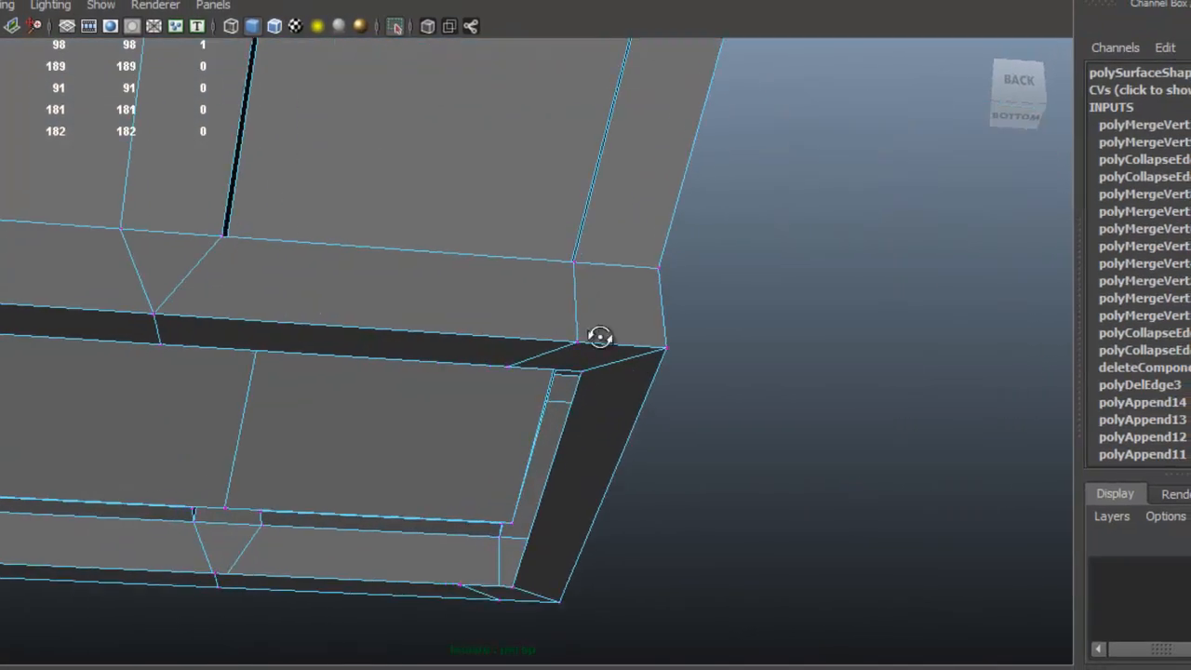
{"action": "left_click", "coordinate": [577, 326]}
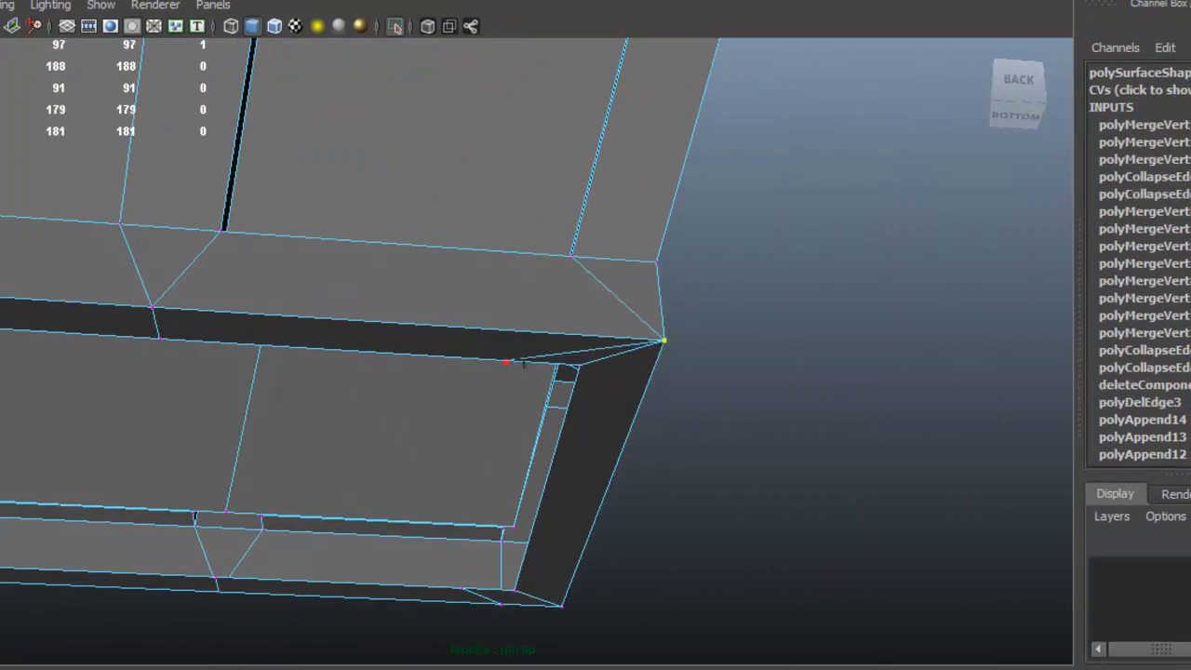
{"action": "left_click_drag", "start_coordinate": [697, 374], "coordinate": [395, 295], "text": "alt"}
Merge the extra outer and inner rim vertices at the first front corner into their corner vertices.
{"action": "right_click_drag", "start_coordinate": [409, 321], "coordinate": [544, 400], "text": "alt"}
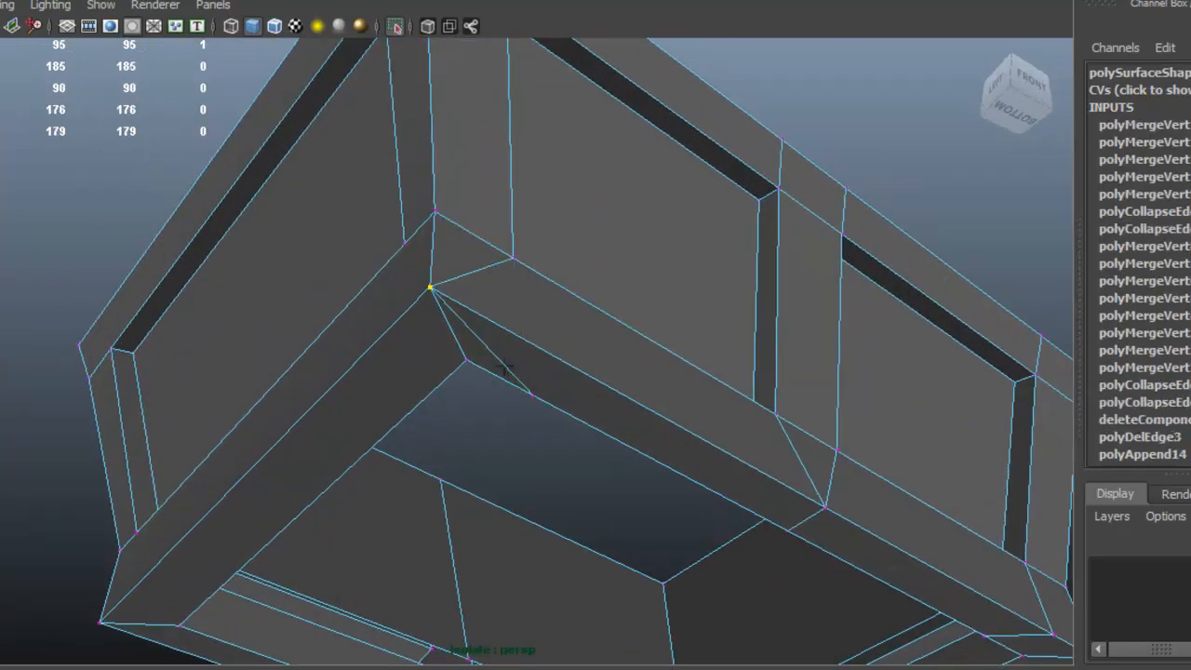
{"action": "left_click_drag", "start_coordinate": [658, 400], "coordinate": [608, 412], "text": "alt"}
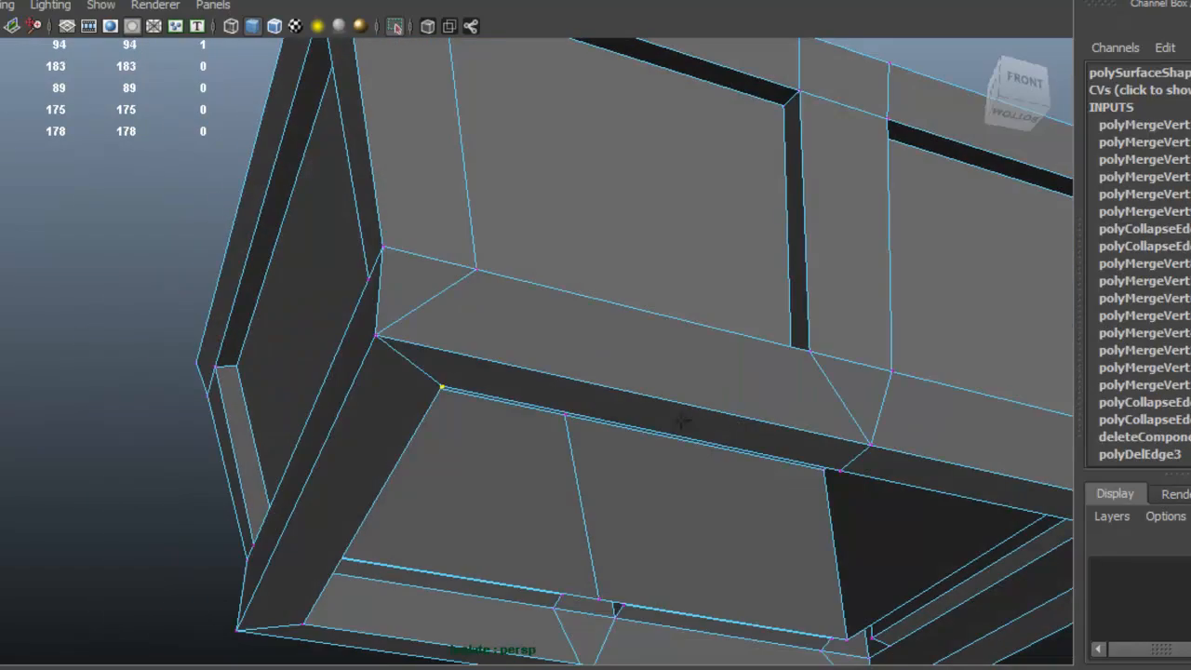
Merge the remaining extra inner and outer rim vertices at the last front corner into their corner vertices.
{"action": "right_click_drag", "start_coordinate": [782, 409], "coordinate": [720, 380], "text": "alt"}
{"action": "middle_click_drag", "start_coordinate": [720, 379], "coordinate": [394, 345], "text": "alt"}
{"action": "left_click_drag", "start_coordinate": [567, 396], "coordinate": [601, 354], "text": "alt"}
{"action": "right_click_drag", "start_coordinate": [601, 355], "coordinate": [635, 470], "text": "alt"}
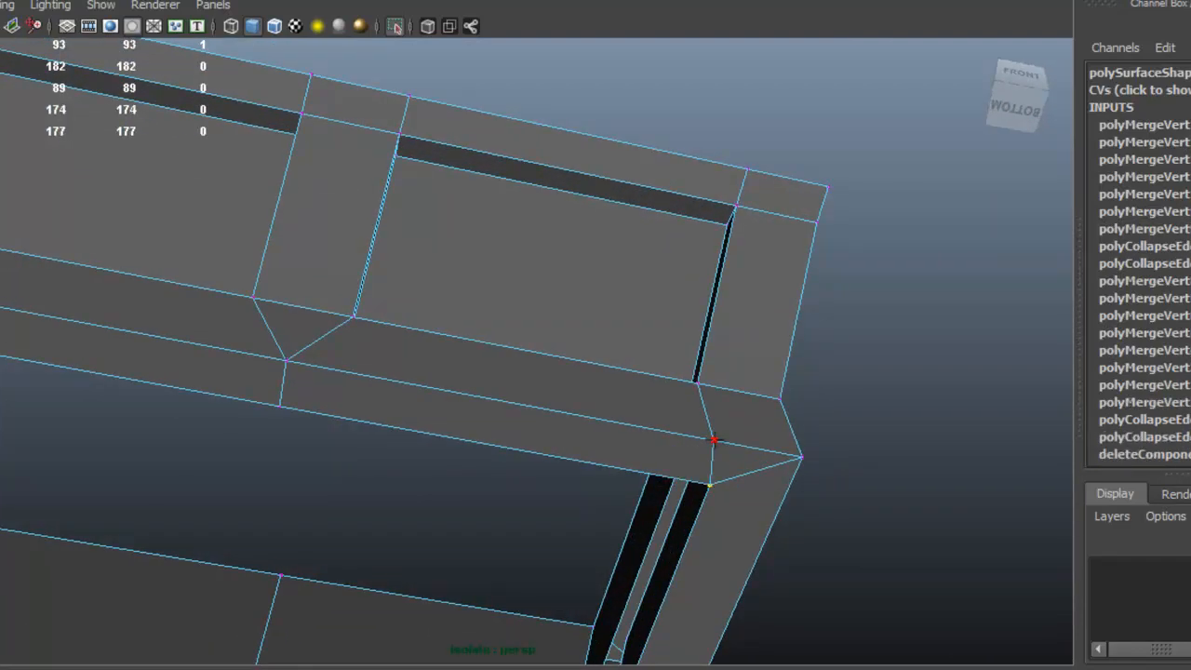
{"action": "right_click_drag", "start_coordinate": [791, 456], "coordinate": [558, 362], "text": "alt"}
Examine the open base and the merged rim corners from below and from inside the mesh.
{"action": "left_click_drag", "start_coordinate": [558, 362], "coordinate": [515, 439], "text": "alt"}
{"action": "left_click_drag", "start_coordinate": [579, 286], "coordinate": [484, 369], "text": "alt"}
{"action": "middle_click_drag", "start_coordinate": [346, 409], "coordinate": [418, 375], "text": "alt"}
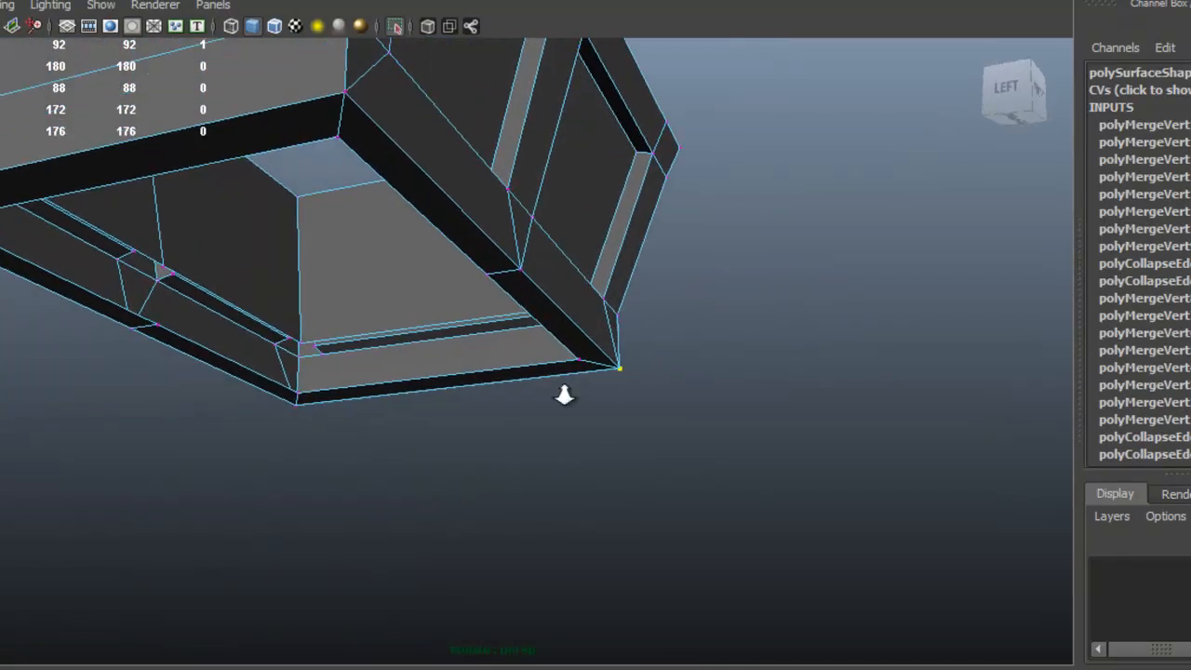
{"action": "right_click_drag", "start_coordinate": [418, 375], "coordinate": [577, 316], "text": "alt"}
{"action": "left_click_drag", "start_coordinate": [527, 285], "coordinate": [447, 393], "text": "alt"}
{"action": "right_click_drag", "start_coordinate": [447, 393], "coordinate": [80, 342], "text": "alt"}
{"action": "left_click_drag", "start_coordinate": [446, 202], "coordinate": [462, 256], "text": "alt"}
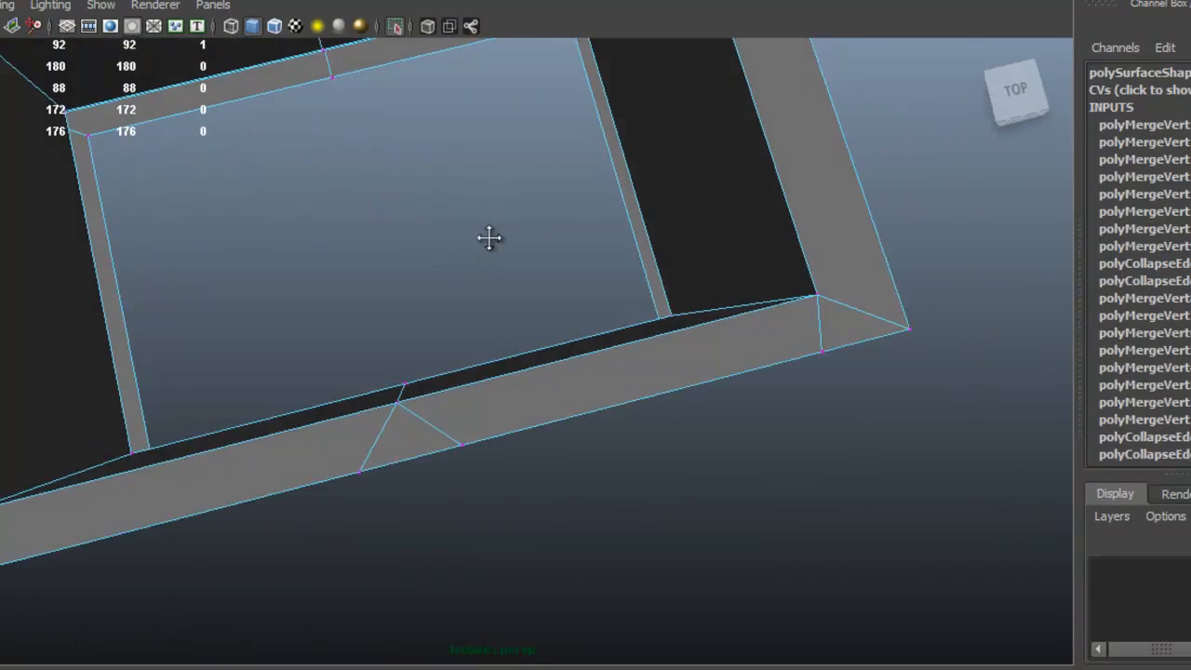
{"action": "middle_click_drag", "start_coordinate": [481, 223], "coordinate": [581, 353], "text": "alt"}
{"action": "left_click_drag", "start_coordinate": [558, 298], "coordinate": [302, 212], "text": "alt"}
{"action": "middle_click_drag", "start_coordinate": [316, 160], "coordinate": [376, 283], "text": "alt"}
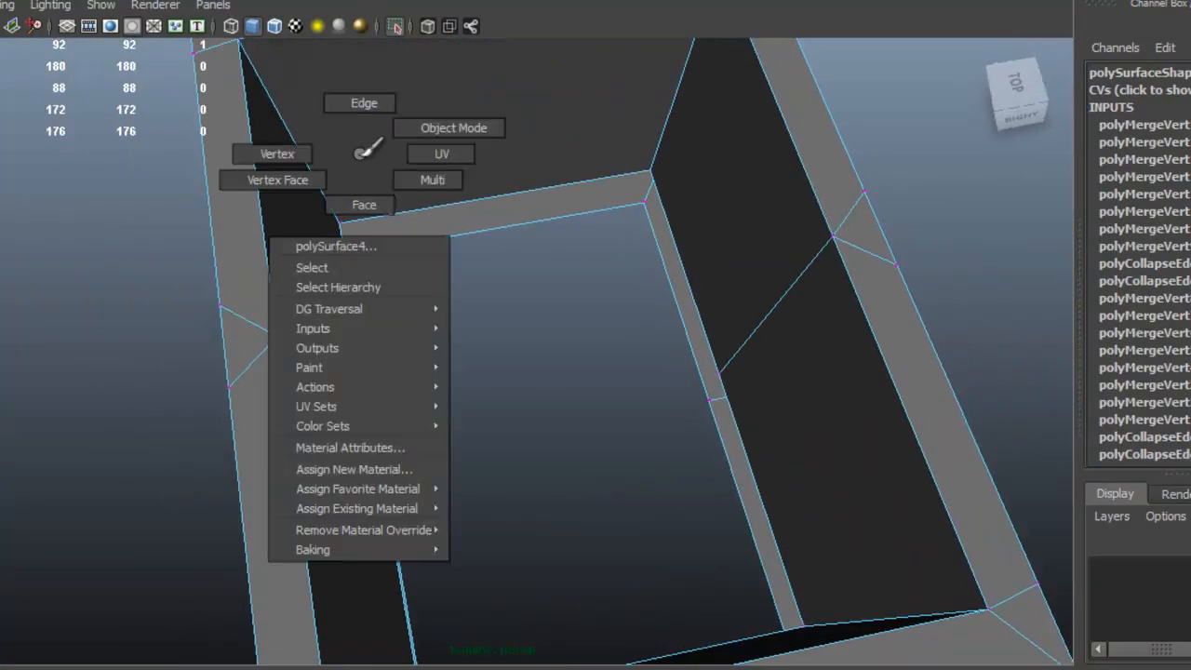
With the Append to Polygon Tool, bridge opposite boundary edges to fill one half of the inner floor opening.
{"action": "left_click_drag", "start_coordinate": [372, 101], "coordinate": [388, 59], "text": "alt"}
{"action": "left_click", "coordinate": [401, 26]}
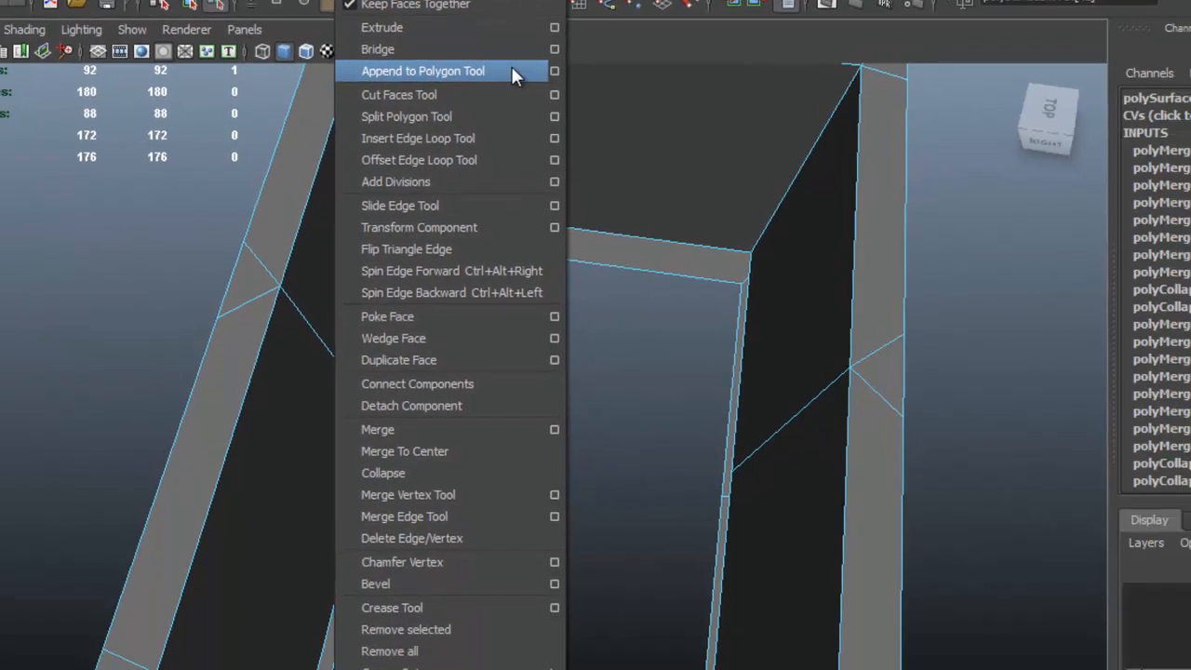
{"action": "left_click", "coordinate": [583, 153]}
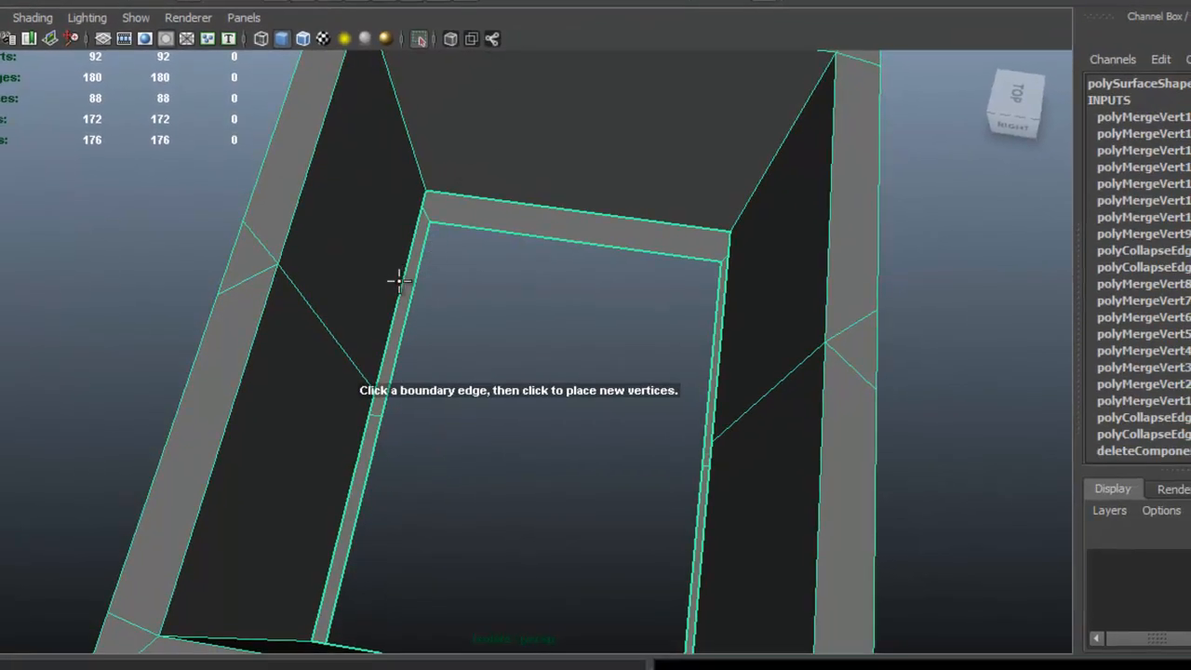
{"action": "left_click_drag", "start_coordinate": [402, 281], "coordinate": [696, 235], "text": "alt"}
{"action": "left_click_drag", "start_coordinate": [585, 283], "coordinate": [382, 231], "text": "alt"}
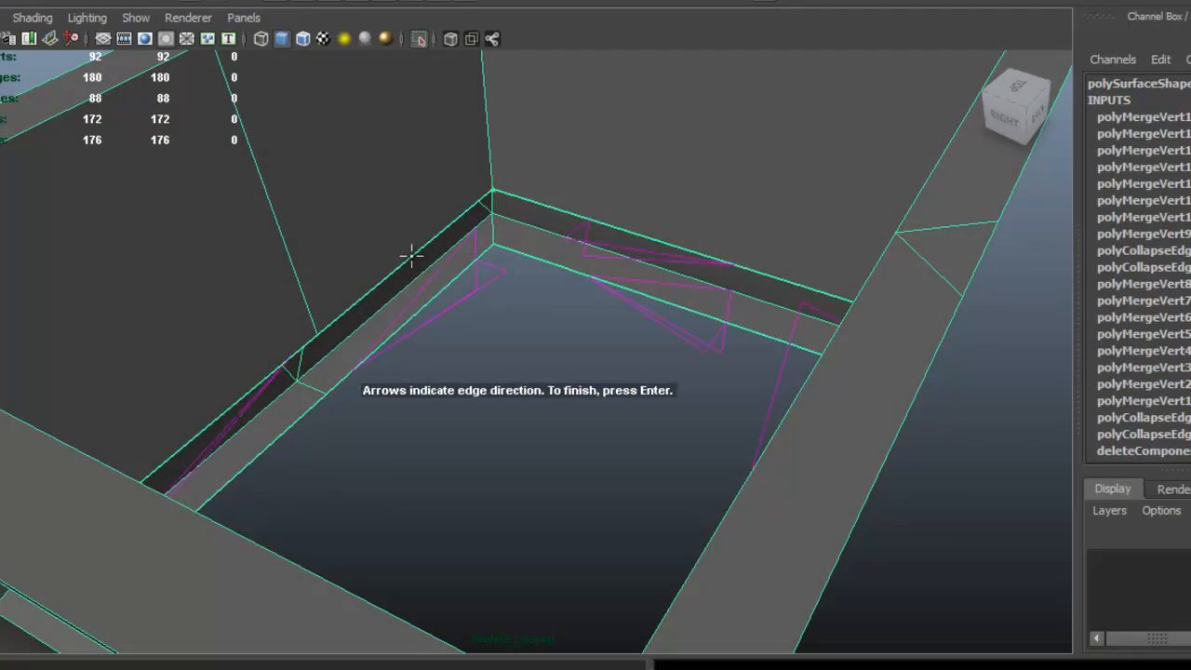
{"action": "left_click_drag", "start_coordinate": [455, 245], "coordinate": [455, 330], "text": "alt"}
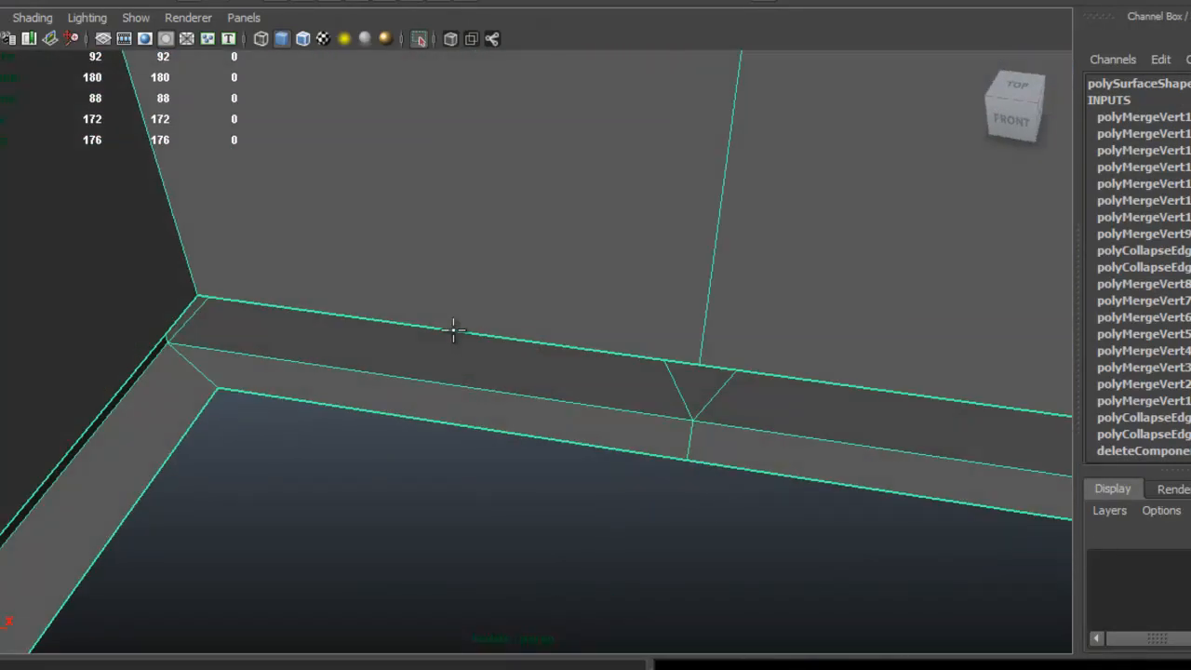
{"action": "left_click", "coordinate": [453, 329]}
{"action": "right_click_drag", "start_coordinate": [631, 361], "coordinate": [487, 349], "text": "alt"}
{"action": "left_click_drag", "start_coordinate": [487, 349], "coordinate": [359, 367], "text": "alt"}
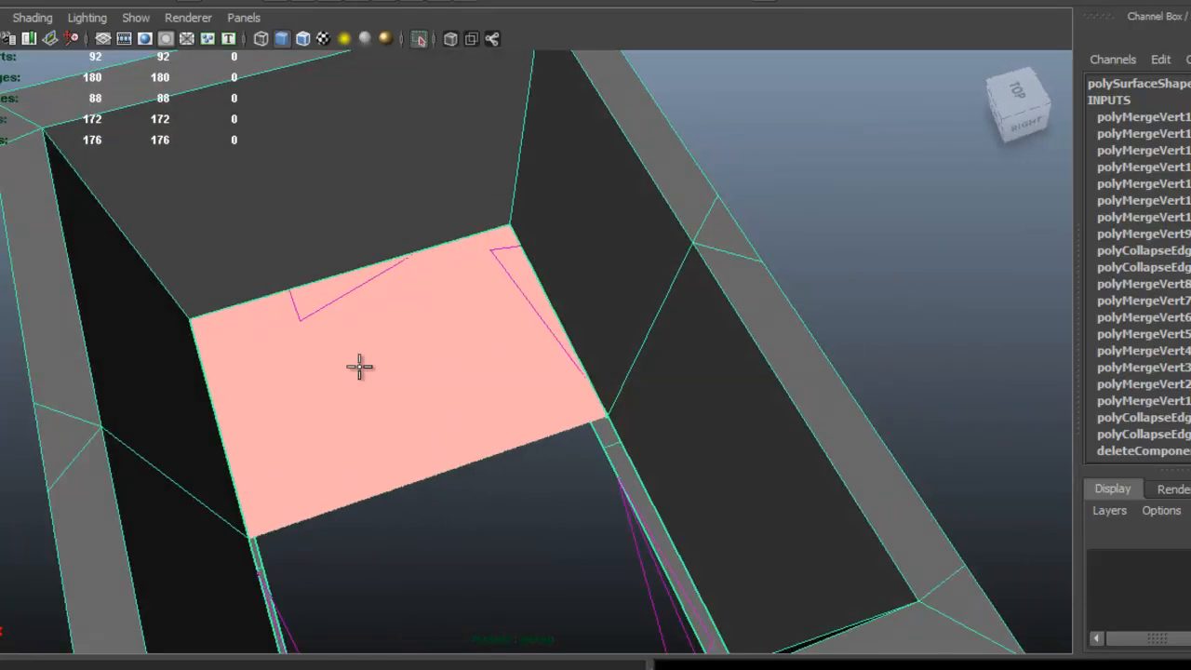
Append a polygon across the remaining half of the inner floor opening.
{"action": "left_click_drag", "start_coordinate": [425, 455], "coordinate": [738, 310], "text": "alt"}
{"action": "left_click", "coordinate": [656, 349]}
{"action": "left_click_drag", "start_coordinate": [656, 349], "coordinate": [680, 374], "text": "alt"}
{"action": "key", "text": "Return"}
Append a polygon between opposite rim edges to close one half of the opening on the underside.
{"action": "scroll", "coordinate": [623, 377], "scroll_direction": "down", "scroll_amount": 4}
{"action": "middle_click_drag", "start_coordinate": [540, 383], "coordinate": [524, 232], "text": "alt"}
{"action": "scroll", "coordinate": [524, 231], "scroll_direction": "up", "scroll_amount": 3}
{"action": "left_click_drag", "start_coordinate": [633, 276], "coordinate": [657, 318], "text": "alt"}
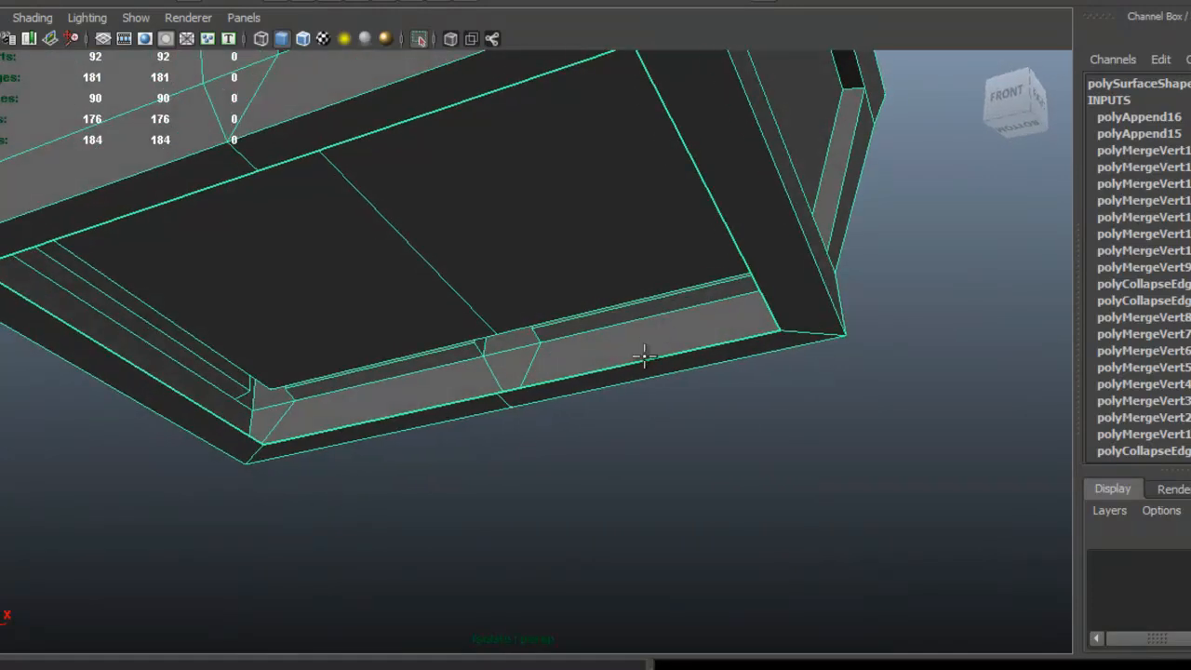
{"action": "left_click", "coordinate": [642, 360]}
{"action": "left_click_drag", "start_coordinate": [640, 358], "coordinate": [330, 248], "text": "alt"}
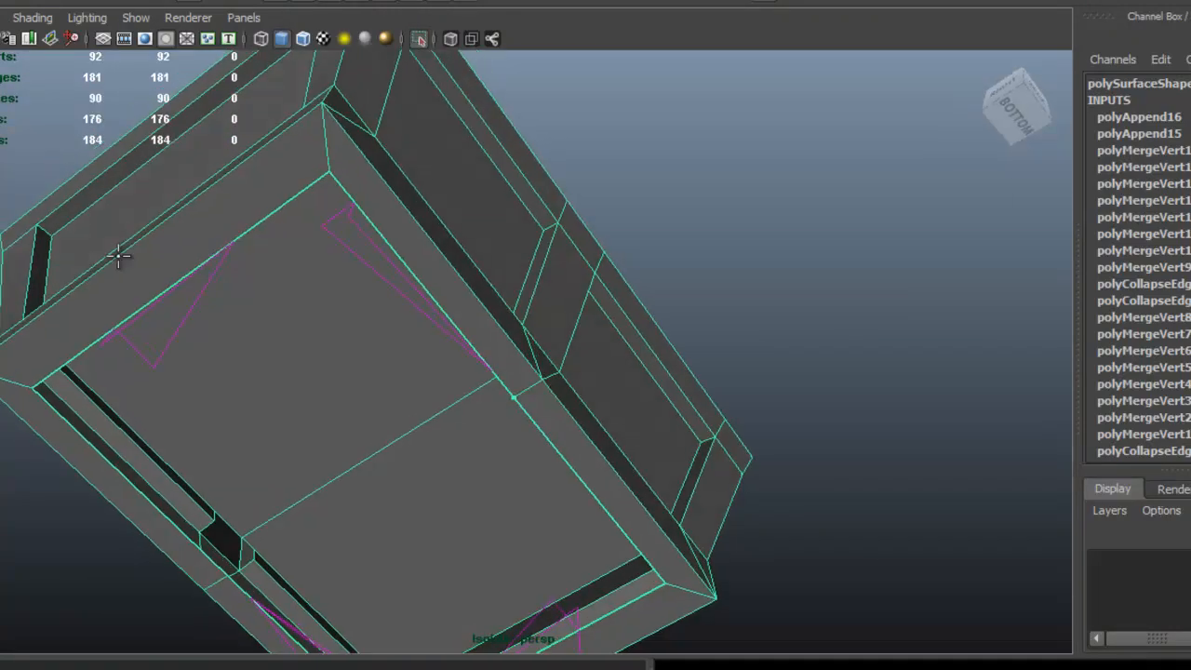
{"action": "middle_click_drag", "start_coordinate": [329, 247], "coordinate": [359, 152], "text": "alt"}
{"action": "scroll", "coordinate": [372, 410], "scroll_direction": "up", "scroll_amount": 3}
{"action": "left_click", "coordinate": [326, 376]}
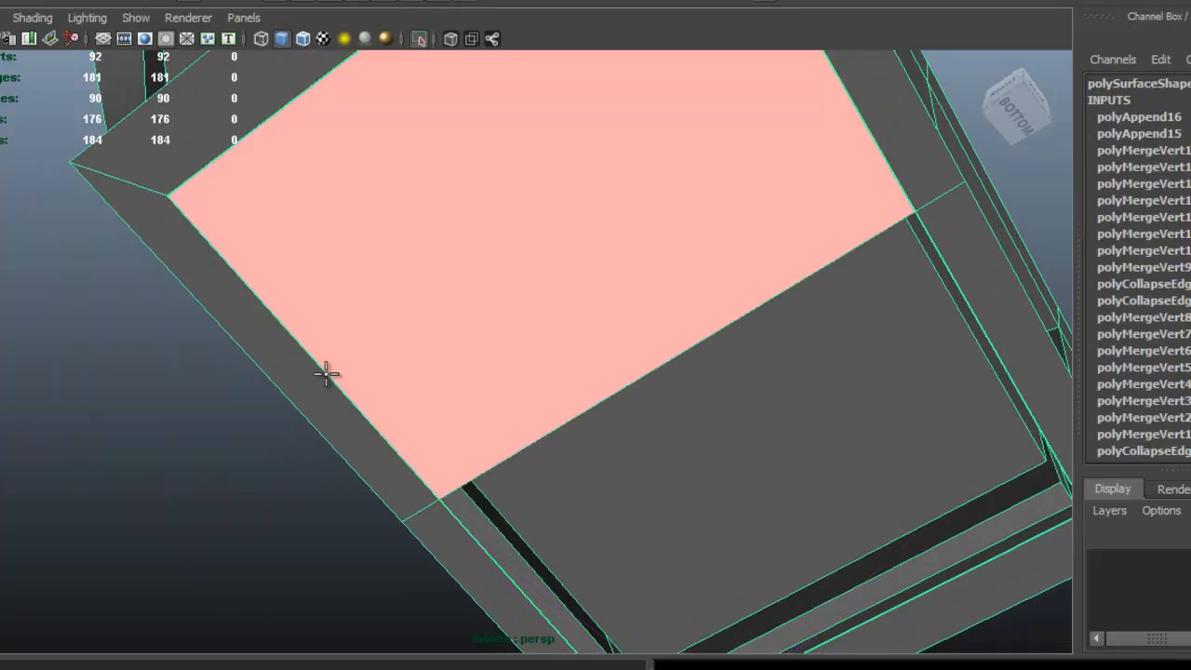
{"action": "scroll", "coordinate": [603, 372], "scroll_direction": "down", "scroll_amount": 5}
{"action": "left_click_drag", "start_coordinate": [453, 311], "coordinate": [506, 340], "text": "alt"}
{"action": "key", "text": "Return"}
Append a polygon across the other half of the underside opening to close the base.
{"action": "left_click_drag", "start_coordinate": [686, 364], "coordinate": [779, 452], "text": "alt"}
{"action": "scroll", "coordinate": [546, 473], "scroll_direction": "up", "scroll_amount": 3}
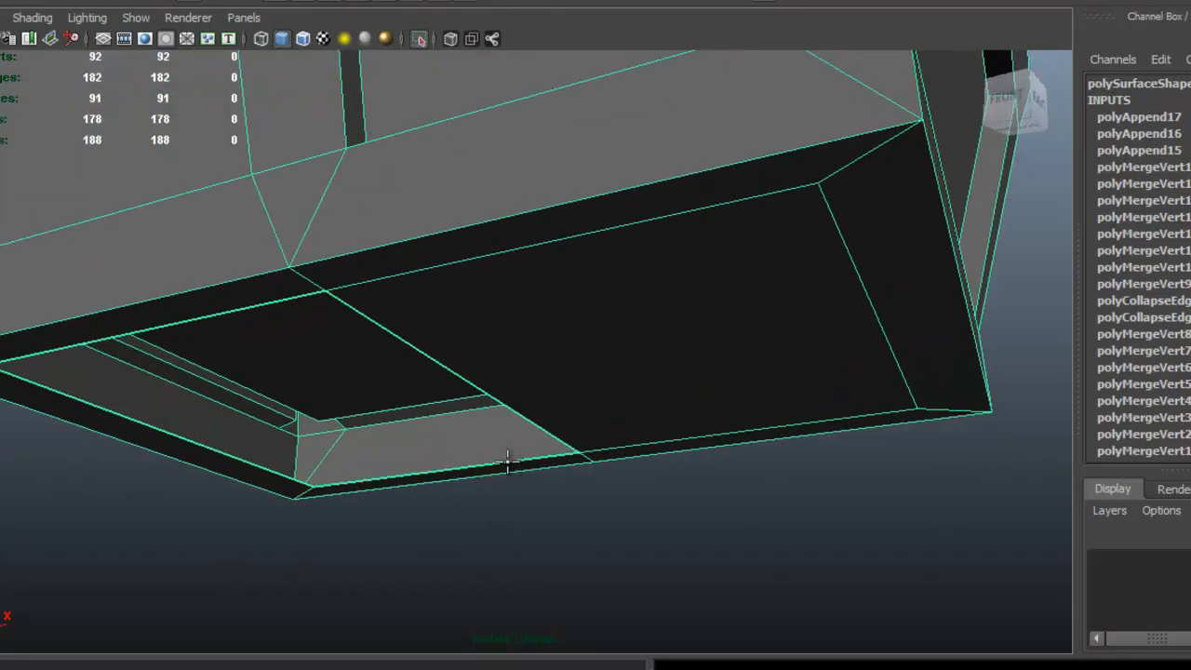
{"action": "left_click_drag", "start_coordinate": [583, 471], "coordinate": [531, 532], "text": "alt"}
{"action": "scroll", "coordinate": [545, 521], "scroll_direction": "up", "scroll_amount": 3}
{"action": "left_click", "coordinate": [542, 518]}
{"action": "left_click_drag", "start_coordinate": [654, 515], "coordinate": [511, 484], "text": "alt"}
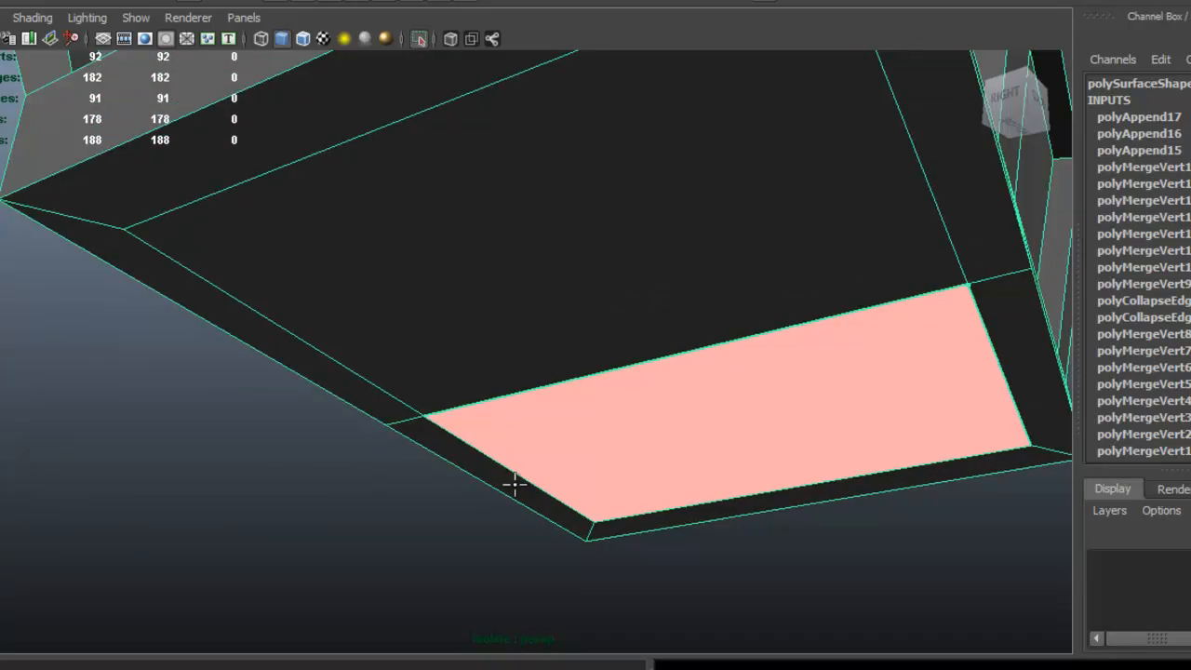
{"action": "key", "text": "Return"}
{"action": "scroll", "coordinate": [809, 383], "scroll_direction": "down", "scroll_amount": 3}
{"action": "left_click_drag", "start_coordinate": [809, 383], "coordinate": [565, 272], "text": "alt"}
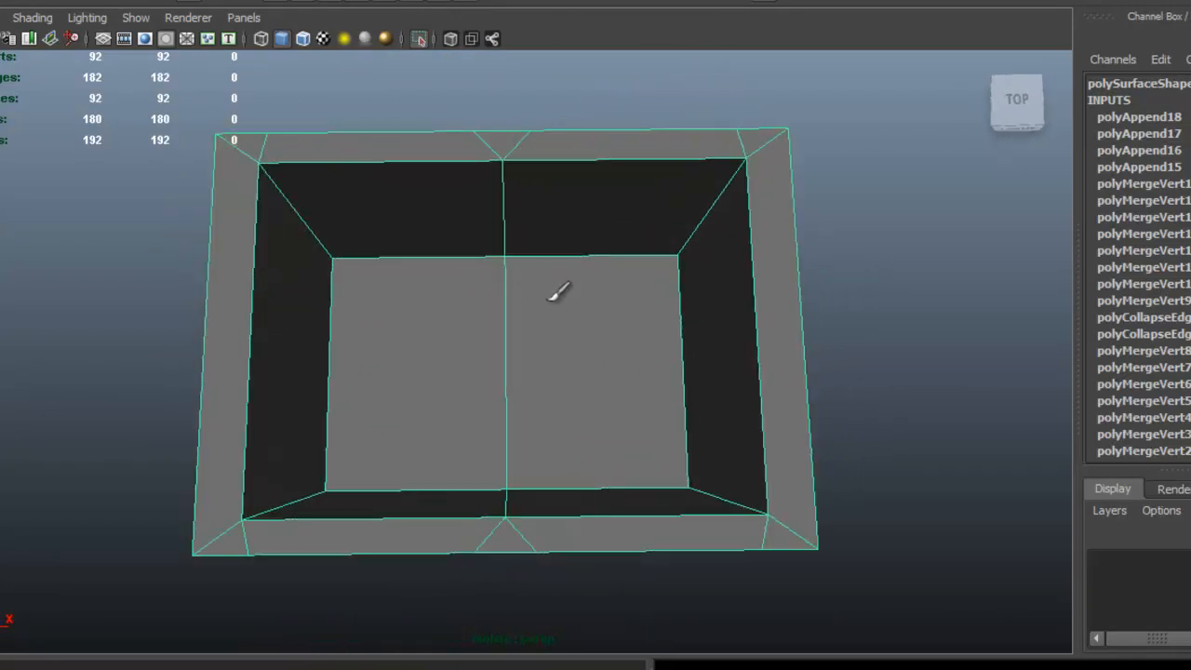
{"action": "left_click_drag", "start_coordinate": [636, 275], "coordinate": [630, 270], "text": "alt"}
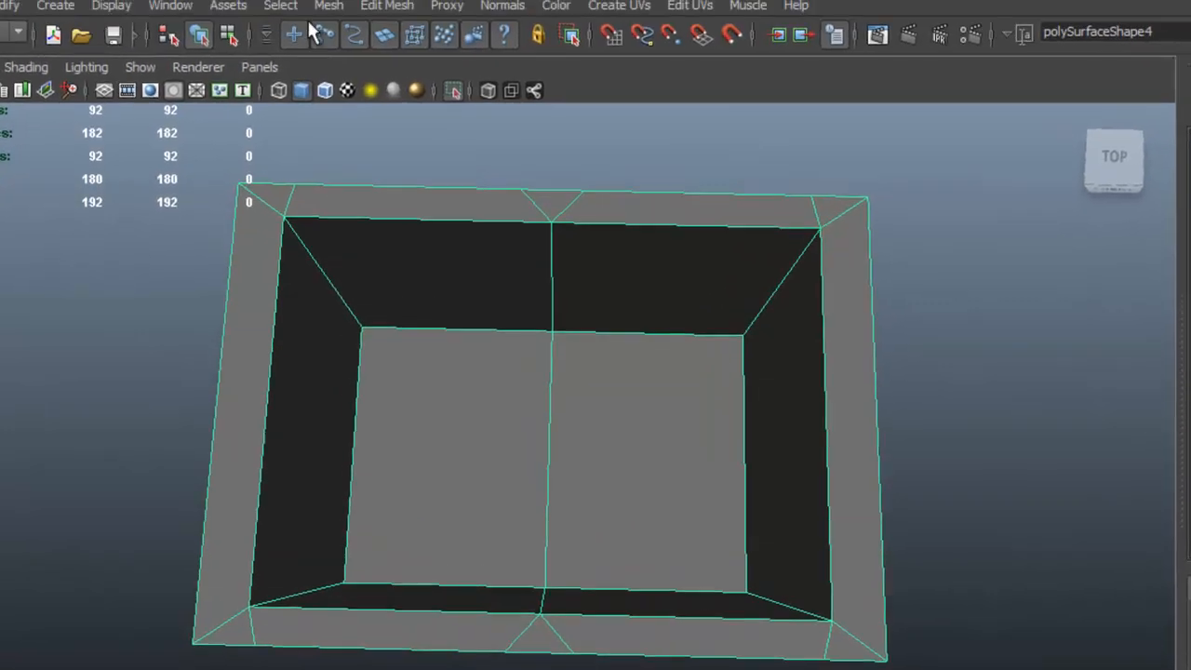
With the Merge Vertex Tool, merge the midpoint vertex on one long edge of the inner floor into its adjacent corner.
{"action": "left_click", "coordinate": [404, 23]}
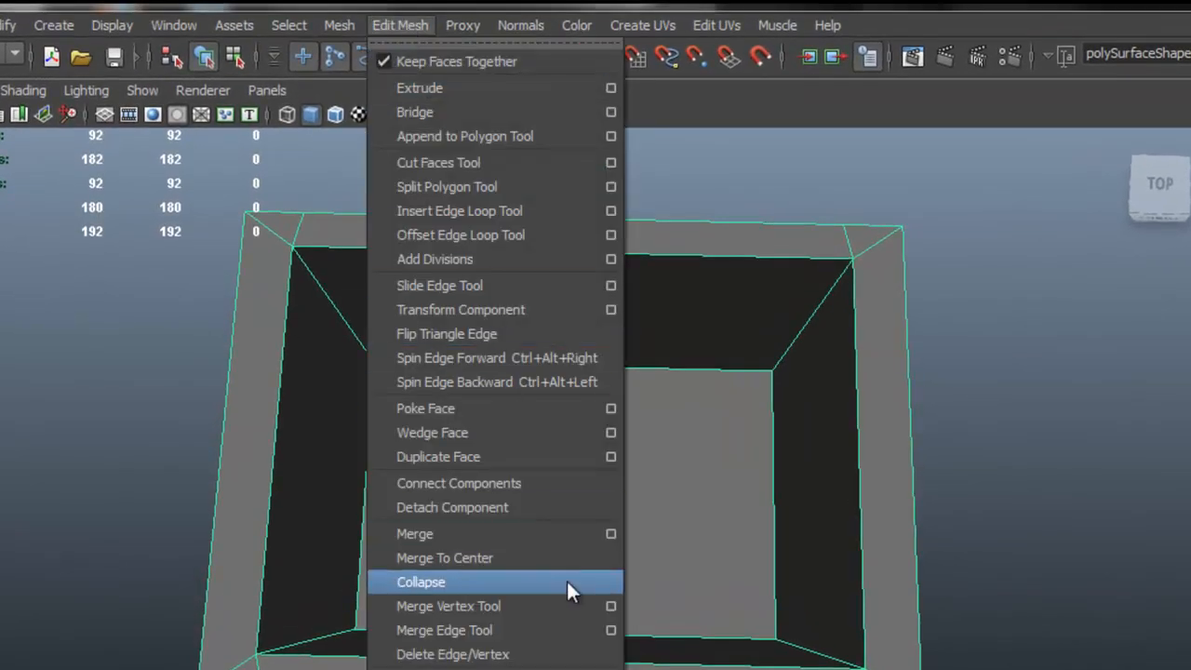
{"action": "left_click", "coordinate": [570, 606]}
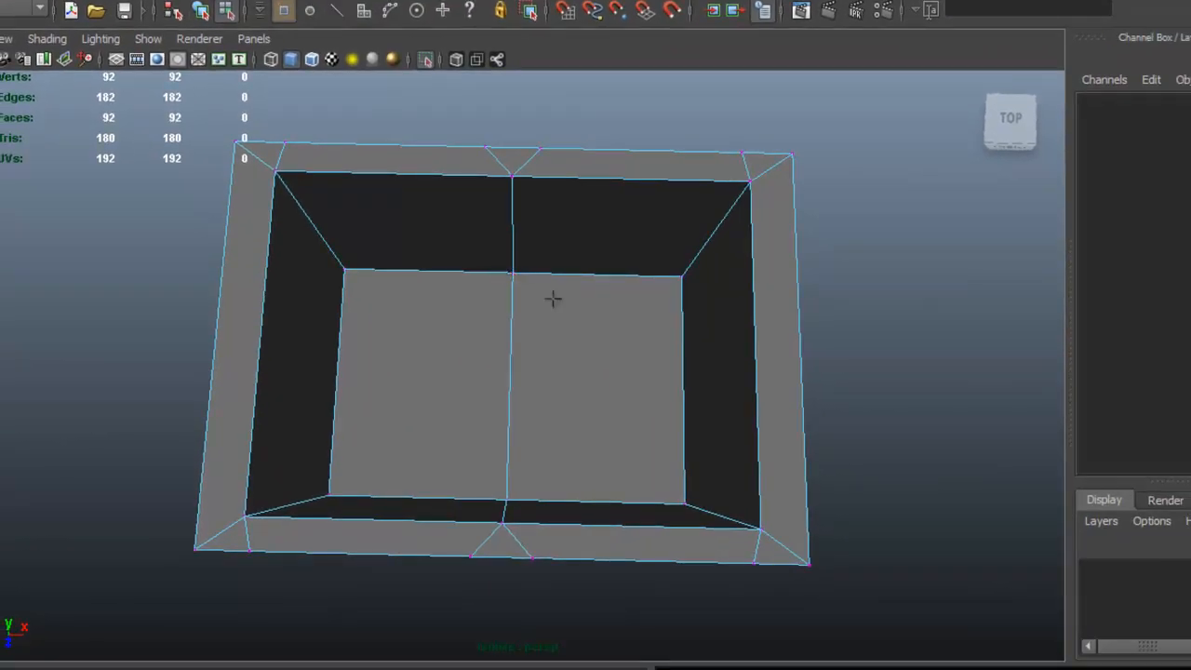
{"action": "right_click_drag", "start_coordinate": [528, 302], "coordinate": [760, 344], "text": "alt"}
{"action": "left_click_drag", "start_coordinate": [605, 290], "coordinate": [595, 280], "text": "alt"}
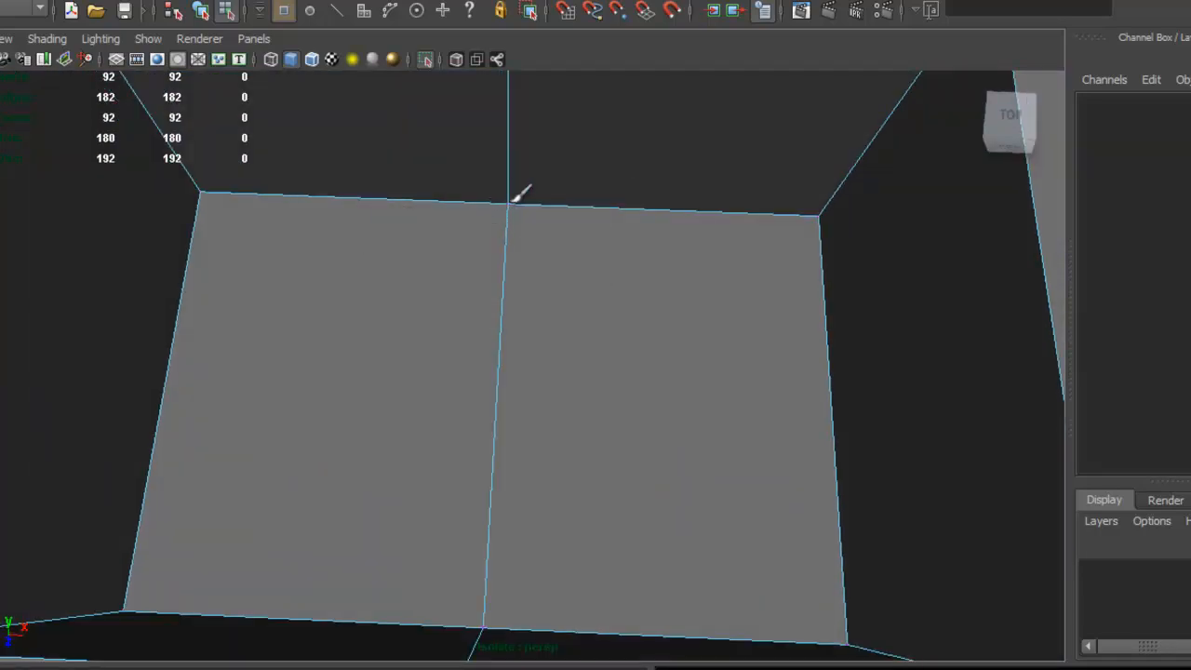
{"action": "left_click_drag", "start_coordinate": [476, 233], "coordinate": [268, 229], "text": "alt"}
{"action": "left_click", "coordinate": [253, 237]}
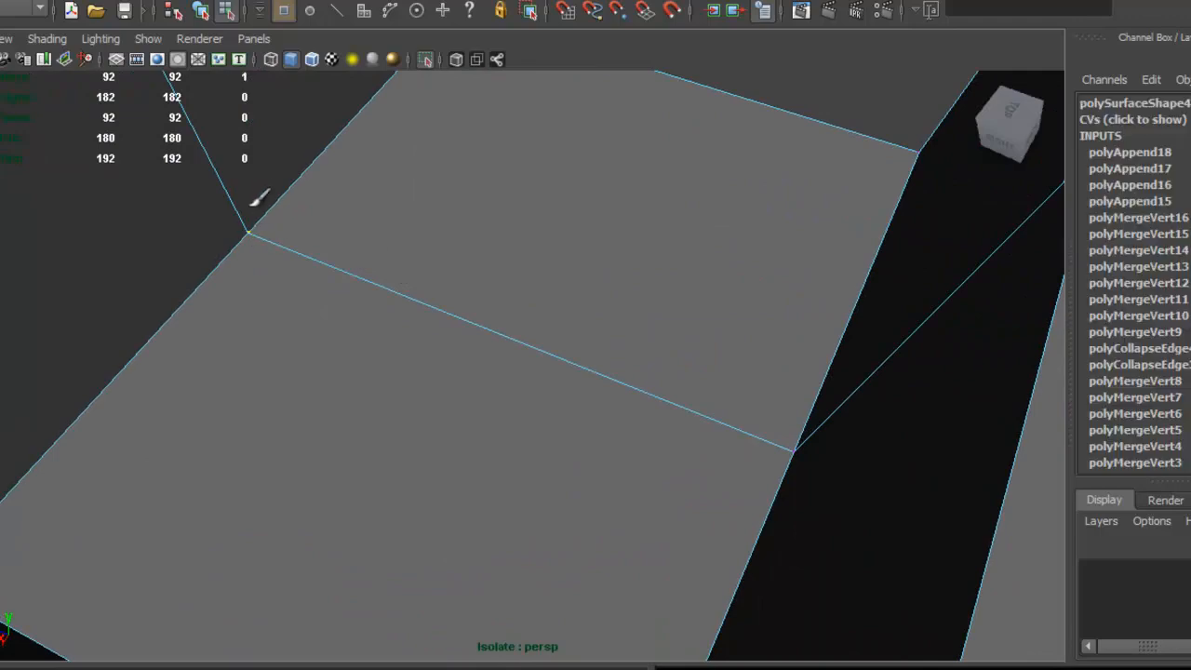
{"action": "middle_click_drag", "start_coordinate": [370, 245], "coordinate": [558, 428], "text": "alt"}
{"action": "right_click_drag", "start_coordinate": [625, 406], "coordinate": [586, 268], "text": "alt"}
{"action": "middle_click_drag", "start_coordinate": [502, 344], "coordinate": [481, 428], "text": "alt"}
{"action": "right_click_drag", "start_coordinate": [481, 428], "coordinate": [577, 453], "text": "alt"}
{"action": "left_click", "coordinate": [577, 452]}
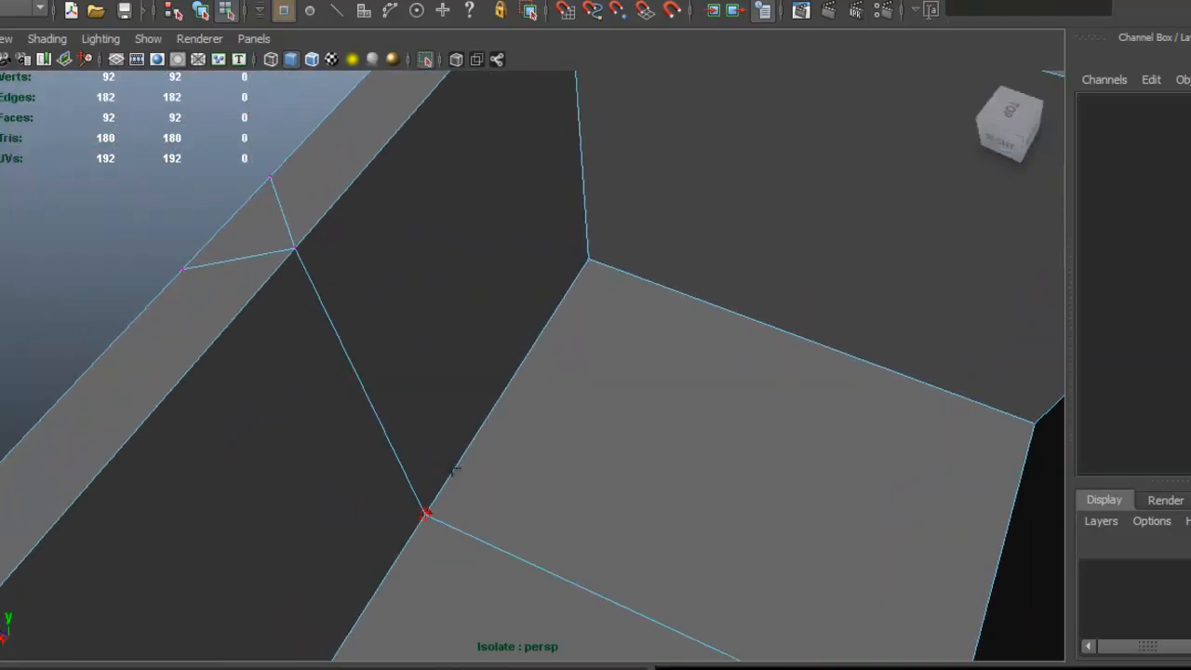
{"action": "left_click_drag", "start_coordinate": [585, 270], "coordinate": [586, 265]}
Merge the midpoint vertex on the opposite long floor edge into the corner on the same side.
{"action": "left_click_drag", "start_coordinate": [763, 340], "coordinate": [405, 268], "text": "alt"}
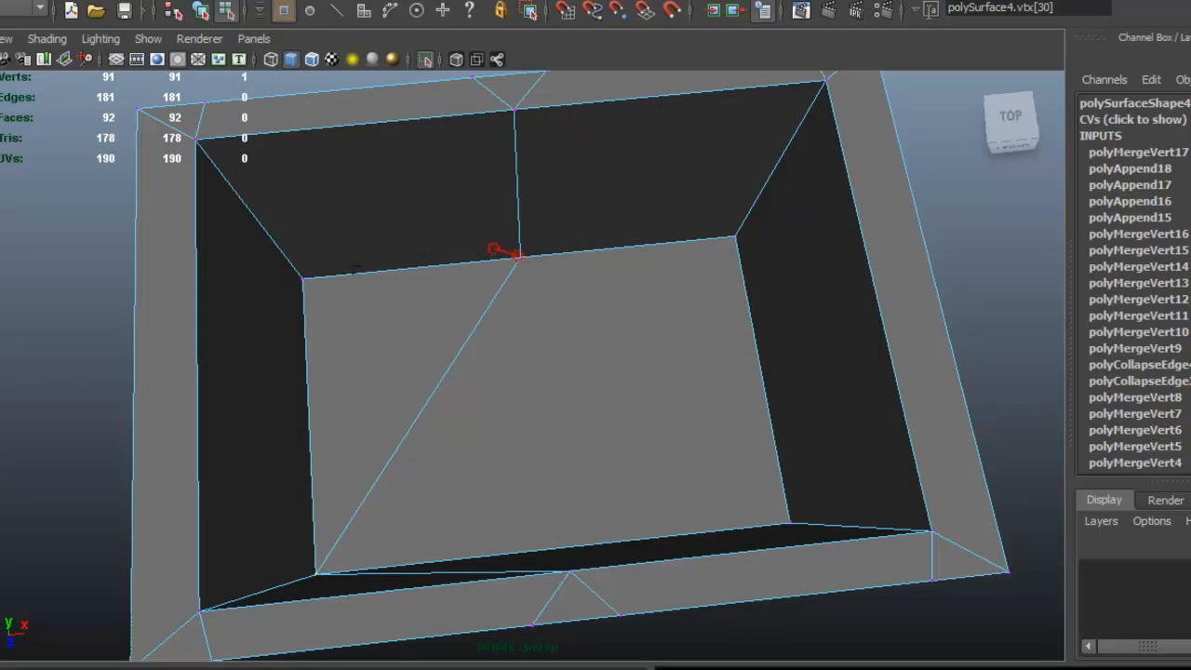
{"action": "right_click_drag", "start_coordinate": [473, 261], "coordinate": [551, 244], "text": "alt"}
{"action": "left_click", "coordinate": [516, 227]}
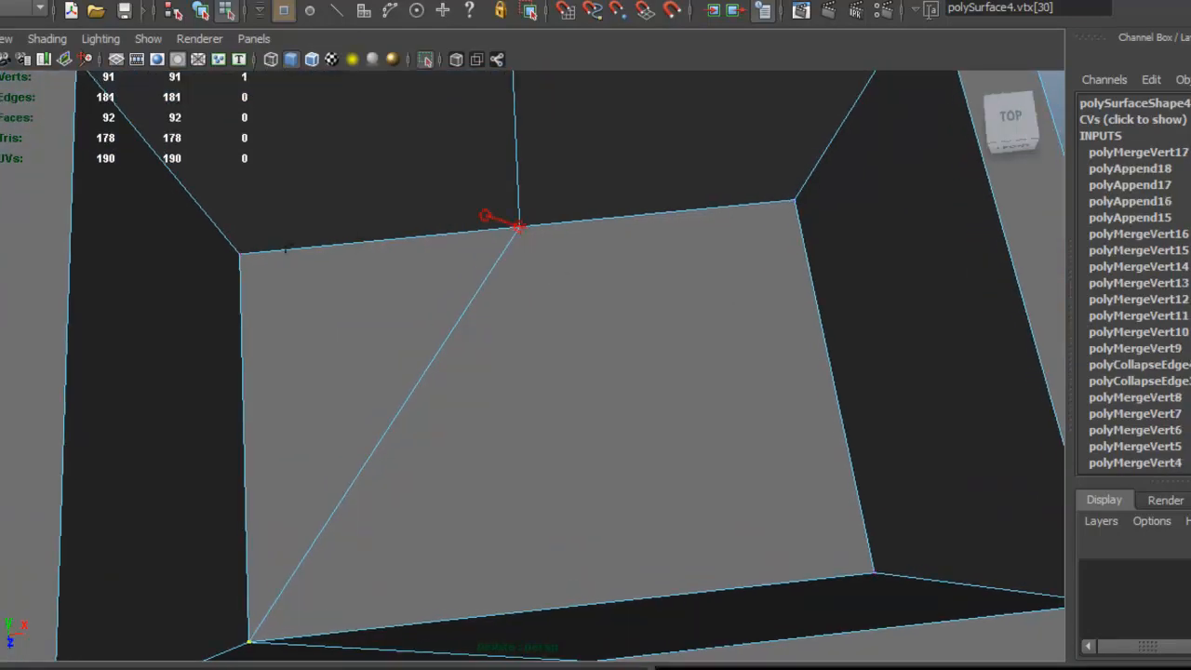
{"action": "right_click_drag", "start_coordinate": [534, 277], "coordinate": [494, 276], "text": "alt"}
{"action": "left_click_drag", "start_coordinate": [494, 276], "coordinate": [446, 421], "text": "alt"}
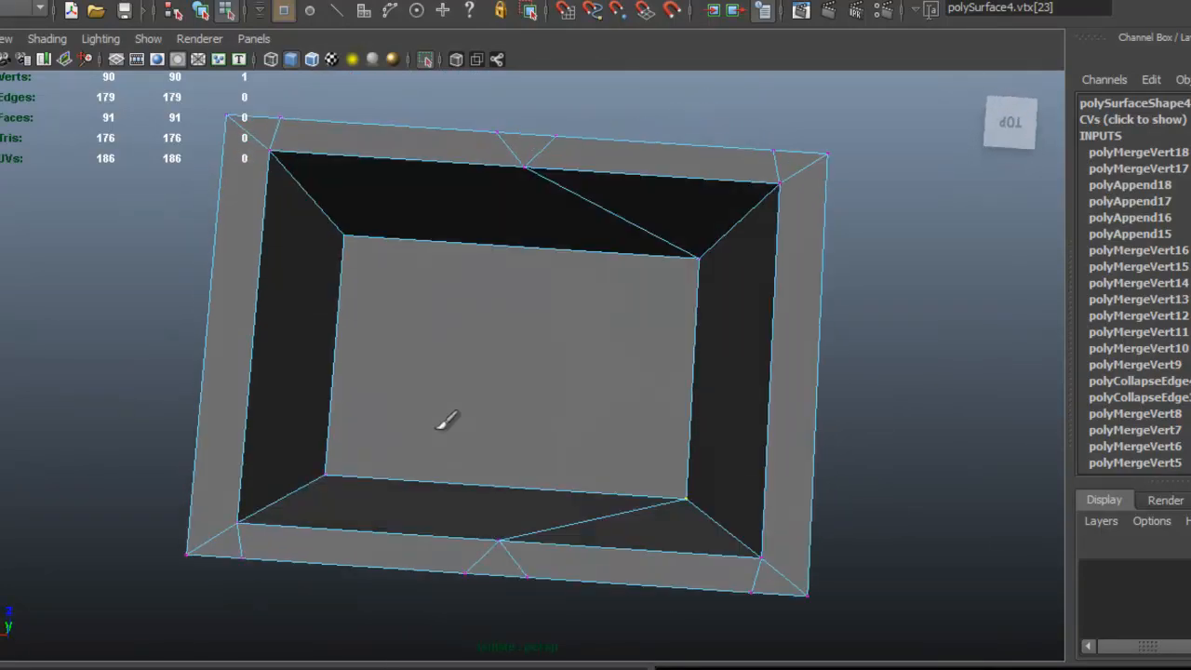
Delete the inner rectangular edge loop on the underside of the chest base with Delete Edge/Vertex.
{"action": "left_click_drag", "start_coordinate": [569, 373], "coordinate": [579, 271], "text": "alt"}
{"action": "left_click_drag", "start_coordinate": [709, 325], "coordinate": [477, 300], "text": "alt"}
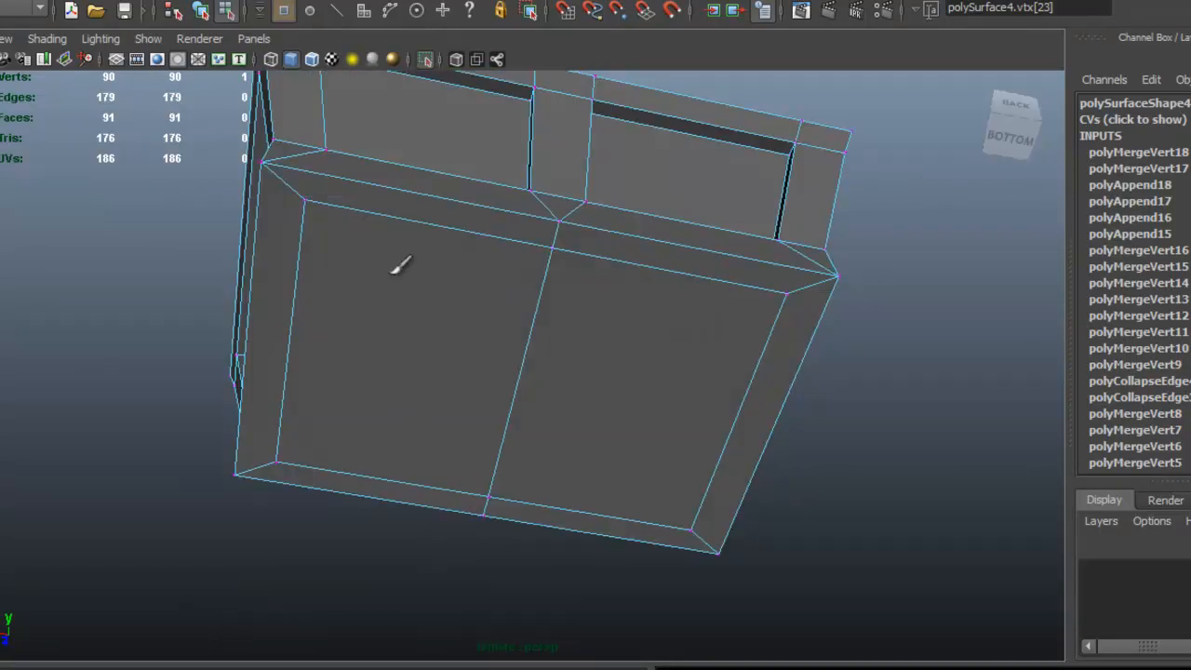
{"action": "right_click_drag", "start_coordinate": [396, 269], "coordinate": [403, 212]}
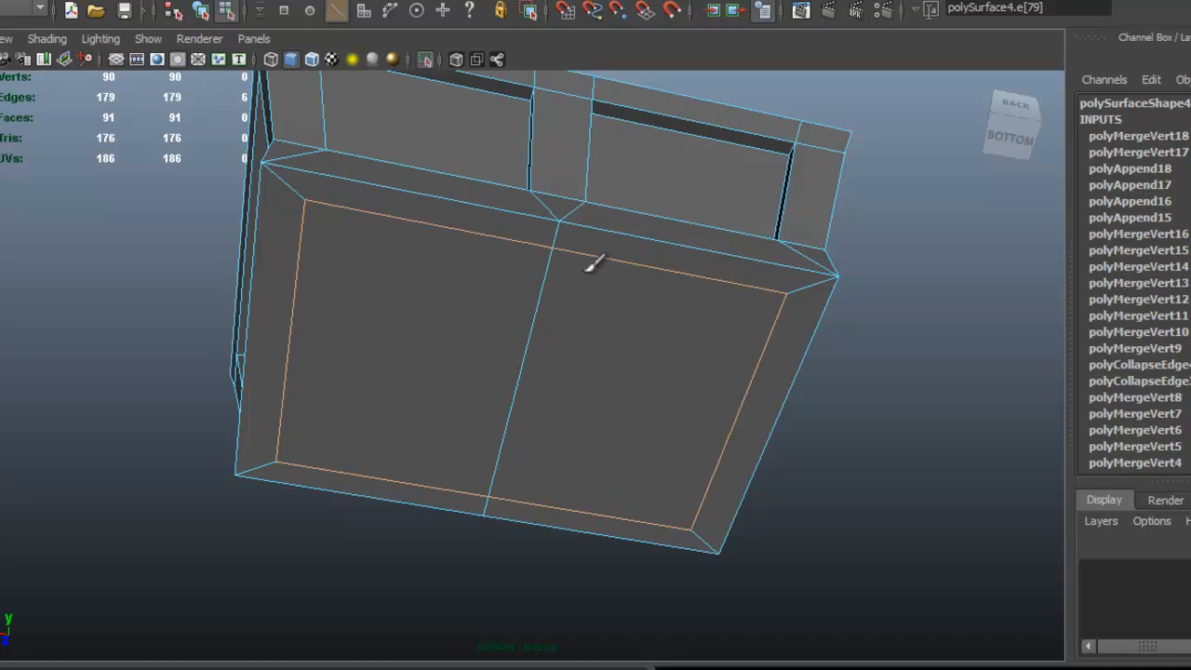
{"action": "left_click_drag", "start_coordinate": [596, 283], "coordinate": [574, 279], "text": "alt"}
{"action": "left_click", "coordinate": [425, 32]}
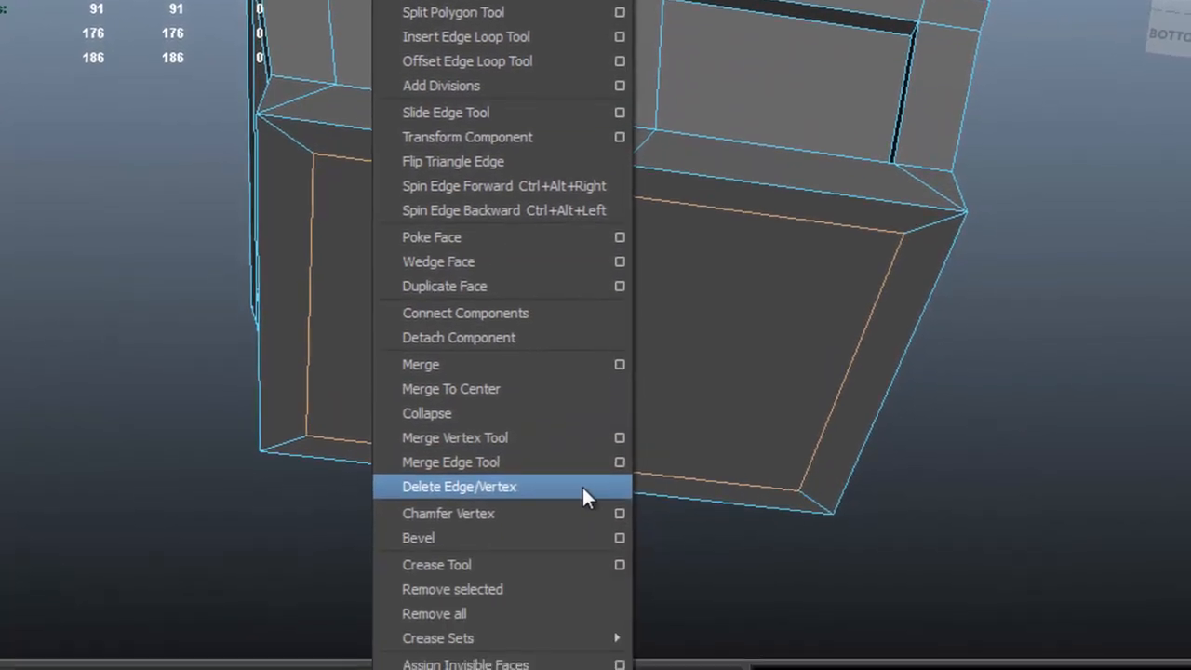
{"action": "left_click", "coordinate": [550, 669]}
{"action": "left_click_drag", "start_coordinate": [469, 216], "coordinate": [493, 239], "text": "alt"}
{"action": "left_click_drag", "start_coordinate": [441, 286], "coordinate": [468, 150], "text": "alt"}
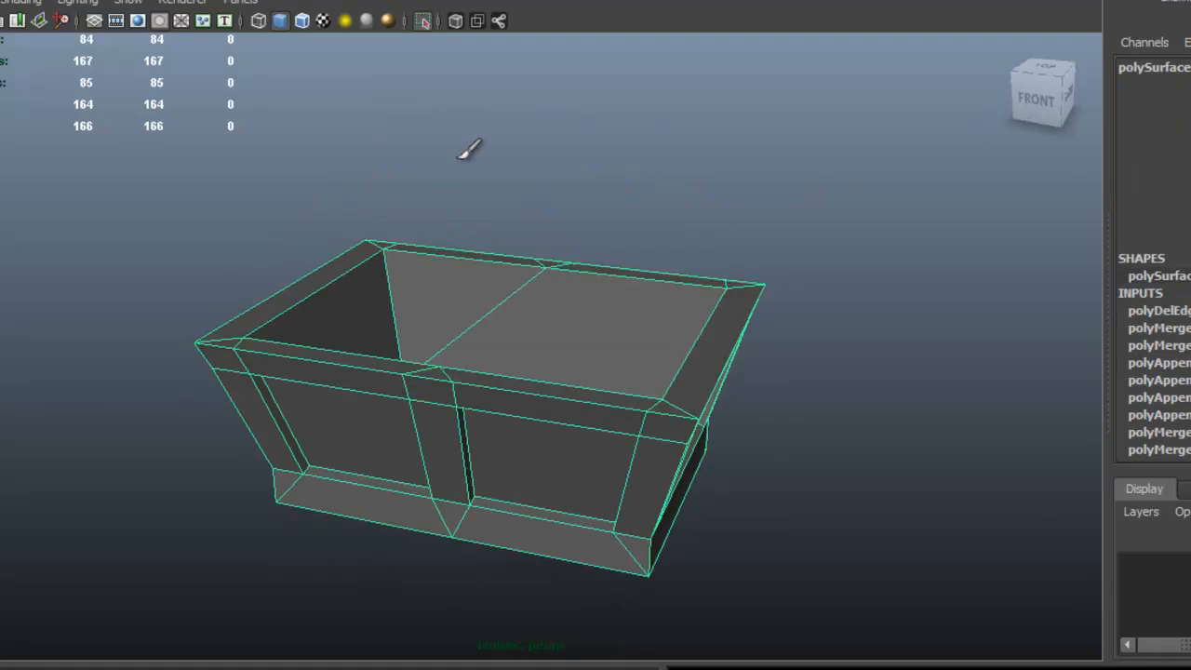
End the isolated view of the base, select the open lid and set its Rotate X to 0.
{"action": "left_click", "coordinate": [422, 22]}
{"action": "left_click_drag", "start_coordinate": [658, 184], "coordinate": [627, 191], "text": "alt"}
{"action": "left_click", "coordinate": [567, 252]}
{"action": "left_click_drag", "start_coordinate": [566, 252], "coordinate": [543, 244], "text": "alt"}
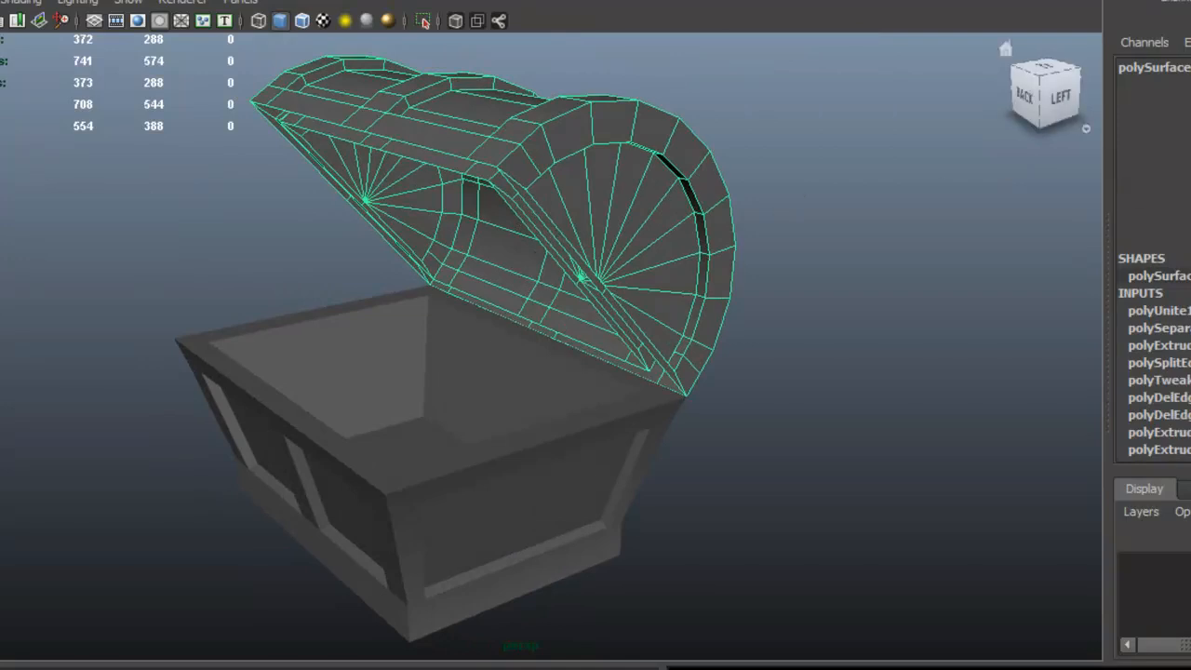
{"action": "left_click", "coordinate": [1146, 141]}
{"action": "type", "text": "0"}
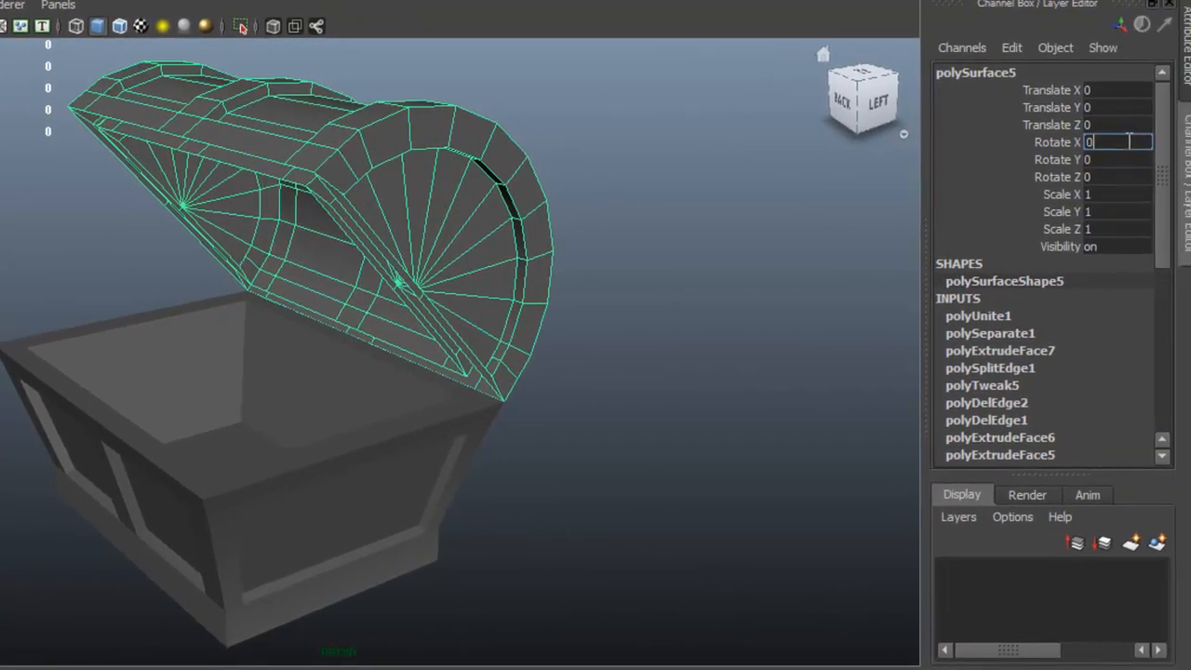
{"action": "key", "text": "Return"}
{"action": "left_click_drag", "start_coordinate": [316, 395], "coordinate": [346, 255], "text": "alt"}
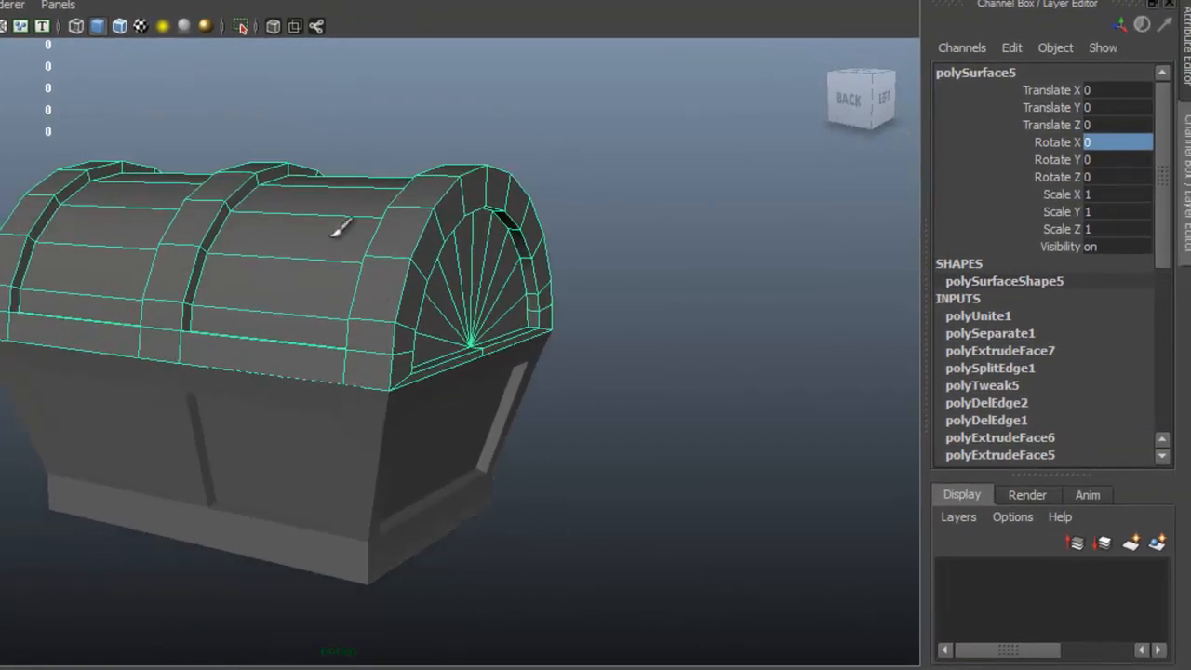
Isolate the lid and delete the radiating edges on both of its semicircular end panels.
{"action": "left_click", "coordinate": [330, 33]}
{"action": "key", "text": "f"}
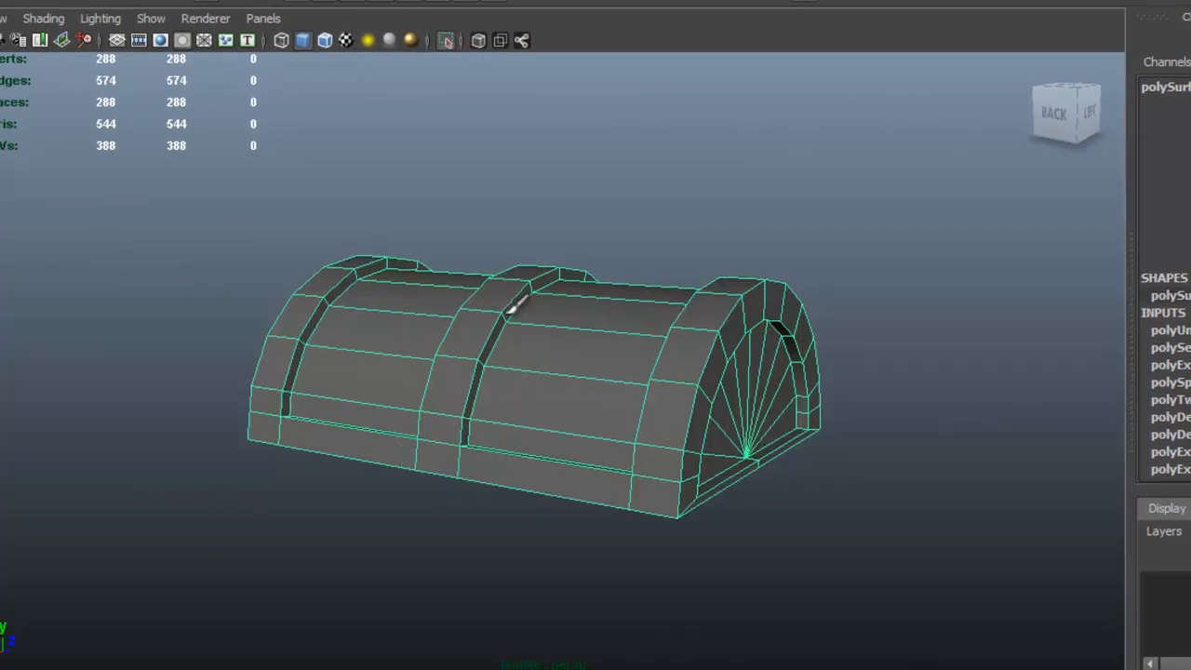
{"action": "left_click_drag", "start_coordinate": [694, 412], "coordinate": [505, 307], "text": "alt"}
{"action": "right_click_drag", "start_coordinate": [498, 315], "coordinate": [510, 269]}
{"action": "left_click_drag", "start_coordinate": [595, 307], "coordinate": [495, 138], "text": "alt"}
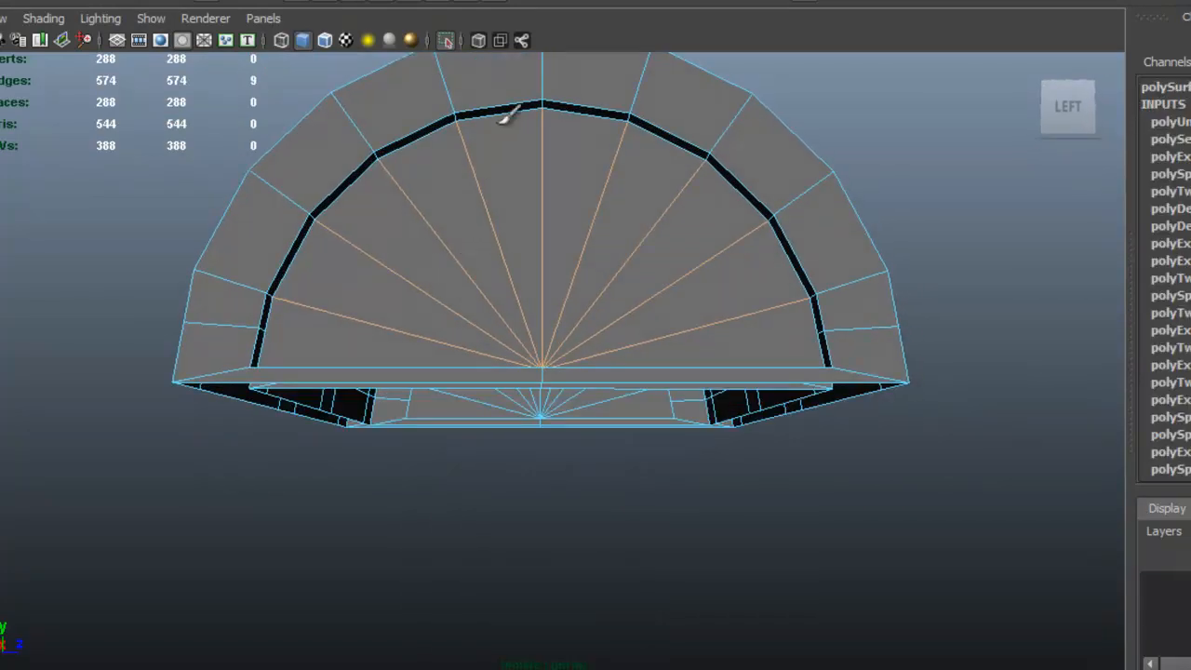
{"action": "left_click_drag", "start_coordinate": [234, 287], "coordinate": [690, 338], "text": "alt"}
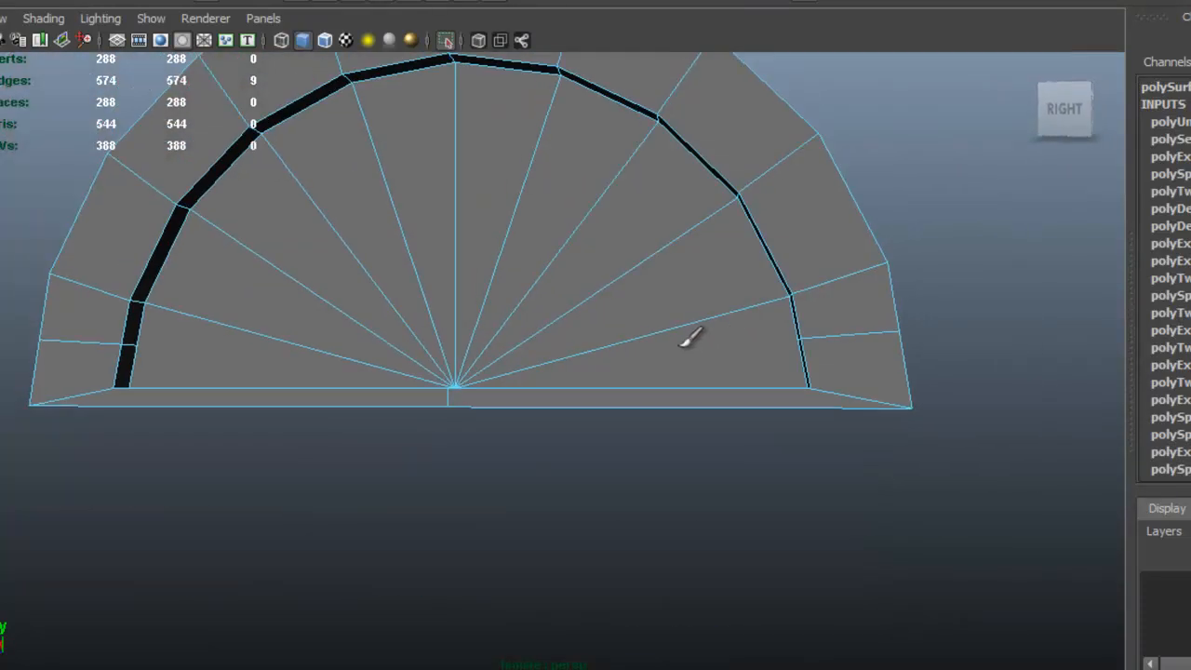
{"action": "left_click_drag", "start_coordinate": [375, 260], "coordinate": [557, 367], "text": "alt"}
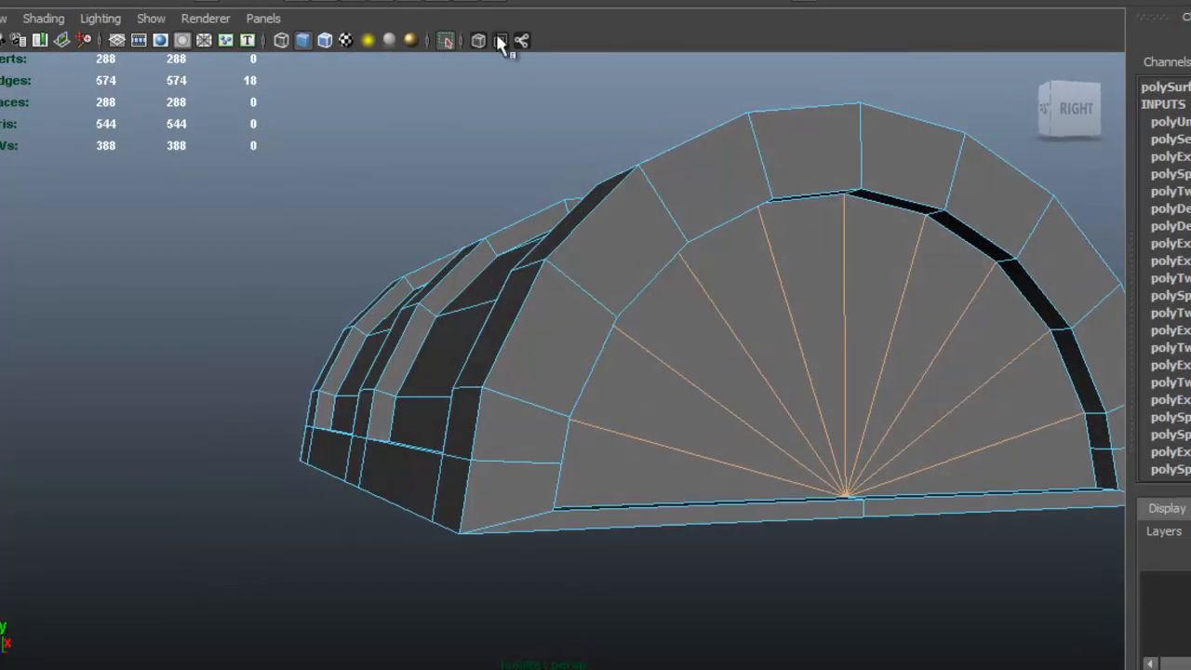
{"action": "left_click", "coordinate": [401, 21]}
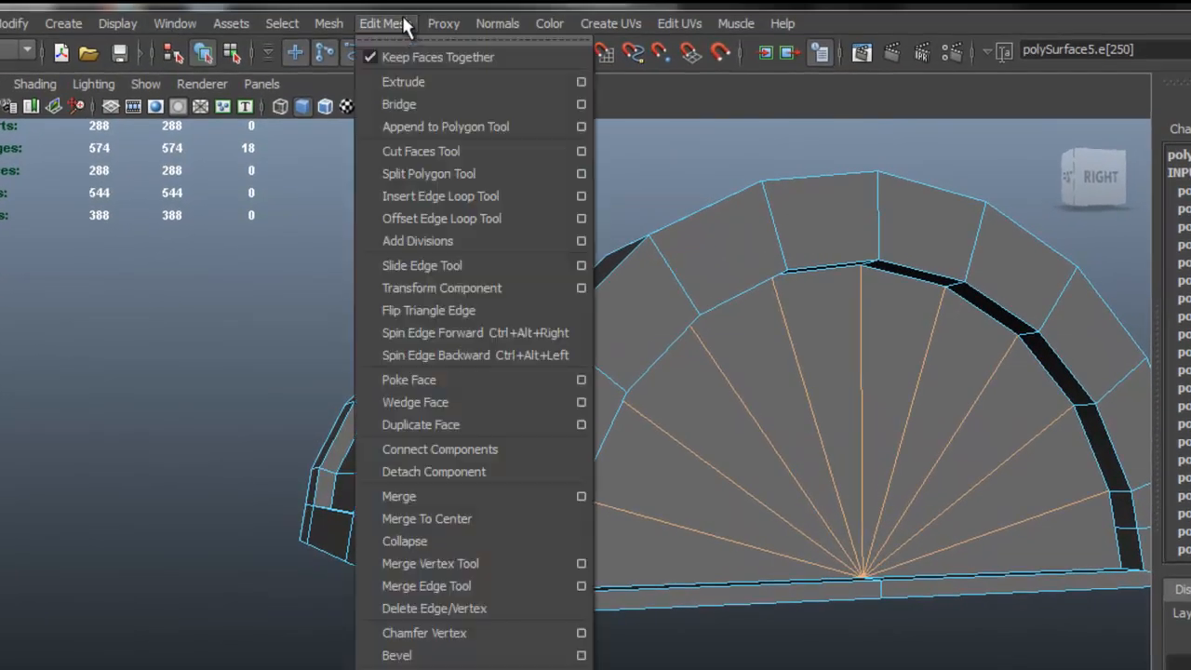
{"action": "left_click", "coordinate": [517, 607]}
{"action": "left_click_drag", "start_coordinate": [517, 608], "coordinate": [631, 556], "text": "alt"}
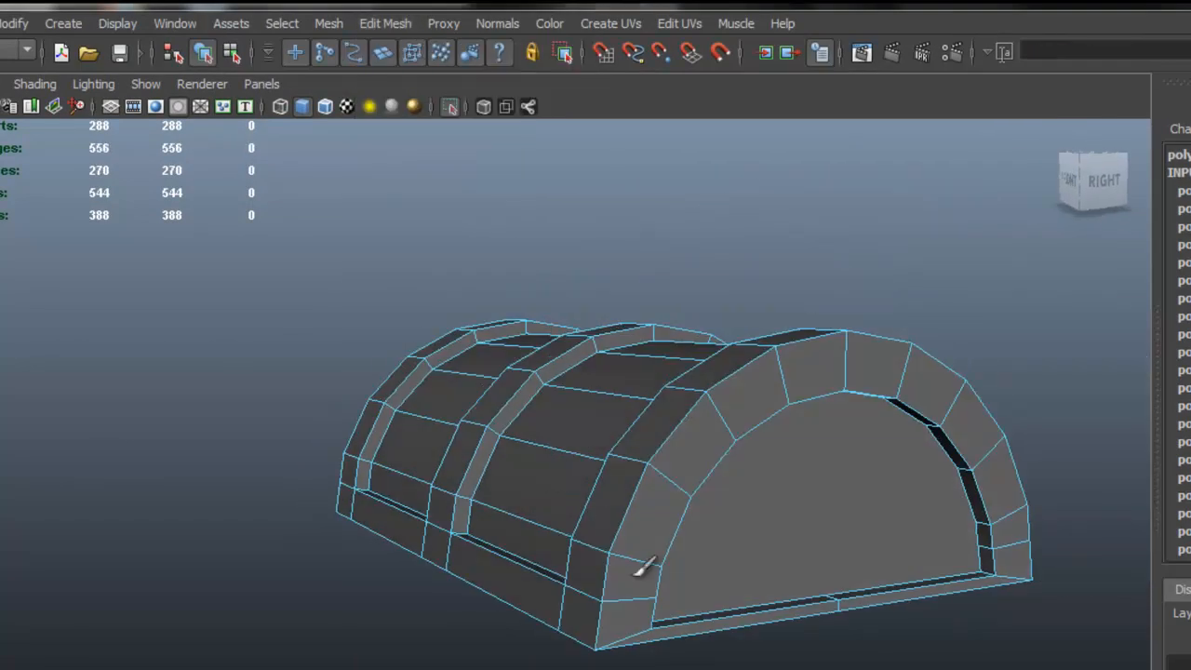
Delete the upper of the two closely spaced horizontal edge loops near the lid's rim.
{"action": "double_click", "coordinate": [640, 554]}
{"action": "left_click_drag", "start_coordinate": [785, 545], "coordinate": [624, 532], "text": "alt"}
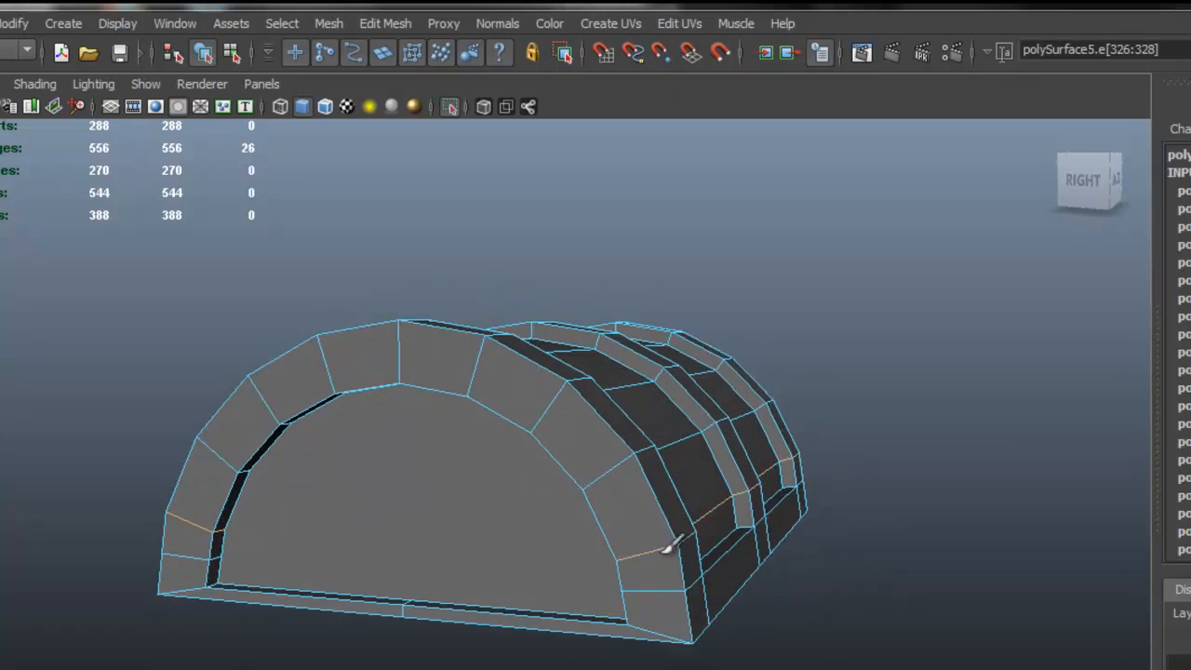
{"action": "key", "text": "Delete"}
Connect the two opposite vertices just above the bottom corners of the lid's right end panel with Connect Components.
{"action": "left_click_drag", "start_coordinate": [651, 523], "coordinate": [707, 530], "text": "alt"}
{"action": "left_click_drag", "start_coordinate": [620, 439], "coordinate": [583, 436], "text": "alt"}
{"action": "right_click_drag", "start_coordinate": [552, 404], "coordinate": [597, 430], "text": "alt"}
{"action": "left_click_drag", "start_coordinate": [596, 430], "coordinate": [590, 406], "text": "alt"}
{"action": "right_click_drag", "start_coordinate": [530, 363], "coordinate": [508, 363]}
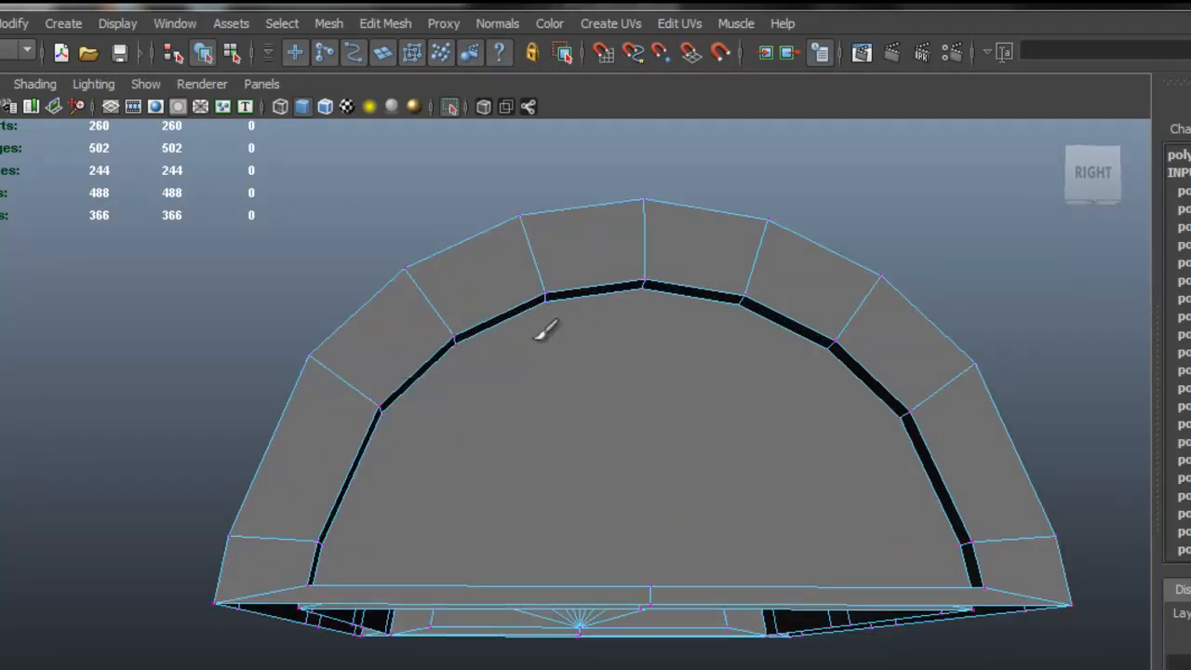
{"action": "left_click_drag", "start_coordinate": [441, 476], "coordinate": [402, 556], "text": "alt"}
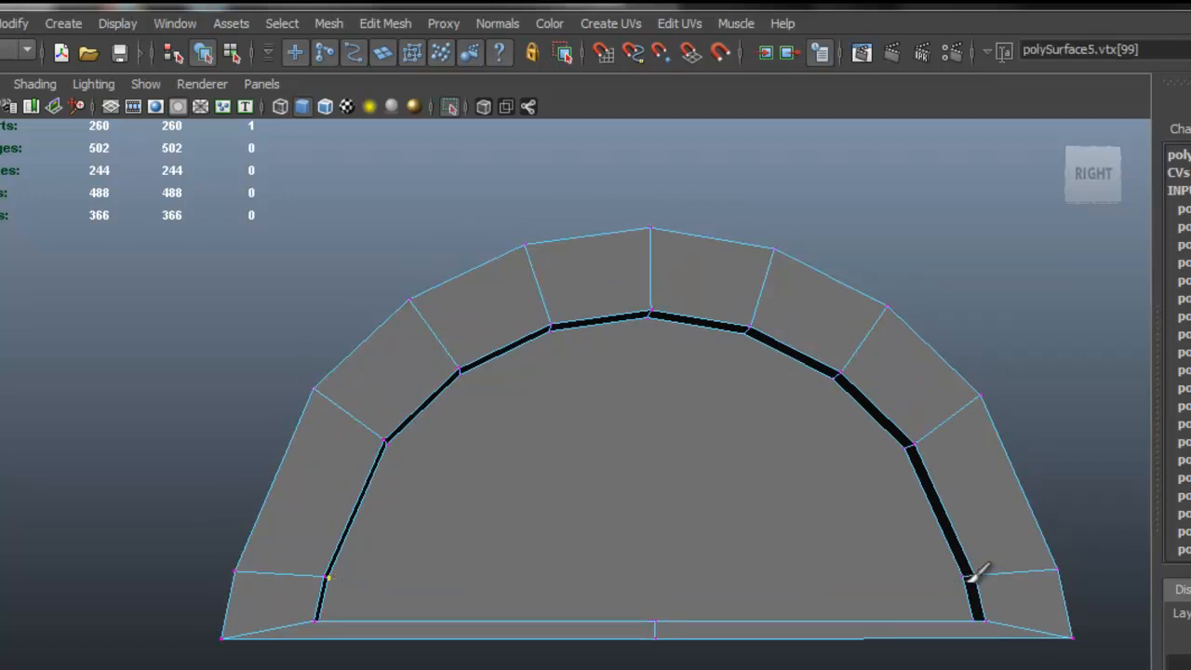
{"action": "left_click_drag", "start_coordinate": [965, 558], "coordinate": [763, 513], "text": "alt"}
{"action": "right_click_drag", "start_coordinate": [763, 513], "coordinate": [908, 533], "text": "alt"}
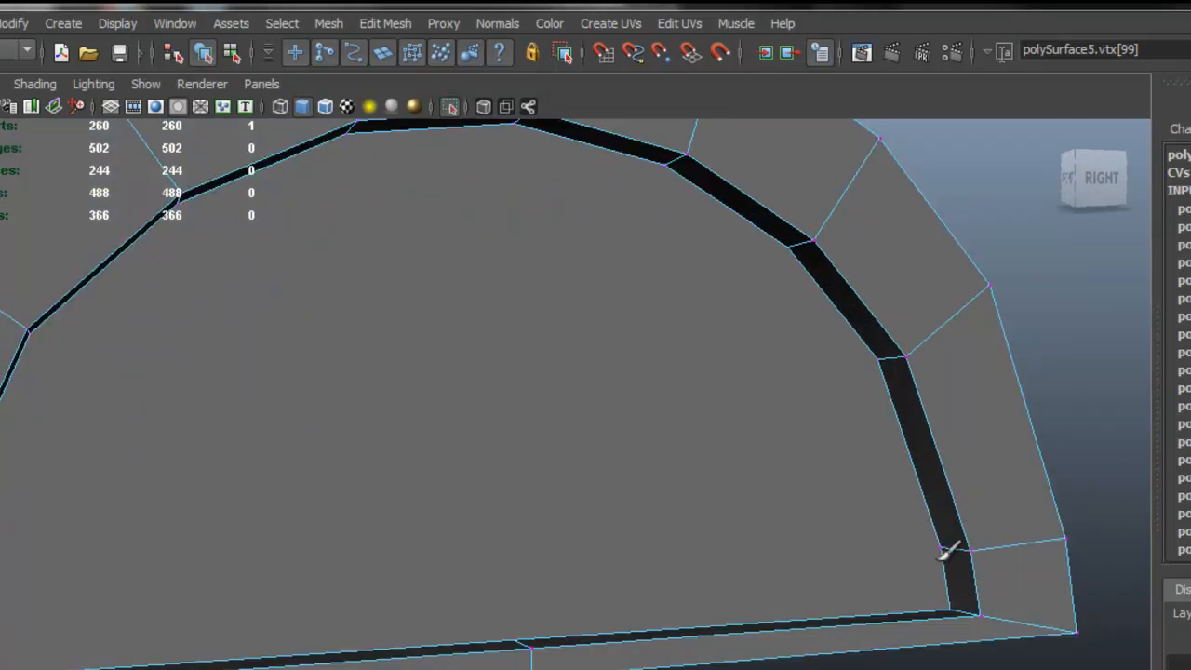
{"action": "right_click_drag", "start_coordinate": [721, 512], "coordinate": [485, 527], "text": "alt"}
{"action": "left_click_drag", "start_coordinate": [485, 526], "coordinate": [450, 521], "text": "alt"}
{"action": "middle_click_drag", "start_coordinate": [164, 516], "coordinate": [523, 454], "text": "alt"}
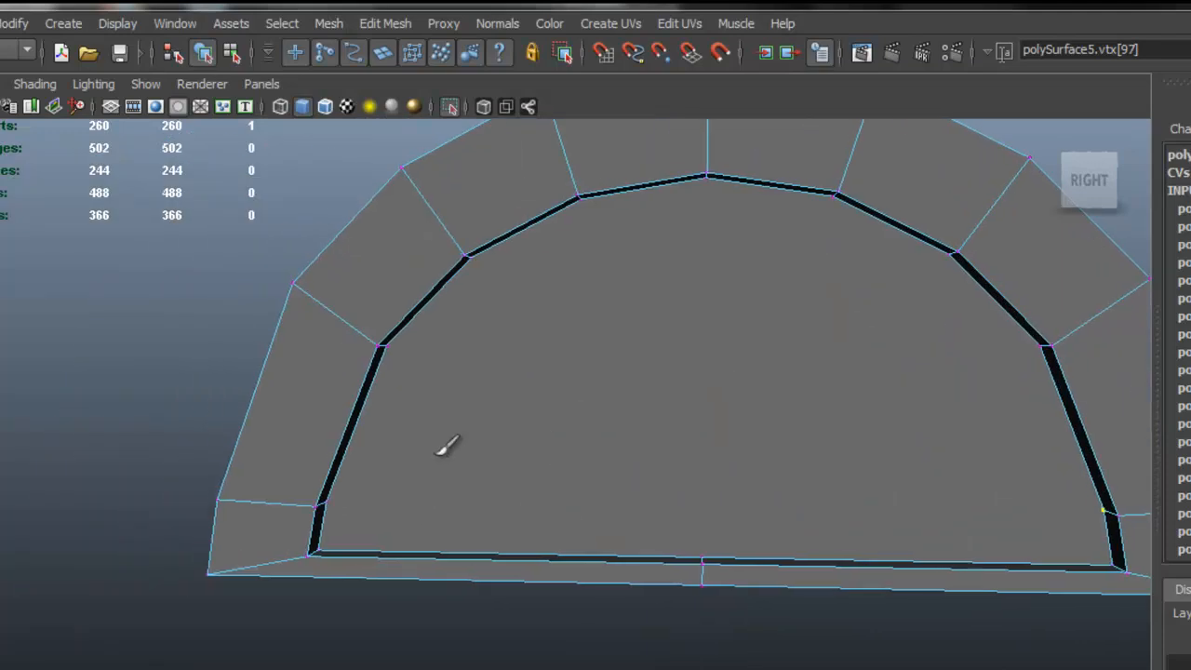
{"action": "right_click_drag", "start_coordinate": [205, 530], "coordinate": [279, 547], "text": "alt"}
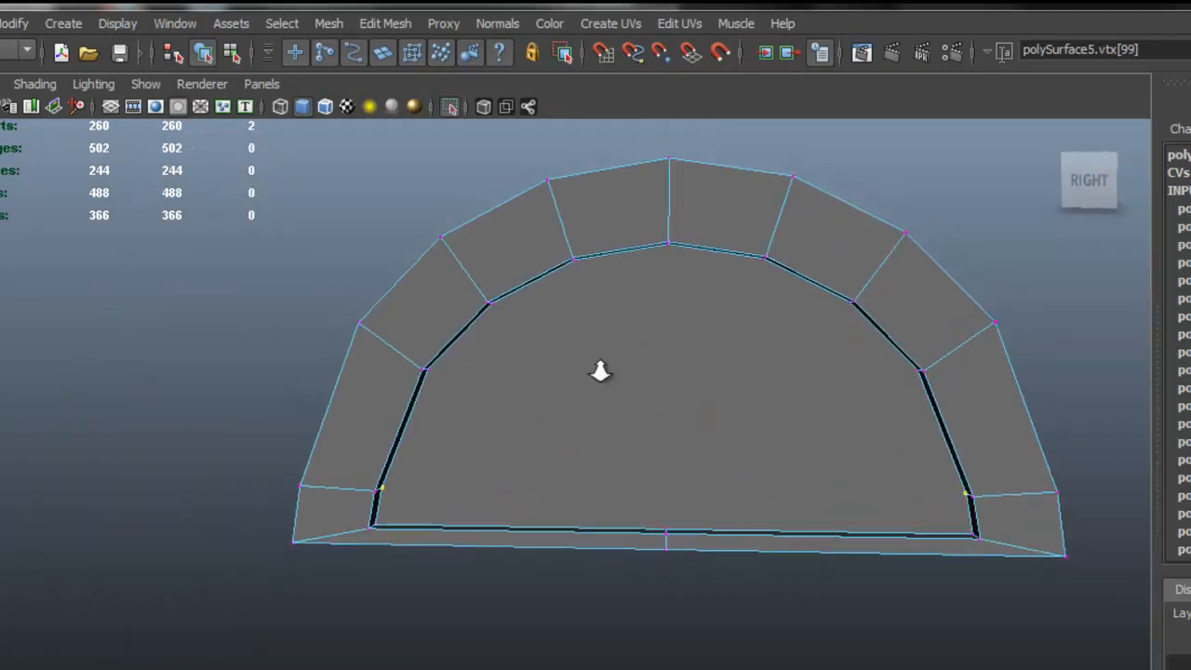
{"action": "left_click", "coordinate": [385, 24]}
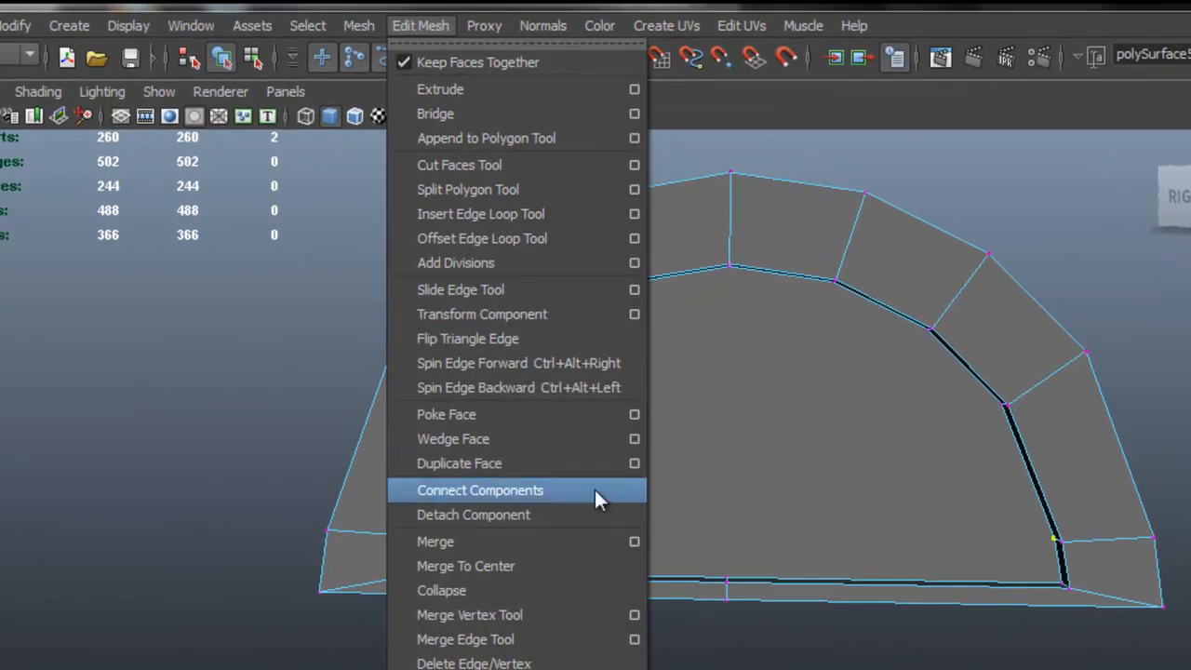
{"action": "left_click", "coordinate": [594, 490]}
Connect the next two pairs of opposite arch vertices across the right end panel with horizontal edges.
{"action": "scroll", "coordinate": [563, 486], "scroll_direction": "up", "scroll_amount": 5}
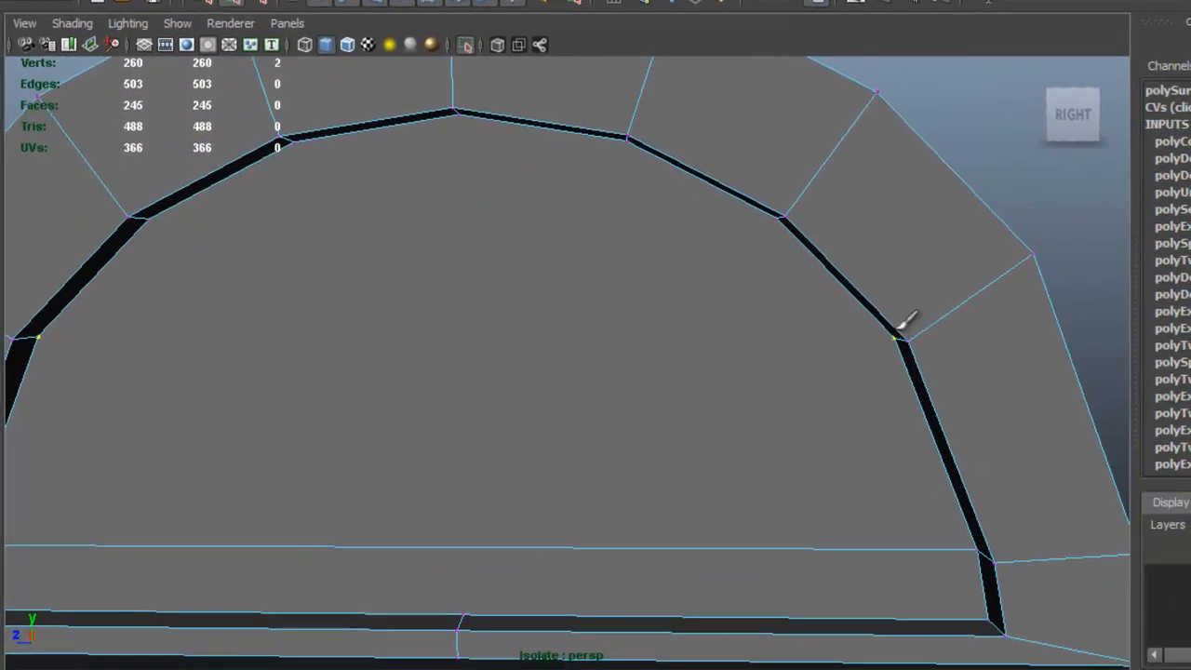
{"action": "key", "text": "g"}
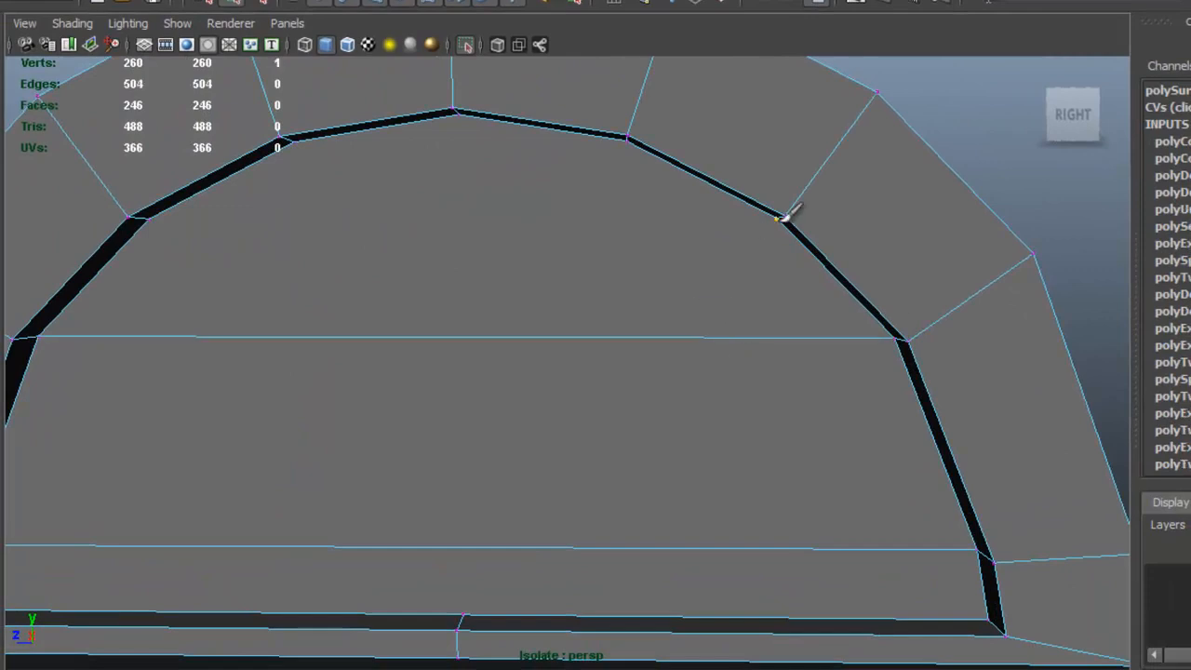
{"action": "key", "text": "g"}
Connect the two vertices flanking the arch's peak on the right end panel with an edge.
{"action": "middle_click_drag", "start_coordinate": [555, 276], "coordinate": [618, 334], "text": "alt"}
{"action": "left_click_drag", "start_coordinate": [604, 308], "coordinate": [587, 186], "text": "alt"}
{"action": "middle_click_drag", "start_coordinate": [587, 186], "coordinate": [577, 251], "text": "alt"}
{"action": "scroll", "coordinate": [549, 231], "scroll_direction": "up", "scroll_amount": 2}
{"action": "scroll", "coordinate": [549, 230], "scroll_direction": "up", "scroll_amount": 1}
{"action": "left_click", "coordinate": [421, 193]}
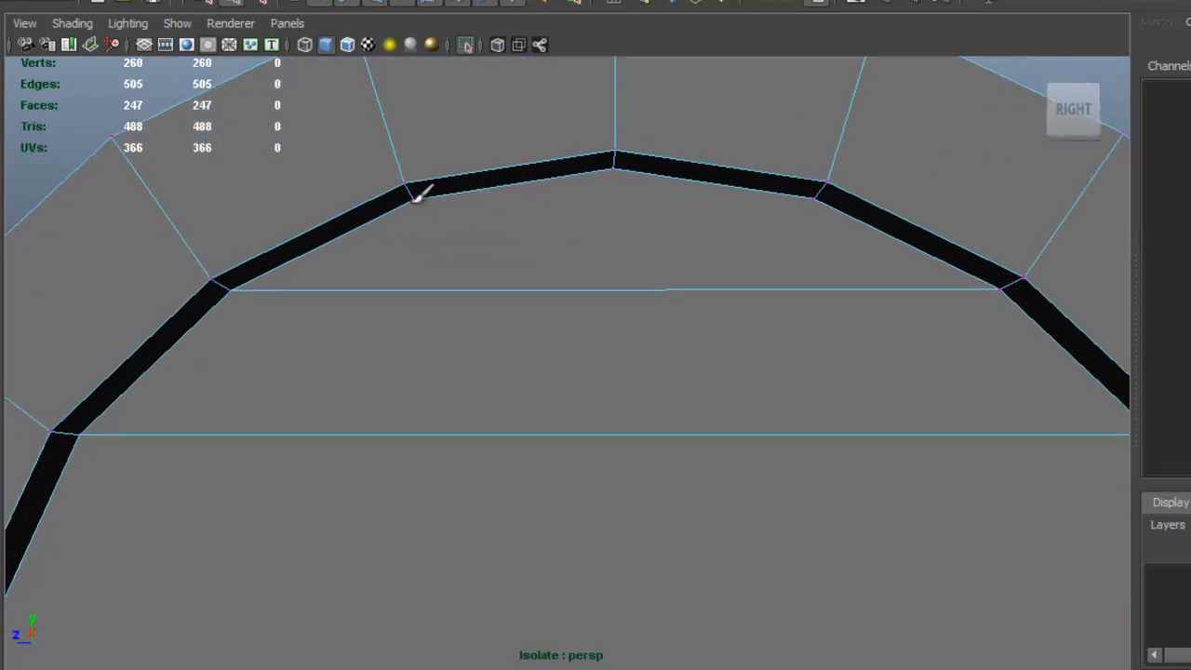
{"action": "middle_click_drag", "start_coordinate": [511, 179], "coordinate": [524, 238], "text": "alt"}
{"action": "scroll", "coordinate": [572, 232], "scroll_direction": "up", "scroll_amount": 4}
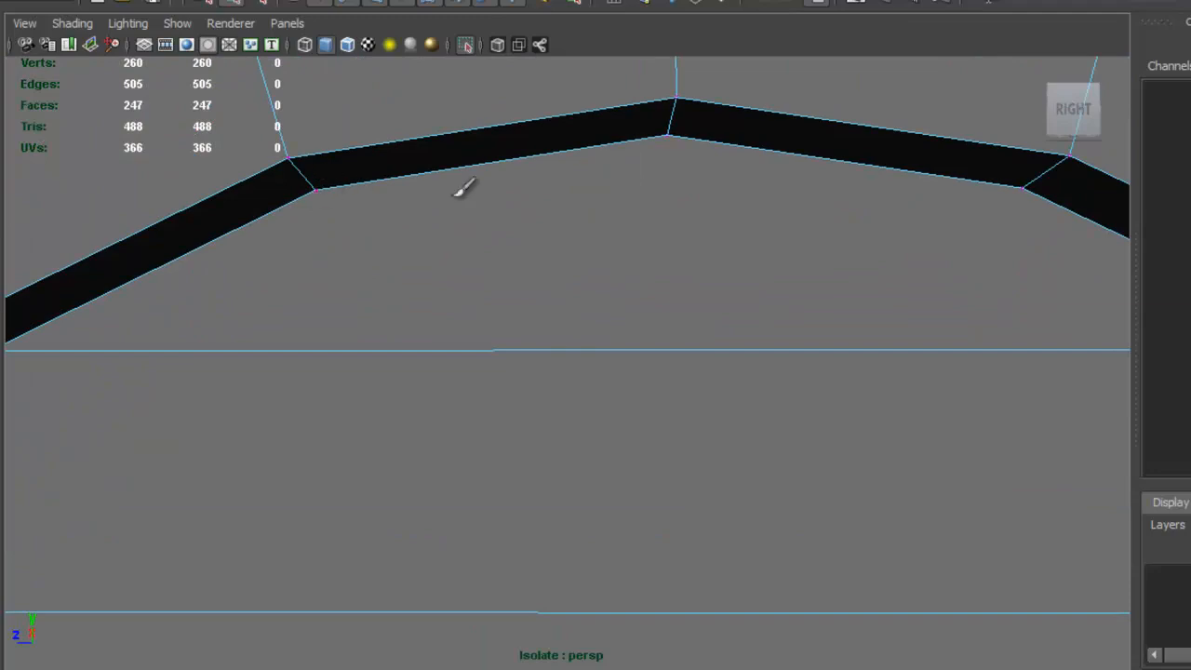
{"action": "middle_click_drag", "start_coordinate": [639, 207], "coordinate": [583, 216], "text": "alt"}
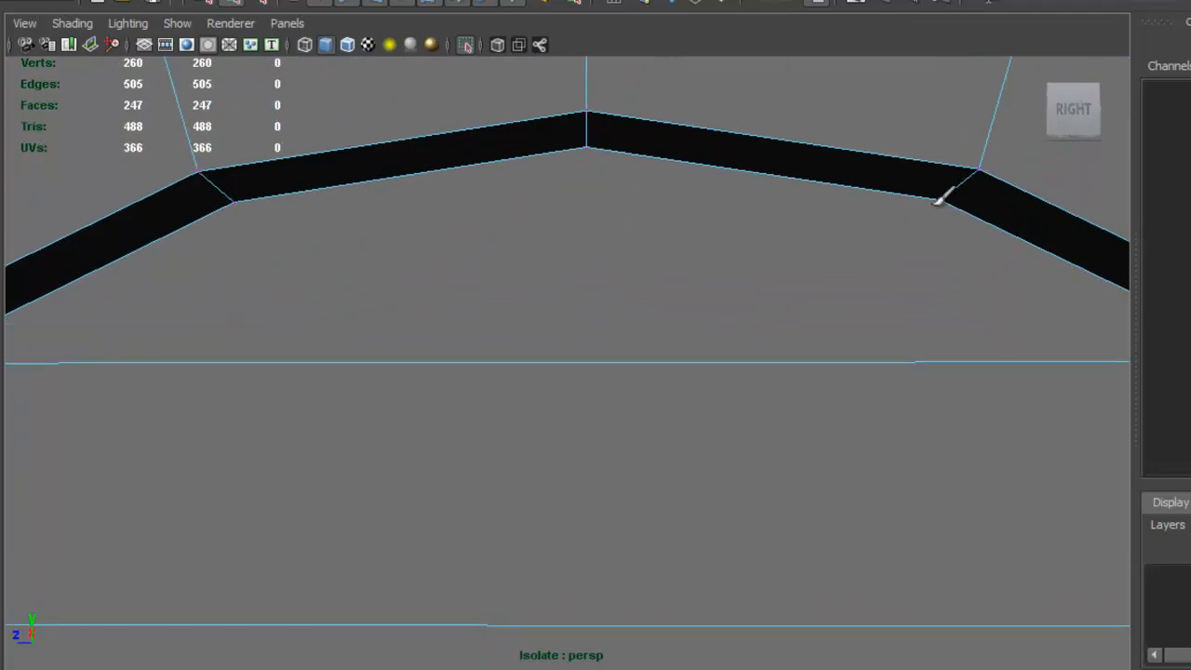
{"action": "left_click_drag", "start_coordinate": [616, 245], "coordinate": [705, 468], "text": "alt"}
{"action": "left_click", "coordinate": [743, 513]}
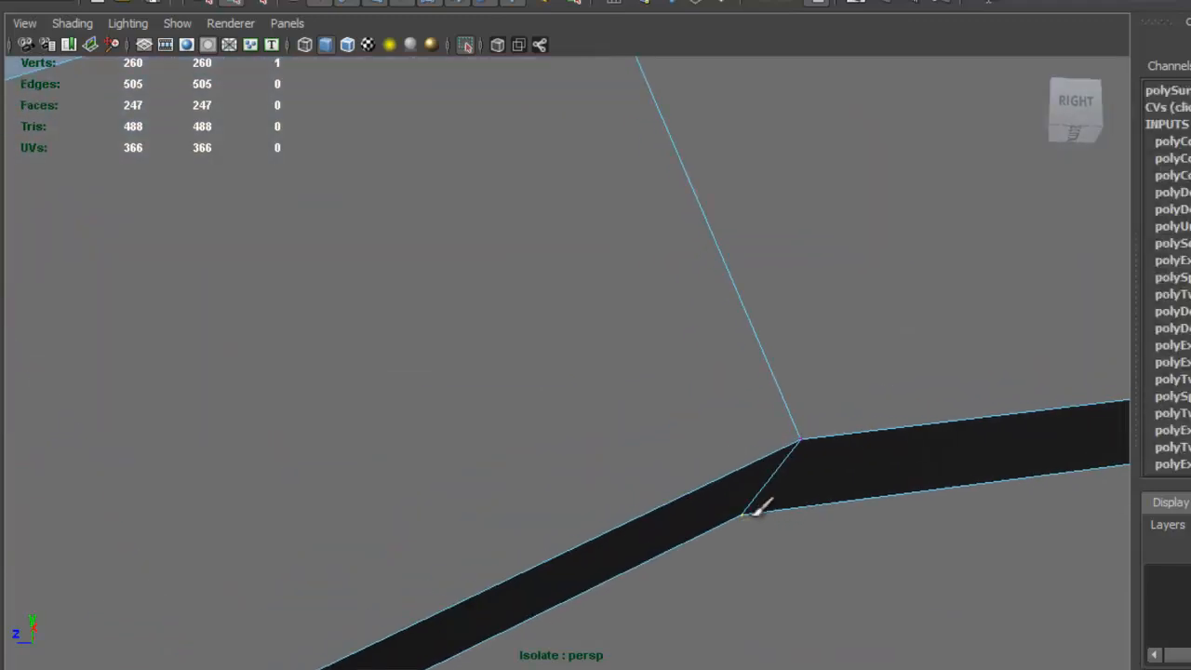
{"action": "right_click_drag", "start_coordinate": [940, 493], "coordinate": [789, 480], "text": "alt"}
{"action": "middle_click_drag", "start_coordinate": [880, 470], "coordinate": [577, 477], "text": "alt"}
{"action": "right_click_drag", "start_coordinate": [577, 477], "coordinate": [698, 456], "text": "alt"}
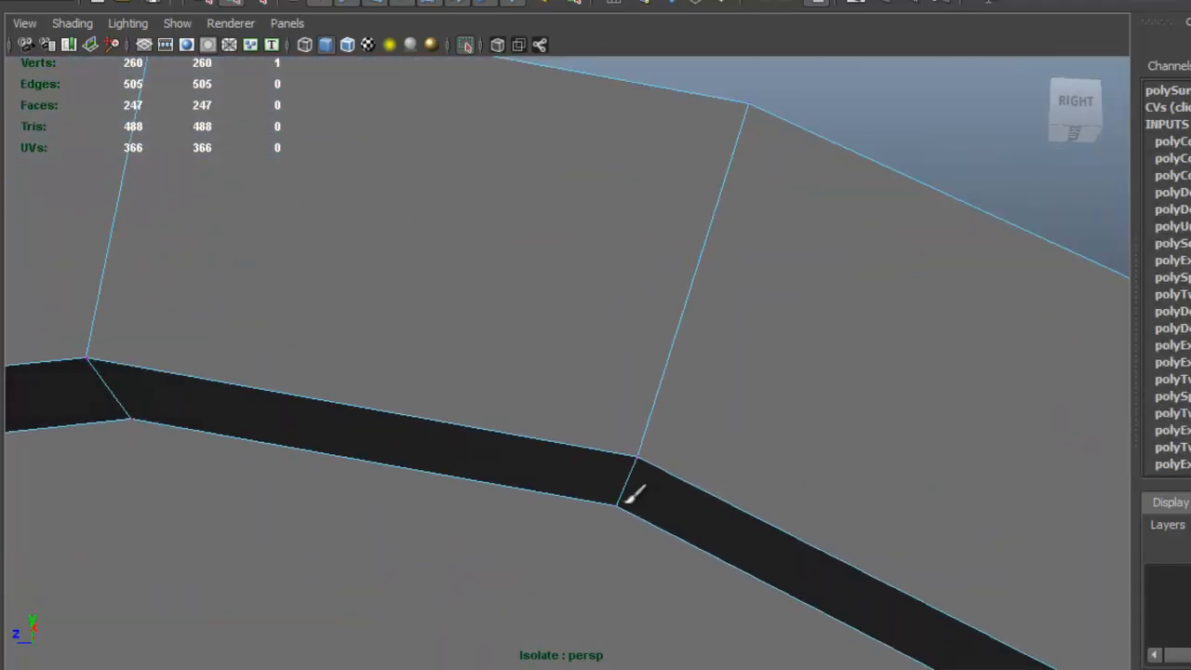
{"action": "middle_click_drag", "start_coordinate": [612, 503], "coordinate": [657, 503], "text": "alt"}
{"action": "right_click_drag", "start_coordinate": [657, 502], "coordinate": [525, 437], "text": "alt"}
{"action": "key", "text": "g"}
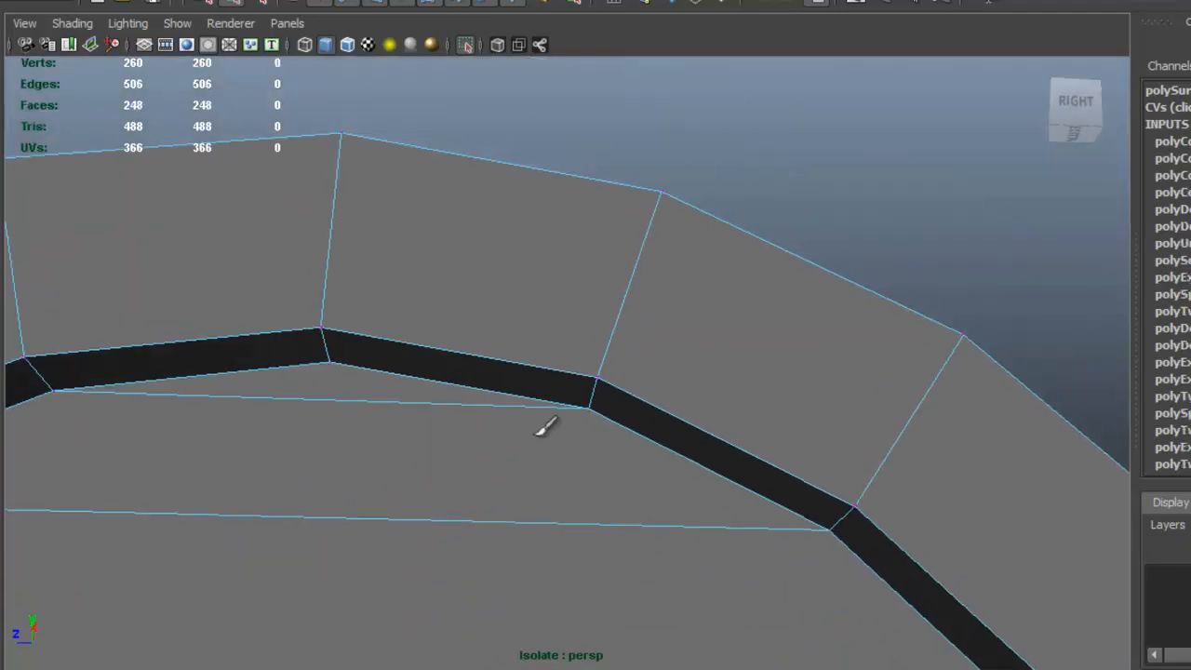
On the lid's left end panel, connect the two opposite vertices just above the bottom corners with Connect Components.
{"action": "right_click_drag", "start_coordinate": [725, 450], "coordinate": [460, 358], "text": "alt"}
{"action": "left_click_drag", "start_coordinate": [460, 358], "coordinate": [603, 515], "text": "alt"}
{"action": "middle_click_drag", "start_coordinate": [605, 514], "coordinate": [614, 419], "text": "alt"}
{"action": "left_click_drag", "start_coordinate": [599, 436], "coordinate": [466, 473], "text": "alt"}
{"action": "right_click_drag", "start_coordinate": [388, 533], "coordinate": [430, 494], "text": "alt"}
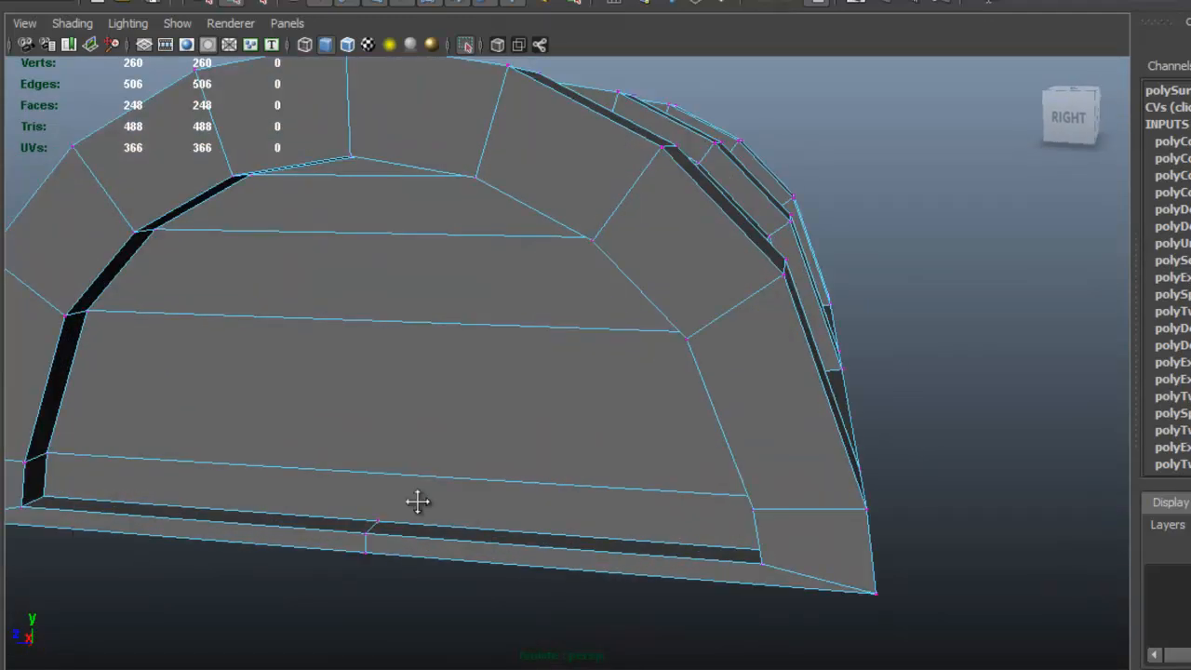
{"action": "middle_click_drag", "start_coordinate": [386, 491], "coordinate": [407, 467], "text": "alt"}
{"action": "right_click_drag", "start_coordinate": [407, 467], "coordinate": [513, 461]}
{"action": "right_click_drag", "start_coordinate": [691, 419], "coordinate": [534, 365], "text": "alt"}
{"action": "left_click_drag", "start_coordinate": [534, 366], "coordinate": [348, 432], "text": "alt"}
{"action": "right_click_drag", "start_coordinate": [348, 432], "coordinate": [416, 502], "text": "alt"}
{"action": "right_click_drag", "start_coordinate": [278, 466], "coordinate": [227, 341]}
{"action": "mouse_move", "coordinate": [341, 454]}
{"action": "left_mouse_down", "text": "alt"}
{"action": "mouse_move", "coordinate": [401, 447]}
{"action": "mouse_move", "coordinate": [339, 446]}
{"action": "left_mouse_up", "text": "alt"}
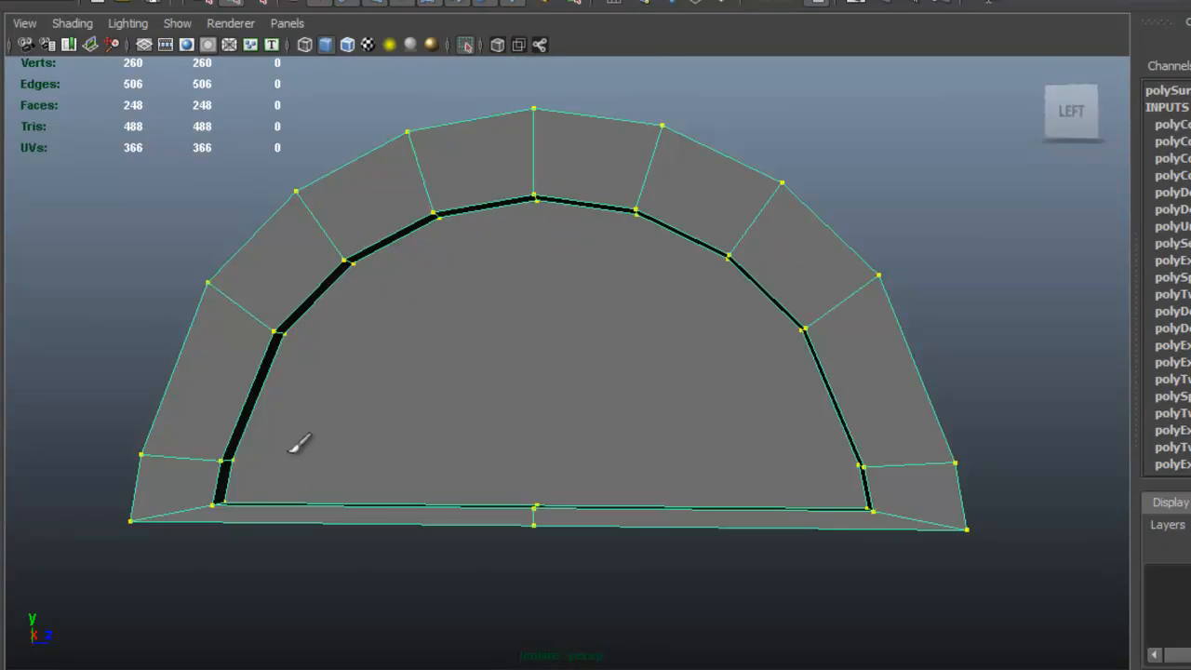
{"action": "right_click_drag", "start_coordinate": [277, 456], "coordinate": [312, 492], "text": "alt"}
{"action": "key", "text": "q"}
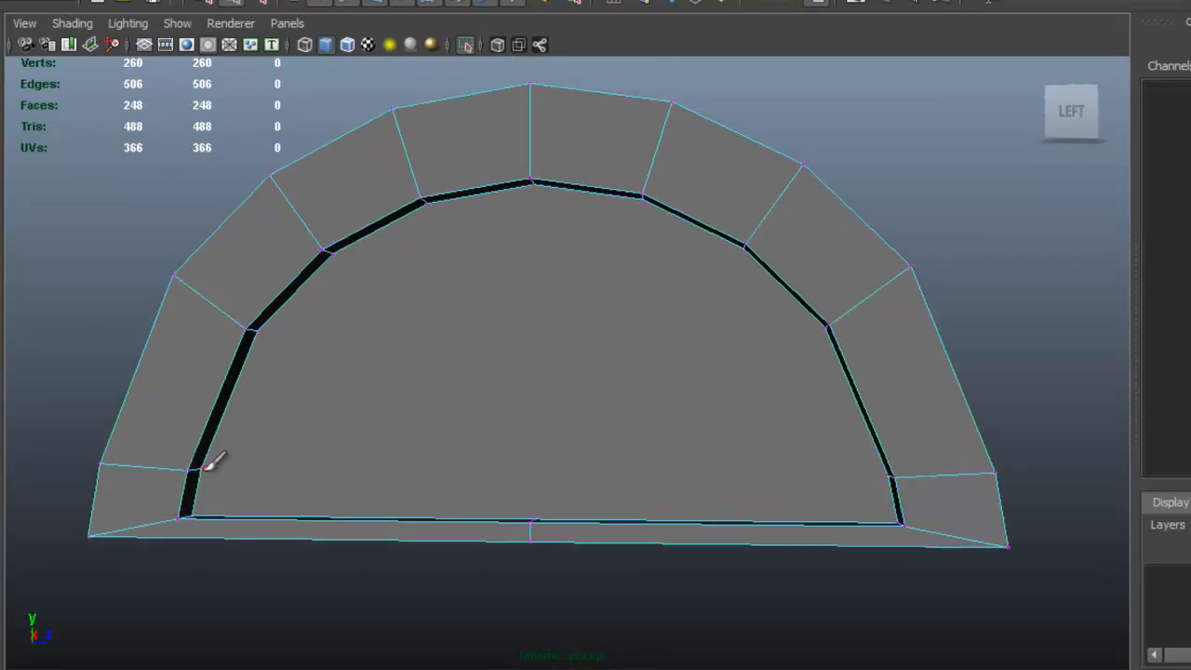
{"action": "mouse_move", "coordinate": [202, 468]}
{"action": "left_mouse_down"}
{"action": "mouse_move", "coordinate": [225, 456]}
{"action": "mouse_move", "coordinate": [203, 468]}
{"action": "left_mouse_up"}
{"action": "middle_click_drag", "start_coordinate": [256, 458], "coordinate": [335, 433], "text": "alt"}
{"action": "right_click_drag", "start_coordinate": [287, 470], "coordinate": [413, 493], "text": "alt"}
{"action": "left_click_drag", "start_coordinate": [153, 495], "coordinate": [156, 486]}
{"action": "middle_click_drag", "start_coordinate": [613, 429], "coordinate": [837, 451], "text": "alt"}
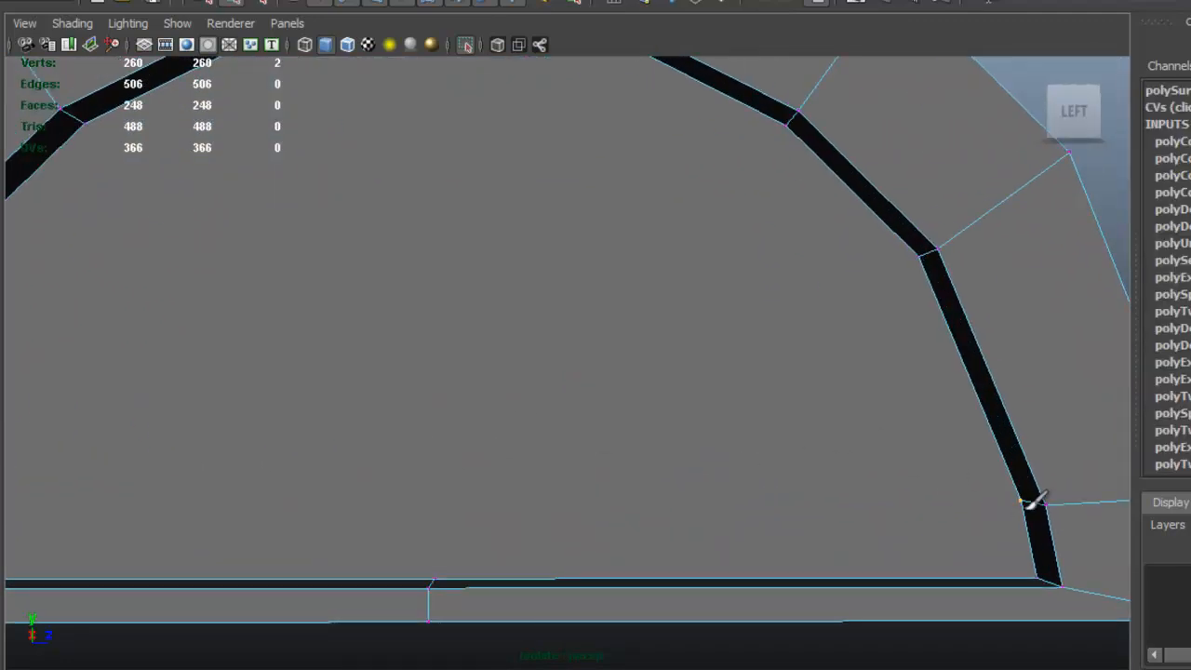
{"action": "key", "text": "F8"}
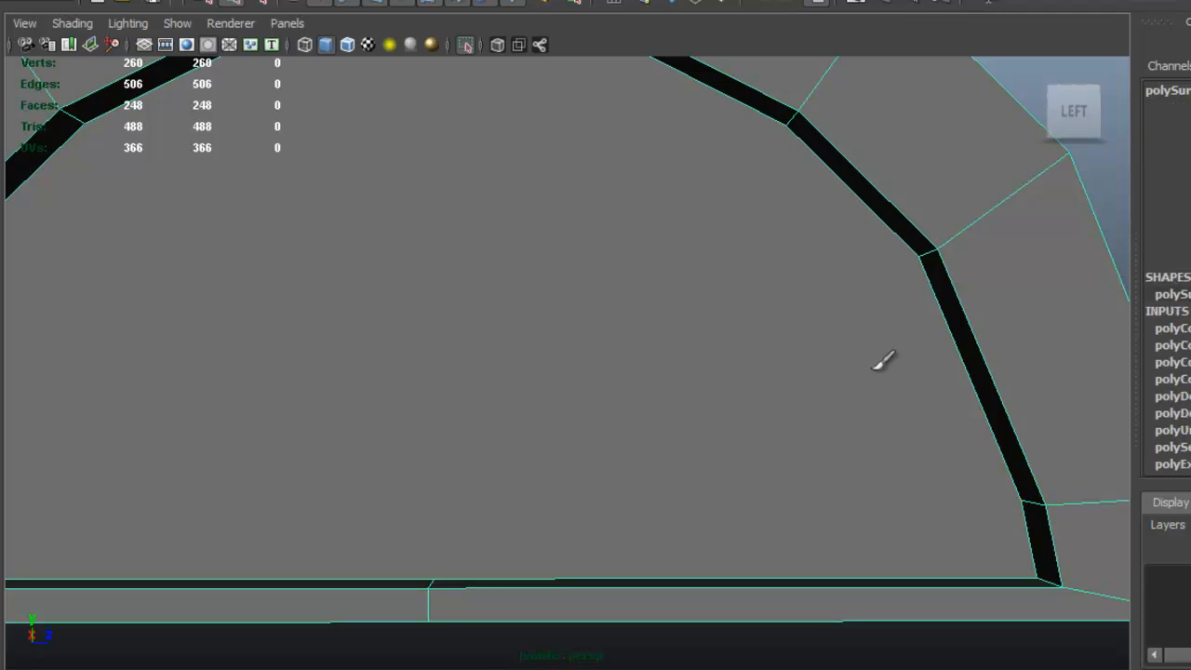
{"action": "key", "text": "F8"}
{"action": "left_click", "coordinate": [402, 0]}
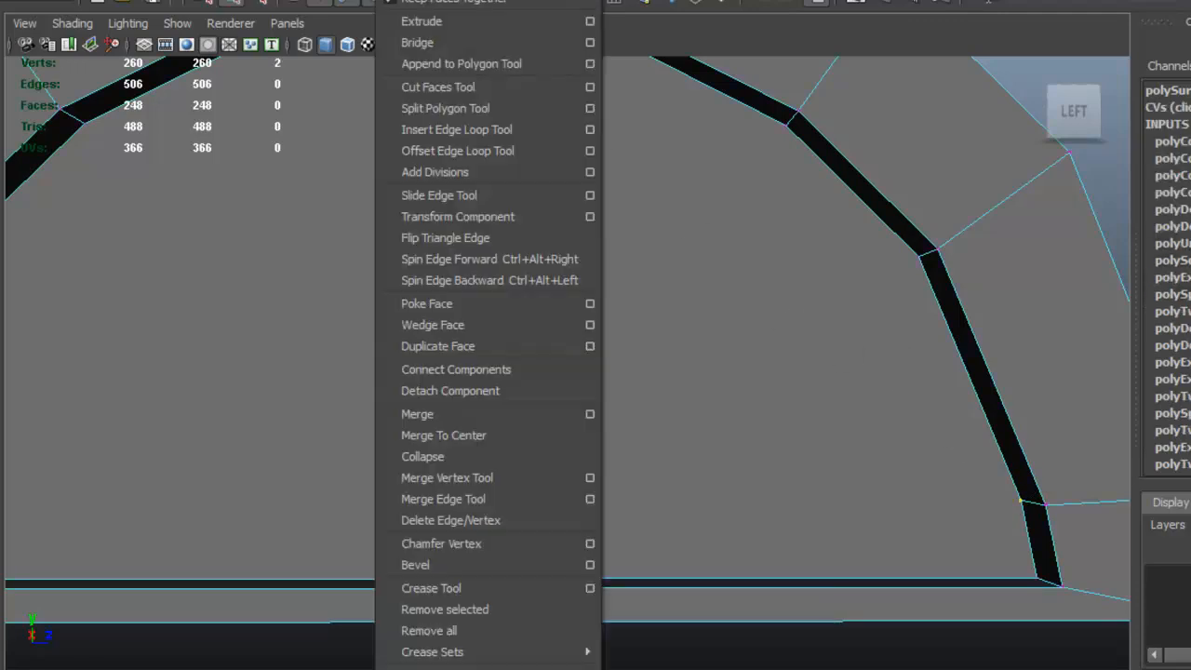
{"action": "left_click", "coordinate": [527, 367]}
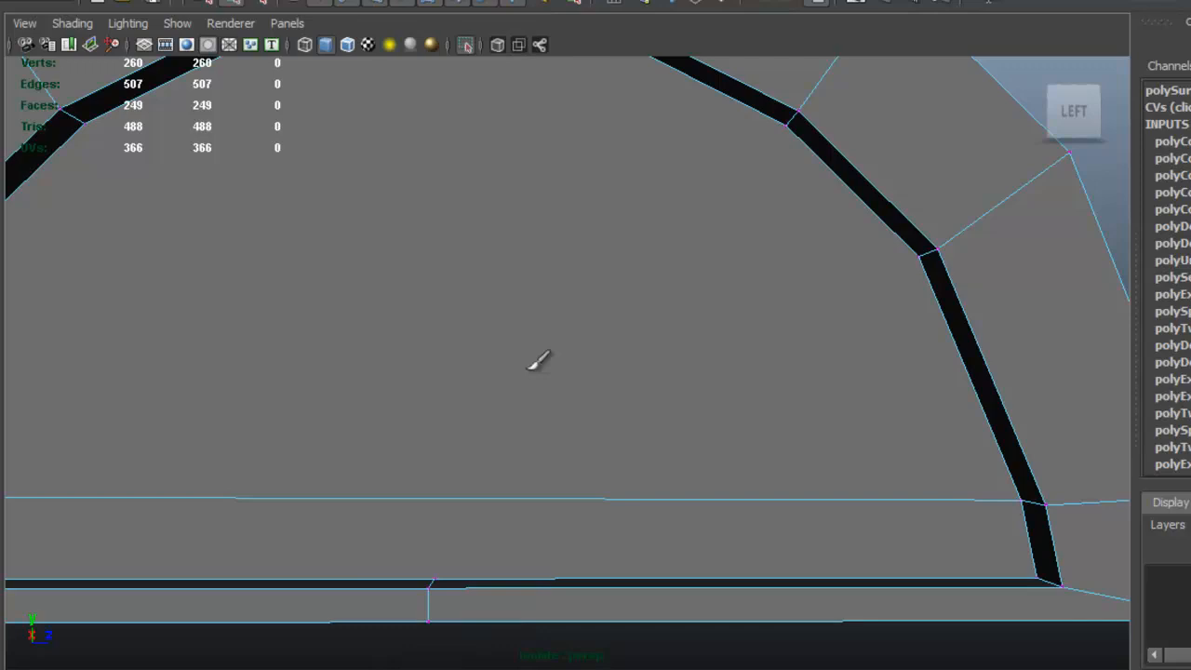
Connect the next two pairs of opposite arch vertices across the lid's left end panel with horizontal edges.
{"action": "left_click", "coordinate": [912, 262]}
{"action": "left_click", "coordinate": [920, 260]}
{"action": "middle_click_drag", "start_coordinate": [535, 254], "coordinate": [719, 288], "text": "alt"}
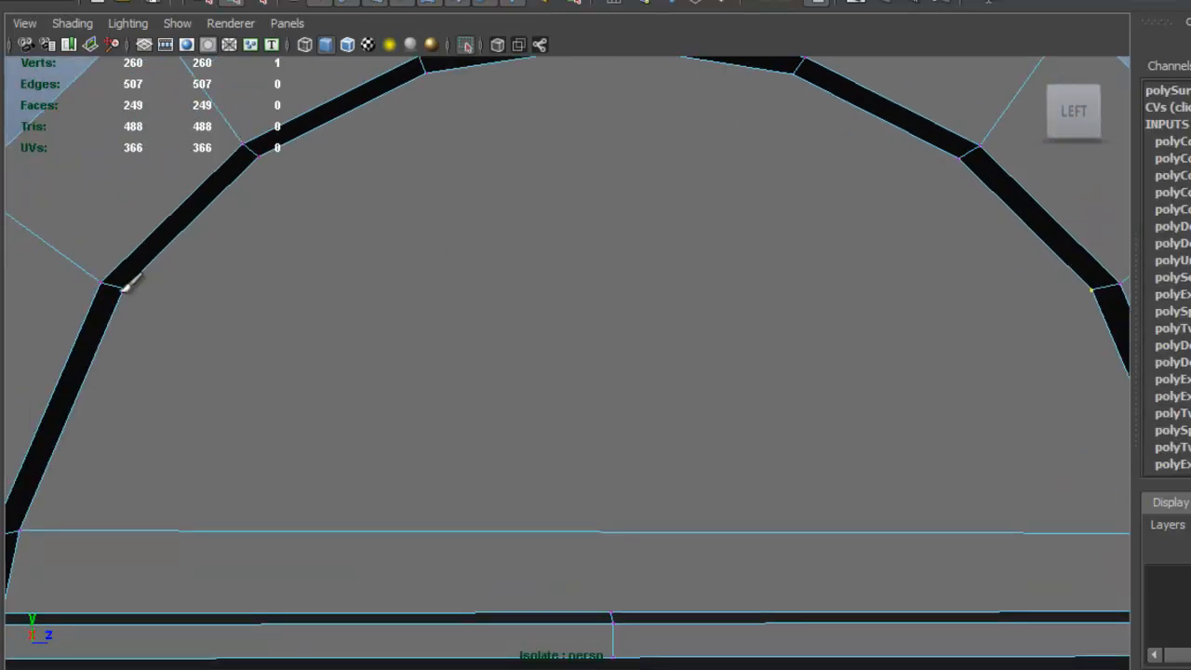
{"action": "middle_click_drag", "start_coordinate": [162, 289], "coordinate": [279, 295], "text": "alt"}
{"action": "right_click_drag", "start_coordinate": [279, 294], "coordinate": [329, 297], "text": "alt"}
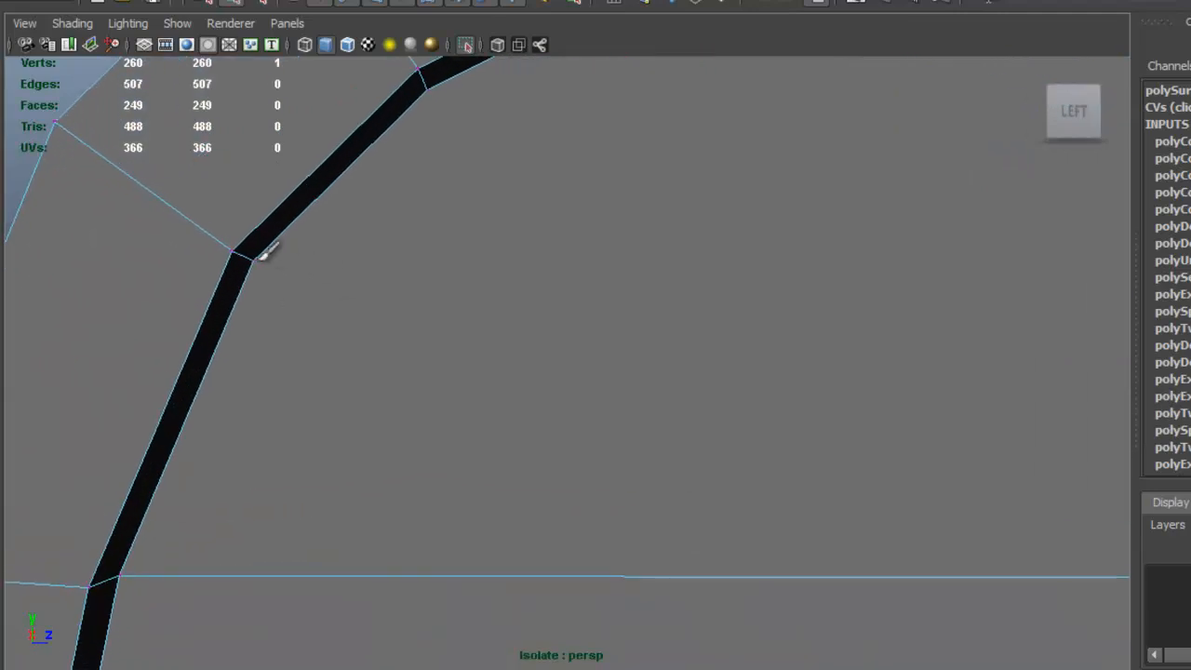
{"action": "key", "text": "Return"}
{"action": "left_click_drag", "start_coordinate": [597, 241], "coordinate": [608, 359], "text": "alt"}
{"action": "left_click_drag", "start_coordinate": [359, 399], "coordinate": [372, 374], "text": "alt"}
{"action": "left_click_drag", "start_coordinate": [593, 398], "coordinate": [761, 207], "text": "alt"}
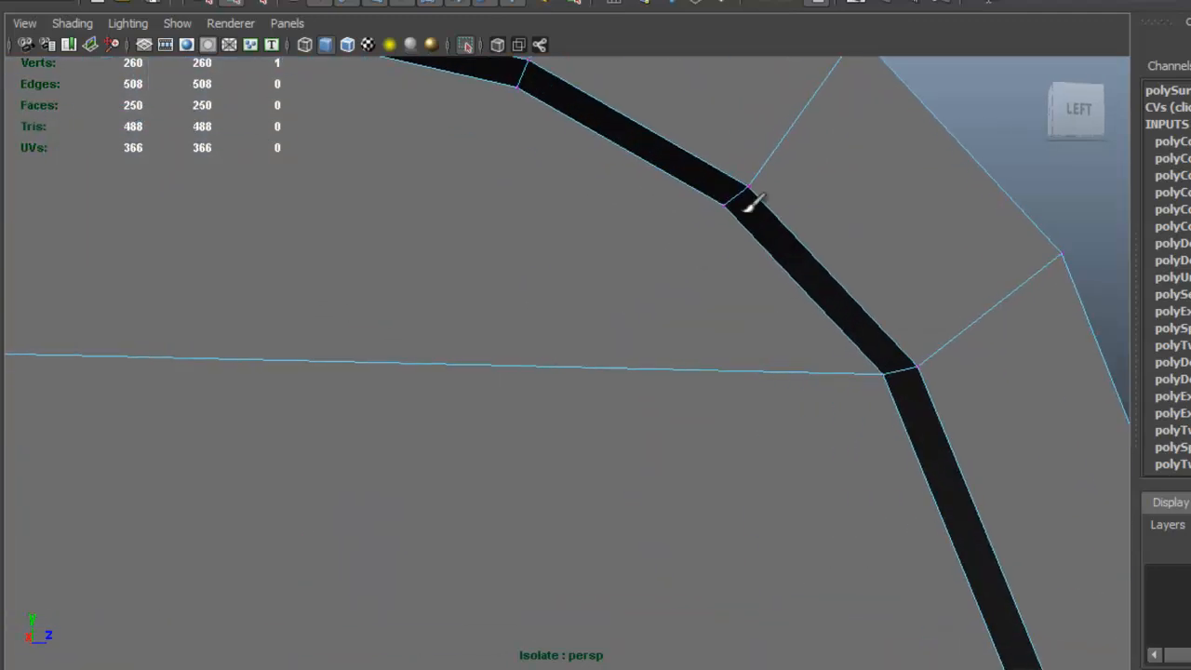
{"action": "key", "text": "Return"}
Connect the two vertices flanking the arch's peak on the left end panel with an edge.
{"action": "left_click_drag", "start_coordinate": [524, 258], "coordinate": [359, 298], "text": "alt"}
{"action": "right_click_drag", "start_coordinate": [360, 298], "coordinate": [445, 292], "text": "alt"}
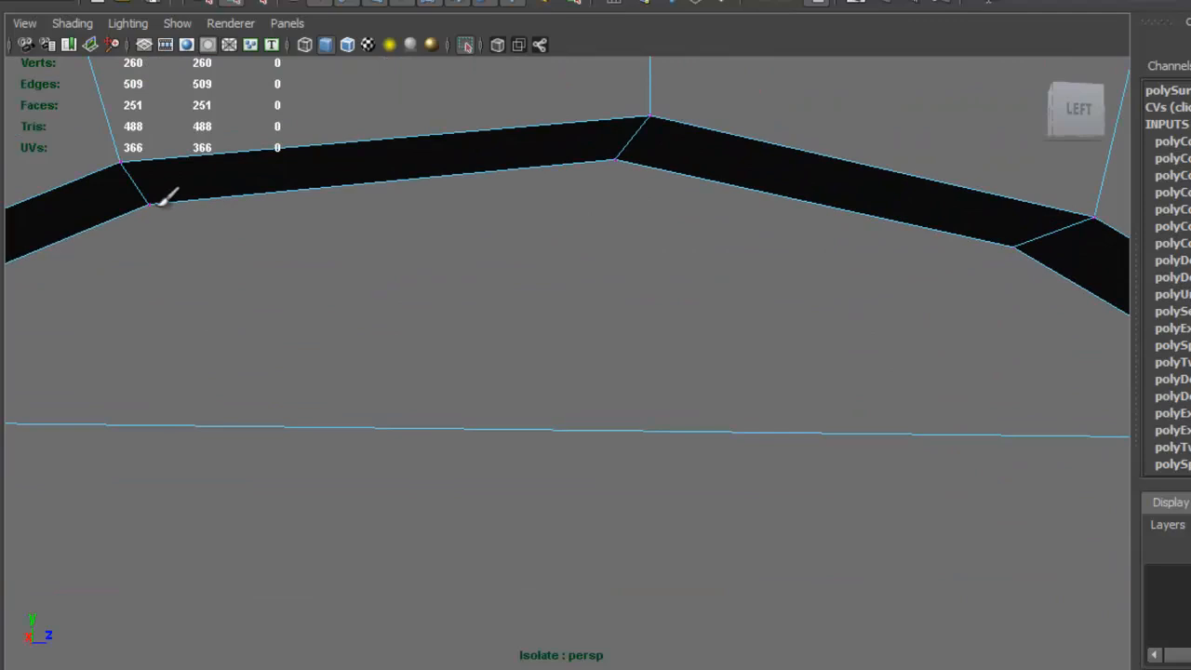
{"action": "middle_click_drag", "start_coordinate": [182, 207], "coordinate": [258, 223], "text": "alt"}
{"action": "right_click_drag", "start_coordinate": [258, 223], "coordinate": [322, 204], "text": "alt"}
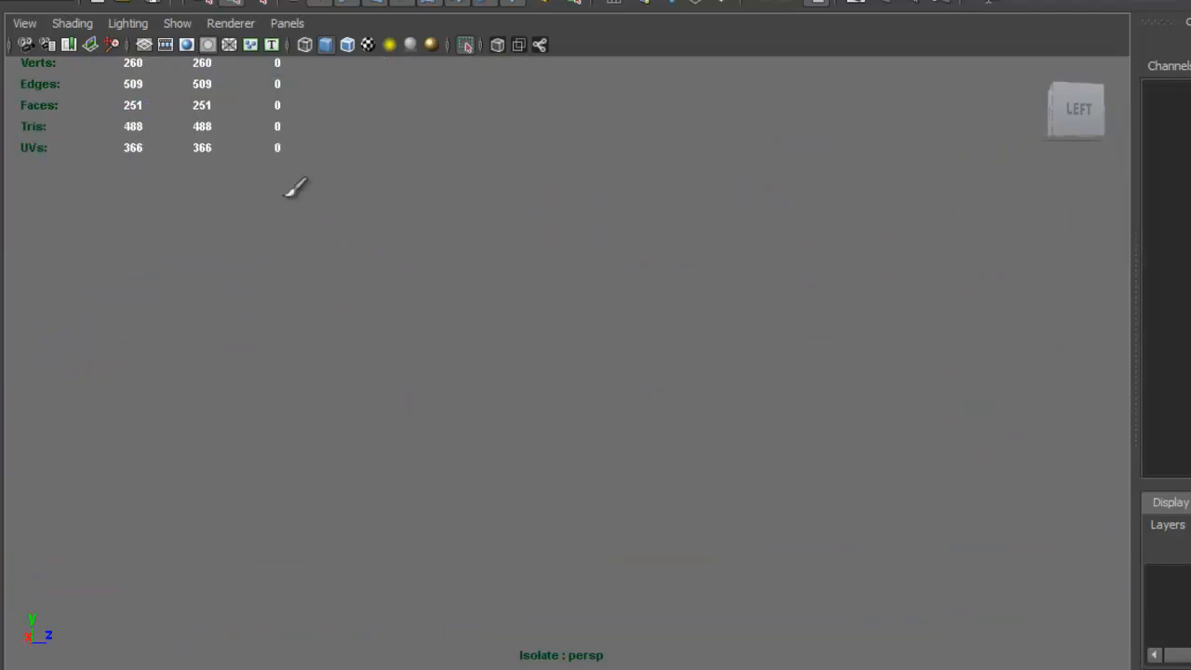
{"action": "middle_click_drag", "start_coordinate": [277, 200], "coordinate": [296, 224], "text": "alt"}
{"action": "left_click", "coordinate": [340, 370]}
{"action": "right_click_drag", "start_coordinate": [579, 387], "coordinate": [521, 363], "text": "alt"}
{"action": "middle_click_drag", "start_coordinate": [577, 353], "coordinate": [432, 323], "text": "alt"}
{"action": "right_click_drag", "start_coordinate": [432, 323], "coordinate": [568, 264], "text": "alt"}
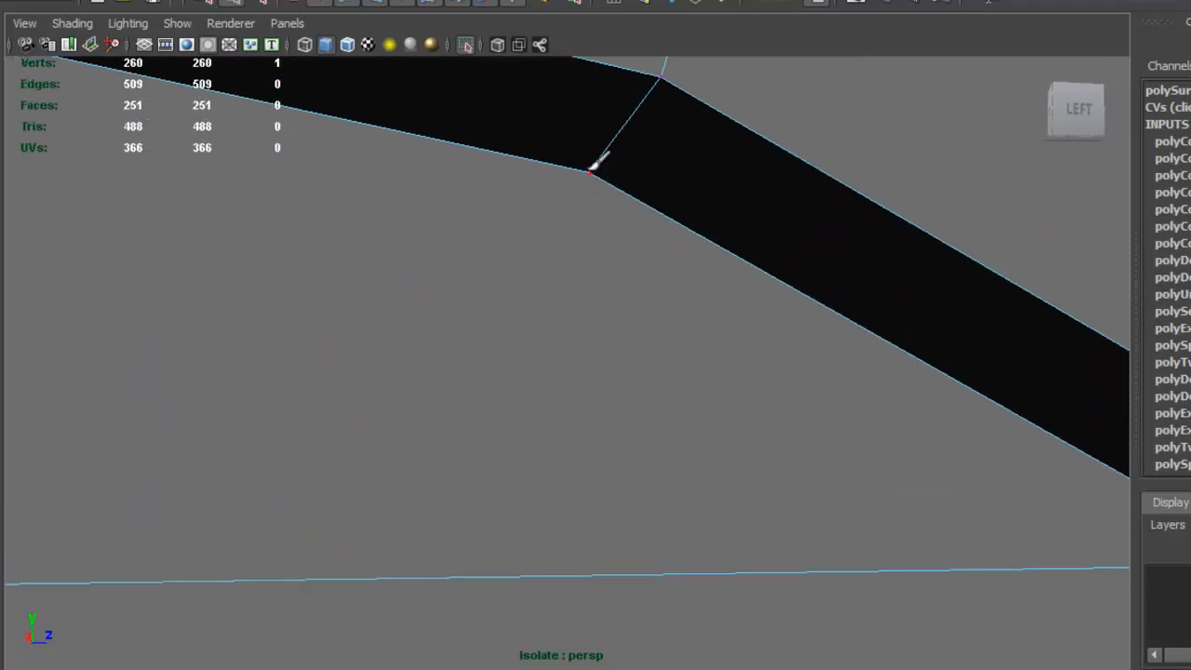
{"action": "key", "text": "g"}
Delete the short edges crossing the middle of the bottom rim on both lid end panels with Delete Edge/Vertex.
{"action": "right_click_drag", "start_coordinate": [639, 289], "coordinate": [571, 332], "text": "alt"}
{"action": "middle_click_drag", "start_coordinate": [521, 377], "coordinate": [591, 308], "text": "alt"}
{"action": "right_click_drag", "start_coordinate": [591, 308], "coordinate": [652, 321], "text": "alt"}
{"action": "left_click_drag", "start_coordinate": [651, 321], "coordinate": [572, 437], "text": "alt"}
{"action": "middle_click_drag", "start_coordinate": [572, 437], "coordinate": [496, 348], "text": "alt"}
{"action": "left_click_drag", "start_coordinate": [496, 347], "coordinate": [455, 379], "text": "alt"}
{"action": "right_click_drag", "start_coordinate": [431, 484], "coordinate": [441, 311]}
{"action": "left_click", "coordinate": [410, 511]}
{"action": "left_click_drag", "start_coordinate": [867, 416], "coordinate": [659, 446], "text": "alt"}
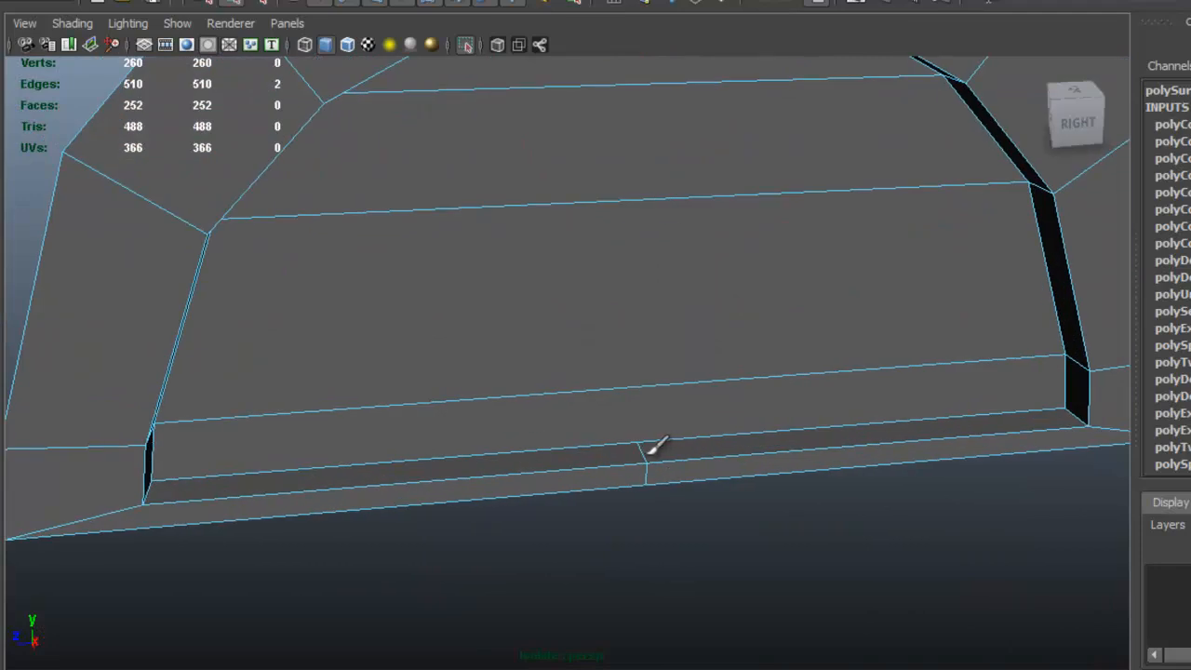
{"action": "left_click", "coordinate": [644, 456], "text": "shift"}
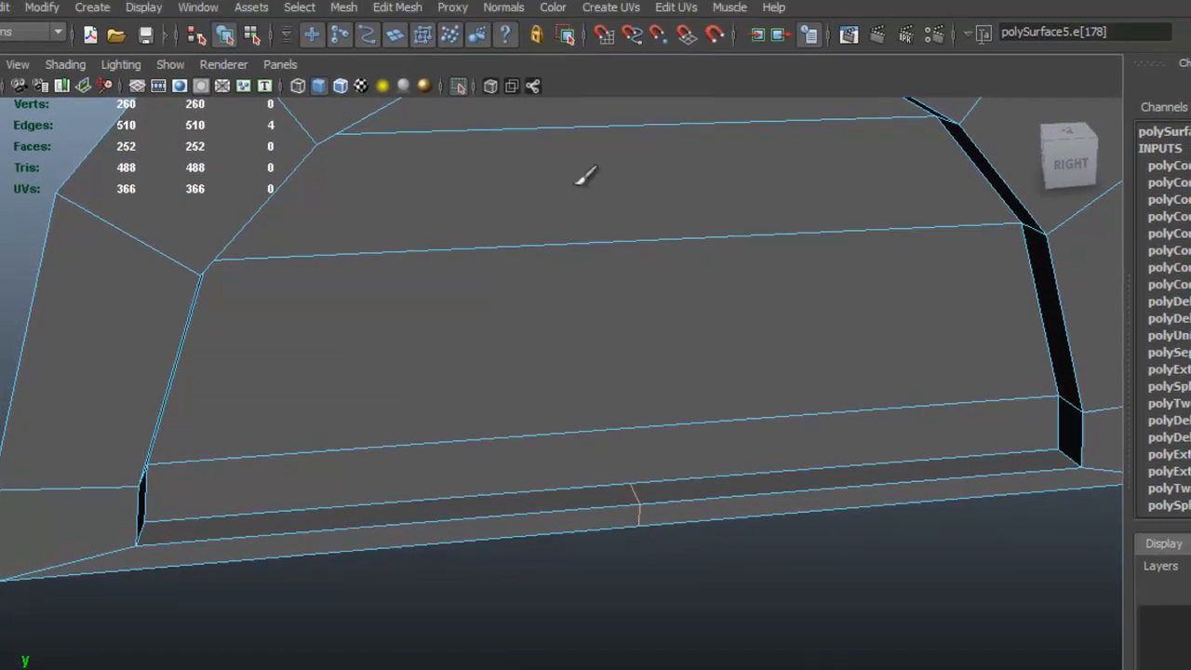
{"action": "left_click", "coordinate": [381, 23]}
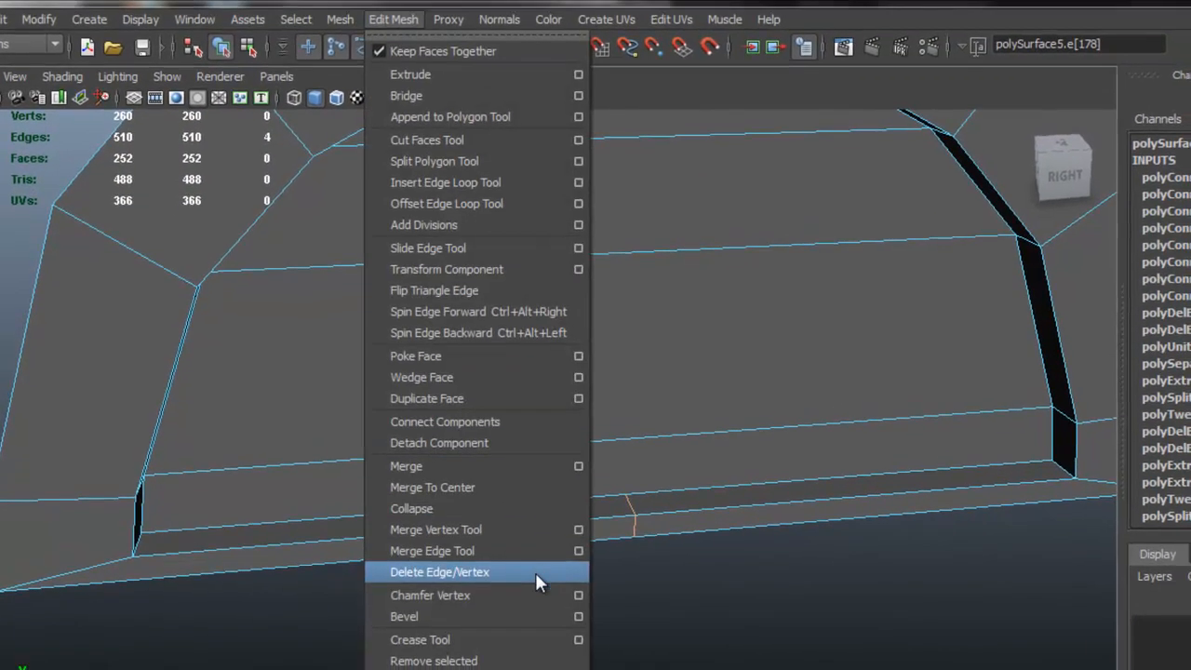
{"action": "left_click", "coordinate": [538, 576]}
Delete the fan and ring edges subdividing the inside of the lid's right end panel with Delete Edge/Vertex.
{"action": "right_click_drag", "start_coordinate": [770, 453], "coordinate": [485, 328], "text": "alt"}
{"action": "left_click_drag", "start_coordinate": [486, 328], "coordinate": [629, 344], "text": "alt"}
{"action": "left_click_drag", "start_coordinate": [735, 293], "coordinate": [739, 319], "text": "alt"}
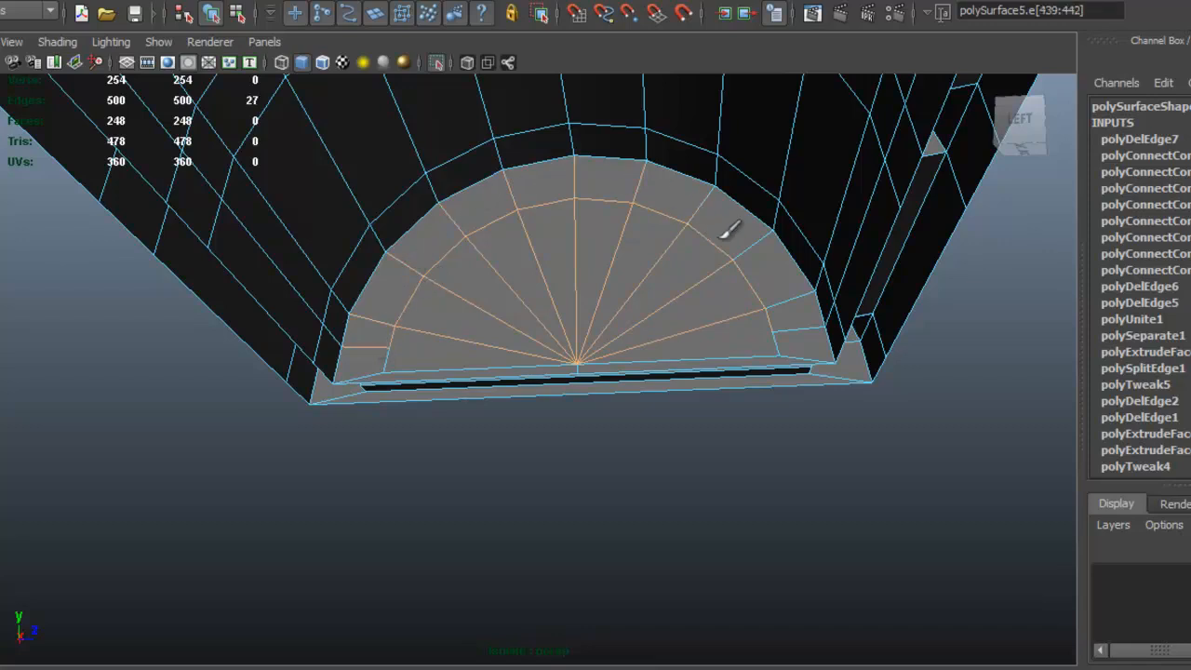
{"action": "left_click_drag", "start_coordinate": [583, 334], "coordinate": [538, 374], "text": "alt"}
{"action": "right_click_drag", "start_coordinate": [523, 342], "coordinate": [696, 327], "text": "alt"}
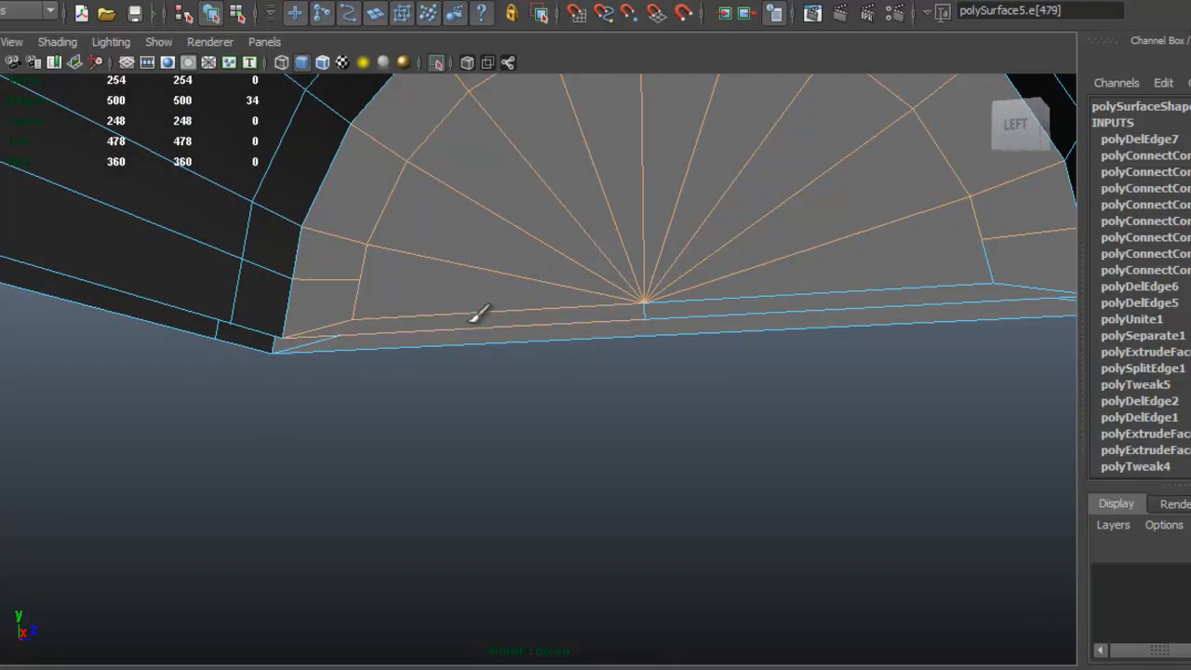
{"action": "left_click", "coordinate": [745, 294], "text": "shift"}
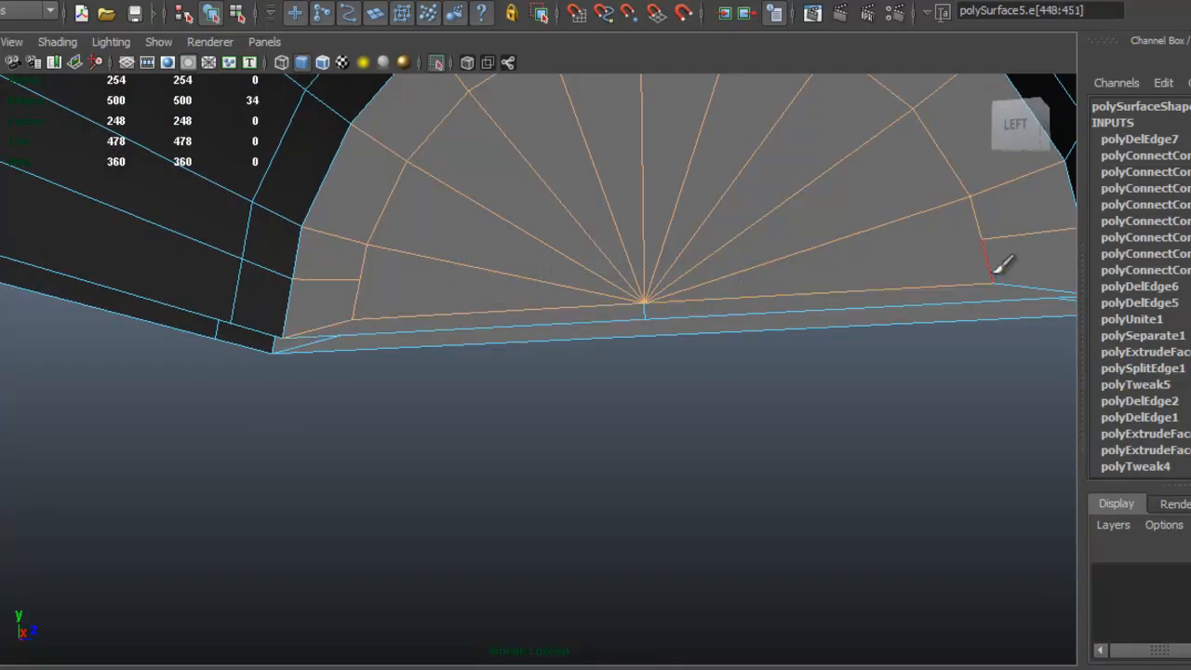
{"action": "left_click_drag", "start_coordinate": [958, 292], "coordinate": [773, 333], "text": "alt"}
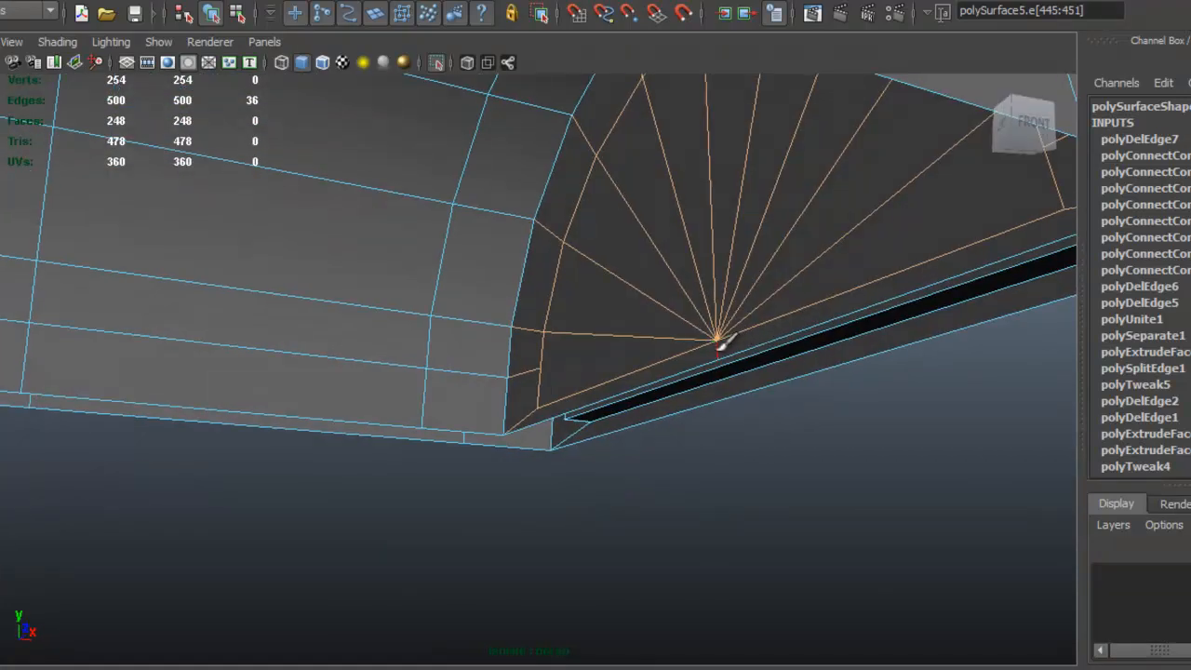
{"action": "left_click_drag", "start_coordinate": [845, 314], "coordinate": [616, 62], "text": "alt"}
{"action": "left_click", "coordinate": [458, 2]}
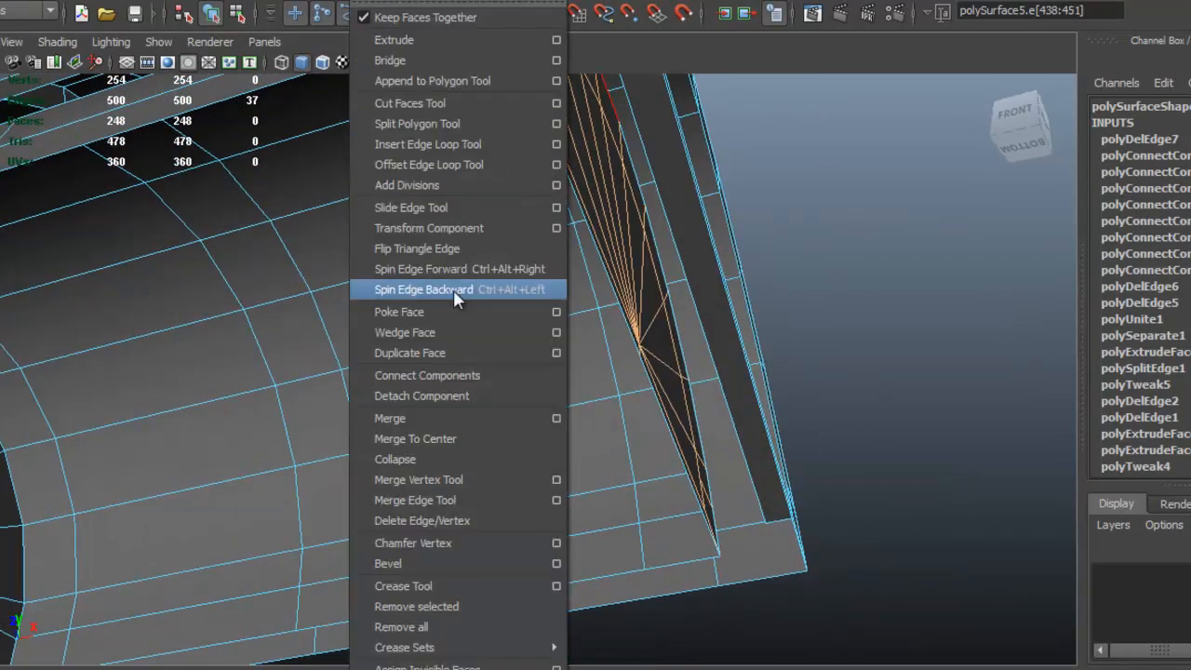
{"action": "left_click", "coordinate": [494, 521]}
Delete the matching fan and ring edges on the inside of the lid's left end panel.
{"action": "left_click_drag", "start_coordinate": [586, 311], "coordinate": [452, 332], "text": "alt"}
{"action": "left_click_drag", "start_coordinate": [378, 469], "coordinate": [428, 291], "text": "alt"}
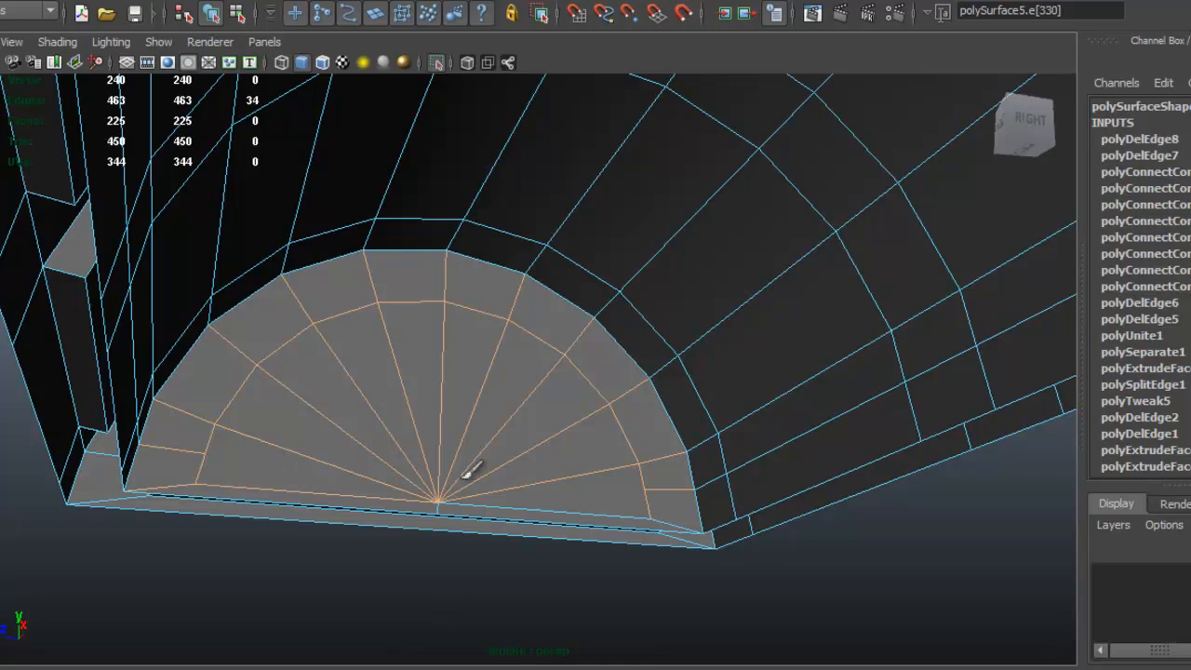
{"action": "right_click_drag", "start_coordinate": [606, 584], "coordinate": [651, 566], "text": "alt"}
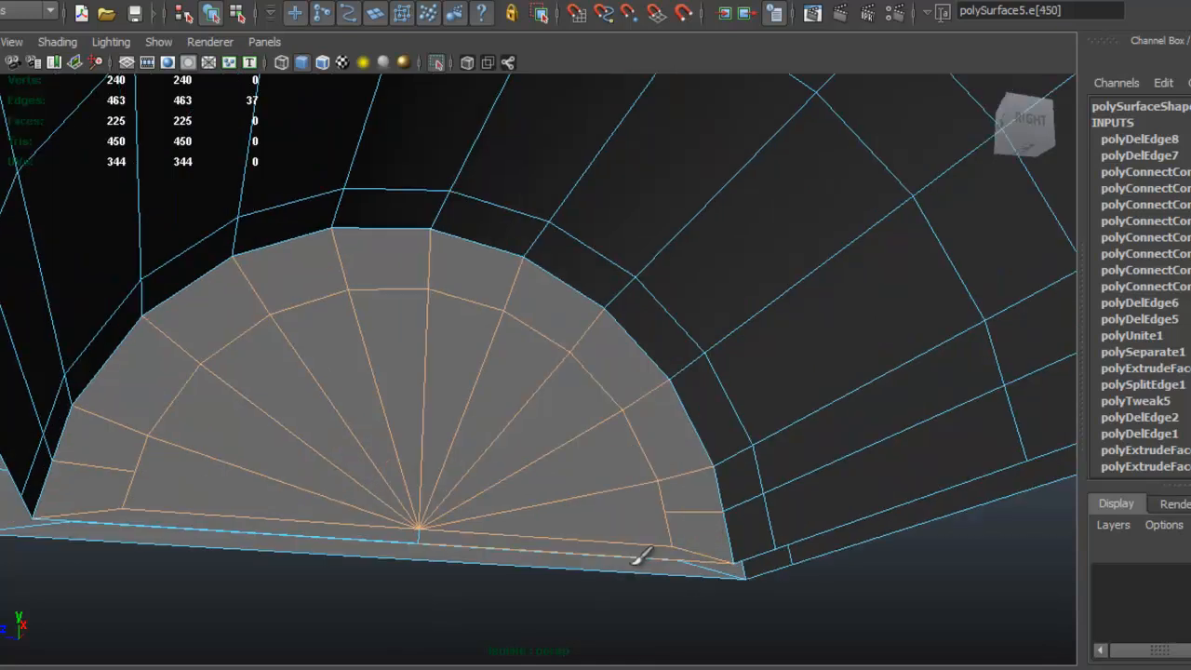
{"action": "middle_click_drag", "start_coordinate": [651, 566], "coordinate": [649, 545], "text": "alt"}
{"action": "left_click", "coordinate": [562, 536], "text": "ctrl"}
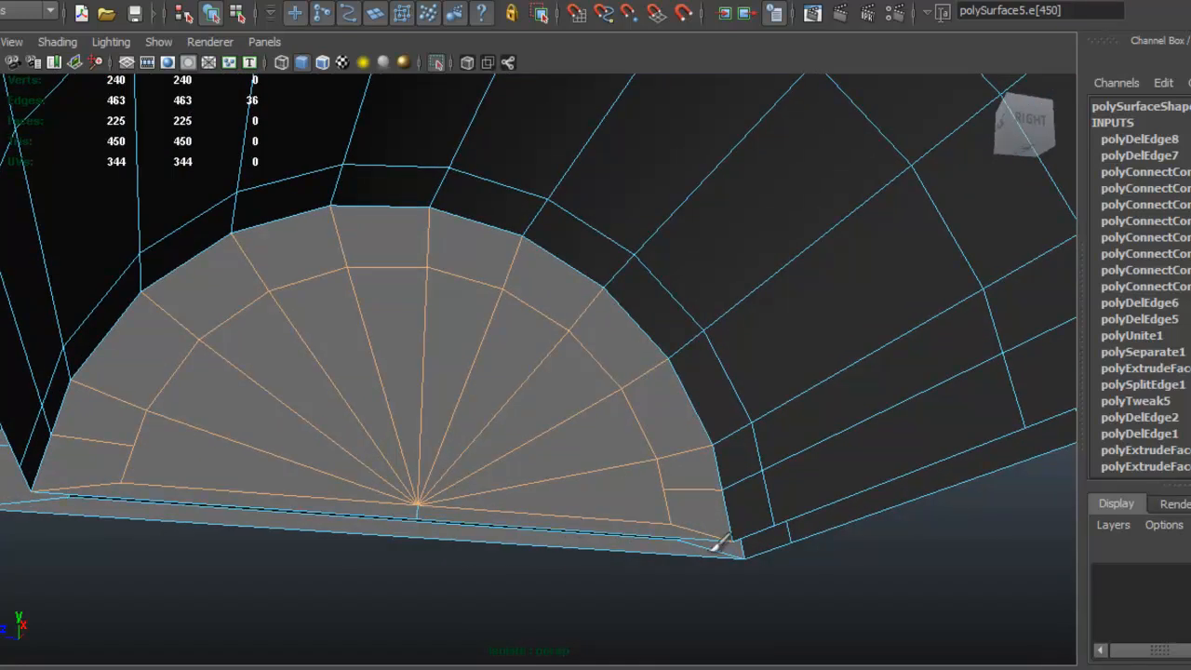
{"action": "left_click_drag", "start_coordinate": [416, 509], "coordinate": [509, 474], "text": "alt"}
{"action": "middle_click_drag", "start_coordinate": [508, 473], "coordinate": [586, 351], "text": "alt"}
{"action": "left_click_drag", "start_coordinate": [585, 350], "coordinate": [698, 376], "text": "alt"}
{"action": "middle_click_drag", "start_coordinate": [698, 376], "coordinate": [605, 459], "text": "alt"}
{"action": "left_click_drag", "start_coordinate": [604, 459], "coordinate": [607, 401], "text": "alt"}
{"action": "key", "text": "Delete"}
Delete the lowest lengthwise edge line on each side of the lid's inner arch, including its vertices.
{"action": "mouse_move", "coordinate": [609, 316]}
{"action": "left_mouse_down", "text": "alt"}
{"action": "mouse_move", "coordinate": [601, 301]}
{"action": "mouse_move", "coordinate": [474, 306]}
{"action": "mouse_move", "coordinate": [624, 279]}
{"action": "mouse_move", "coordinate": [540, 285]}
{"action": "mouse_move", "coordinate": [545, 301]}
{"action": "mouse_move", "coordinate": [814, 325]}
{"action": "mouse_move", "coordinate": [800, 274]}
{"action": "mouse_move", "coordinate": [728, 285]}
{"action": "mouse_move", "coordinate": [684, 317]}
{"action": "mouse_move", "coordinate": [824, 325]}
{"action": "mouse_move", "coordinate": [590, 292]}
{"action": "mouse_move", "coordinate": [601, 282]}
{"action": "mouse_move", "coordinate": [747, 332]}
{"action": "mouse_move", "coordinate": [585, 382]}
{"action": "mouse_move", "coordinate": [478, 263]}
{"action": "mouse_move", "coordinate": [335, 258]}
{"action": "mouse_move", "coordinate": [329, 269]}
{"action": "left_mouse_up", "text": "alt"}
{"action": "left_click_drag", "start_coordinate": [230, 372], "coordinate": [173, 372], "text": "alt"}
{"action": "left_click_drag", "start_coordinate": [430, 423], "coordinate": [574, 259], "text": "alt"}
{"action": "key", "text": "ctrl+Delete"}
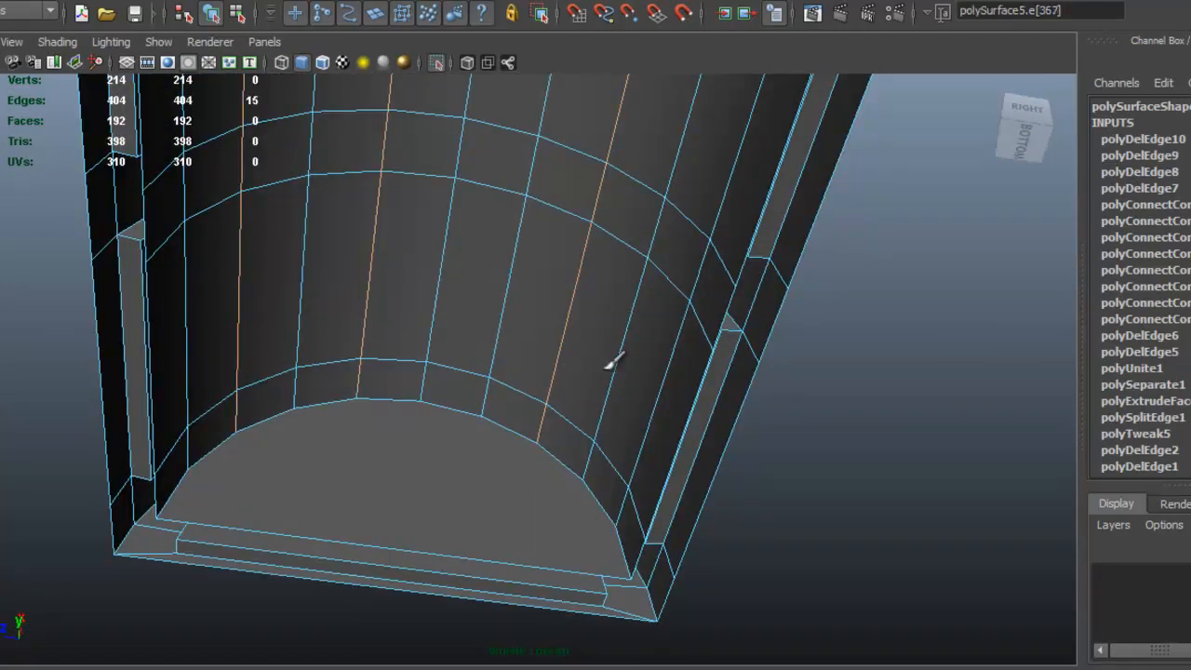
Delete every second remaining lengthwise edge line, four in all, across the lid's inner arch.
{"action": "left_click_drag", "start_coordinate": [608, 393], "coordinate": [597, 423], "text": "alt"}
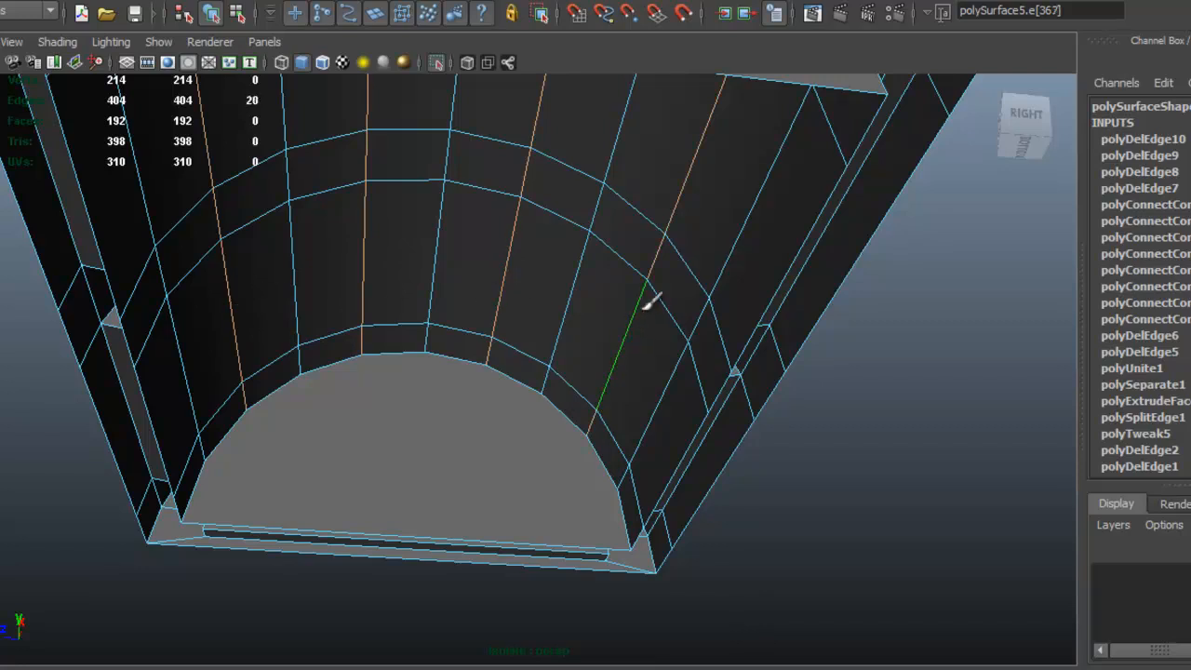
{"action": "key", "text": "Delete"}
{"action": "left_click_drag", "start_coordinate": [617, 300], "coordinate": [521, 362], "text": "alt"}
On the inner left end panel, connect the two opposite vertices just above the bottom corners with Connect Components.
{"action": "right_click", "coordinate": [456, 347]}
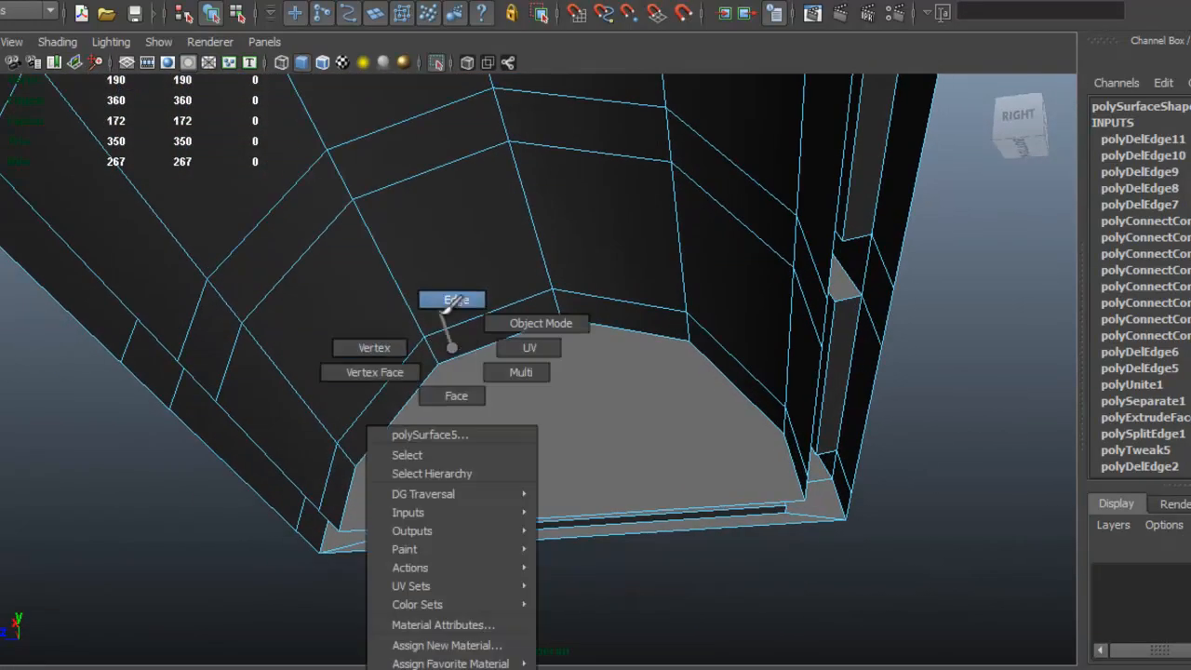
{"action": "left_click_drag", "start_coordinate": [332, 239], "coordinate": [591, 261], "text": "alt"}
{"action": "left_click_drag", "start_coordinate": [739, 296], "coordinate": [510, 358], "text": "alt"}
{"action": "right_click_drag", "start_coordinate": [509, 358], "coordinate": [423, 354]}
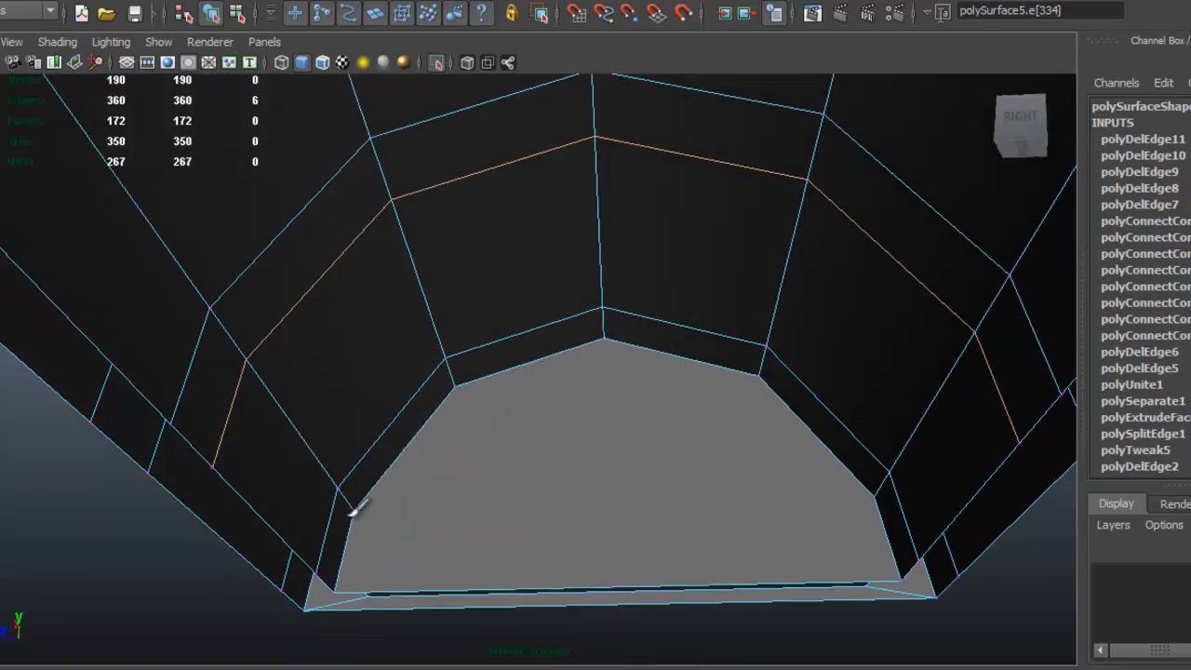
{"action": "left_click", "coordinate": [356, 510]}
{"action": "left_click", "coordinate": [874, 498], "text": "shift"}
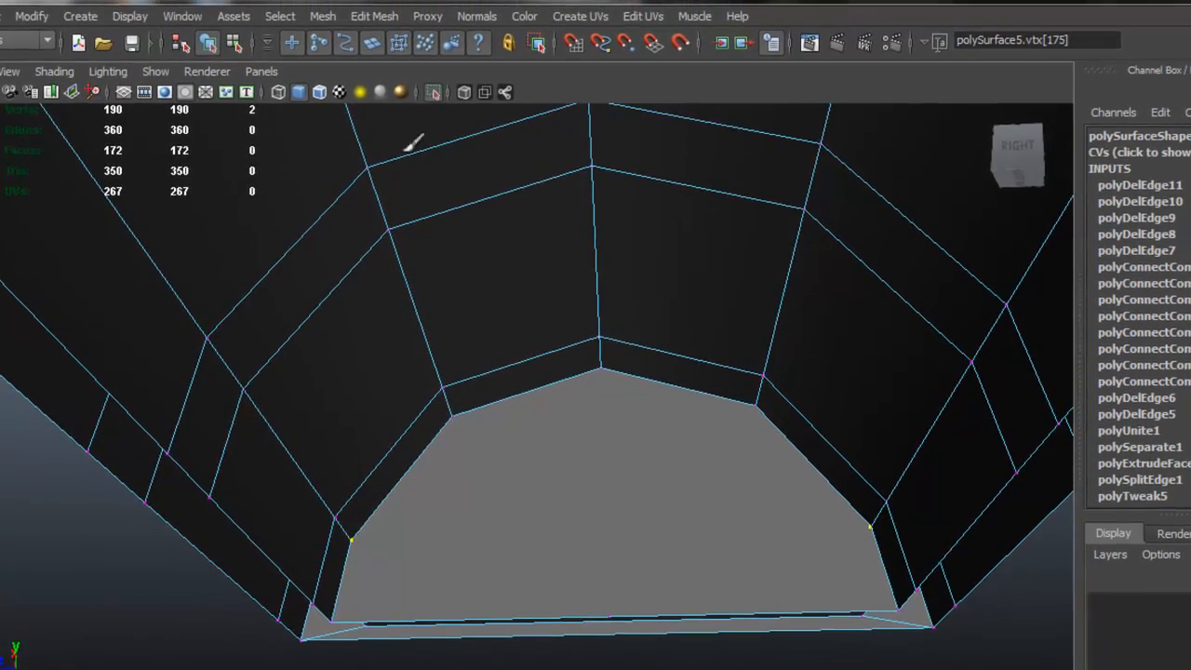
{"action": "left_click", "coordinate": [365, 19]}
{"action": "left_click", "coordinate": [484, 405]}
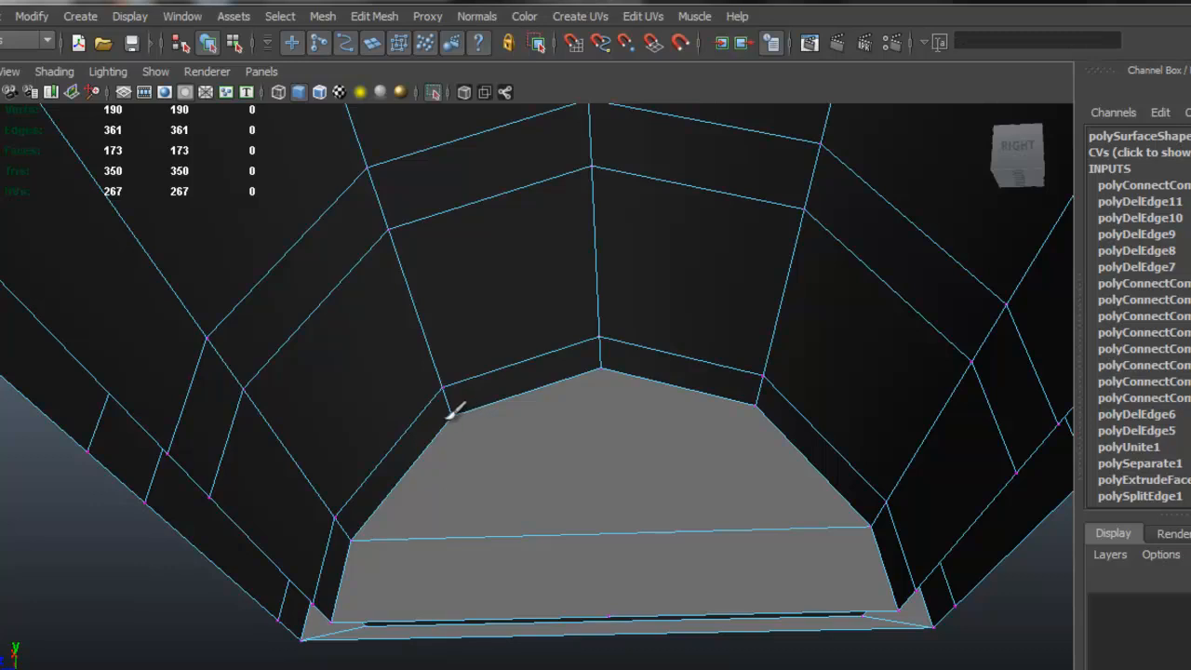
{"action": "left_click", "coordinate": [510, 404]}
{"action": "right_click_drag", "start_coordinate": [556, 399], "coordinate": [921, 430], "text": "alt"}
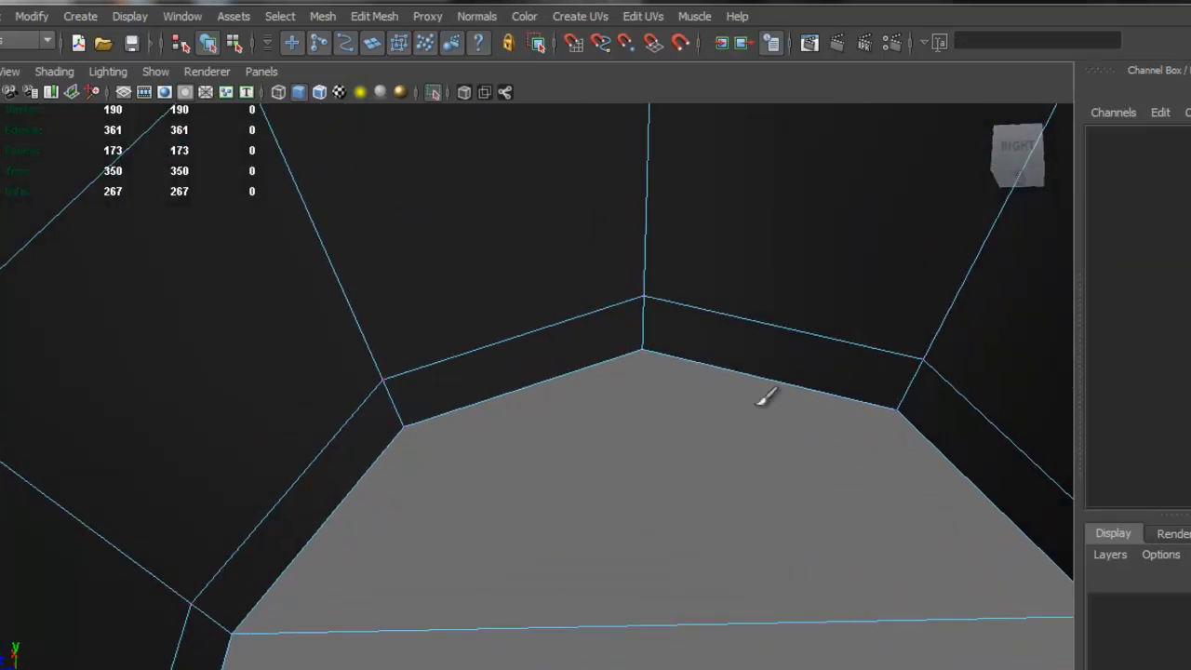
{"action": "right_click_drag", "start_coordinate": [417, 460], "coordinate": [592, 486], "text": "alt"}
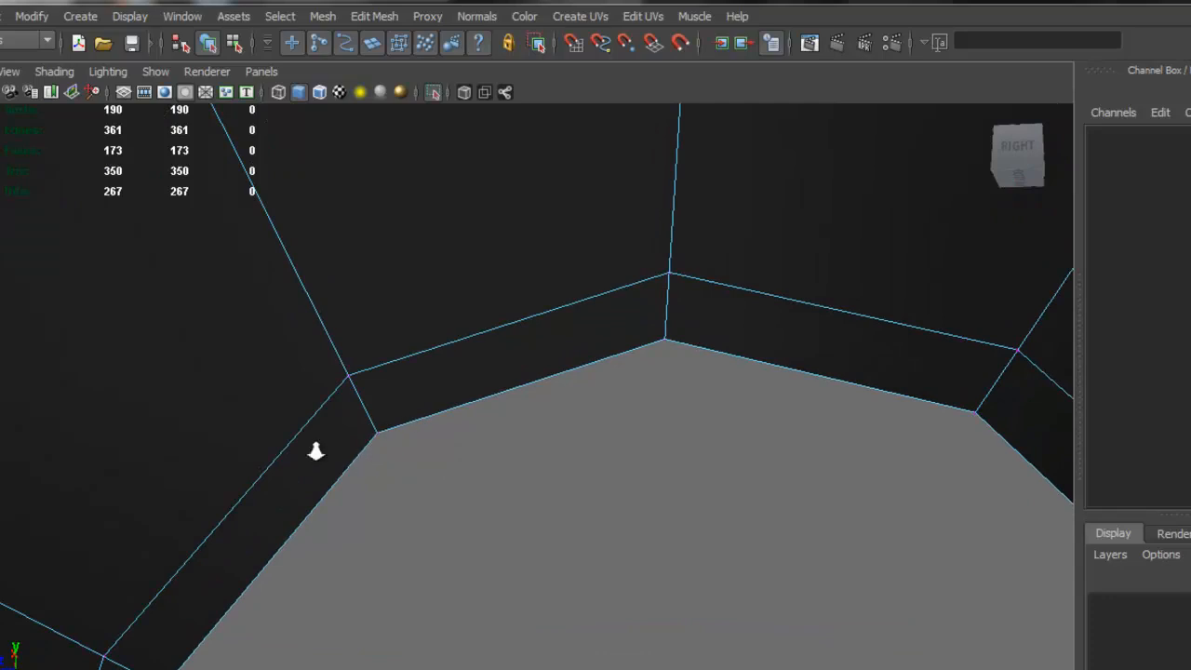
{"action": "right_click_drag", "start_coordinate": [363, 450], "coordinate": [633, 492], "text": "alt"}
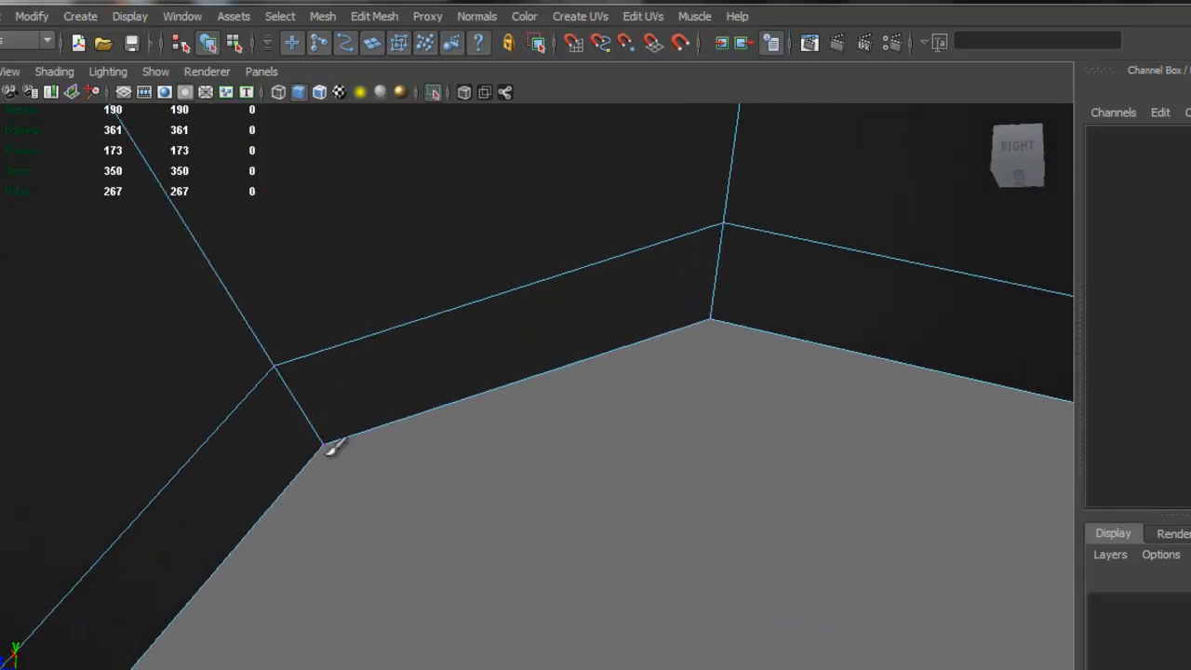
{"action": "middle_click_drag", "start_coordinate": [394, 436], "coordinate": [684, 297], "text": "alt"}
{"action": "right_click_drag", "start_coordinate": [375, 375], "coordinate": [410, 380], "text": "alt"}
{"action": "left_click", "coordinate": [335, 330]}
{"action": "key", "text": "Return"}
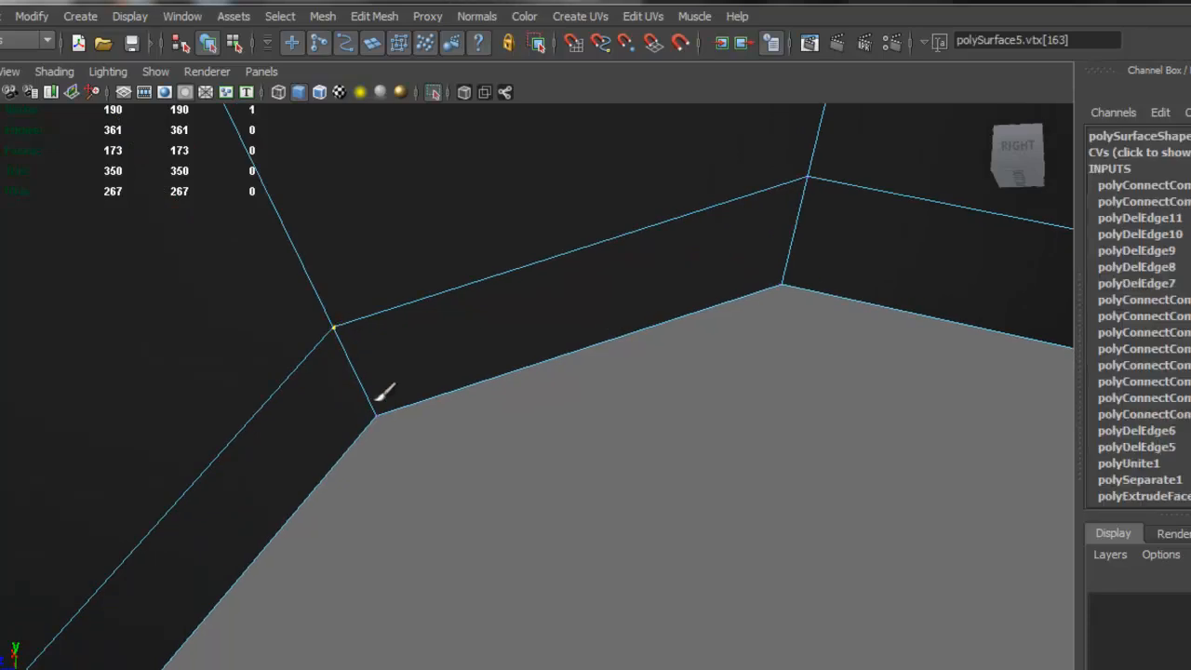
{"action": "key", "text": "ctrl+z"}
Connect the two vertices flanking the arch's peak on the inner left end panel with a horizontal edge.
{"action": "key", "text": "f"}
{"action": "middle_click_drag", "start_coordinate": [440, 400], "coordinate": [253, 107], "text": "alt"}
{"action": "middle_click_drag", "start_coordinate": [526, 398], "coordinate": [603, 524], "text": "alt"}
{"action": "right_click_drag", "start_coordinate": [603, 524], "coordinate": [627, 547], "text": "alt"}
{"action": "mouse_move", "coordinate": [627, 547]}
{"action": "left_mouse_down", "text": "alt"}
{"action": "mouse_move", "coordinate": [669, 583]}
{"action": "mouse_move", "coordinate": [657, 593]}
{"action": "left_mouse_up", "text": "alt"}
{"action": "middle_click_drag", "start_coordinate": [410, 320], "coordinate": [661, 391], "text": "alt"}
{"action": "mouse_move", "coordinate": [656, 394]}
{"action": "left_mouse_down", "text": "alt"}
{"action": "mouse_move", "coordinate": [617, 377]}
{"action": "mouse_move", "coordinate": [679, 391]}
{"action": "left_mouse_up", "text": "alt"}
{"action": "left_click_drag", "start_coordinate": [419, 274], "coordinate": [616, 366], "text": "alt"}
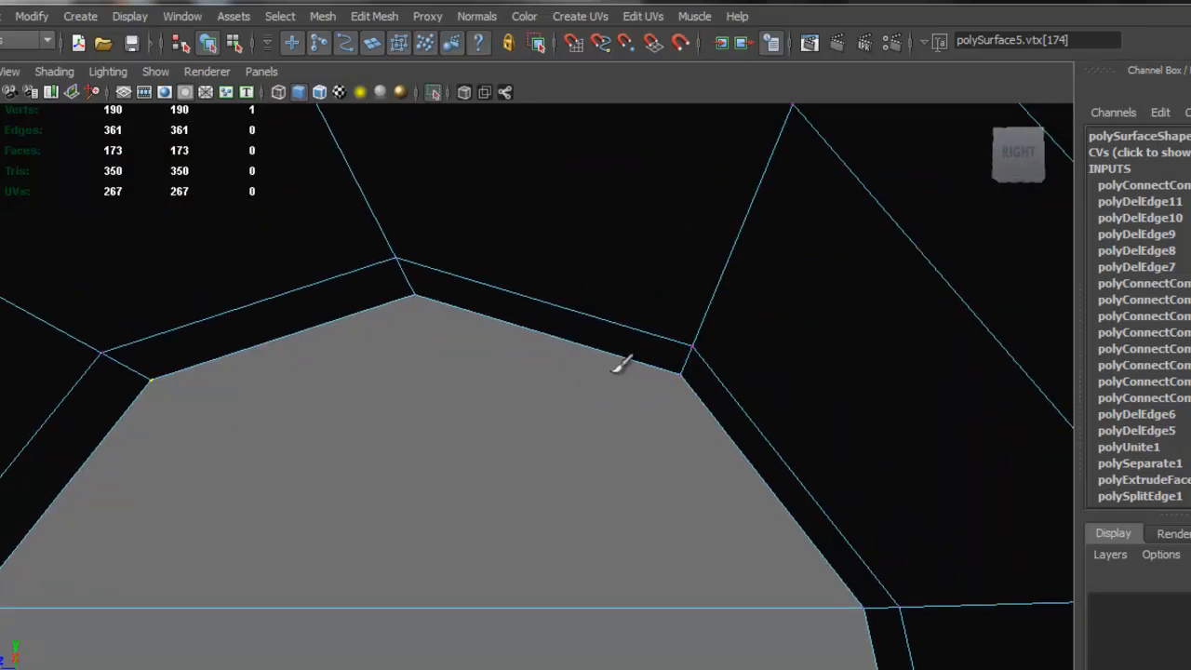
{"action": "left_click", "coordinate": [679, 375]}
{"action": "key", "text": "Return"}
On the inner right end panel, connect the two opposite vertices just above the bottom corners with an edge.
{"action": "left_click_drag", "start_coordinate": [680, 410], "coordinate": [547, 338], "text": "alt"}
{"action": "right_click_drag", "start_coordinate": [537, 347], "coordinate": [540, 346], "text": "alt"}
{"action": "left_click", "coordinate": [415, 297]}
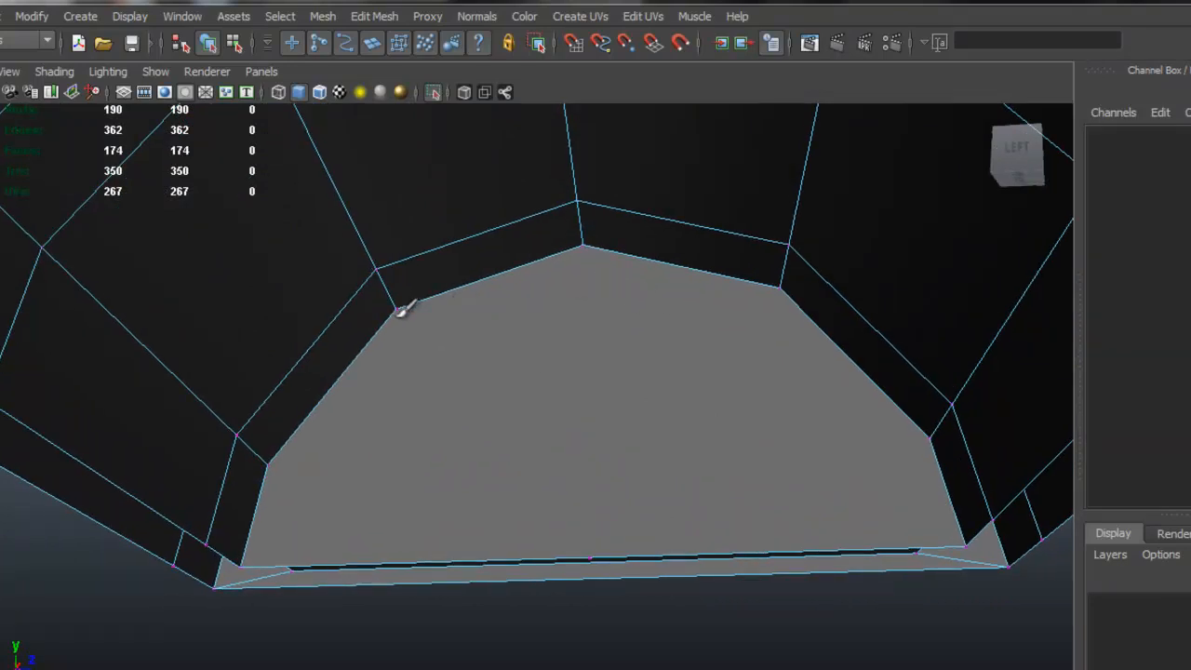
{"action": "scroll", "coordinate": [263, 464], "scroll_direction": "up", "scroll_amount": 2}
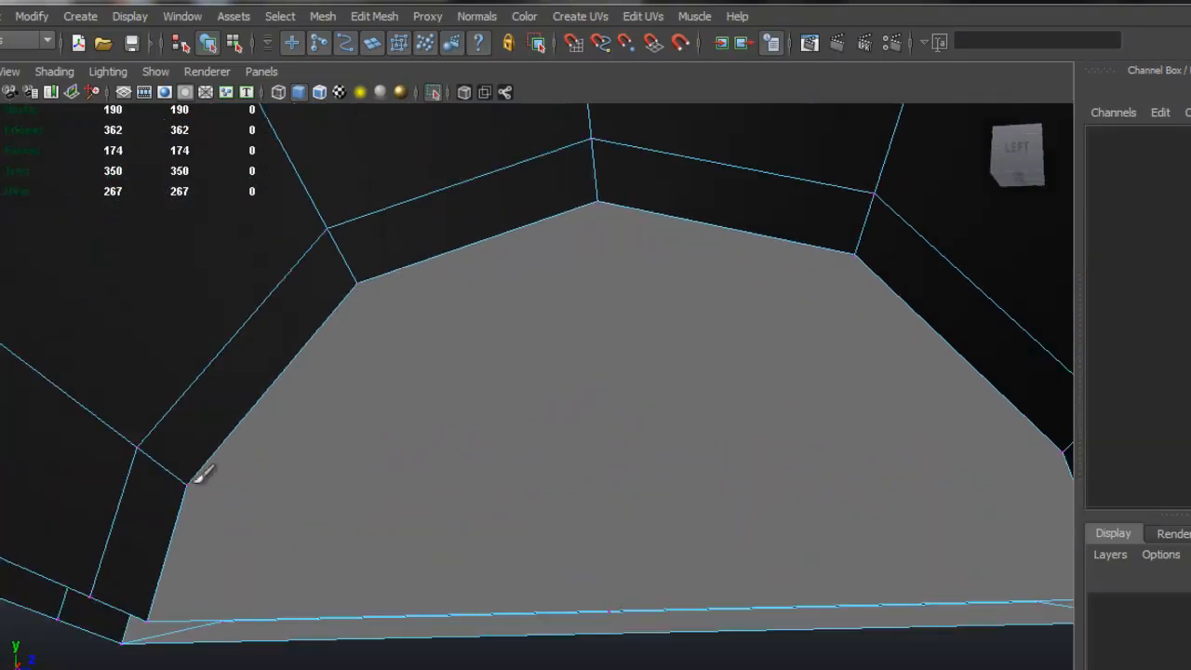
{"action": "left_click", "coordinate": [188, 487]}
{"action": "middle_click_drag", "start_coordinate": [684, 462], "coordinate": [579, 465], "text": "alt"}
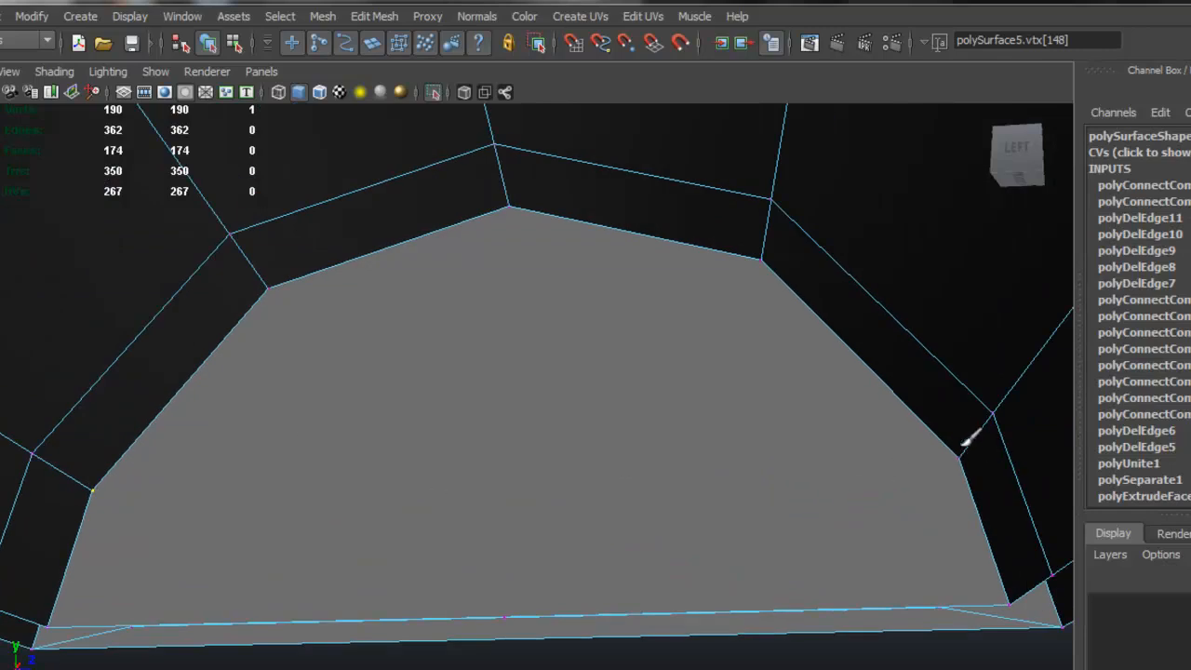
{"action": "key", "text": "g"}
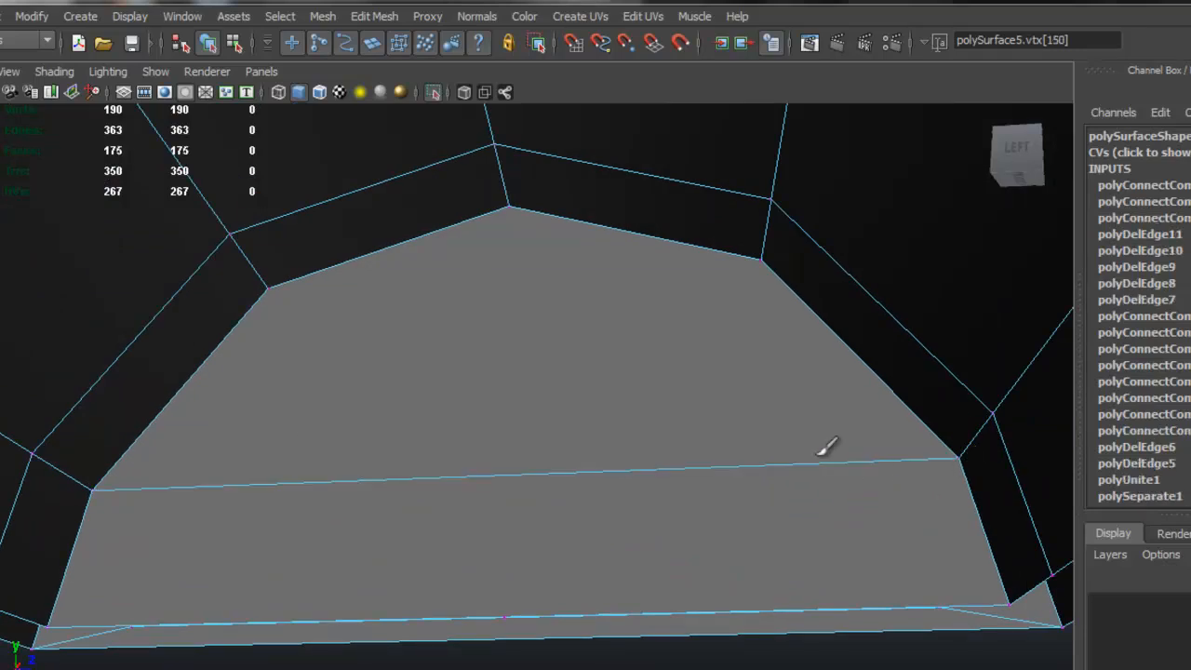
Select the connected faces of the lid's inner shell and isolate them in the viewport.
{"action": "right_click_drag", "start_coordinate": [837, 452], "coordinate": [789, 393], "text": "alt"}
{"action": "left_click_drag", "start_coordinate": [789, 393], "coordinate": [722, 392], "text": "alt"}
{"action": "left_click_drag", "start_coordinate": [740, 328], "coordinate": [372, 446], "text": "alt"}
{"action": "middle_click_drag", "start_coordinate": [372, 447], "coordinate": [646, 502], "text": "alt"}
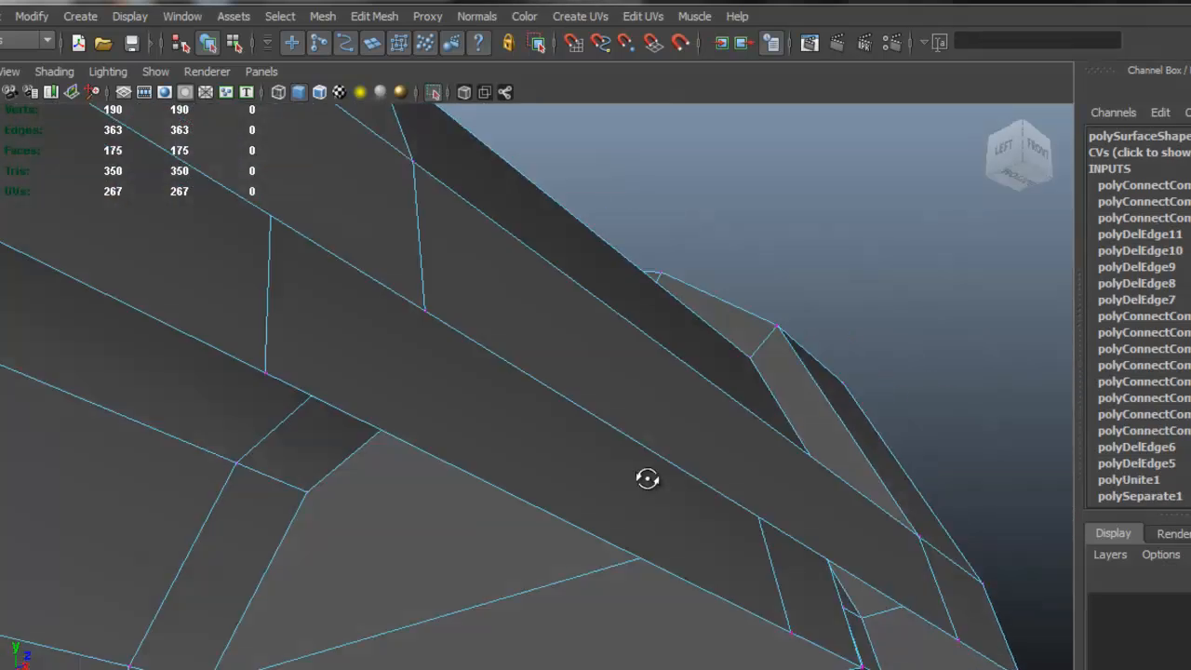
{"action": "left_click_drag", "start_coordinate": [645, 503], "coordinate": [657, 465], "text": "alt"}
{"action": "right_click_drag", "start_coordinate": [596, 511], "coordinate": [302, 421], "text": "alt"}
{"action": "double_click", "coordinate": [351, 354]}
{"action": "left_click", "coordinate": [433, 93]}
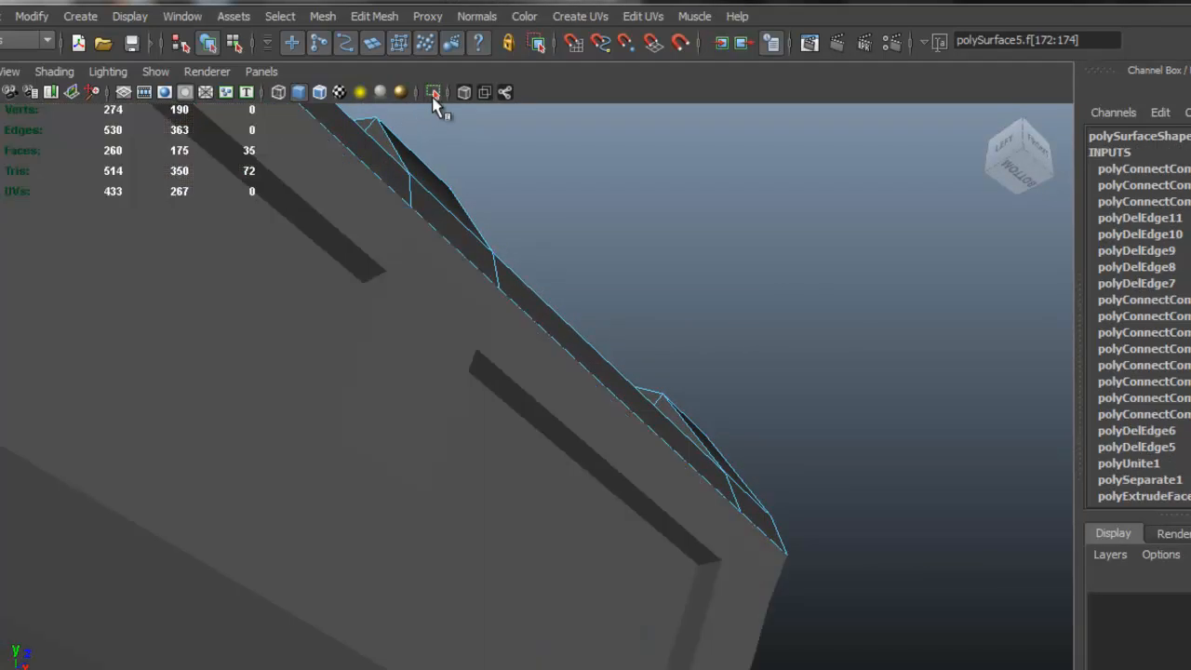
{"action": "left_click", "coordinate": [433, 93]}
Connect the two vertices flanking the arch's peak on the inner right end panel with a horizontal edge and return to object mode.
{"action": "left_click_drag", "start_coordinate": [549, 330], "coordinate": [279, 456], "text": "alt"}
{"action": "right_click_drag", "start_coordinate": [588, 378], "coordinate": [571, 355]}
{"action": "right_click", "coordinate": [673, 359]}
{"action": "right_click_drag", "start_coordinate": [672, 359], "coordinate": [622, 355]}
{"action": "left_click", "coordinate": [630, 311]}
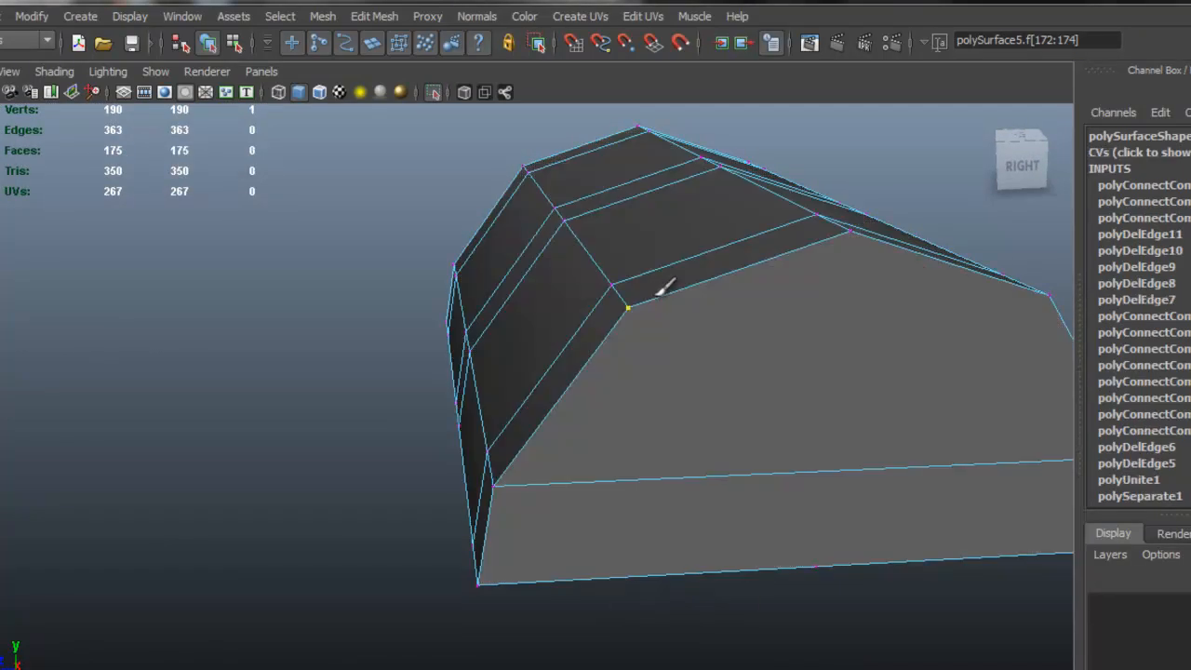
{"action": "middle_click_drag", "start_coordinate": [803, 314], "coordinate": [505, 314], "text": "alt"}
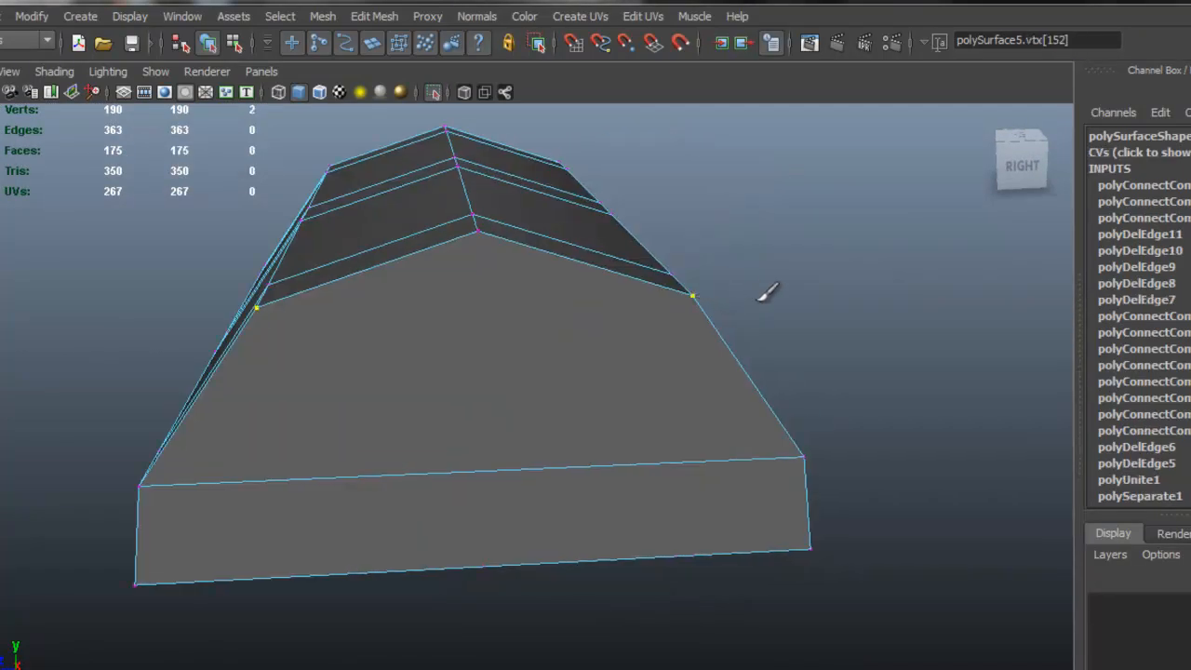
{"action": "key", "text": "Return"}
{"action": "left_click_drag", "start_coordinate": [853, 404], "coordinate": [723, 357], "text": "alt"}
{"action": "right_click_drag", "start_coordinate": [551, 294], "coordinate": [579, 263]}
{"action": "left_click", "coordinate": [578, 263]}
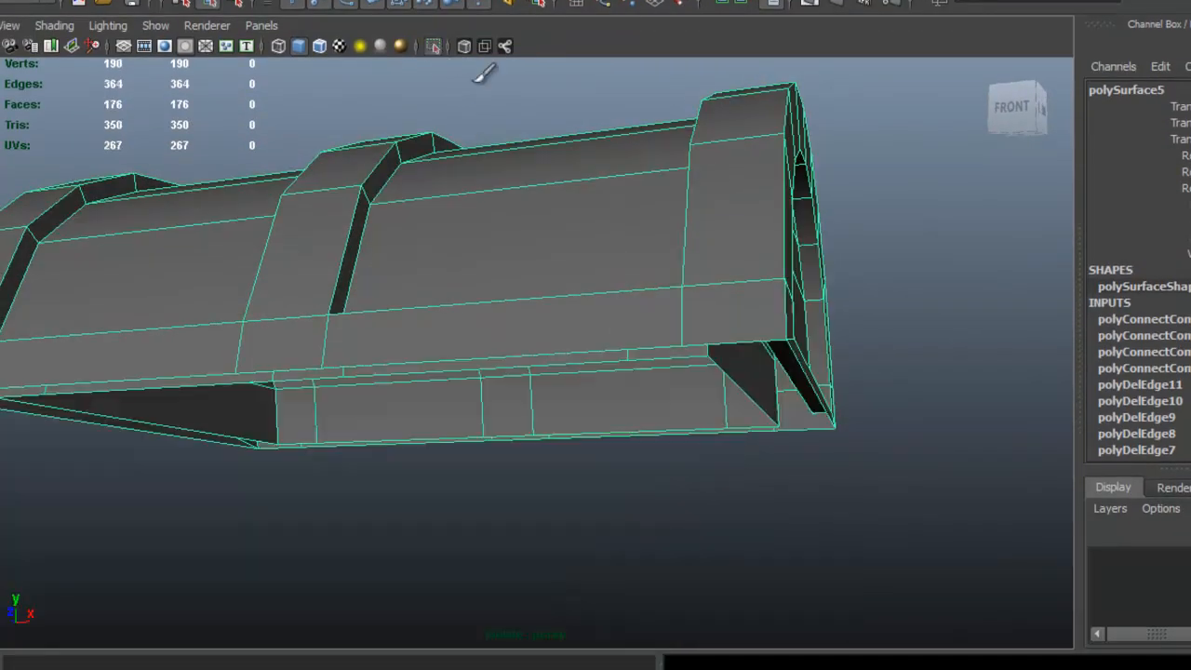
Try to fill the gap between the inner and outer bottom edges at the lid's right end with the Append to Polygon Tool.
{"action": "left_click_drag", "start_coordinate": [707, 298], "coordinate": [609, 317], "text": "alt"}
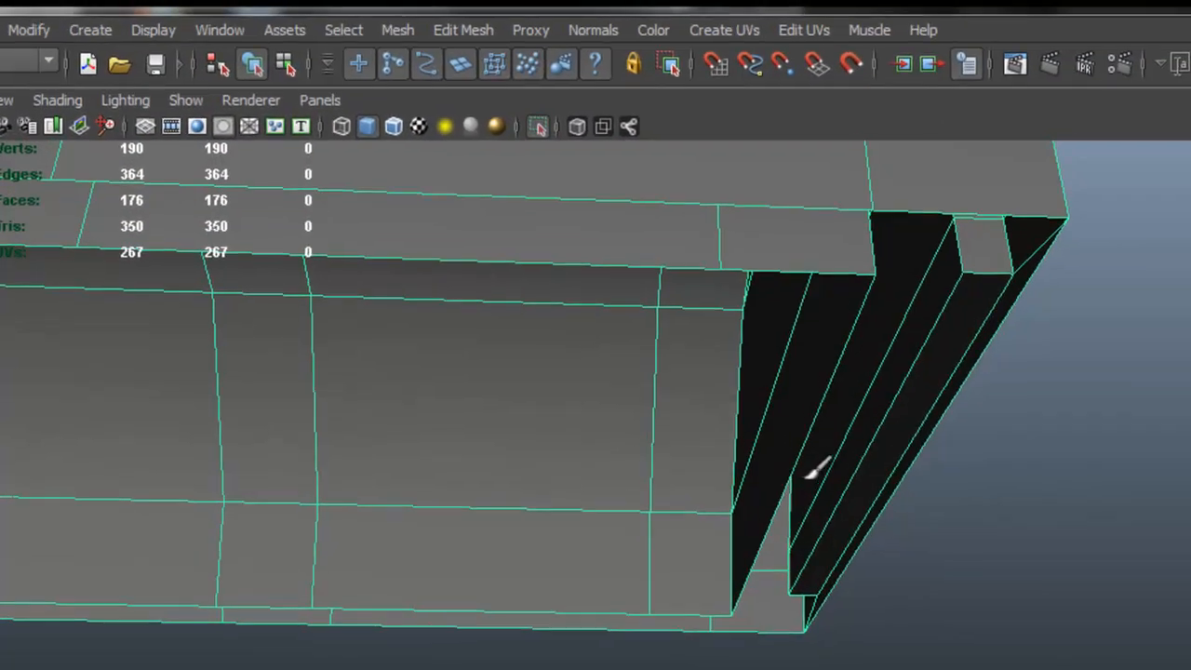
{"action": "left_click", "coordinate": [469, 31]}
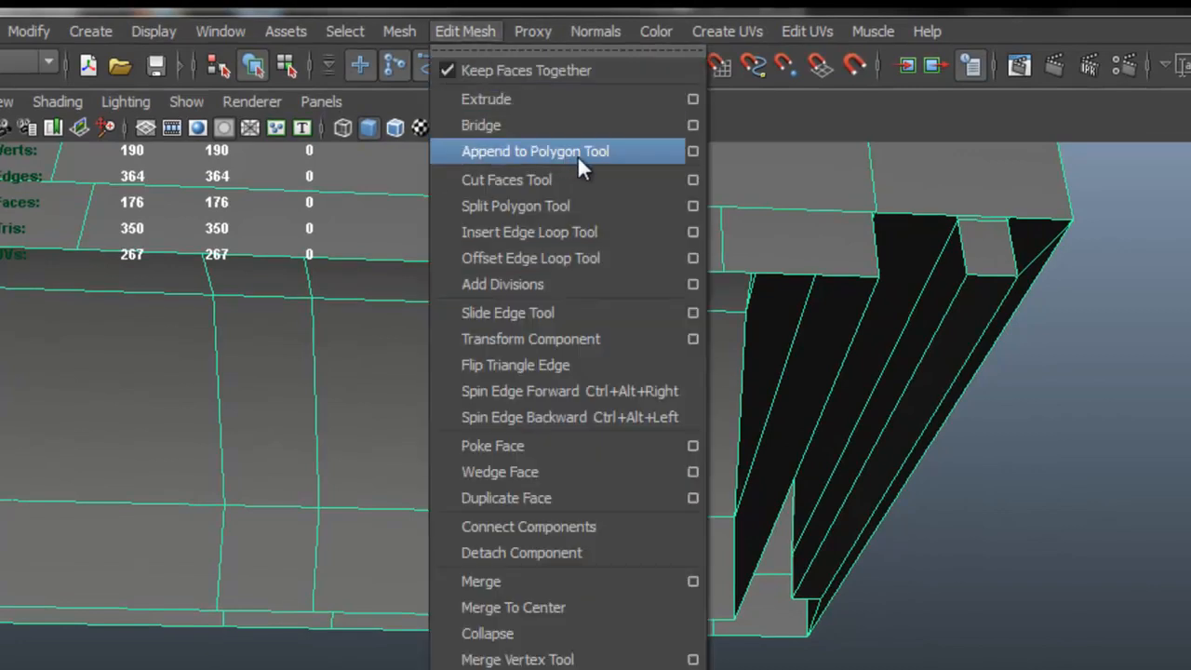
{"action": "left_click", "coordinate": [601, 153]}
{"action": "left_click_drag", "start_coordinate": [737, 251], "coordinate": [832, 375], "text": "alt"}
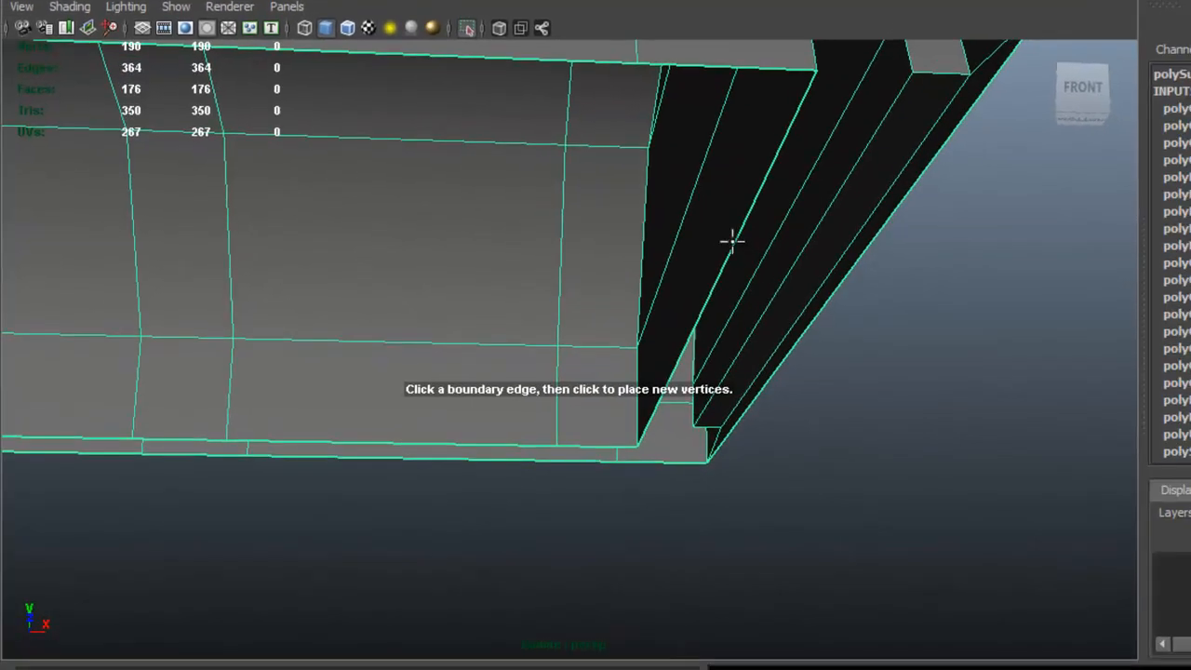
{"action": "left_click", "coordinate": [738, 238]}
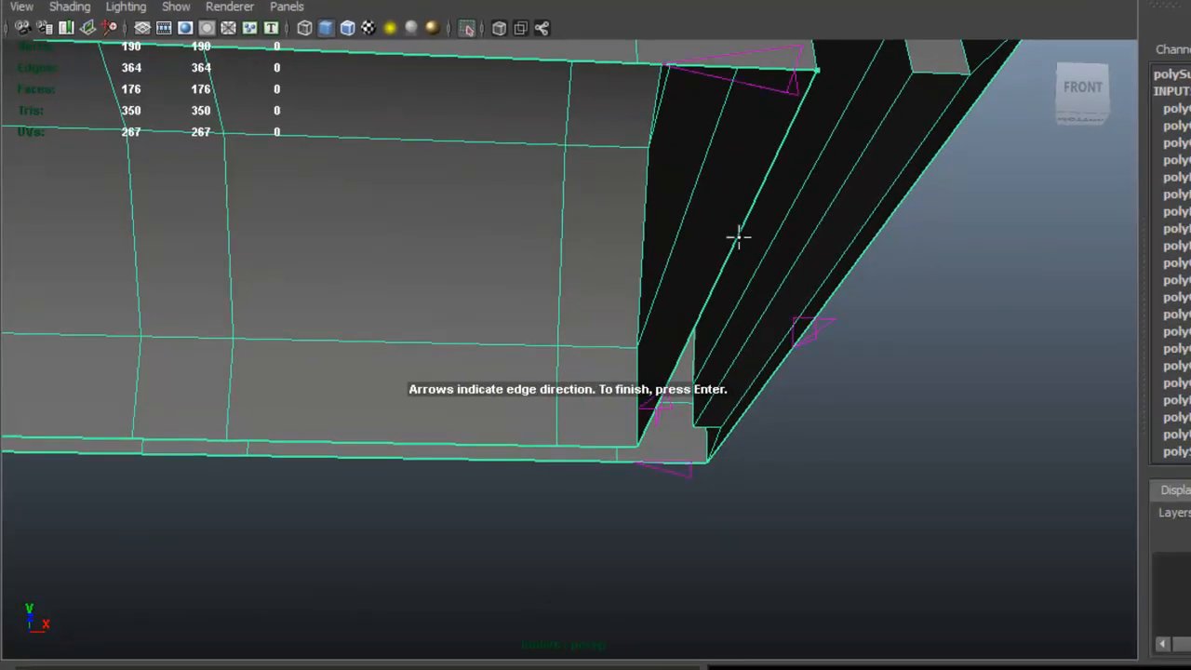
{"action": "left_click", "coordinate": [828, 296]}
{"action": "left_click_drag", "start_coordinate": [861, 297], "coordinate": [635, 244], "text": "alt"}
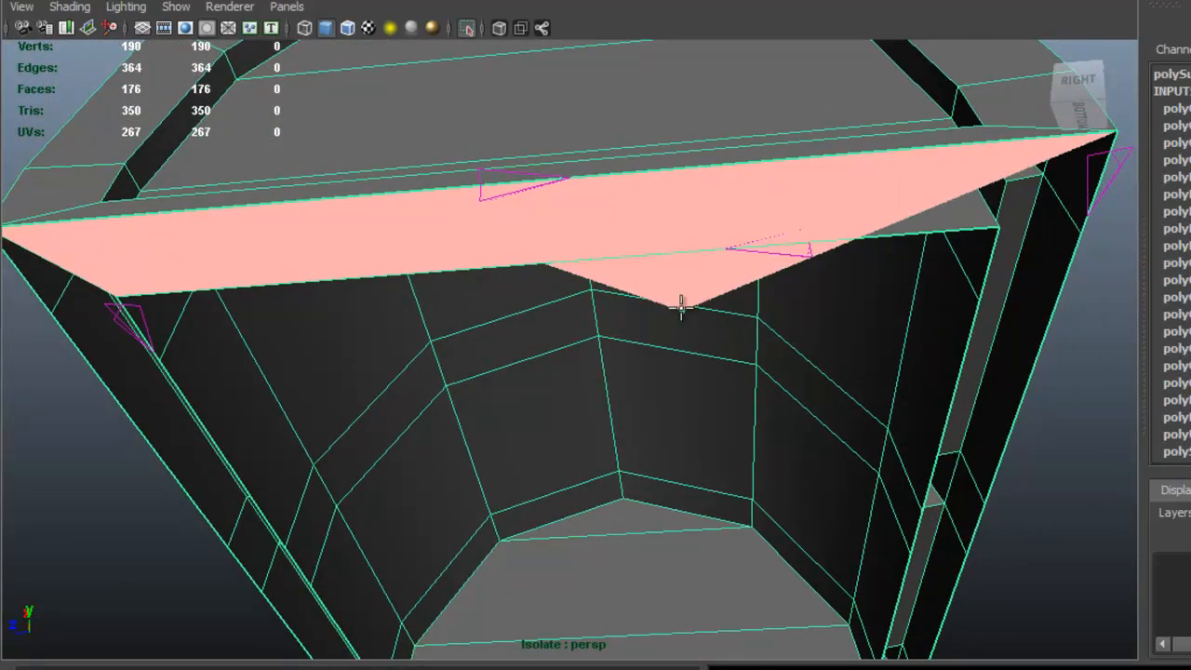
{"action": "key", "text": "Return"}
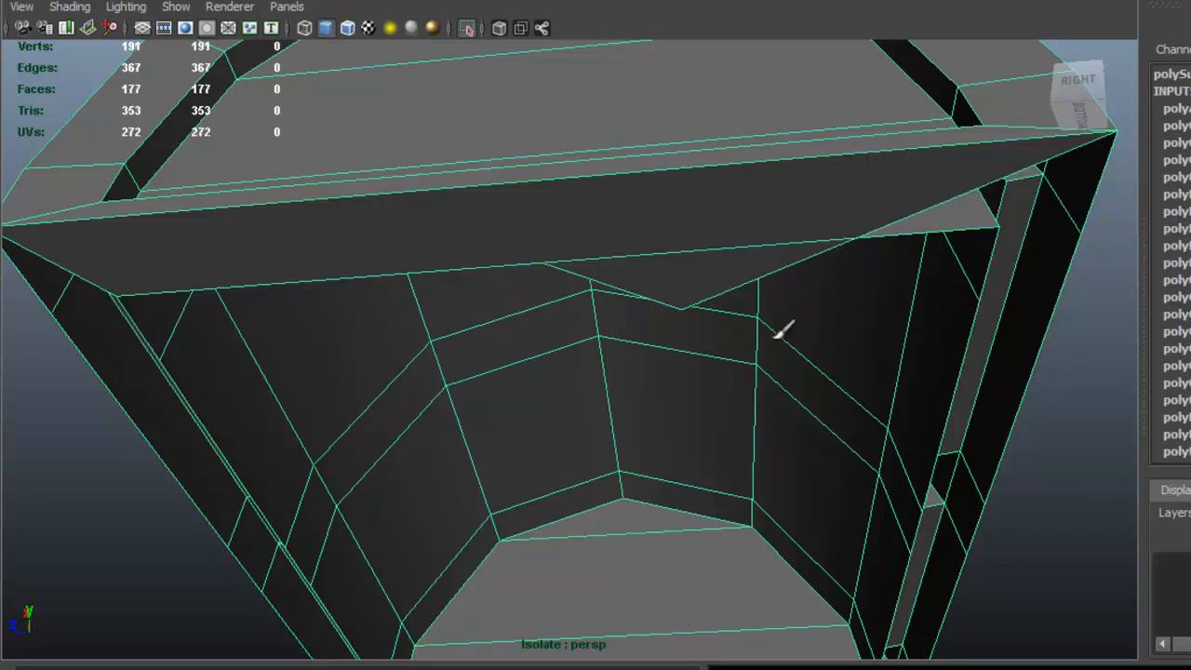
Delete the surplus midpoint vertex on the bottom edge of each inner end panel.
{"action": "left_click_drag", "start_coordinate": [781, 330], "coordinate": [841, 269], "text": "alt"}
{"action": "right_click_drag", "start_coordinate": [717, 275], "coordinate": [625, 280]}
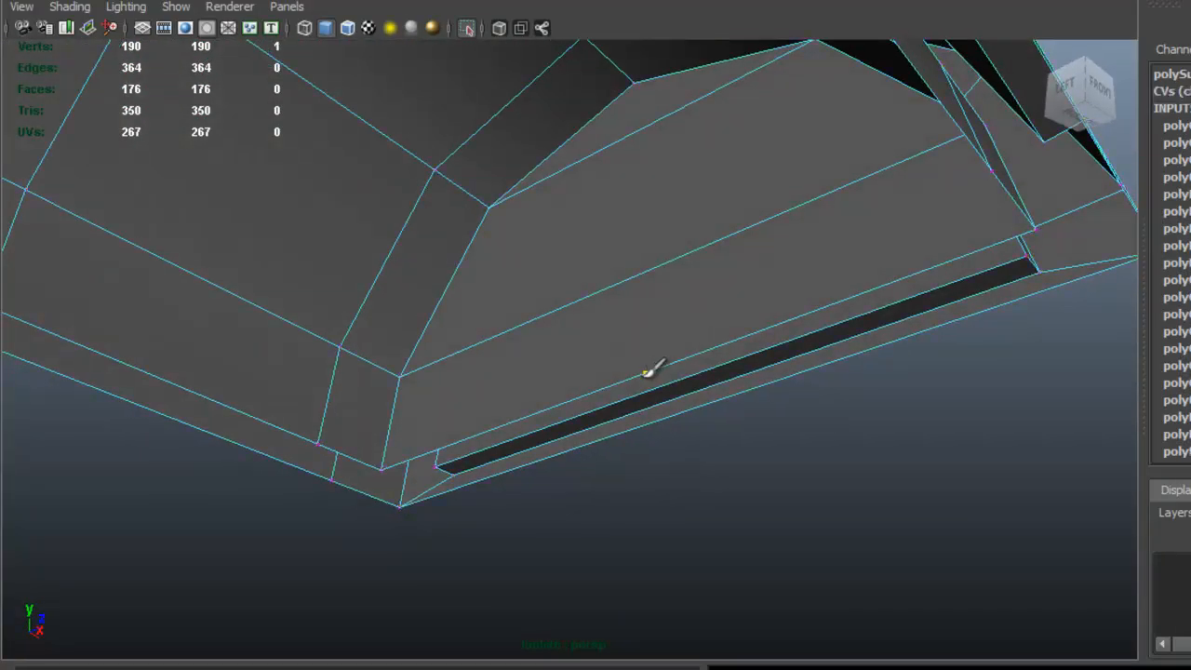
{"action": "key", "text": "Delete"}
{"action": "left_click_drag", "start_coordinate": [751, 324], "coordinate": [437, 372], "text": "alt"}
{"action": "left_click", "coordinate": [269, 566]}
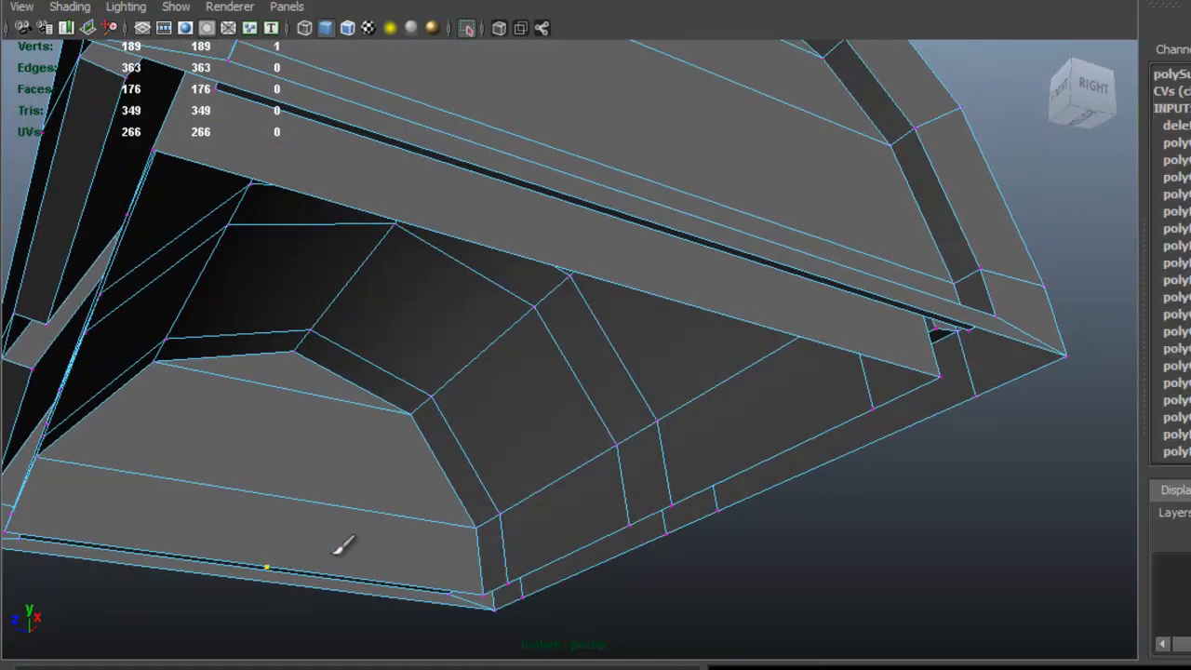
{"action": "key", "text": "Delete"}
{"action": "left_click_drag", "start_coordinate": [341, 542], "coordinate": [670, 413], "text": "alt"}
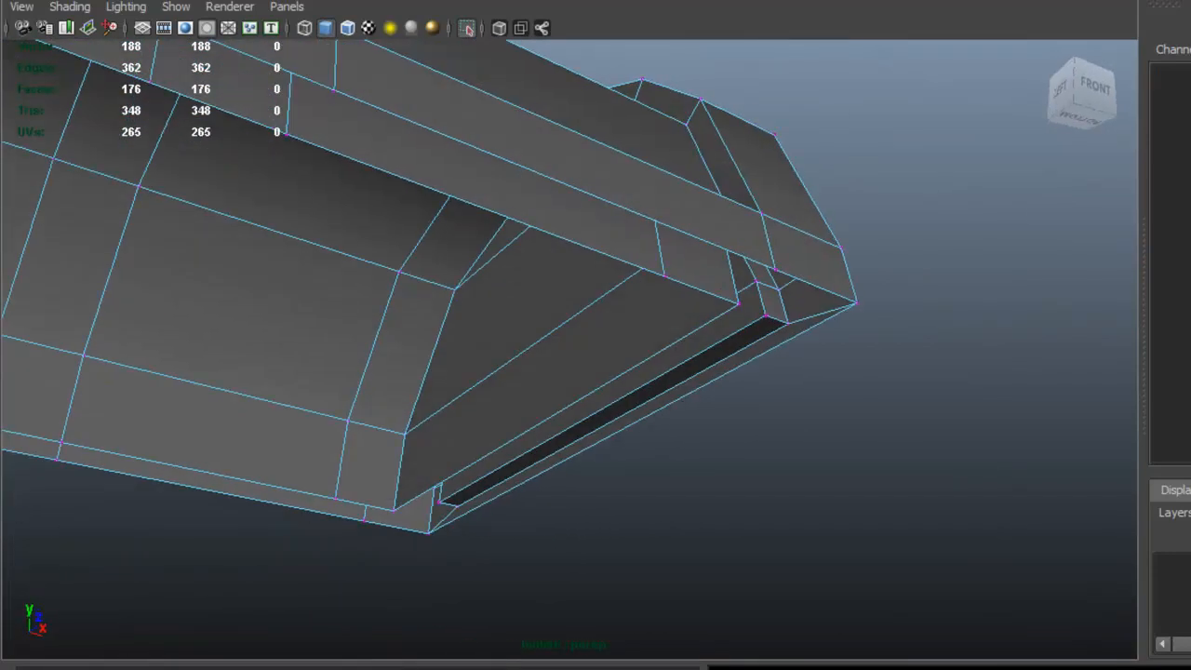
Append a polygon between the inner and outer bottom edges to close the rim along the lid's right end.
{"action": "left_click", "coordinate": [413, 0]}
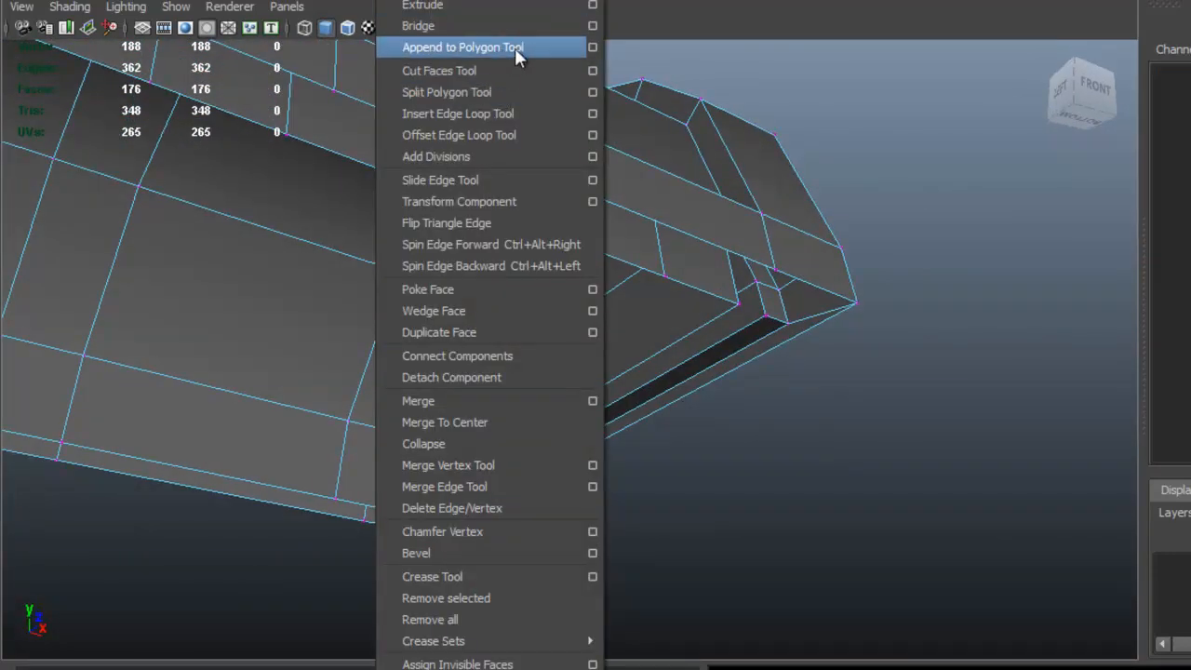
{"action": "left_click", "coordinate": [529, 46]}
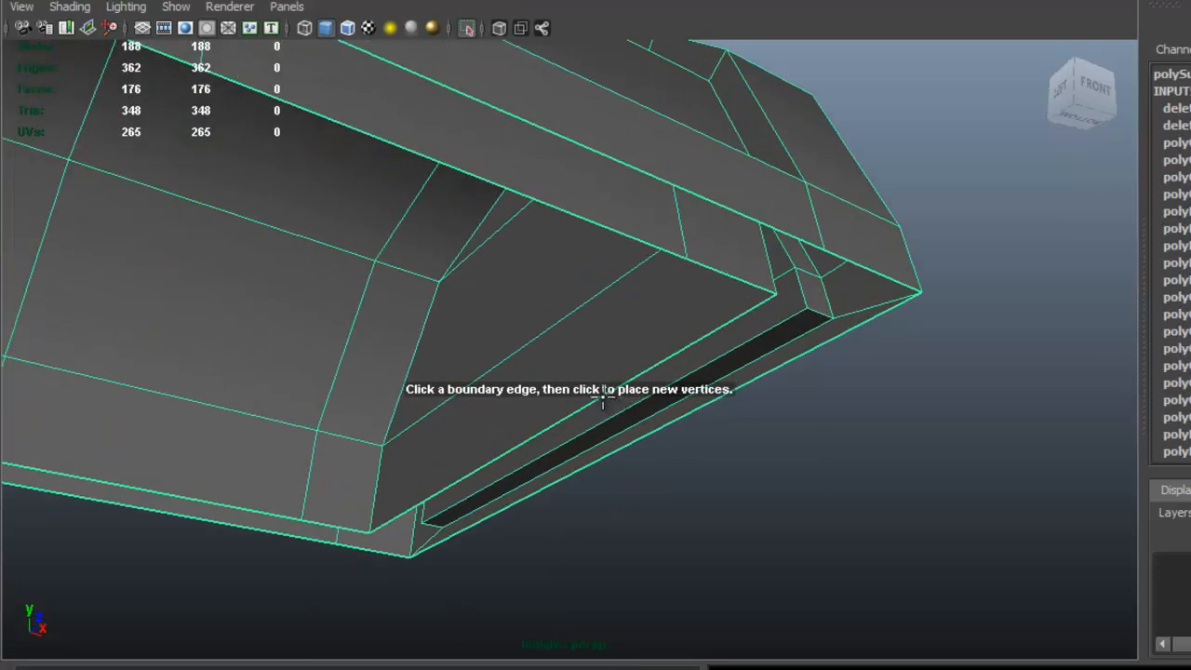
{"action": "left_click", "coordinate": [620, 407]}
{"action": "key", "text": "Return"}
{"action": "left_click_drag", "start_coordinate": [765, 434], "coordinate": [562, 435], "text": "alt"}
{"action": "key", "text": "Return"}
Append polygons to close the front rim from the middle strap to the right strap and at the right corner.
{"action": "left_click_drag", "start_coordinate": [381, 340], "coordinate": [588, 332], "text": "alt"}
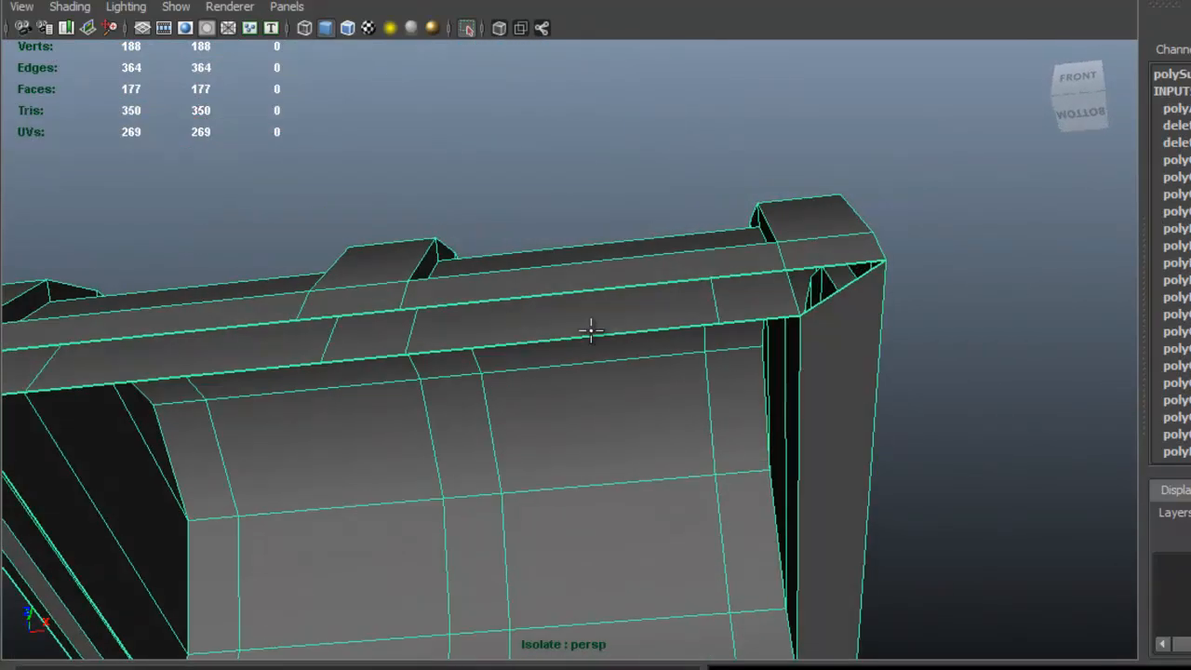
{"action": "left_click", "coordinate": [579, 337]}
{"action": "left_click", "coordinate": [604, 288]}
{"action": "left_click_drag", "start_coordinate": [606, 287], "coordinate": [654, 282], "text": "alt"}
{"action": "key", "text": "Return"}
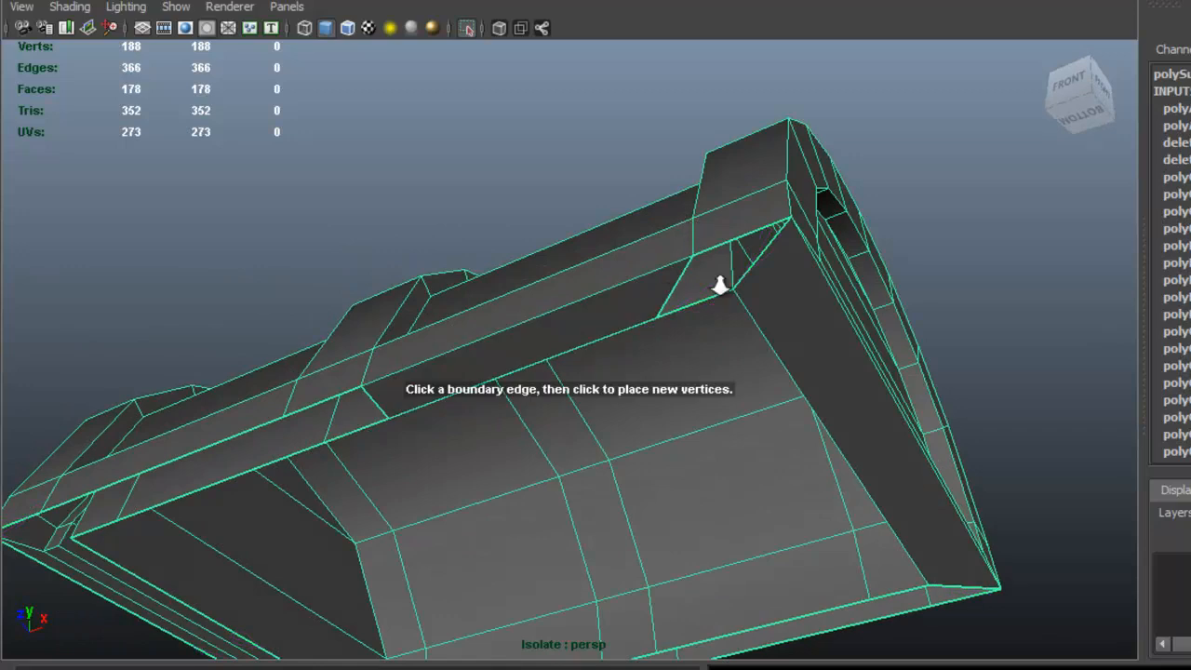
{"action": "right_click_drag", "start_coordinate": [763, 248], "coordinate": [806, 271], "text": "alt"}
{"action": "left_click", "coordinate": [825, 168]}
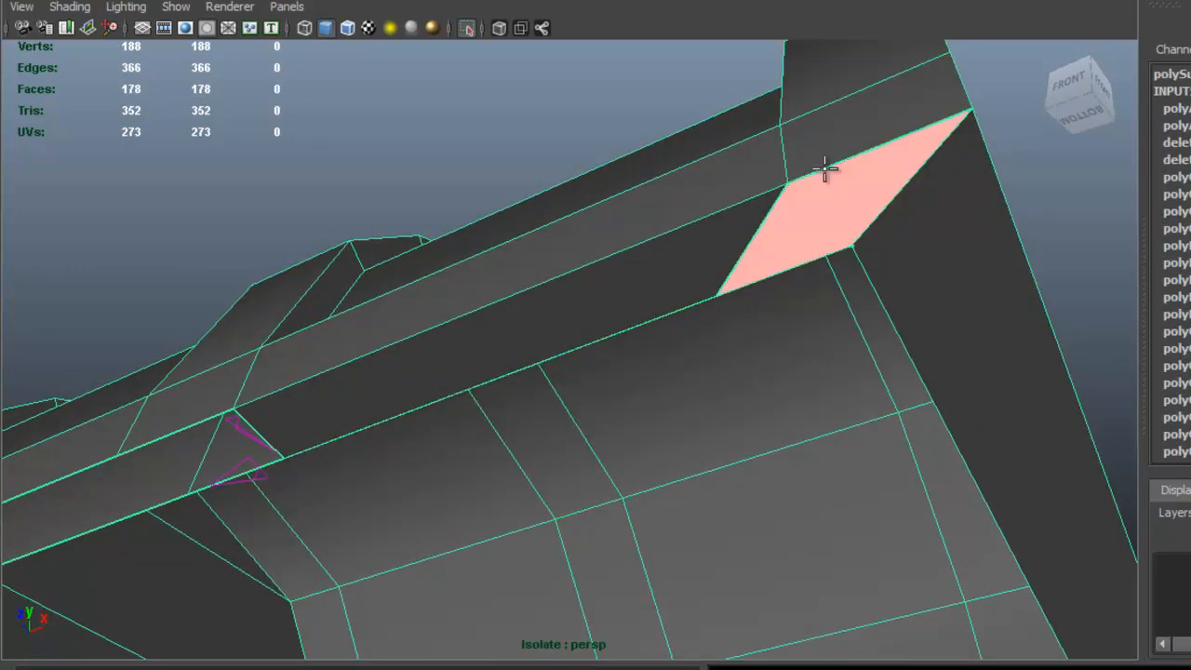
{"action": "key", "text": "Return"}
Append polygons to close the front rim under the middle strap and along the long section to the left strap.
{"action": "left_click_drag", "start_coordinate": [824, 165], "coordinate": [738, 387], "text": "alt"}
{"action": "left_click", "coordinate": [715, 394]}
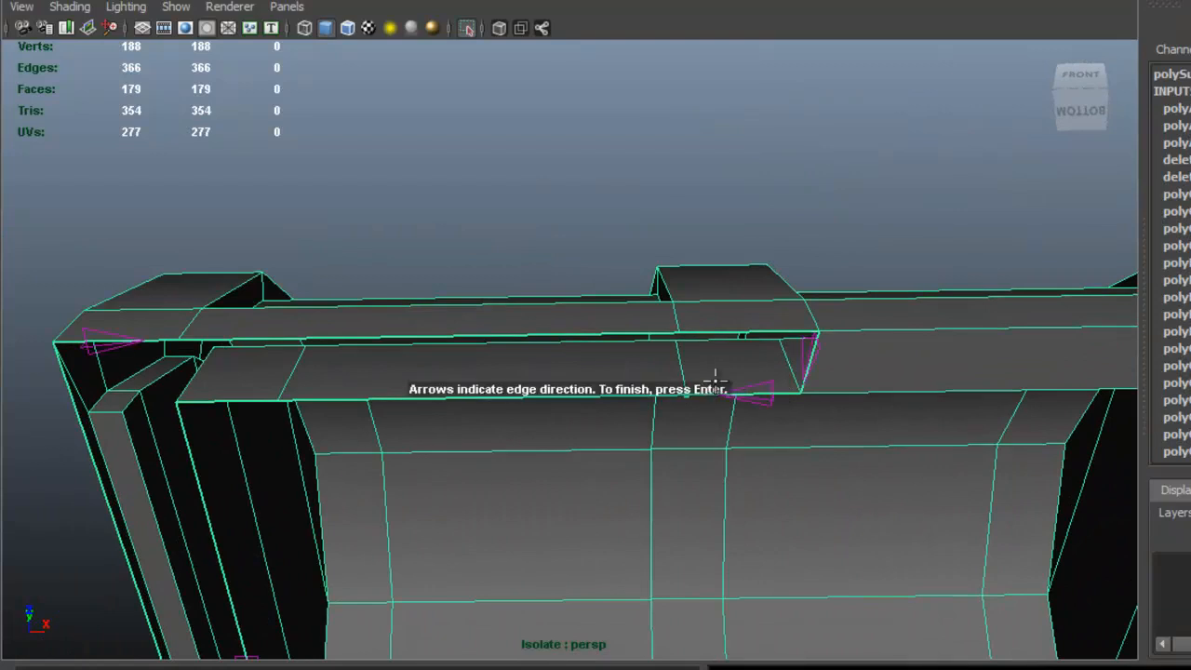
{"action": "left_click", "coordinate": [738, 328]}
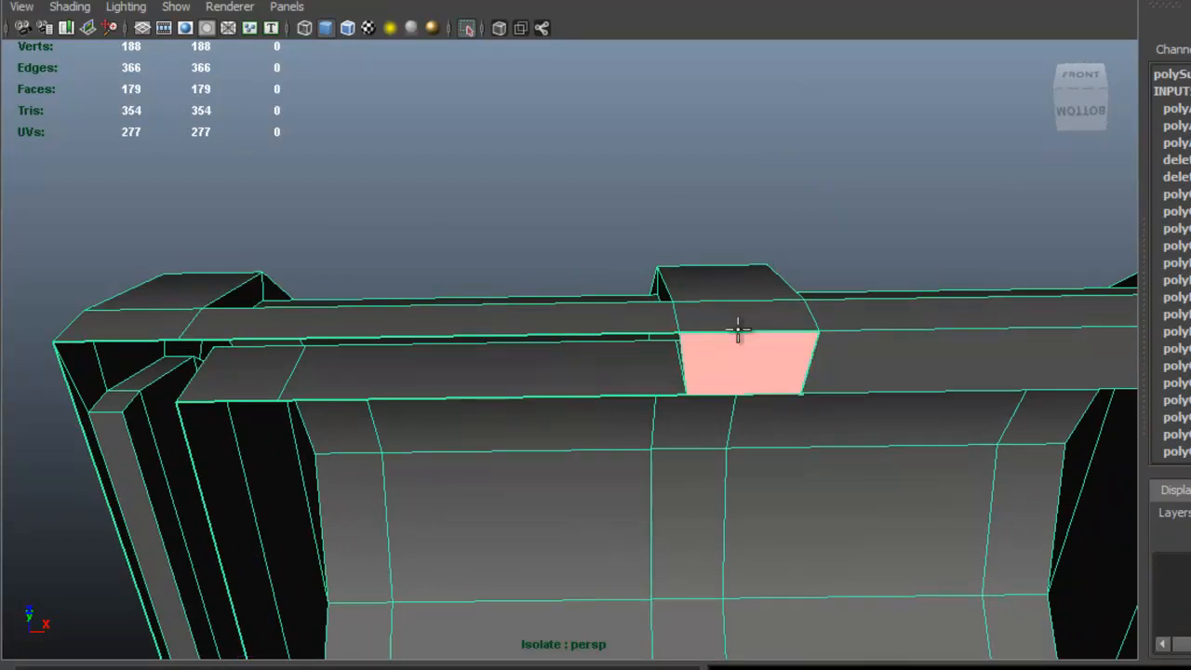
{"action": "key", "text": "Return"}
{"action": "left_click", "coordinate": [486, 332]}
{"action": "key", "text": "Return"}
Append polygons to close the rim along the lid's left end and at the front-left corner.
{"action": "left_click_drag", "start_coordinate": [372, 340], "coordinate": [668, 368], "text": "alt"}
{"action": "left_click", "coordinate": [563, 468]}
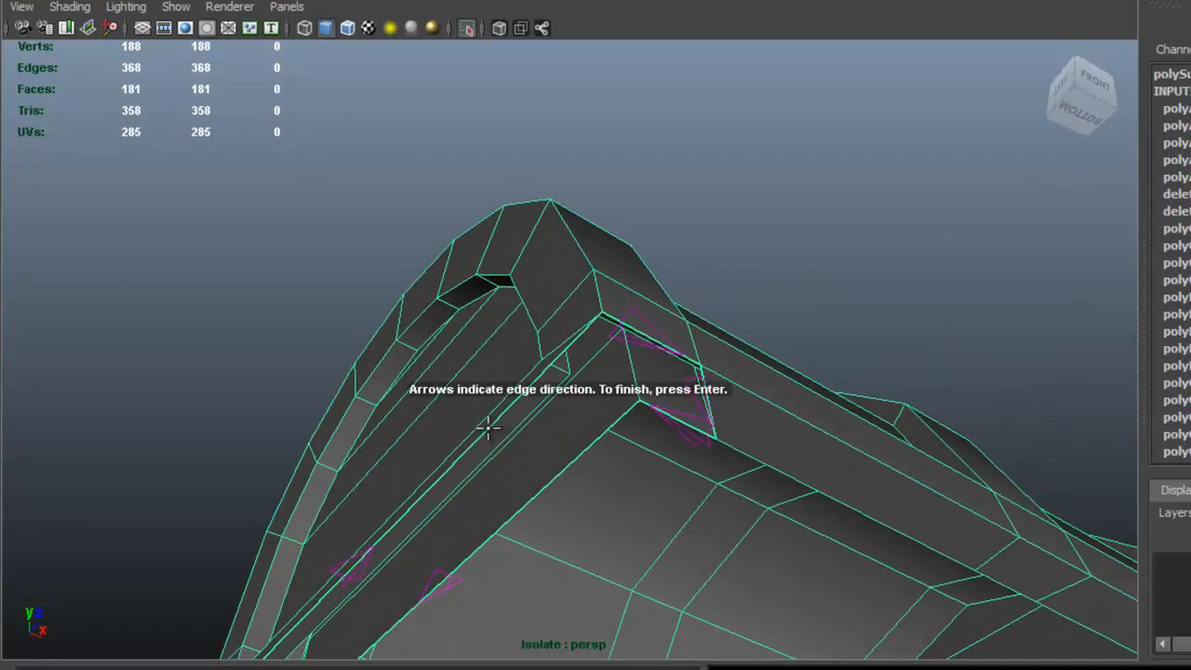
{"action": "left_click", "coordinate": [490, 426]}
{"action": "left_click_drag", "start_coordinate": [489, 425], "coordinate": [538, 451], "text": "alt"}
{"action": "key", "text": "Return"}
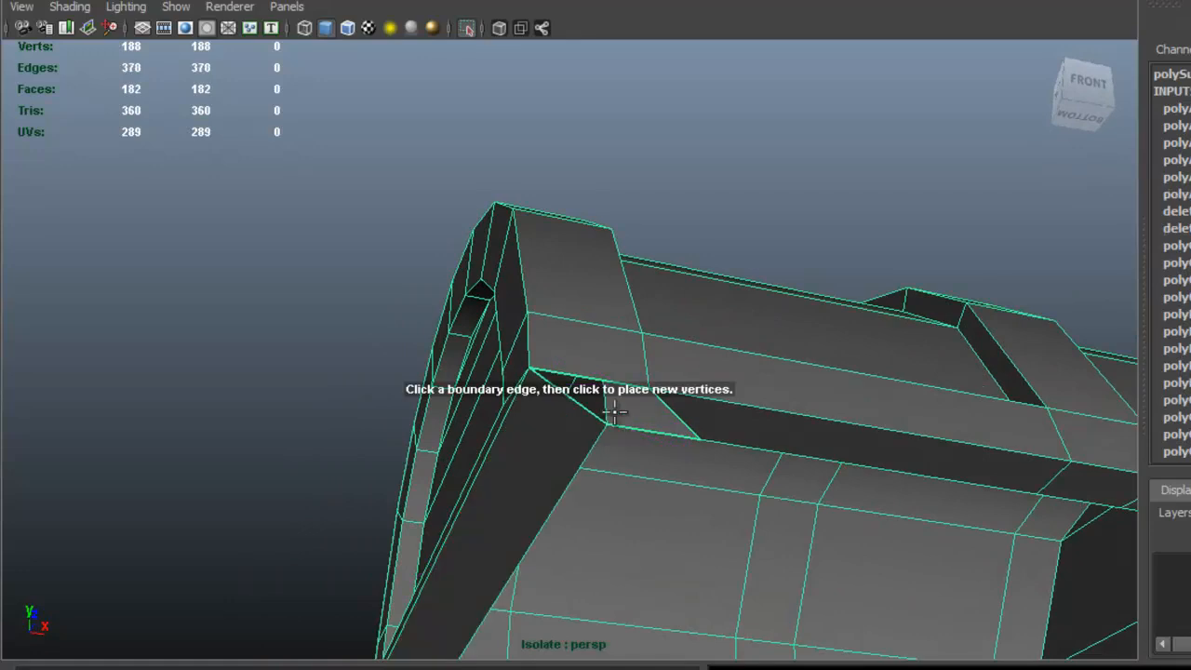
{"action": "left_click_drag", "start_coordinate": [616, 425], "coordinate": [653, 434], "text": "alt"}
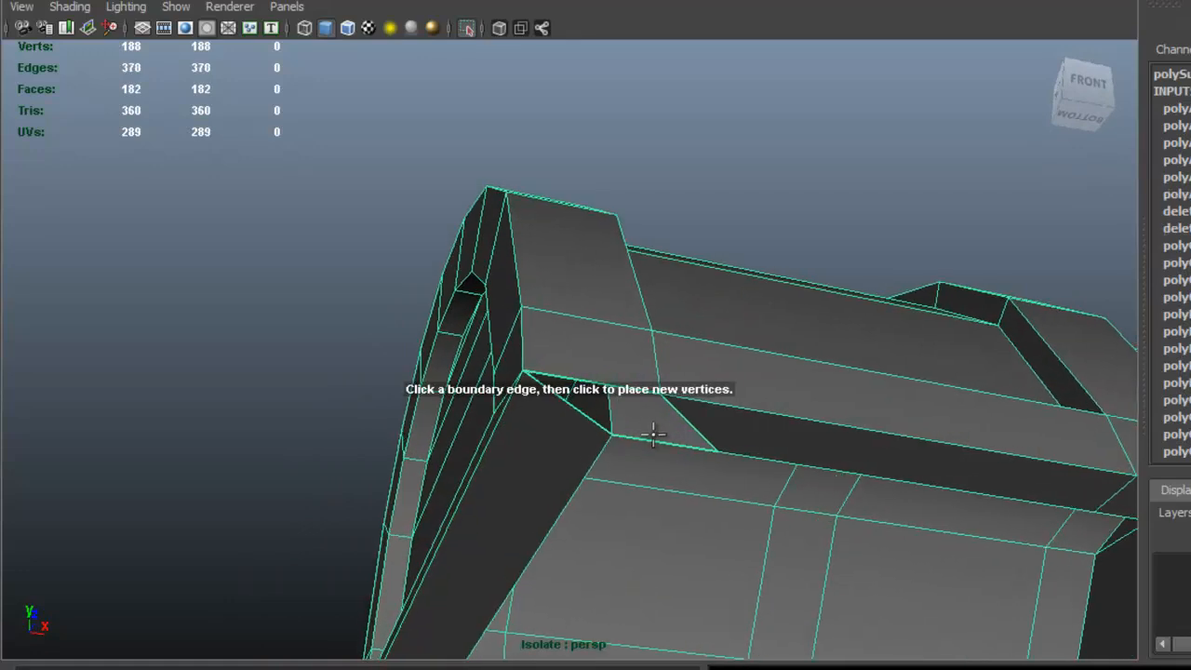
{"action": "left_click", "coordinate": [625, 392]}
{"action": "key", "text": "Return"}
Append polygons to close the back rim along the long section beside the left end and at its adjoining corner.
{"action": "left_click_drag", "start_coordinate": [575, 413], "coordinate": [608, 332], "text": "alt"}
{"action": "left_click", "coordinate": [431, 290]}
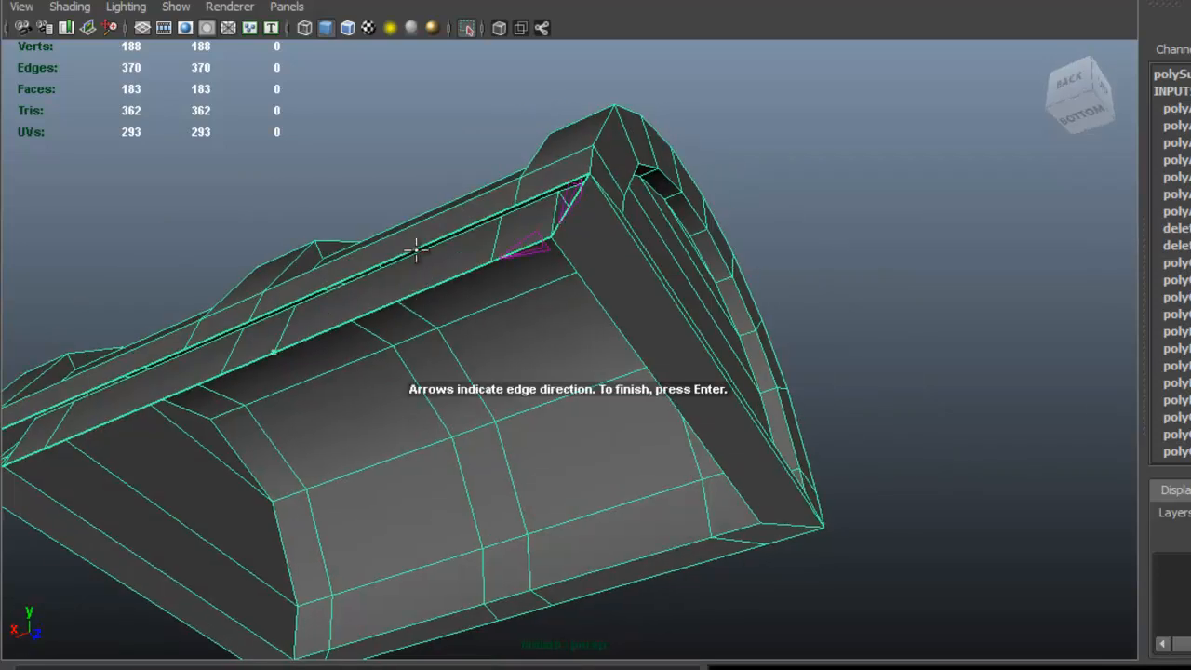
{"action": "left_click", "coordinate": [415, 246]}
{"action": "left_click_drag", "start_coordinate": [425, 269], "coordinate": [676, 195], "text": "alt"}
{"action": "key", "text": "Return"}
{"action": "left_click", "coordinate": [646, 128]}
{"action": "left_click_drag", "start_coordinate": [704, 127], "coordinate": [631, 214], "text": "alt"}
{"action": "left_click", "coordinate": [639, 185]}
{"action": "key", "text": "Return"}
Append polygons to close the back rim under the middle strap and along the remaining long section toward the right end.
{"action": "left_click_drag", "start_coordinate": [665, 266], "coordinate": [605, 198], "text": "alt"}
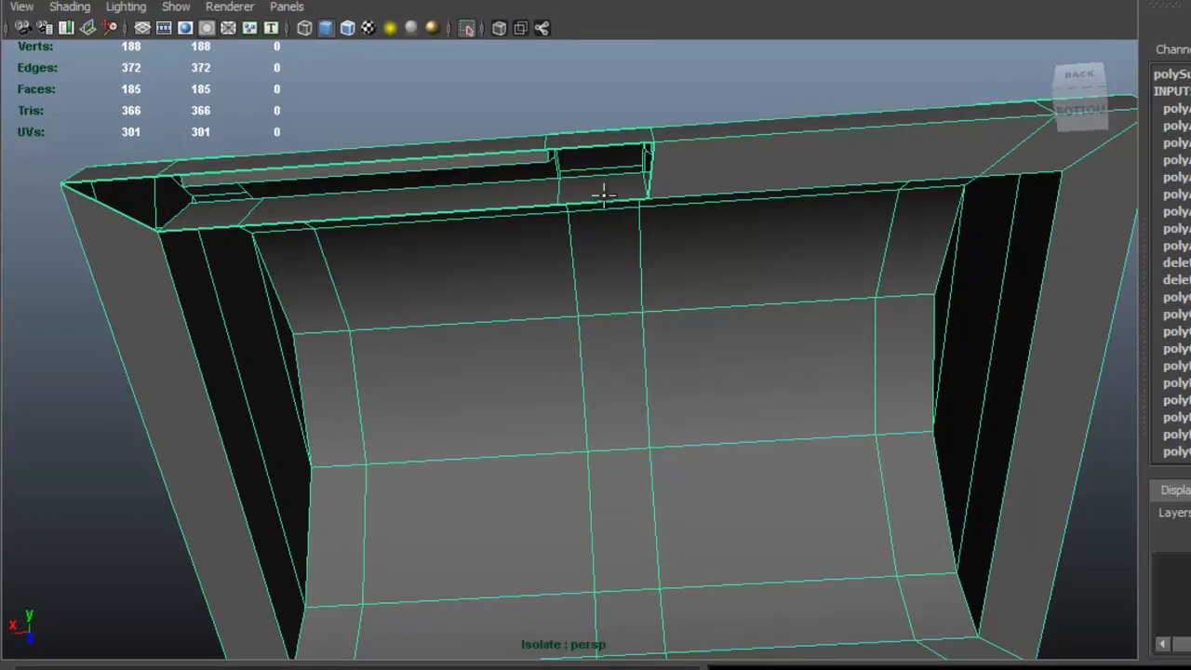
{"action": "left_click", "coordinate": [597, 198]}
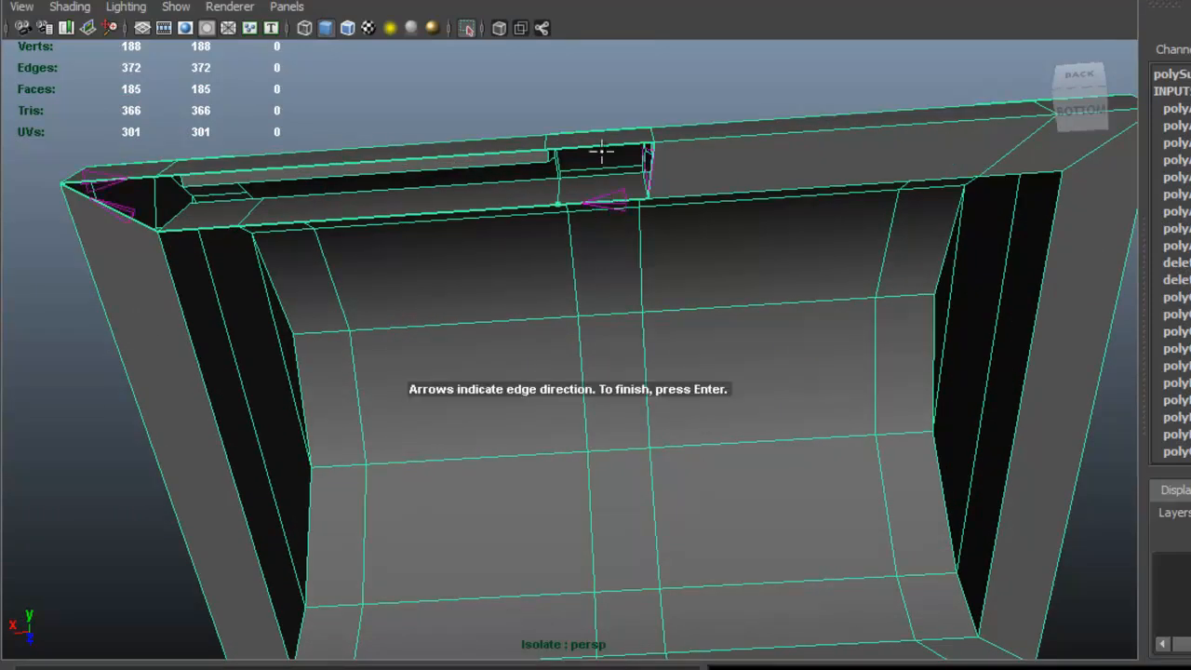
{"action": "left_click", "coordinate": [605, 145]}
{"action": "key", "text": "Return"}
{"action": "left_click_drag", "start_coordinate": [388, 186], "coordinate": [593, 271], "text": "alt"}
{"action": "left_click", "coordinate": [558, 279]}
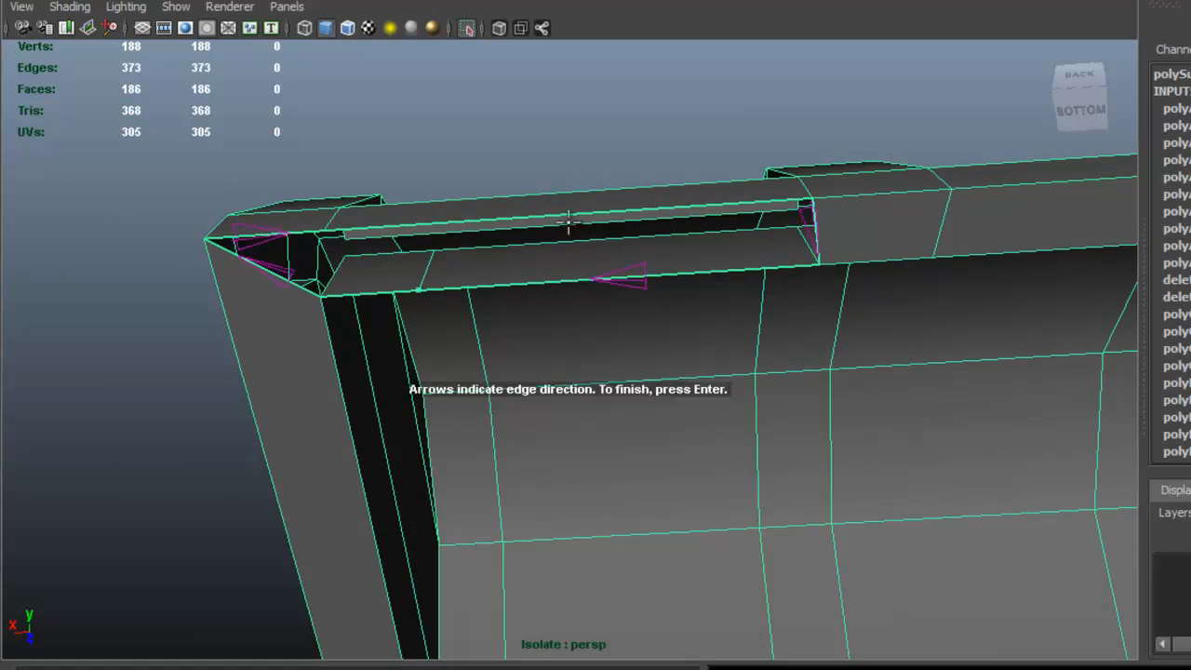
{"action": "left_click", "coordinate": [572, 211]}
{"action": "key", "text": "Return"}
Append a polygon to close the last open corner of the rim, where the back meets the right end.
{"action": "left_click_drag", "start_coordinate": [367, 241], "coordinate": [524, 276], "text": "alt"}
{"action": "left_click", "coordinate": [509, 141]}
{"action": "left_click", "coordinate": [503, 350]}
{"action": "key", "text": "Return"}
Select the short crosswise edges between the two central edge loops of the lid's inner shell.
{"action": "left_click_drag", "start_coordinate": [519, 338], "coordinate": [721, 223], "text": "alt"}
{"action": "right_click", "coordinate": [703, 254]}
{"action": "left_click_drag", "start_coordinate": [729, 291], "coordinate": [727, 244], "text": "alt"}
{"action": "left_click_drag", "start_coordinate": [780, 490], "coordinate": [651, 300], "text": "alt"}
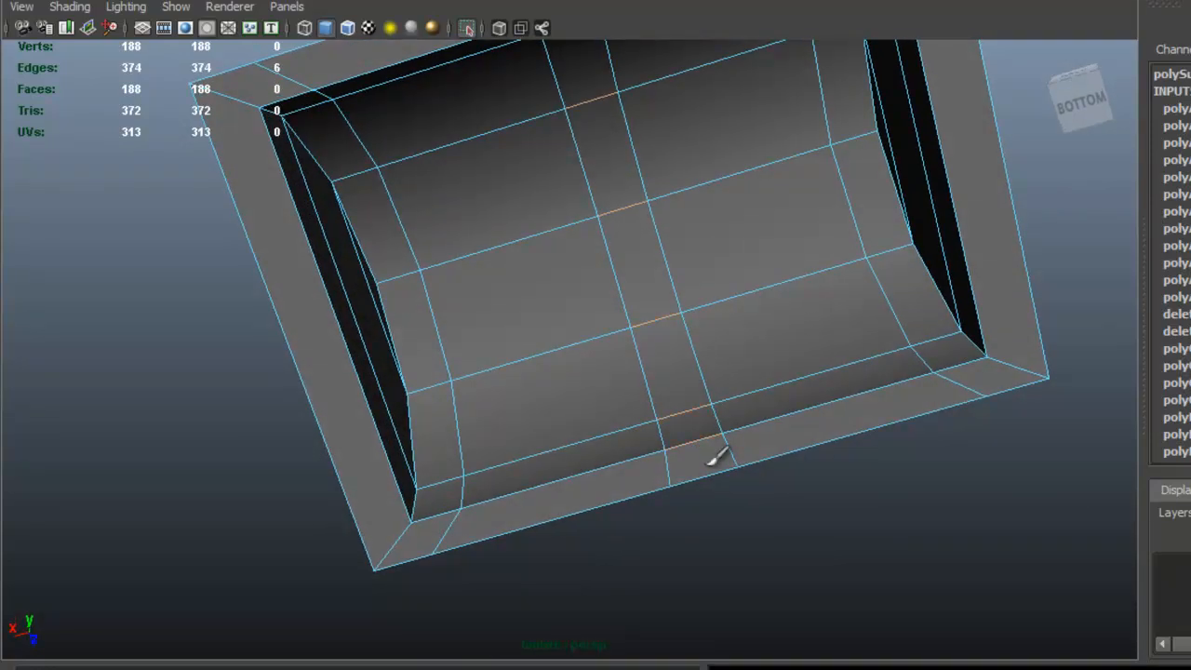
{"action": "left_click_drag", "start_coordinate": [605, 456], "coordinate": [699, 441], "text": "alt"}
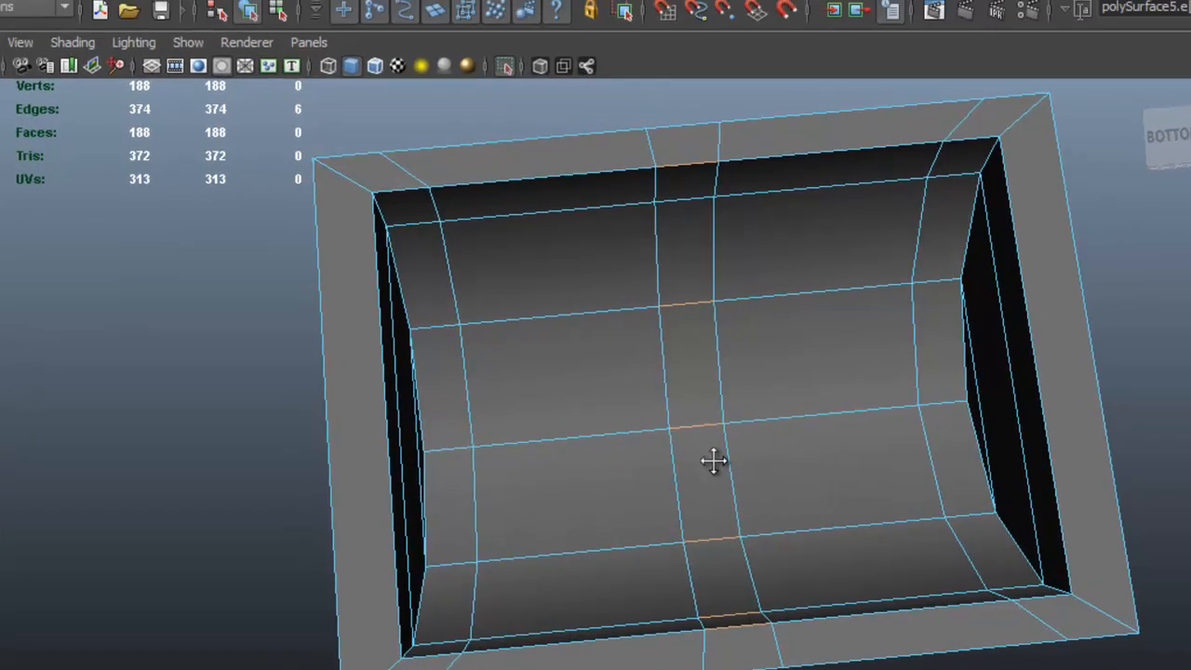
Try collapsing the six selected crosswise edges and undo the collapse.
{"action": "left_click", "coordinate": [491, 20]}
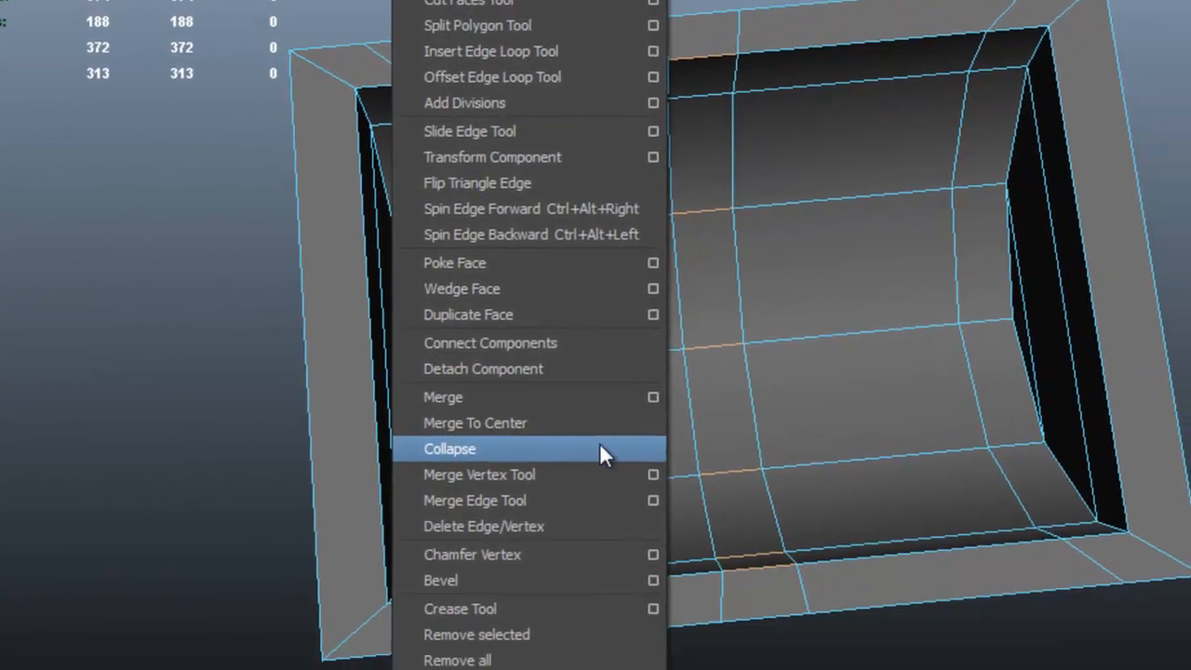
{"action": "left_click", "coordinate": [600, 448]}
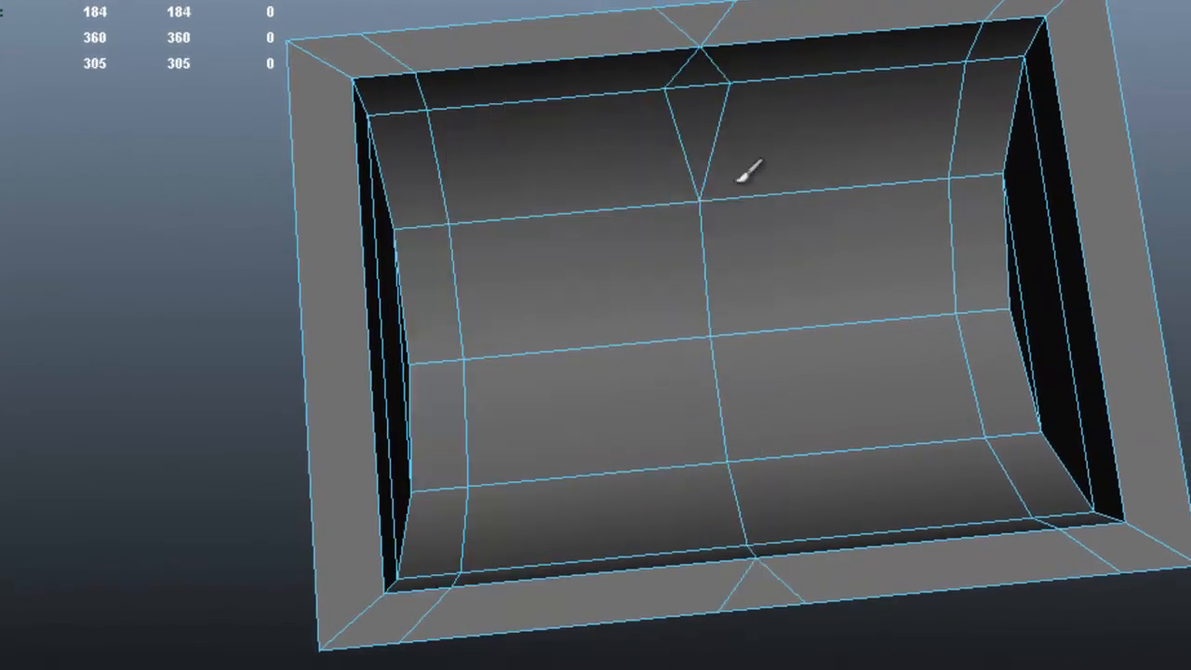
{"action": "key", "text": "ctrl+z"}
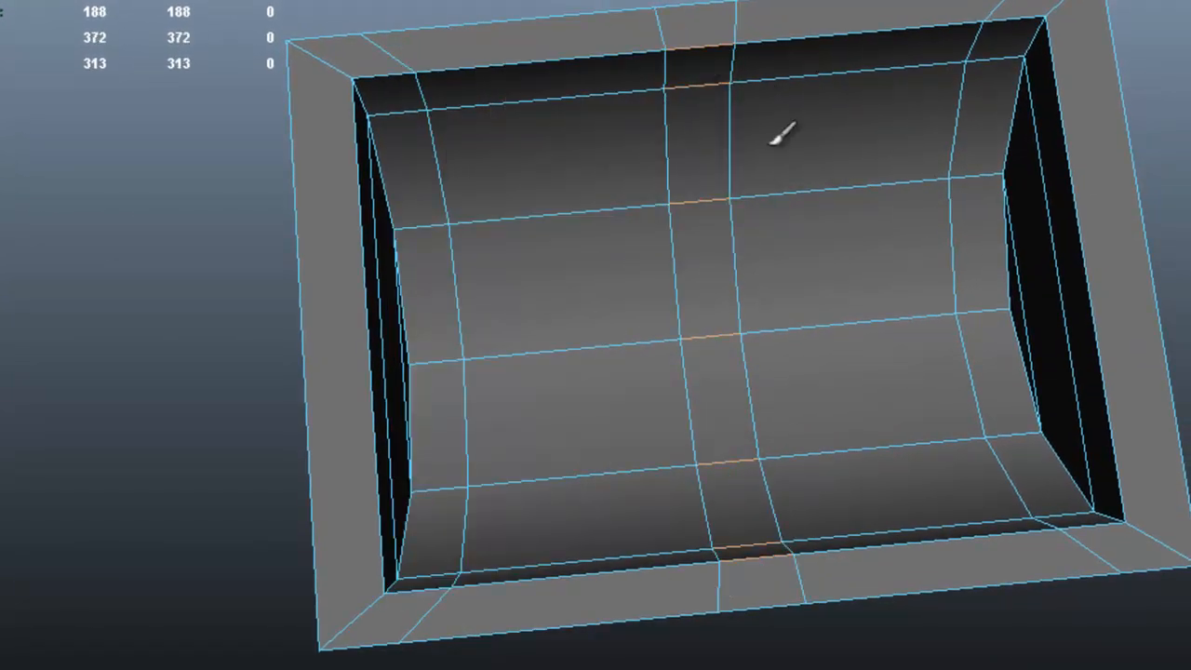
Collapse all seven short crosswise edges of the inner shell's central strip to merge its two edge loops.
{"action": "left_click", "coordinate": [416, 1]}
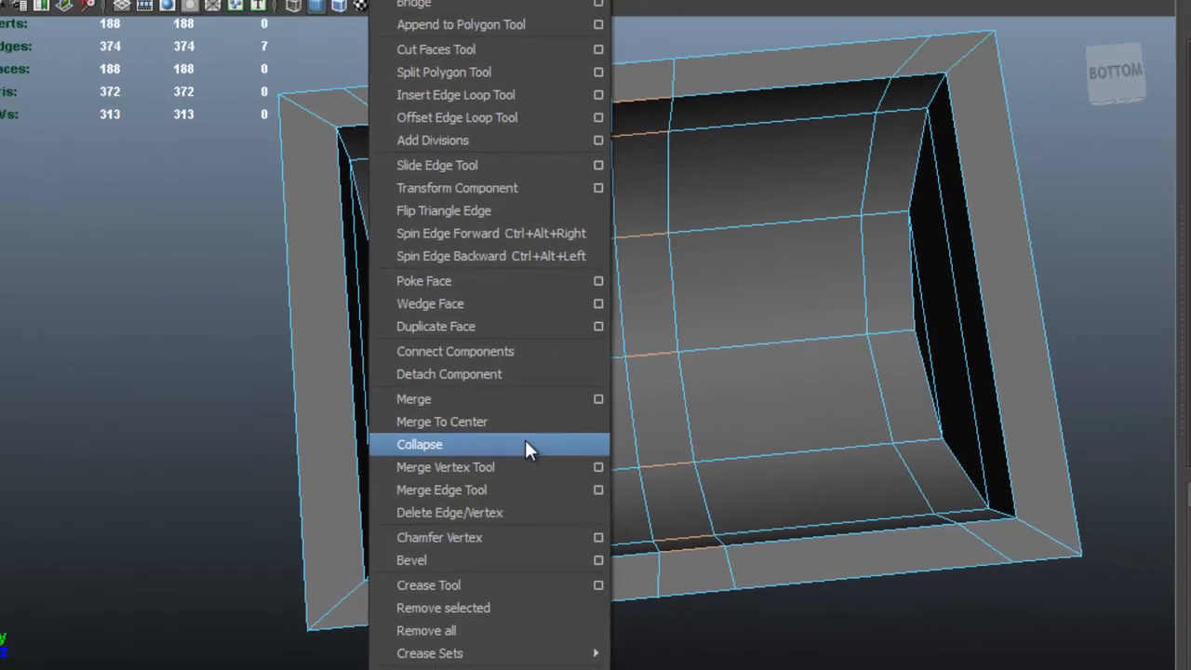
{"action": "left_click", "coordinate": [535, 439]}
Delete the two crosswise edge loops nearest the ends of the lid's inner shell, including their edges across the rim.
{"action": "mouse_move", "coordinate": [726, 233]}
{"action": "left_mouse_down", "text": "alt"}
{"action": "mouse_move", "coordinate": [736, 304]}
{"action": "mouse_move", "coordinate": [762, 338]}
{"action": "mouse_move", "coordinate": [734, 308]}
{"action": "mouse_move", "coordinate": [506, 300]}
{"action": "mouse_move", "coordinate": [715, 288]}
{"action": "mouse_move", "coordinate": [722, 334]}
{"action": "mouse_move", "coordinate": [660, 287]}
{"action": "mouse_move", "coordinate": [656, 192]}
{"action": "mouse_move", "coordinate": [639, 206]}
{"action": "mouse_move", "coordinate": [641, 308]}
{"action": "mouse_move", "coordinate": [601, 369]}
{"action": "mouse_move", "coordinate": [569, 390]}
{"action": "mouse_move", "coordinate": [488, 408]}
{"action": "mouse_move", "coordinate": [627, 311]}
{"action": "mouse_move", "coordinate": [582, 256]}
{"action": "left_mouse_up", "text": "alt"}
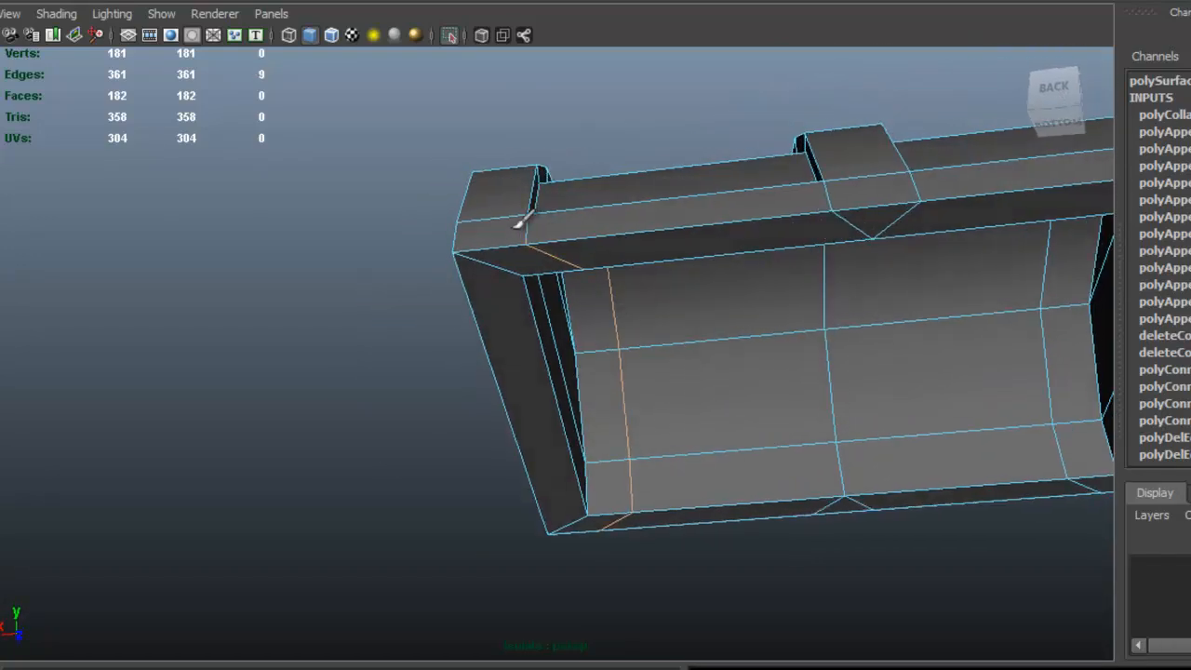
{"action": "left_click_drag", "start_coordinate": [535, 430], "coordinate": [693, 404], "text": "alt"}
{"action": "left_click_drag", "start_coordinate": [563, 401], "coordinate": [595, 346], "text": "alt"}
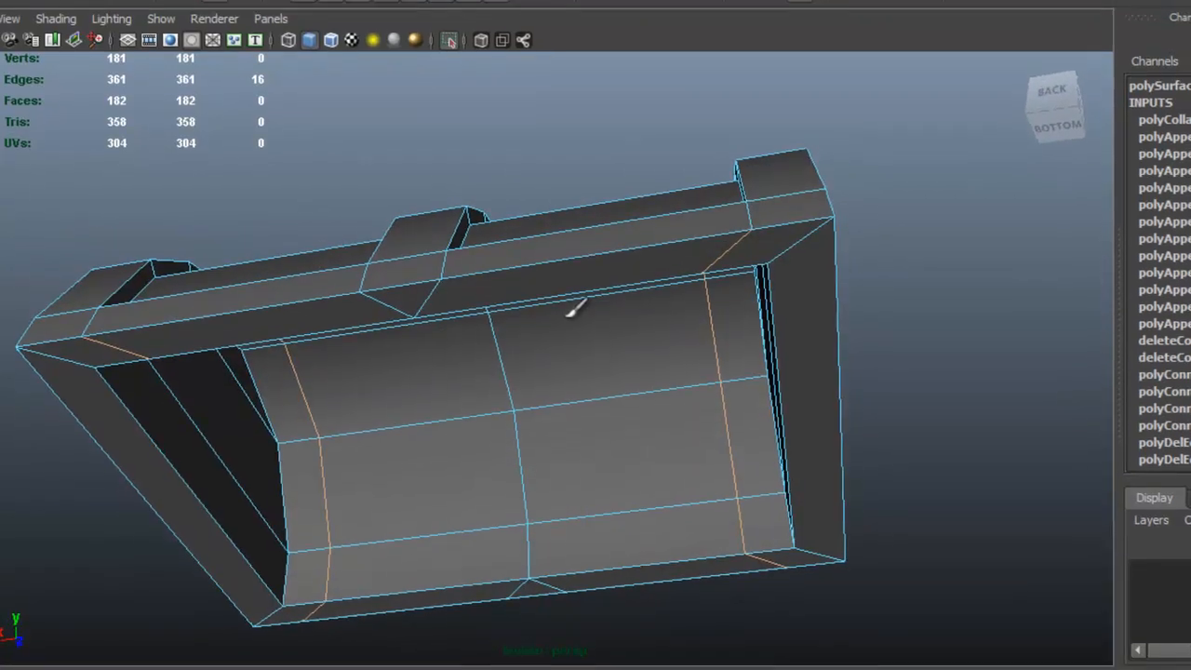
{"action": "left_click", "coordinate": [390, 18]}
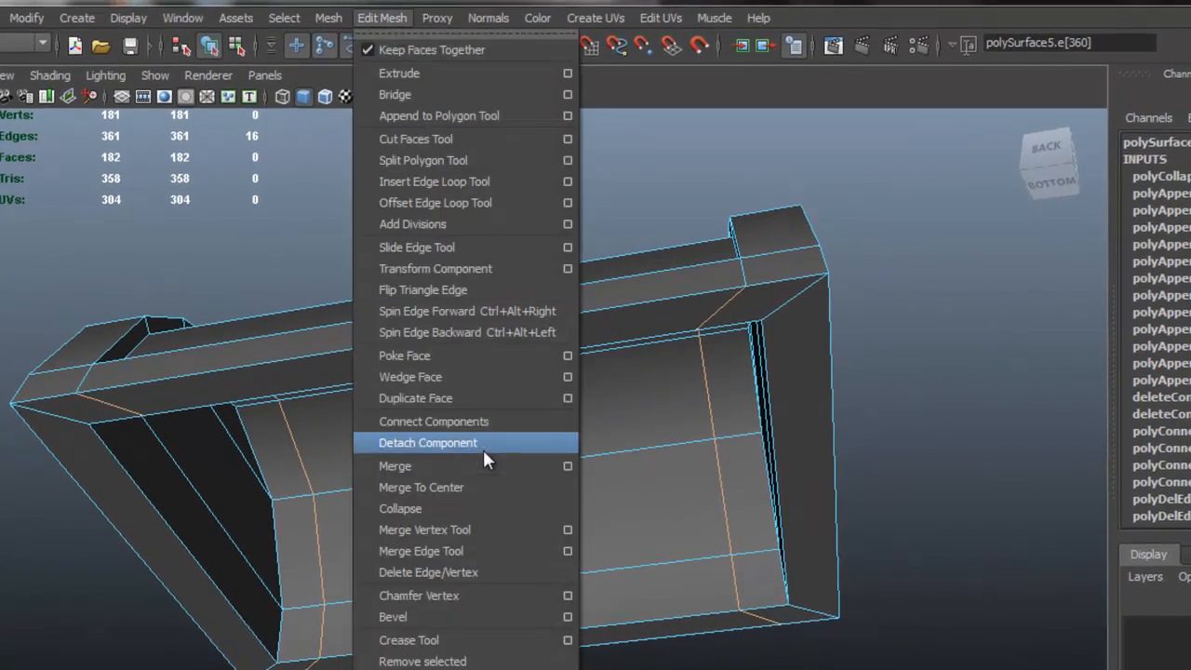
{"action": "left_click", "coordinate": [514, 572]}
Merge the leftover vertex beside each of the lid's four bottom outer corners into its adjacent corner vertex.
{"action": "left_click_drag", "start_coordinate": [611, 511], "coordinate": [485, 490], "text": "alt"}
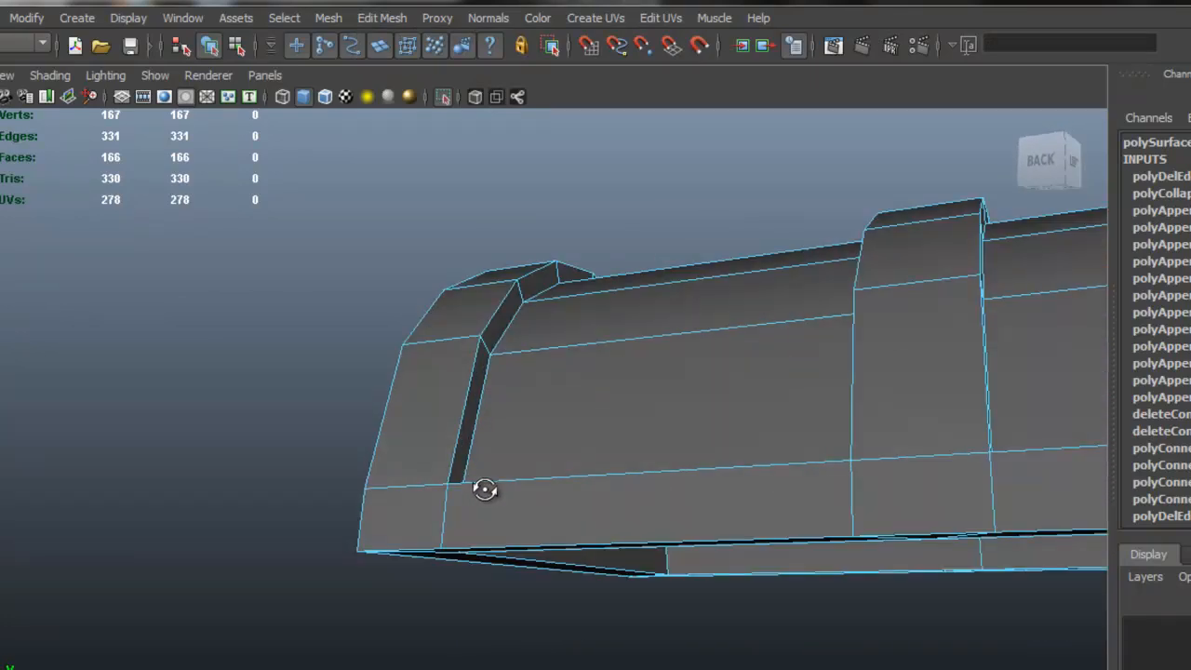
{"action": "left_click", "coordinate": [379, 18]}
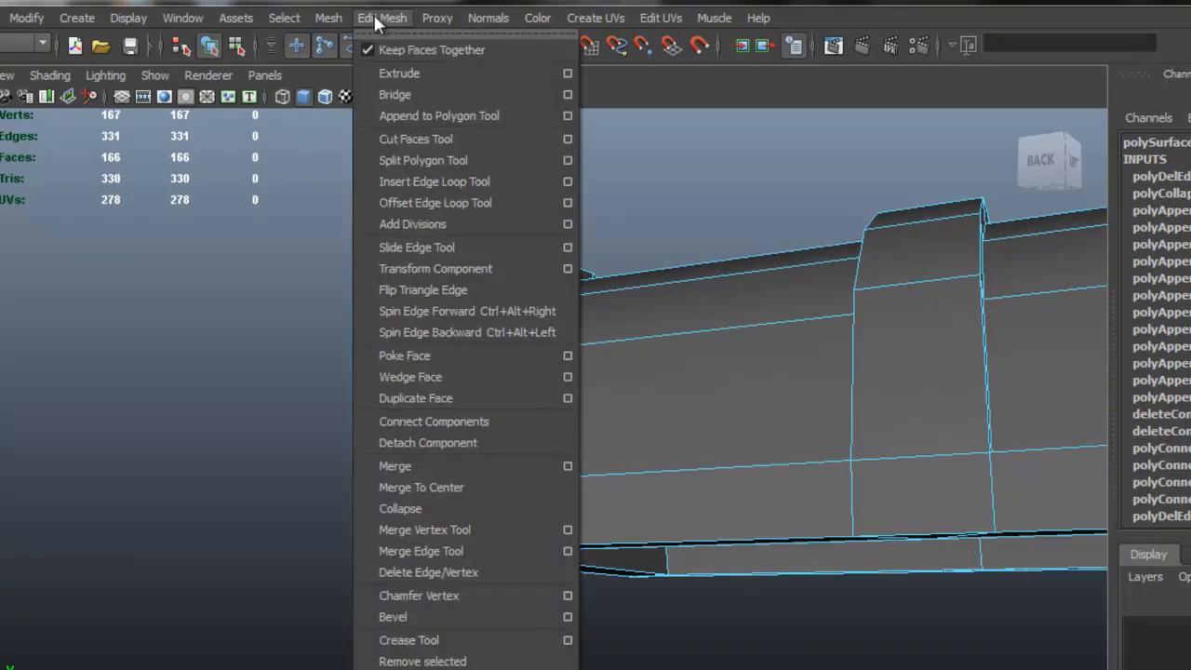
{"action": "left_click", "coordinate": [519, 533]}
{"action": "left_click_drag", "start_coordinate": [439, 452], "coordinate": [522, 425], "text": "alt"}
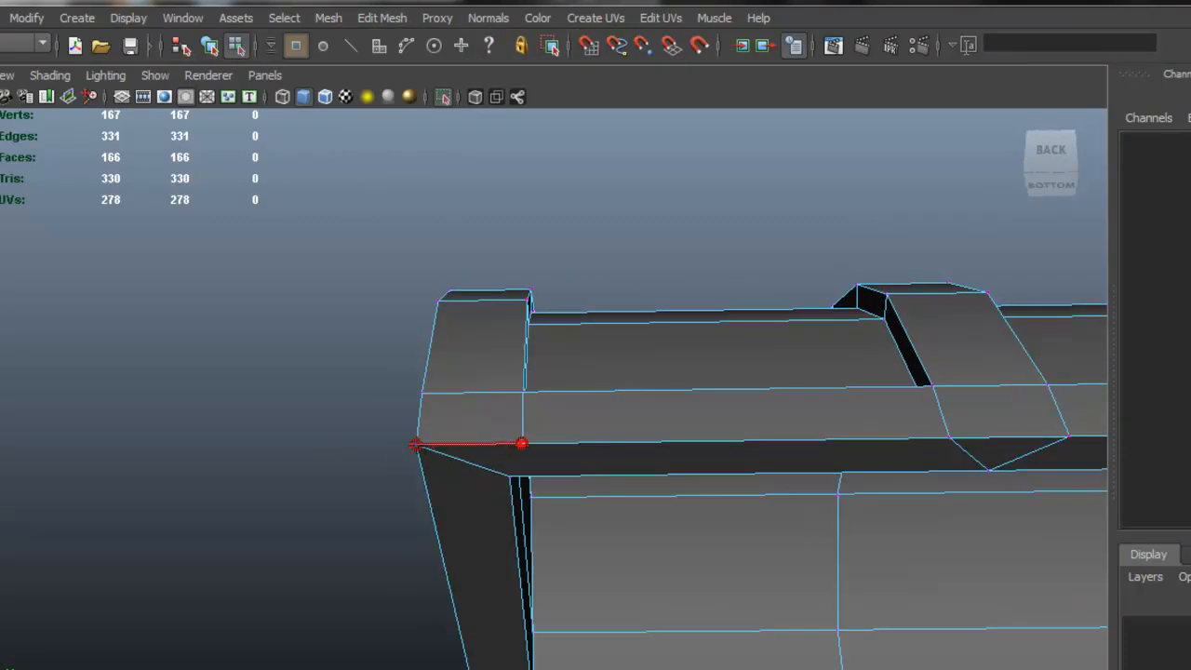
{"action": "left_click_drag", "start_coordinate": [417, 444], "coordinate": [418, 444]}
{"action": "scroll", "coordinate": [726, 434], "scroll_direction": "down", "scroll_amount": 3}
{"action": "middle_click_drag", "start_coordinate": [754, 434], "coordinate": [337, 463], "text": "alt"}
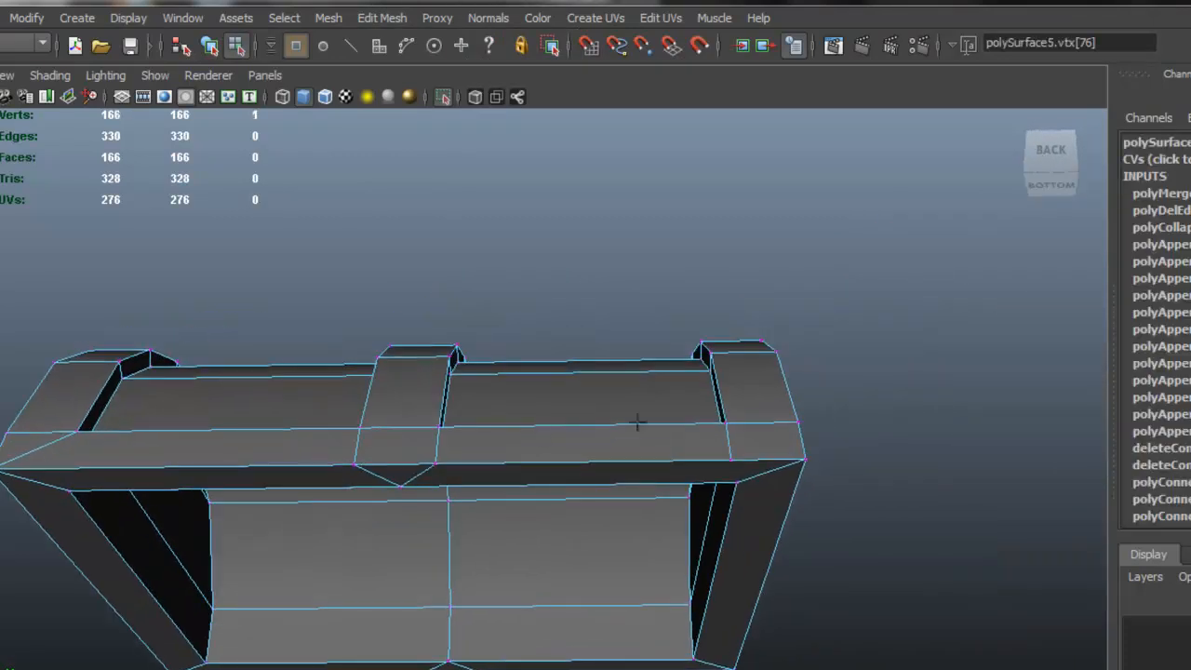
{"action": "scroll", "coordinate": [540, 435], "scroll_direction": "up", "scroll_amount": 2}
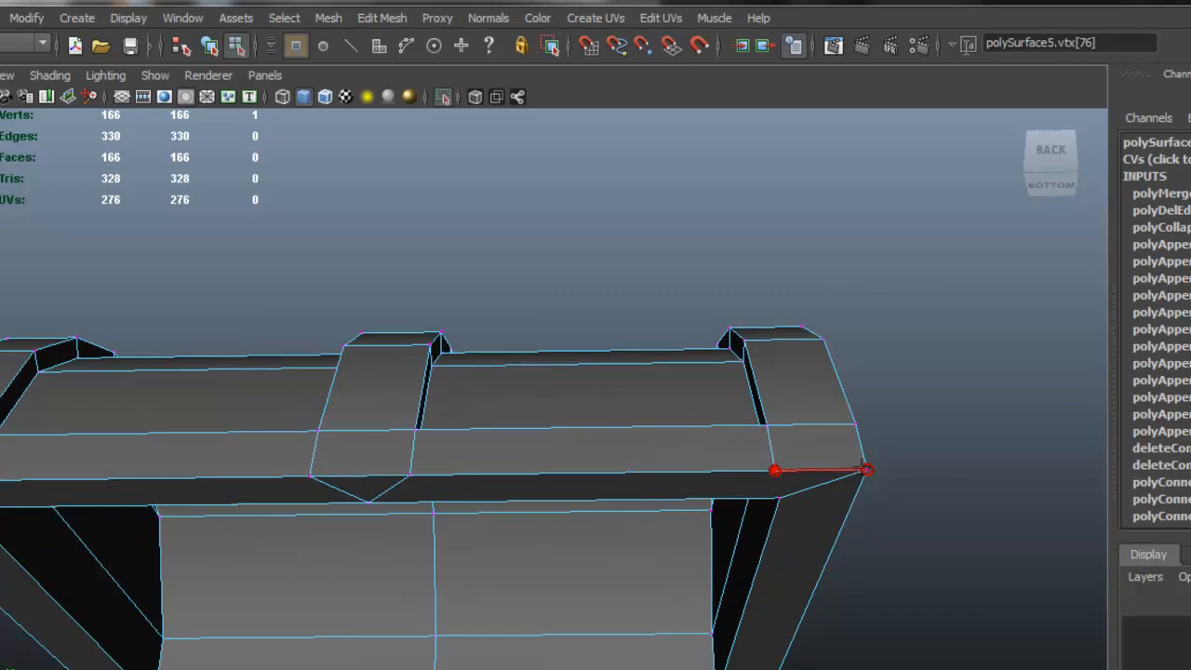
{"action": "left_click_drag", "start_coordinate": [653, 510], "coordinate": [306, 519], "text": "alt"}
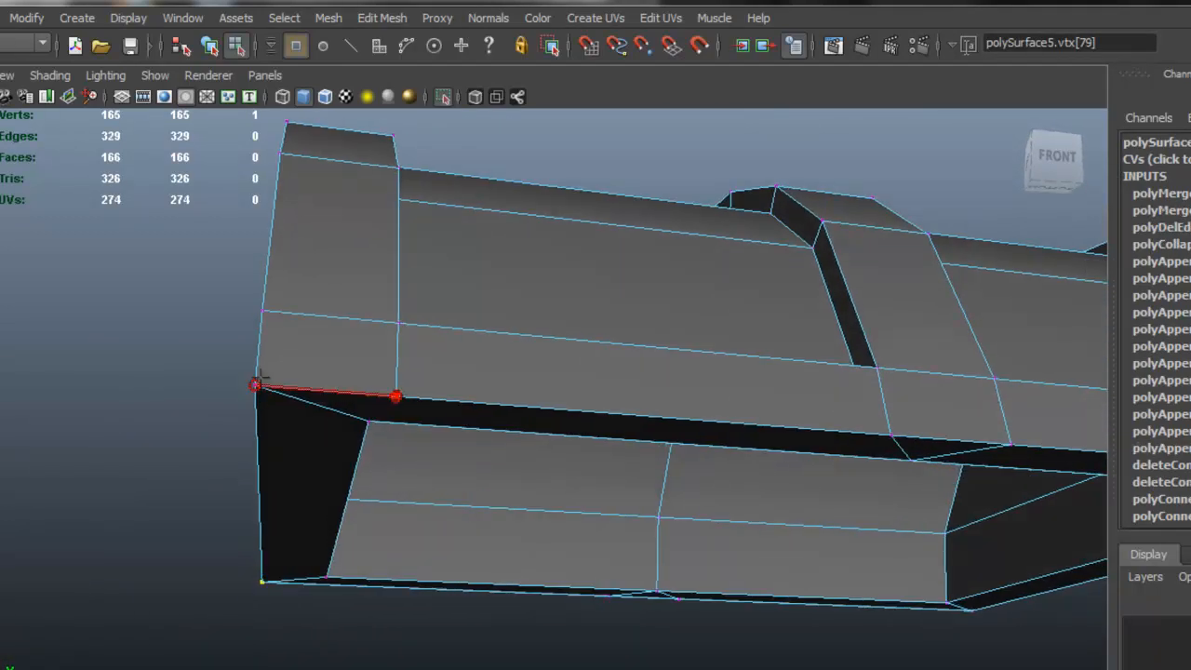
{"action": "left_click_drag", "start_coordinate": [598, 379], "coordinate": [507, 450], "text": "alt"}
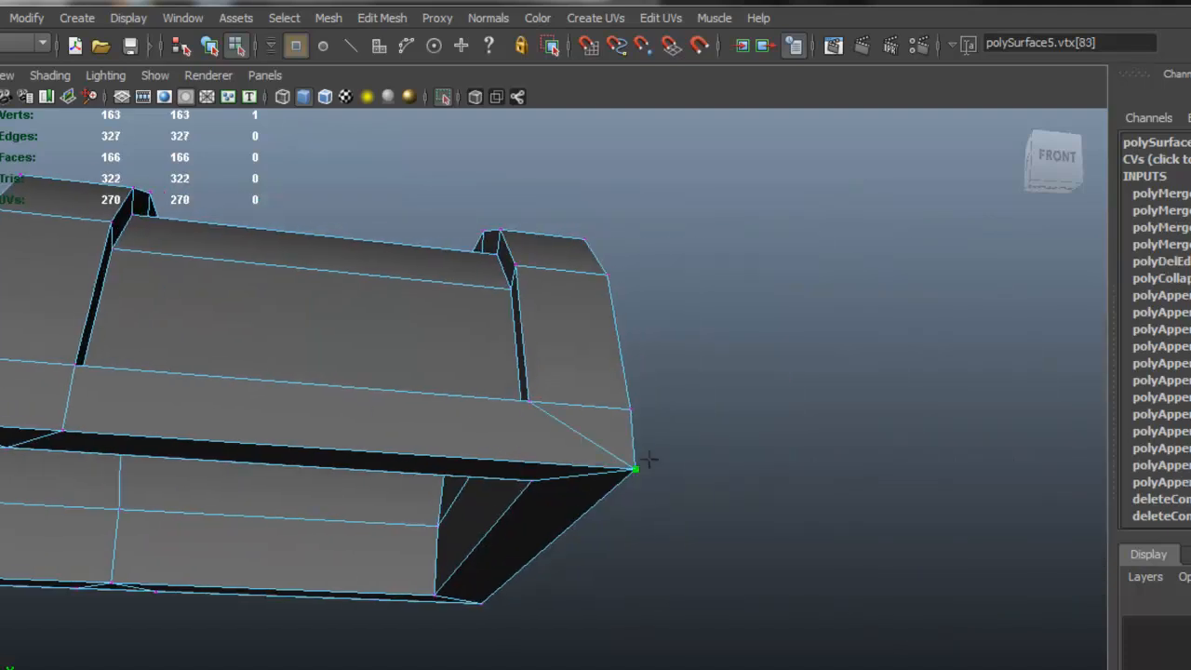
Merge the two lower vertices of the inner shell's central edge loop, front and back, into the end wall's nearby vertices.
{"action": "left_click_drag", "start_coordinate": [398, 423], "coordinate": [578, 383], "text": "alt"}
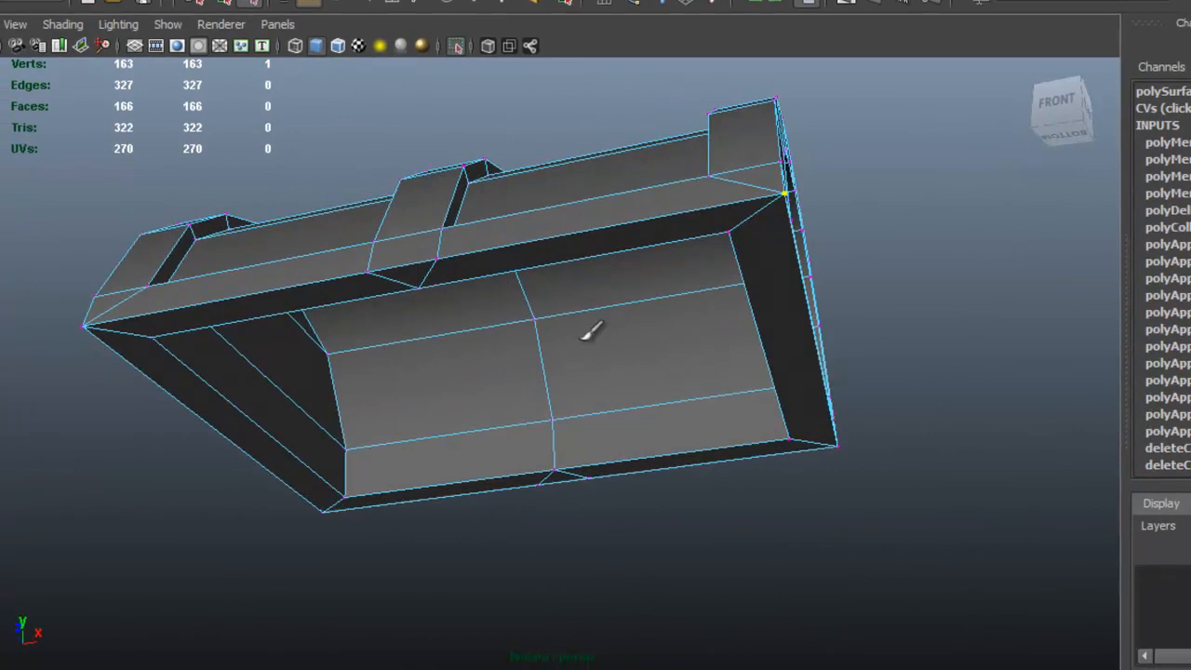
{"action": "right_click_drag", "start_coordinate": [583, 339], "coordinate": [651, 312]}
{"action": "left_click", "coordinate": [909, 280]}
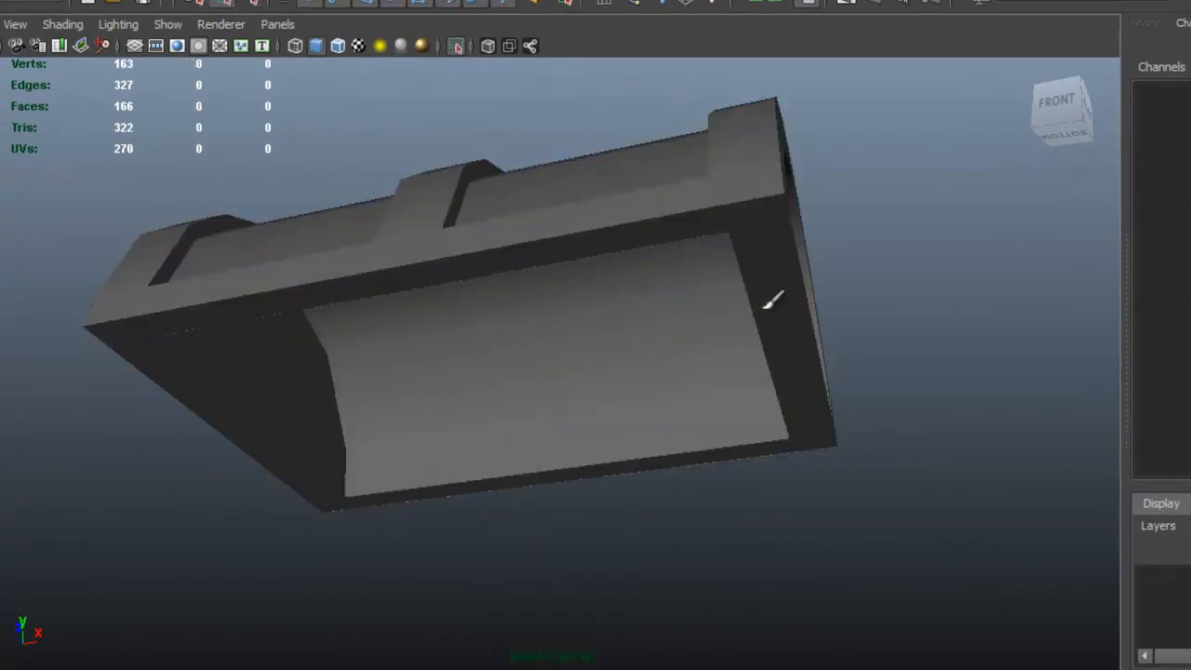
{"action": "left_click_drag", "start_coordinate": [607, 353], "coordinate": [636, 376], "text": "alt"}
{"action": "left_click", "coordinate": [743, 388]}
{"action": "left_click_drag", "start_coordinate": [752, 382], "coordinate": [435, 367], "text": "alt"}
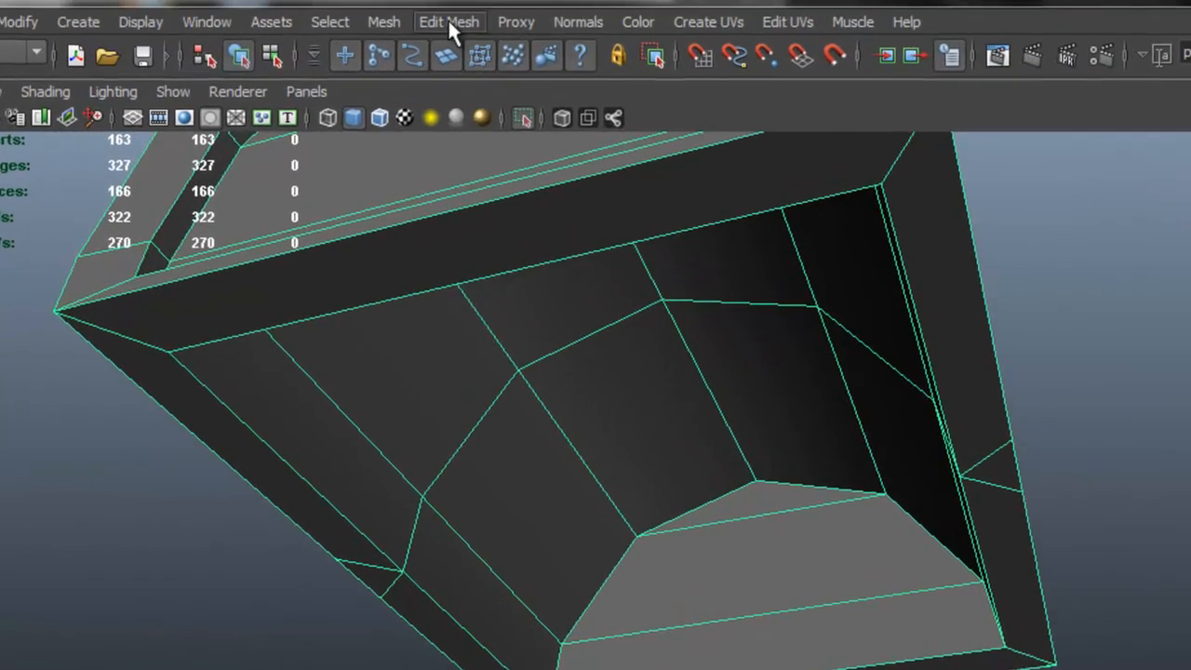
{"action": "left_click", "coordinate": [395, 0]}
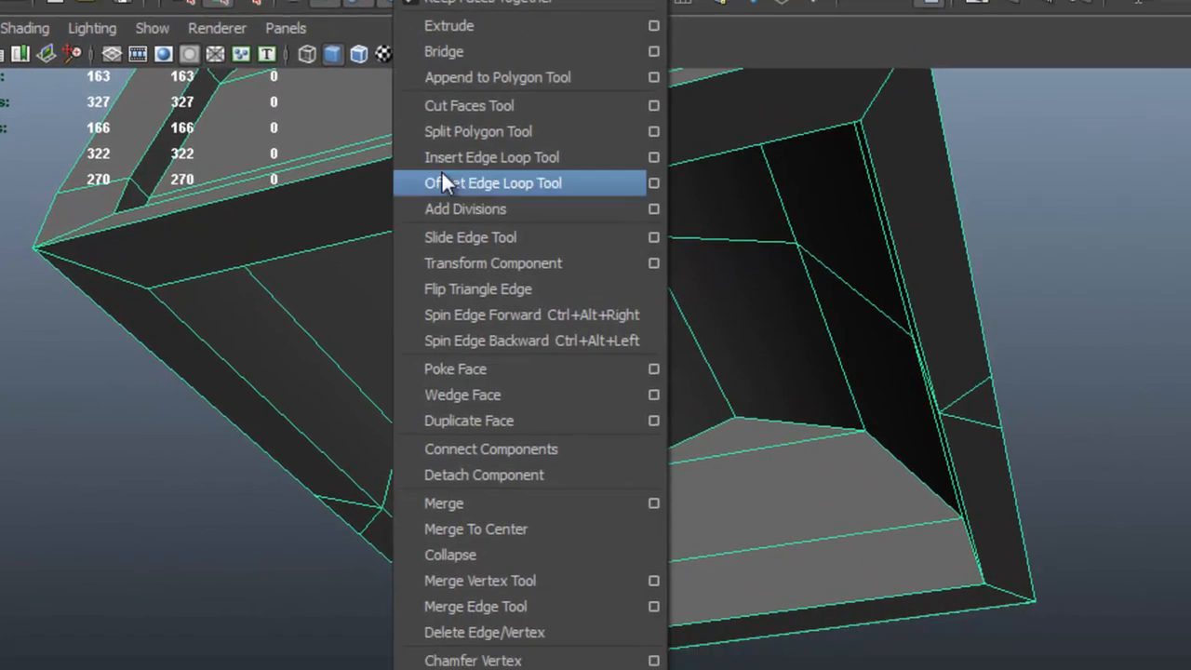
{"action": "left_click", "coordinate": [573, 602]}
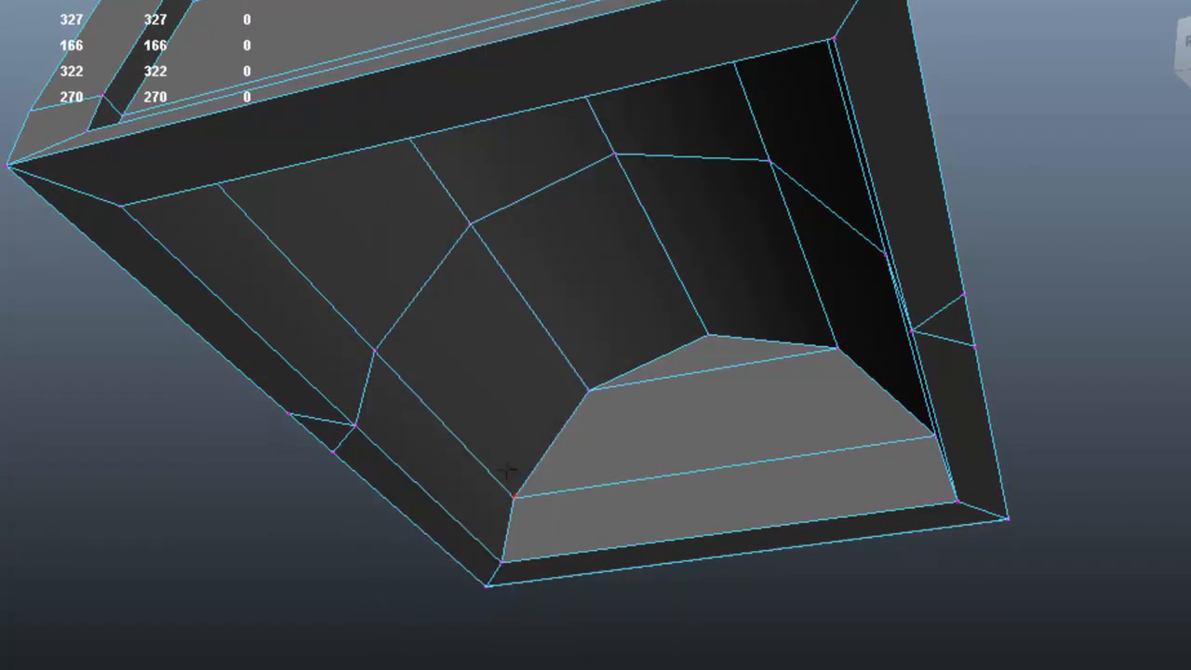
{"action": "left_click_drag", "start_coordinate": [512, 486], "coordinate": [743, 432], "text": "alt"}
{"action": "left_click_drag", "start_coordinate": [651, 401], "coordinate": [584, 452]}
Delete the four remaining edges of the central loop across the arch of the inner shell.
{"action": "left_click_drag", "start_coordinate": [736, 401], "coordinate": [656, 367], "text": "alt"}
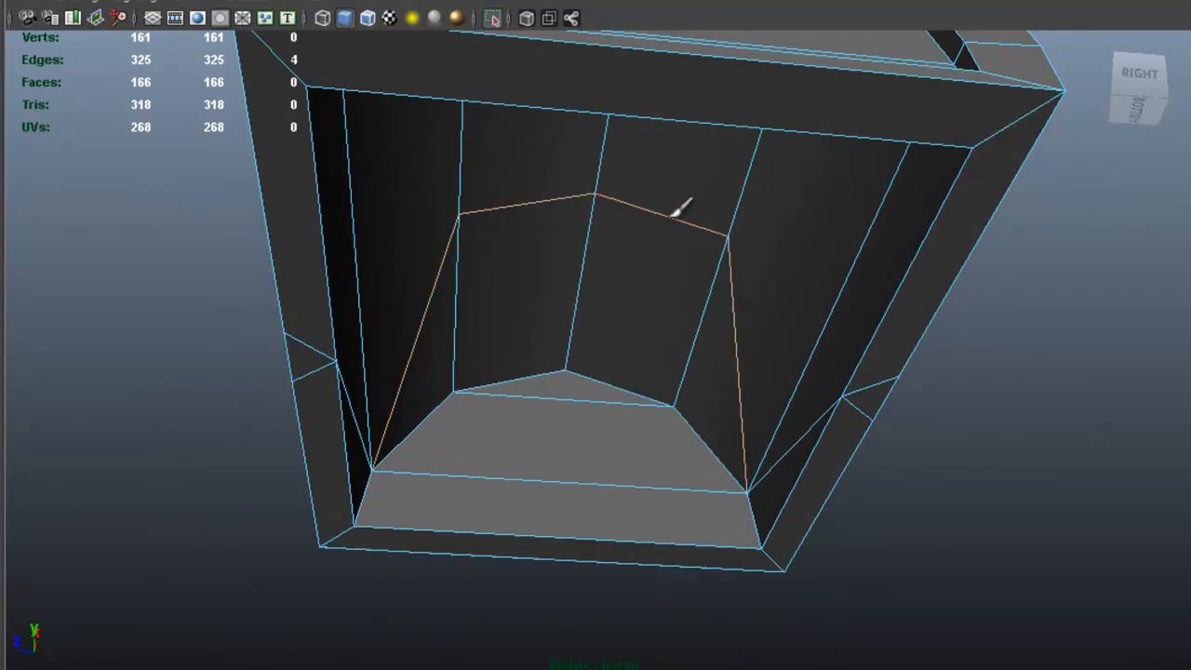
{"action": "double_click", "coordinate": [684, 206]}
{"action": "left_click", "coordinate": [421, 11]}
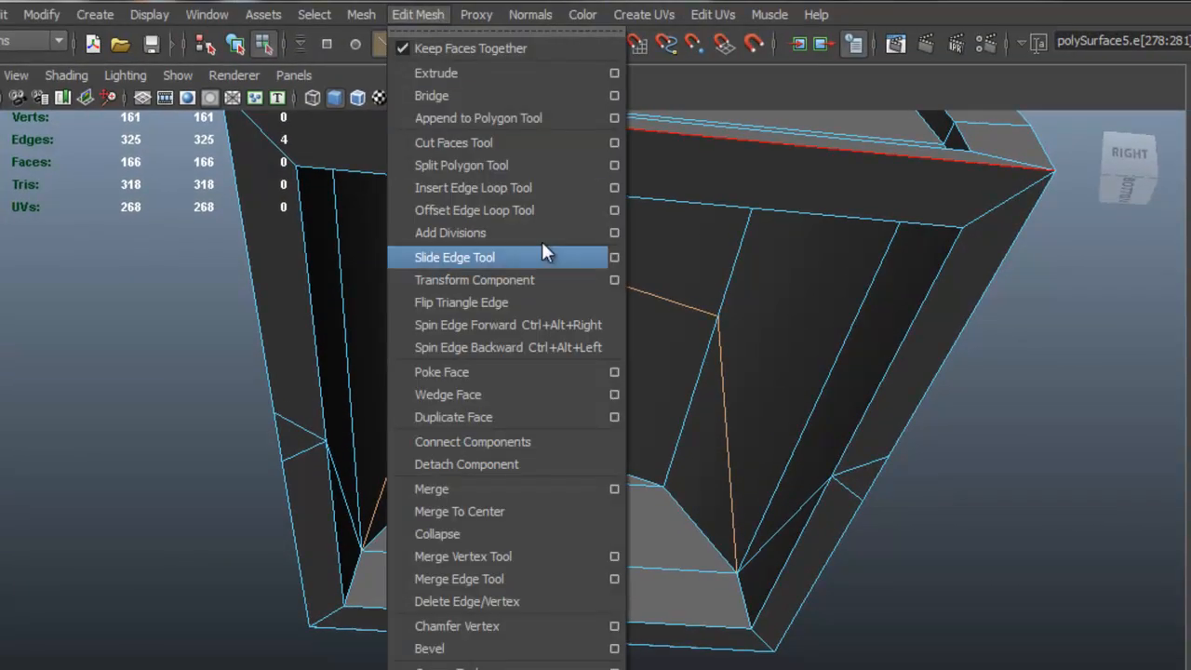
{"action": "left_click", "coordinate": [552, 602]}
Merge the doubled lower vertices at the back corner of the recessed panel on the lid's right end.
{"action": "left_click_drag", "start_coordinate": [596, 524], "coordinate": [631, 453], "text": "alt"}
{"action": "left_click_drag", "start_coordinate": [738, 467], "coordinate": [448, 574], "text": "alt"}
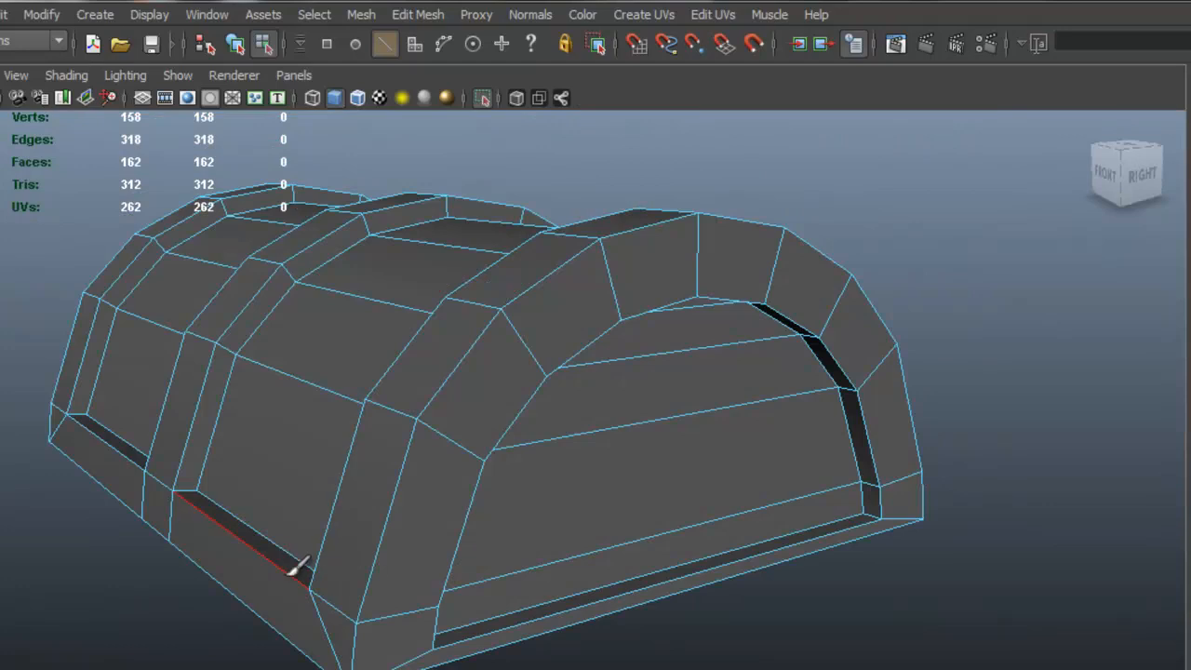
{"action": "left_click", "coordinate": [417, 14]}
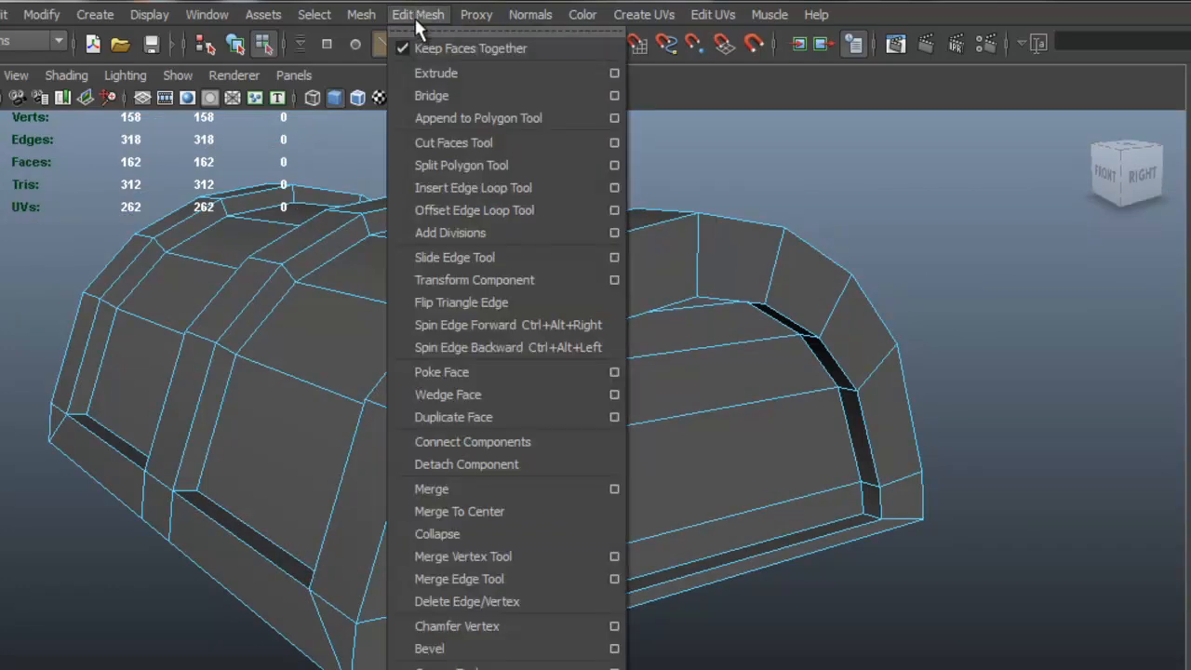
{"action": "left_click", "coordinate": [570, 553]}
{"action": "right_click_drag", "start_coordinate": [928, 544], "coordinate": [979, 560], "text": "alt"}
{"action": "left_click_drag", "start_coordinate": [932, 533], "coordinate": [473, 518]}
Merge the doubled lower vertices at the front corner of the recessed panel on the lid's right end.
{"action": "scroll", "coordinate": [962, 494], "scroll_direction": "down", "scroll_amount": 3}
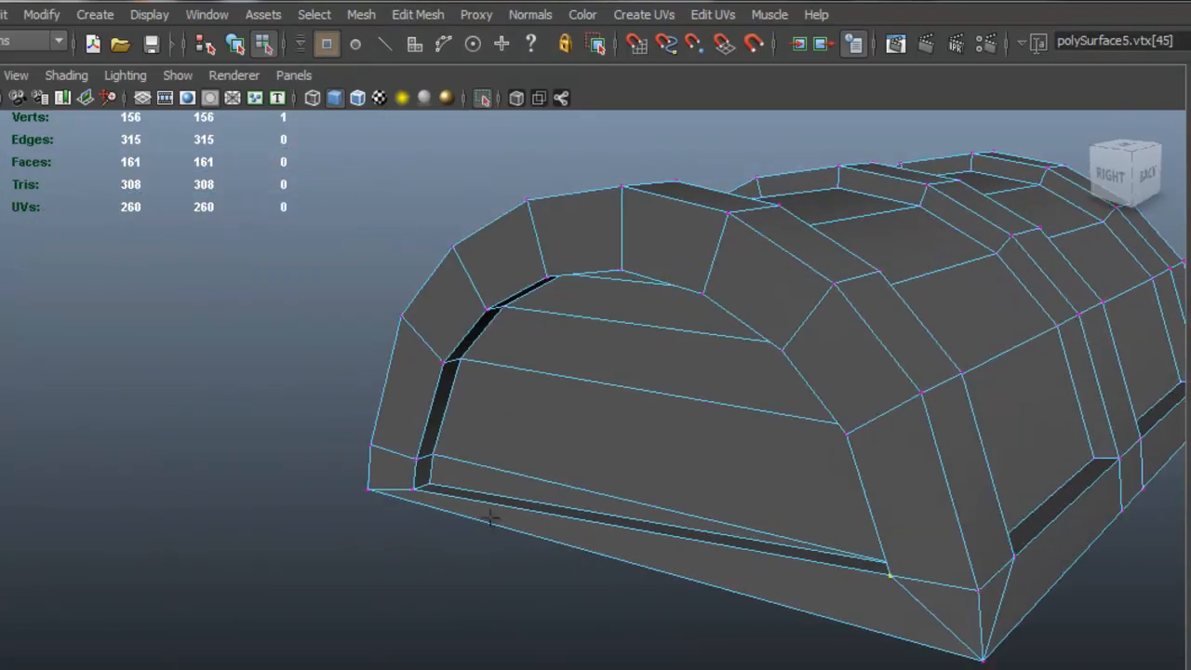
{"action": "scroll", "coordinate": [473, 519], "scroll_direction": "up", "scroll_amount": 3}
{"action": "middle_click_drag", "start_coordinate": [418, 483], "coordinate": [481, 471], "text": "alt"}
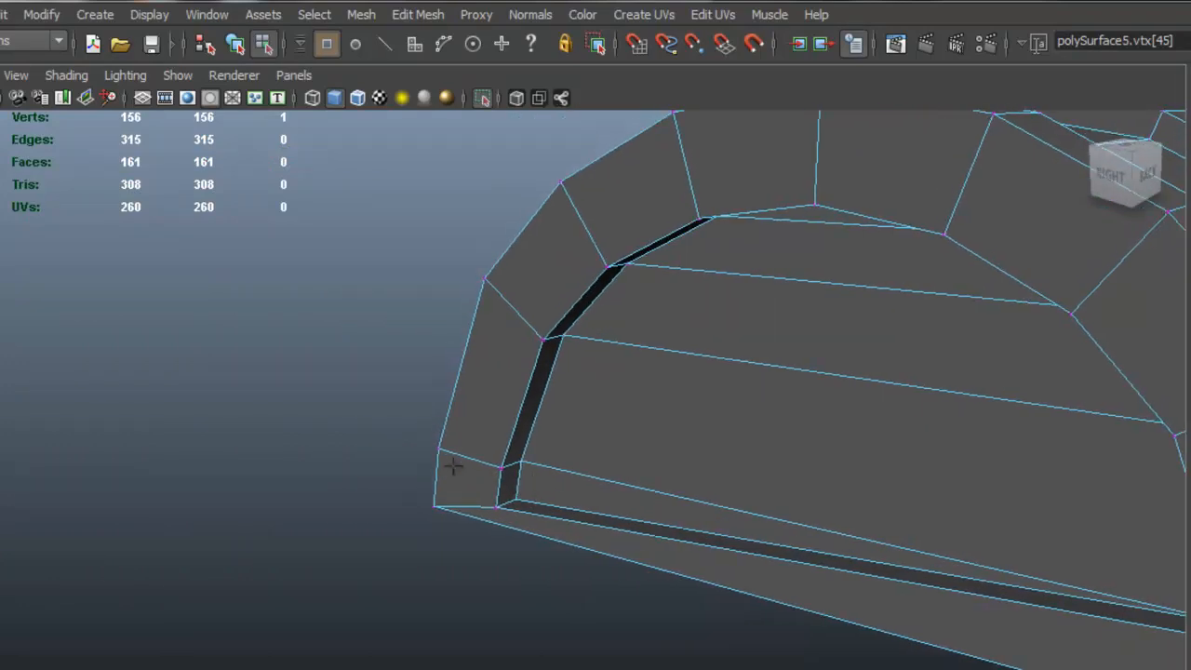
{"action": "scroll", "coordinate": [481, 484], "scroll_direction": "up", "scroll_amount": 2}
{"action": "left_click_drag", "start_coordinate": [486, 476], "coordinate": [452, 485]}
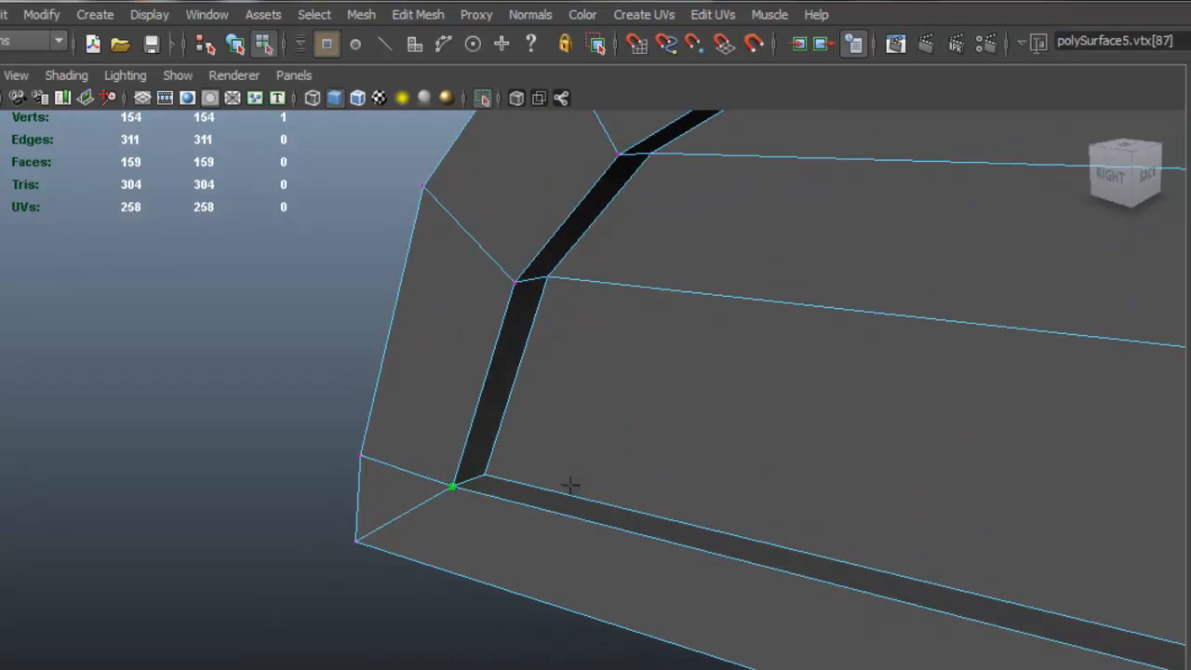
Merge the doubled lower vertices at the front corner of the recessed panel on the lid's left end.
{"action": "scroll", "coordinate": [511, 452], "scroll_direction": "down", "scroll_amount": 4}
{"action": "left_click_drag", "start_coordinate": [511, 452], "coordinate": [872, 431], "text": "alt"}
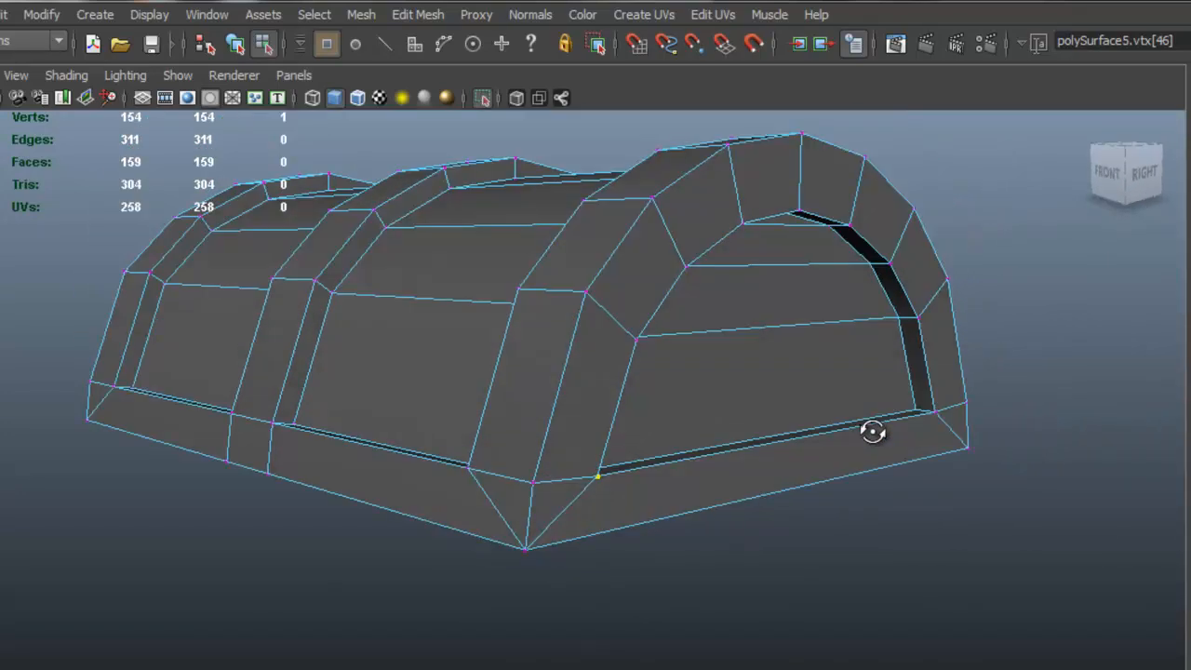
{"action": "scroll", "coordinate": [534, 401], "scroll_direction": "down", "scroll_amount": 3}
{"action": "left_click_drag", "start_coordinate": [534, 401], "coordinate": [658, 412], "text": "alt"}
{"action": "middle_click_drag", "start_coordinate": [398, 434], "coordinate": [899, 431], "text": "alt"}
{"action": "left_click_drag", "start_coordinate": [549, 452], "coordinate": [709, 447], "text": "alt"}
{"action": "right_click_drag", "start_coordinate": [515, 497], "coordinate": [633, 499], "text": "alt"}
{"action": "left_click_drag", "start_coordinate": [632, 499], "coordinate": [764, 546], "text": "alt"}
{"action": "right_click_drag", "start_coordinate": [764, 545], "coordinate": [943, 571], "text": "alt"}
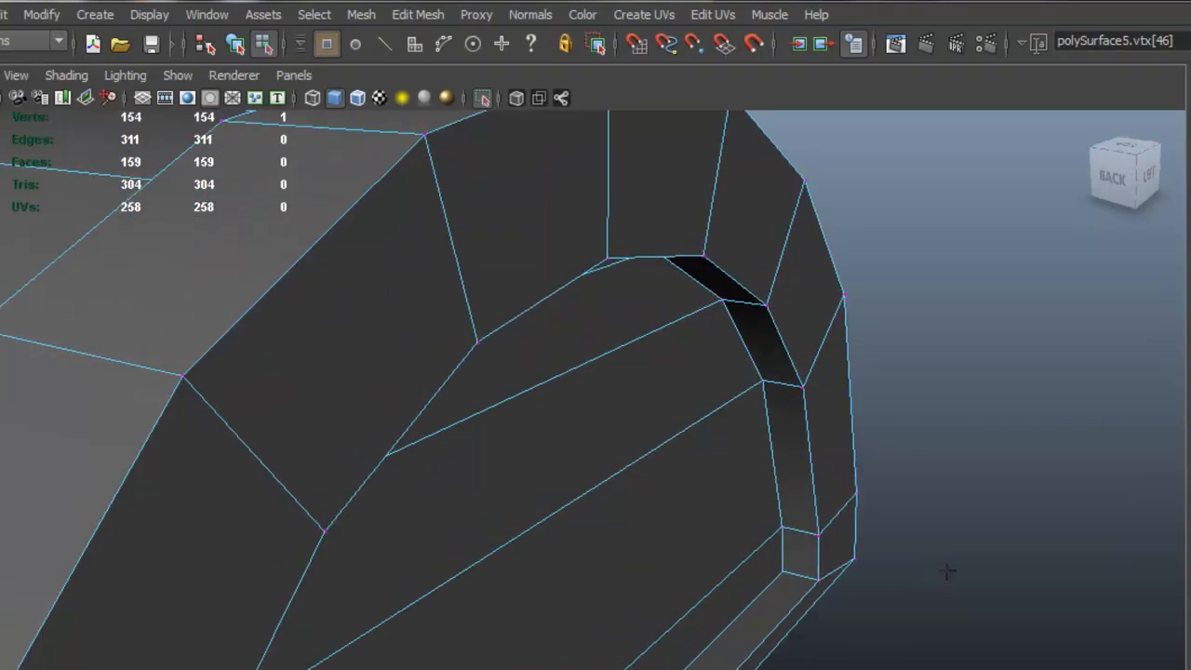
{"action": "left_click_drag", "start_coordinate": [782, 529], "coordinate": [820, 537]}
{"action": "right_click_drag", "start_coordinate": [819, 537], "coordinate": [660, 524], "text": "alt"}
Merge the doubled lower vertices at the back corner of the recessed panel on the lid's left end.
{"action": "left_click_drag", "start_coordinate": [661, 524], "coordinate": [288, 553], "text": "alt"}
{"action": "middle_click_drag", "start_coordinate": [521, 484], "coordinate": [735, 471], "text": "alt"}
{"action": "right_click_drag", "start_coordinate": [507, 514], "coordinate": [589, 551], "text": "alt"}
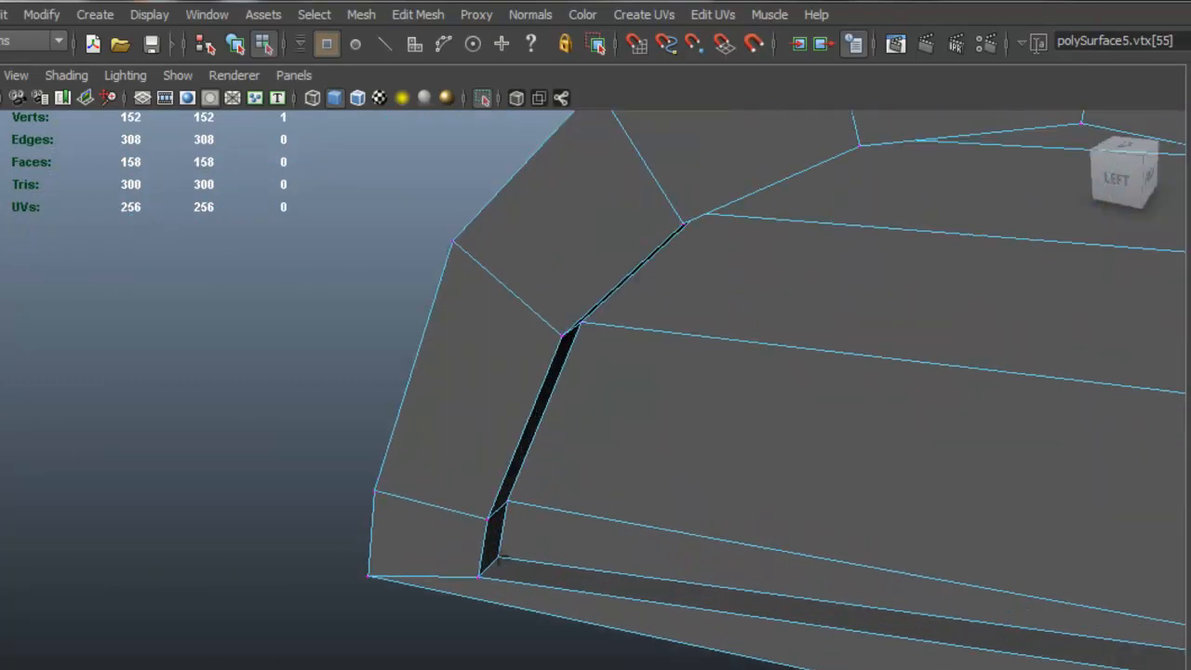
{"action": "left_click_drag", "start_coordinate": [508, 502], "coordinate": [485, 527]}
{"action": "left_click_drag", "start_coordinate": [495, 513], "coordinate": [496, 513]}
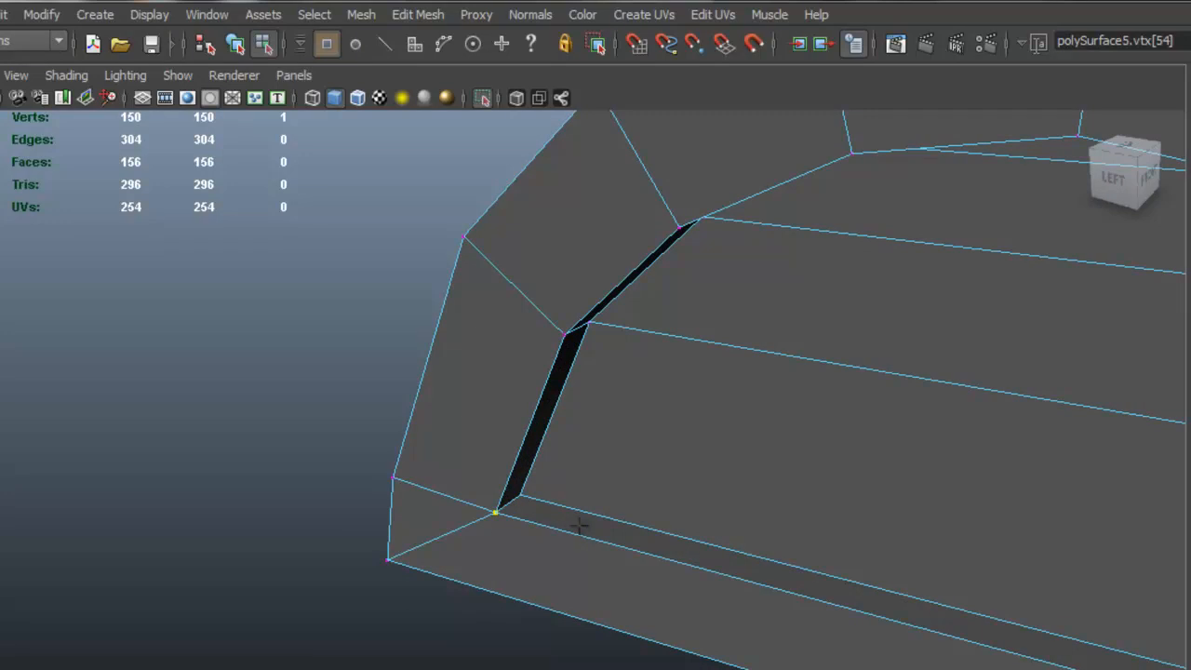
Return to object mode, select the whole lid and delete its construction history.
{"action": "scroll", "coordinate": [629, 433], "scroll_direction": "down", "scroll_amount": 3}
{"action": "left_click_drag", "start_coordinate": [629, 433], "coordinate": [860, 423], "text": "alt"}
{"action": "key", "text": "F8"}
{"action": "scroll", "coordinate": [1011, 285], "scroll_direction": "down", "scroll_amount": 3}
{"action": "left_click", "coordinate": [753, 352]}
{"action": "left_click_drag", "start_coordinate": [927, 380], "coordinate": [568, 526], "text": "alt"}
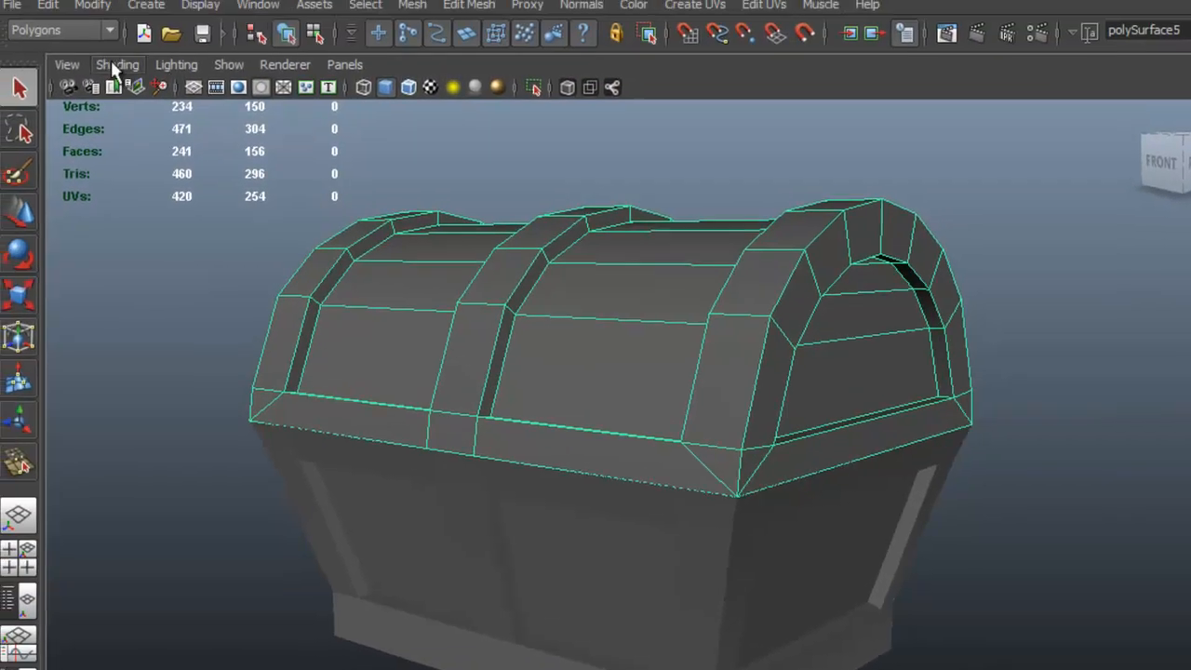
{"action": "left_click", "coordinate": [53, 13]}
{"action": "mouse_move", "coordinate": [203, 257]}
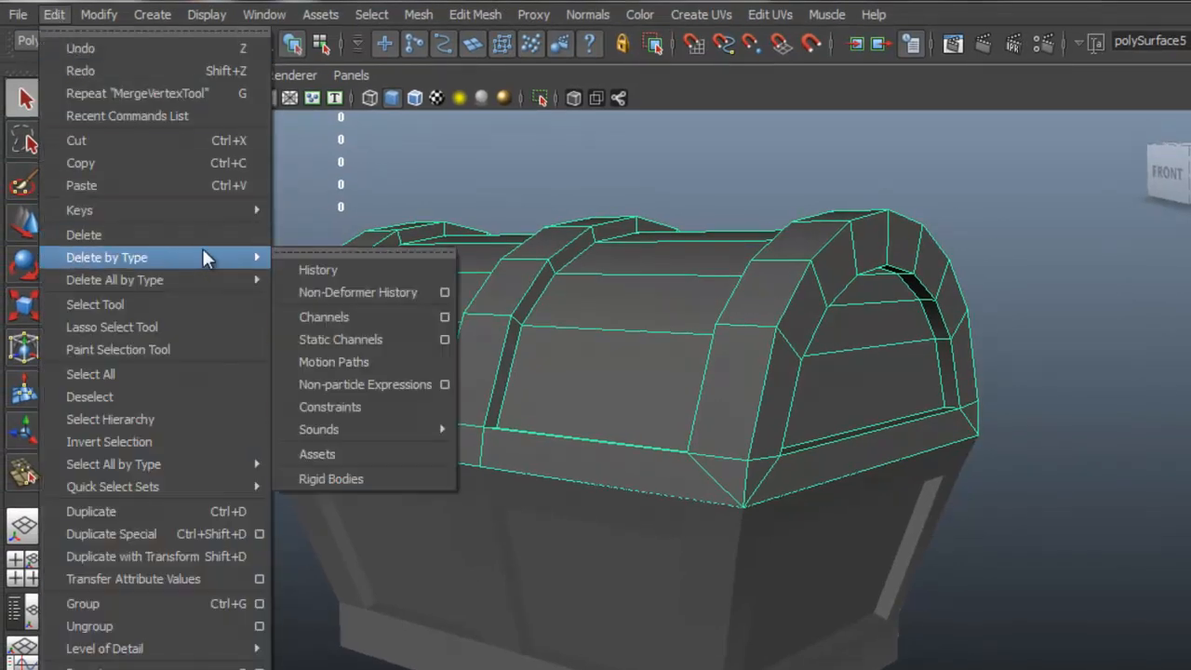
{"action": "left_click", "coordinate": [318, 269]}
Extrude the small middle face of the lid's back rim outward, and return to object mode.
{"action": "scroll", "coordinate": [726, 421], "scroll_direction": "down", "scroll_amount": 3}
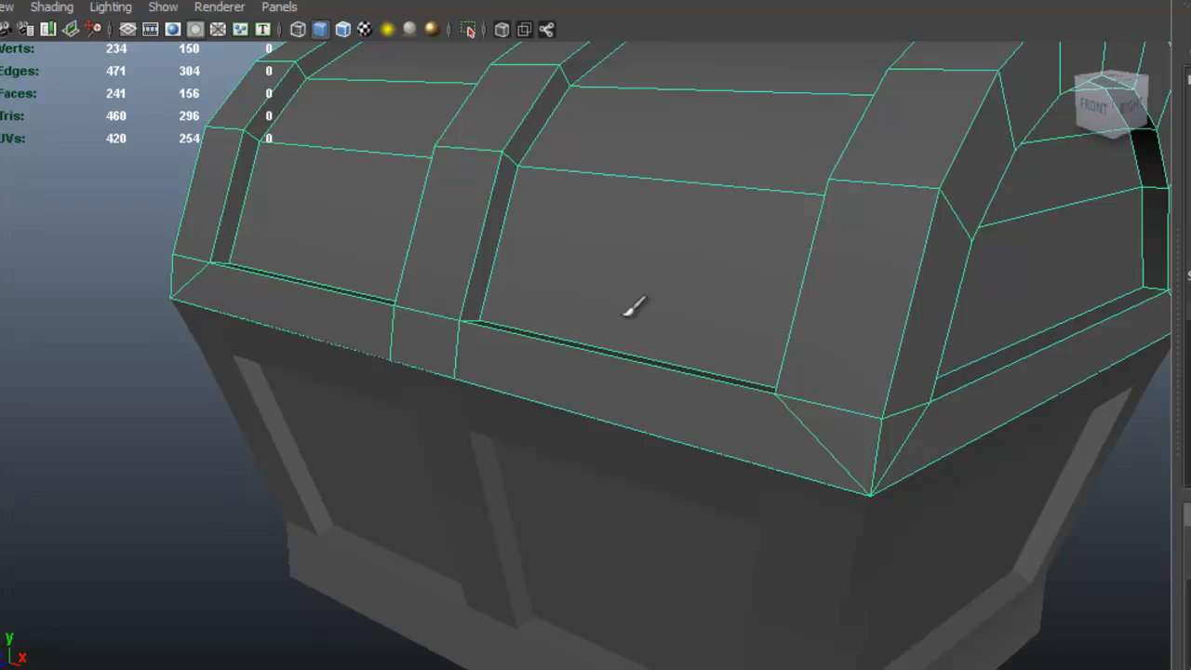
{"action": "scroll", "coordinate": [631, 307], "scroll_direction": "down", "scroll_amount": 3}
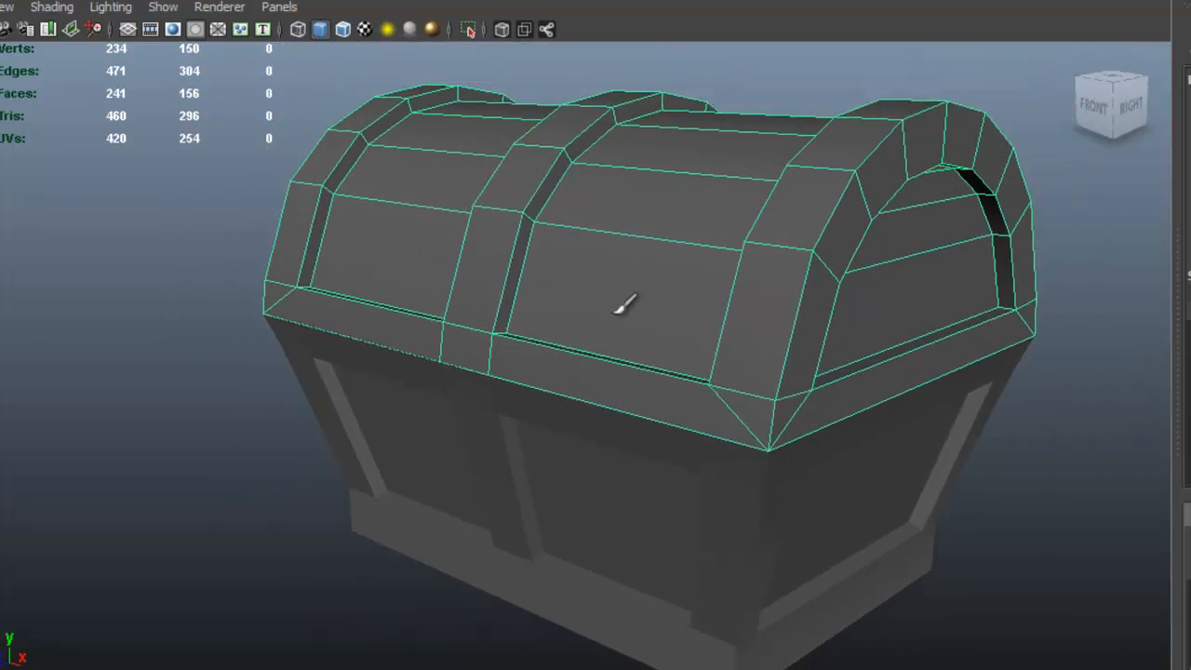
{"action": "left_click_drag", "start_coordinate": [647, 296], "coordinate": [532, 322], "text": "alt"}
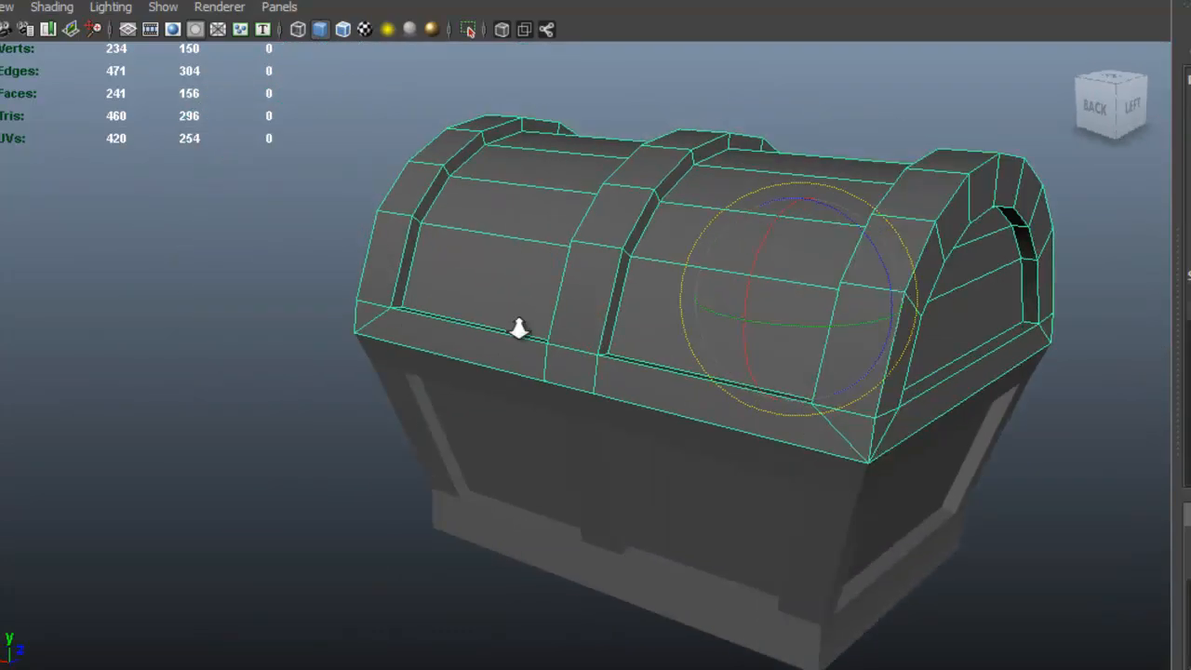
{"action": "scroll", "coordinate": [544, 321], "scroll_direction": "up", "scroll_amount": 3}
{"action": "right_click_drag", "start_coordinate": [549, 327], "coordinate": [540, 380]}
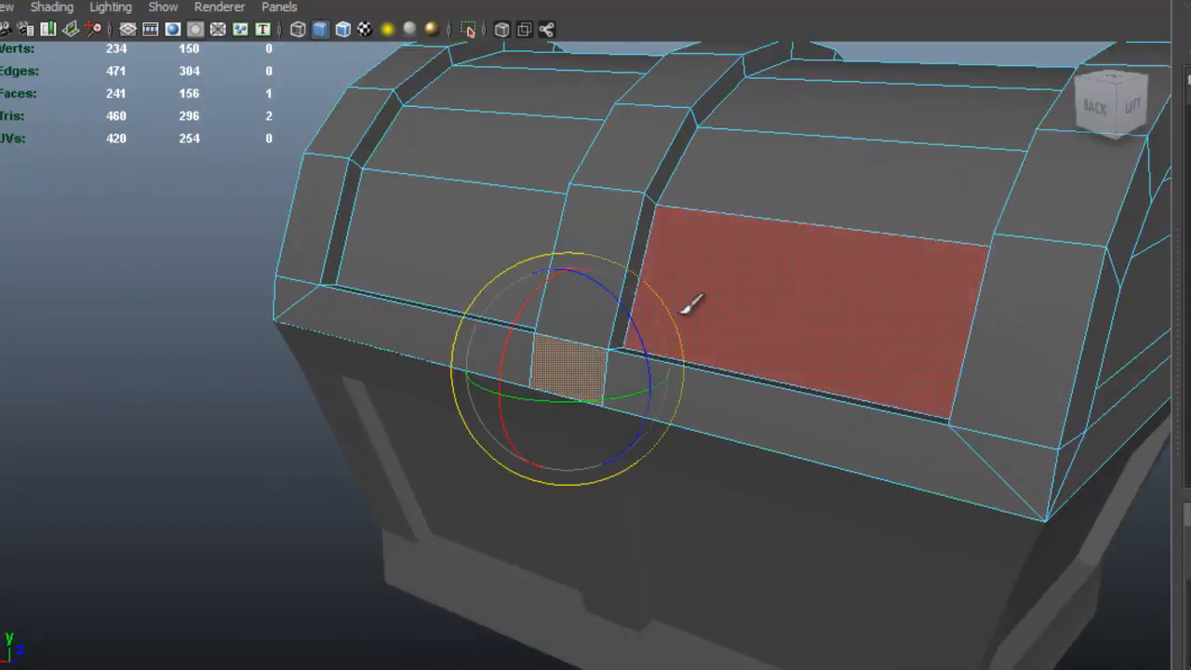
{"action": "left_click_drag", "start_coordinate": [614, 309], "coordinate": [543, 314], "text": "alt"}
{"action": "scroll", "coordinate": [543, 298], "scroll_direction": "up", "scroll_amount": 3}
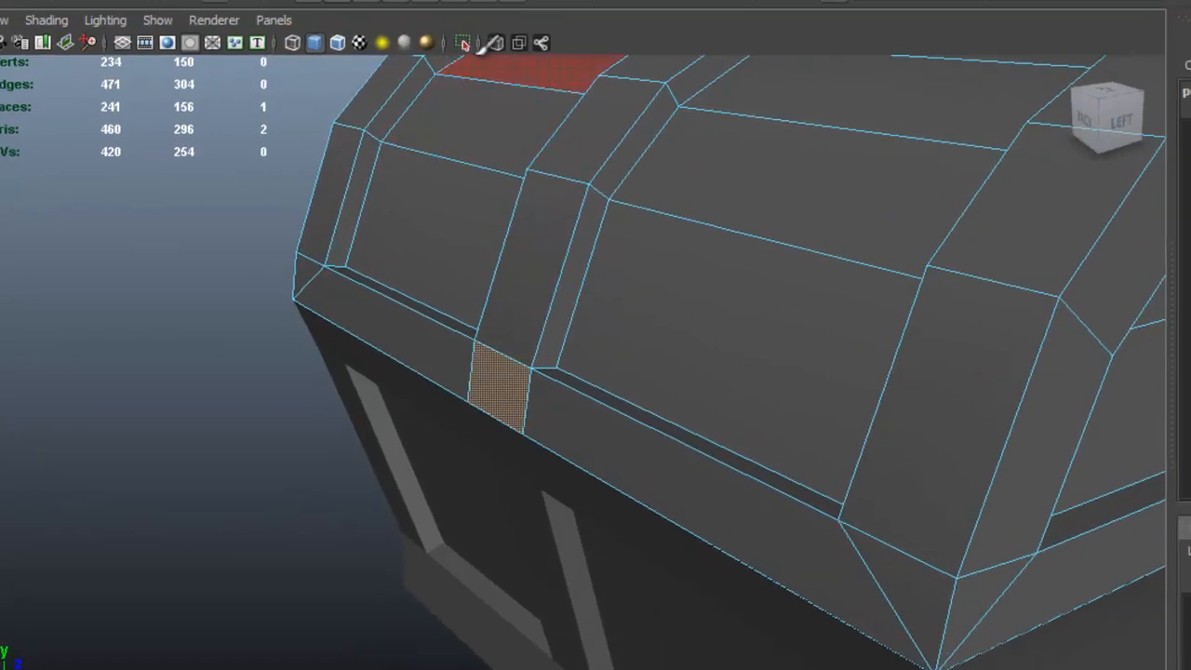
{"action": "left_click", "coordinate": [364, 13]}
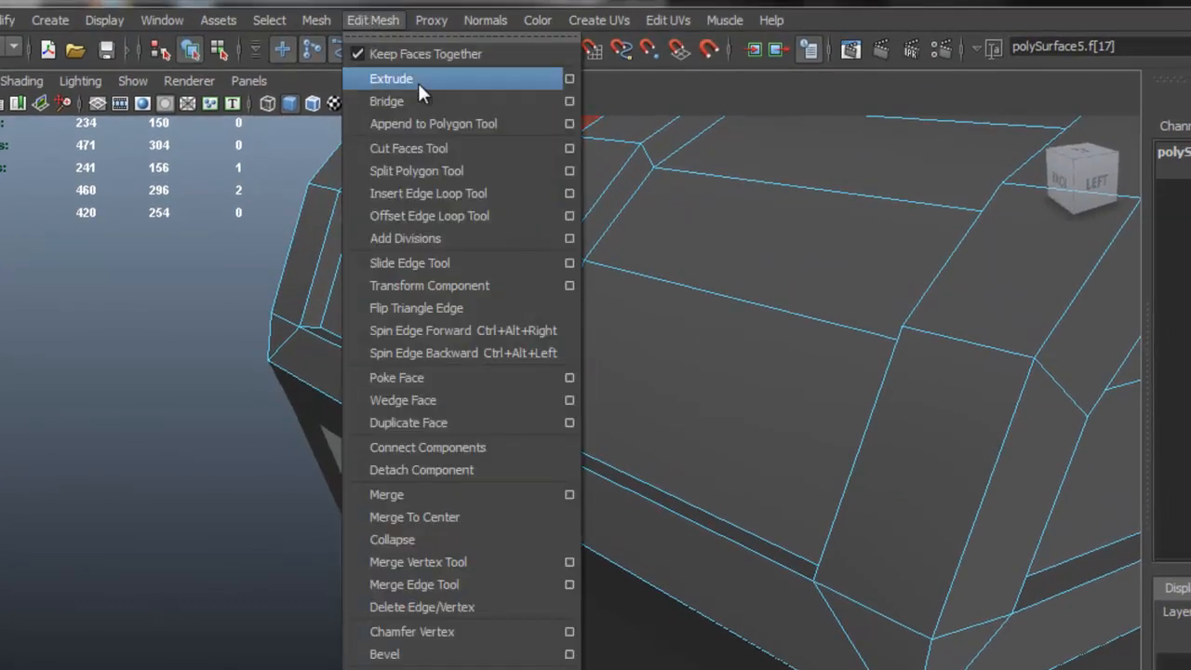
{"action": "left_click", "coordinate": [418, 83]}
{"action": "scroll", "coordinate": [473, 452], "scroll_direction": "up", "scroll_amount": 5}
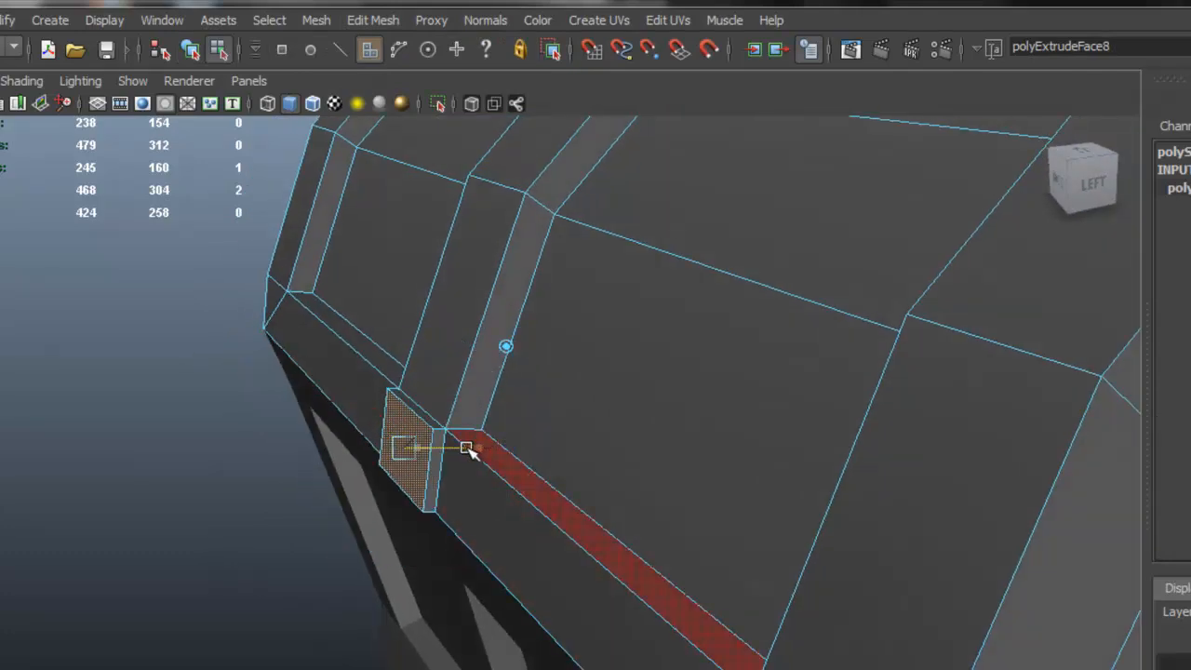
{"action": "left_click_drag", "start_coordinate": [618, 463], "coordinate": [751, 401], "text": "alt"}
{"action": "right_click_drag", "start_coordinate": [717, 322], "coordinate": [819, 296]}
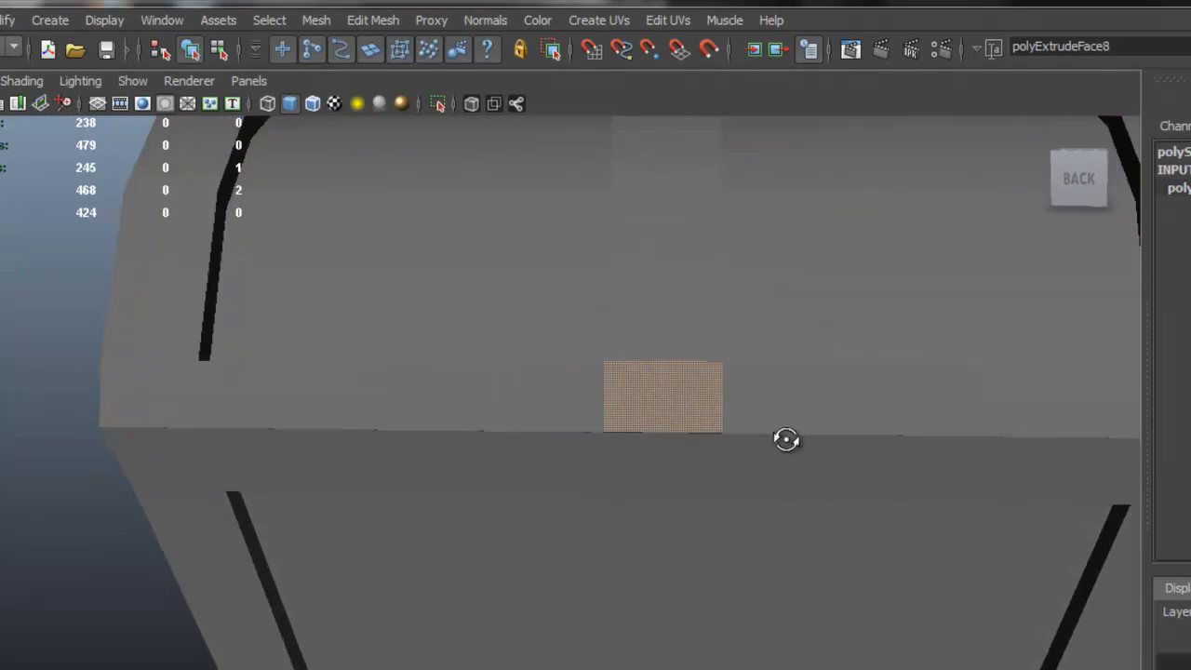
Select the chest body, extrude the matching middle face of its upper back rim outward, and return to object mode.
{"action": "left_click_drag", "start_coordinate": [814, 439], "coordinate": [542, 614], "text": "alt"}
{"action": "left_click", "coordinate": [558, 612]}
{"action": "right_click_drag", "start_coordinate": [652, 597], "coordinate": [618, 447], "text": "alt"}
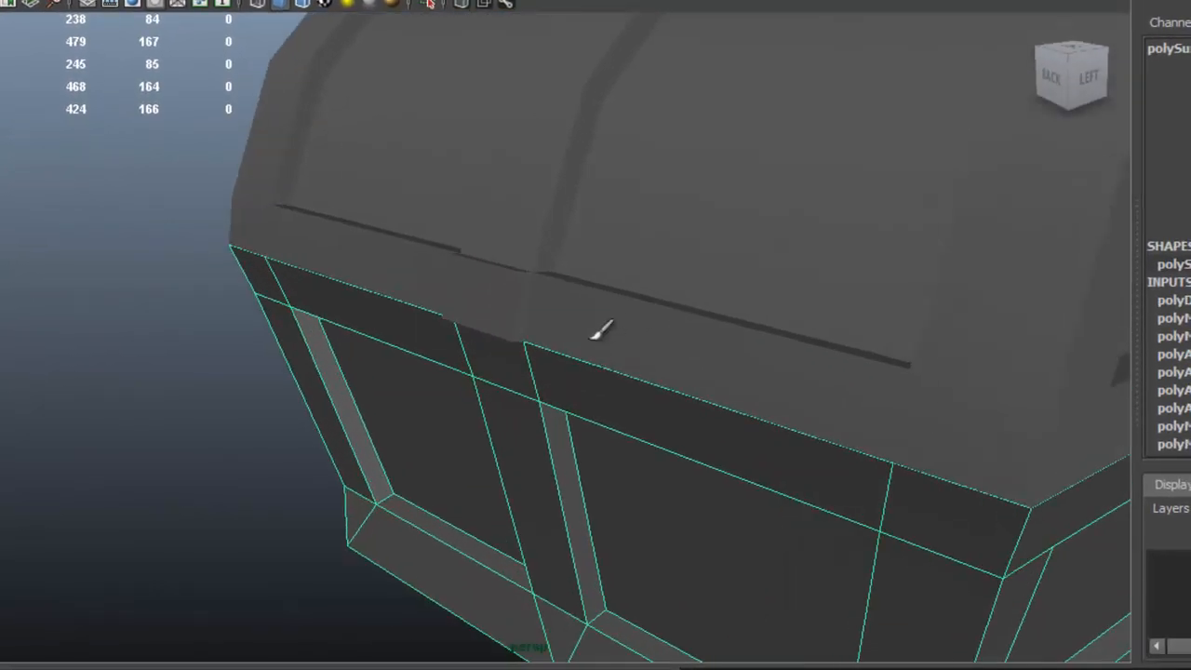
{"action": "left_click_drag", "start_coordinate": [605, 341], "coordinate": [546, 337], "text": "alt"}
{"action": "right_click_drag", "start_coordinate": [545, 338], "coordinate": [530, 364]}
{"action": "left_click", "coordinate": [530, 325]}
{"action": "left_click_drag", "start_coordinate": [530, 325], "coordinate": [465, 354], "text": "alt"}
{"action": "key", "text": "ctrl+e"}
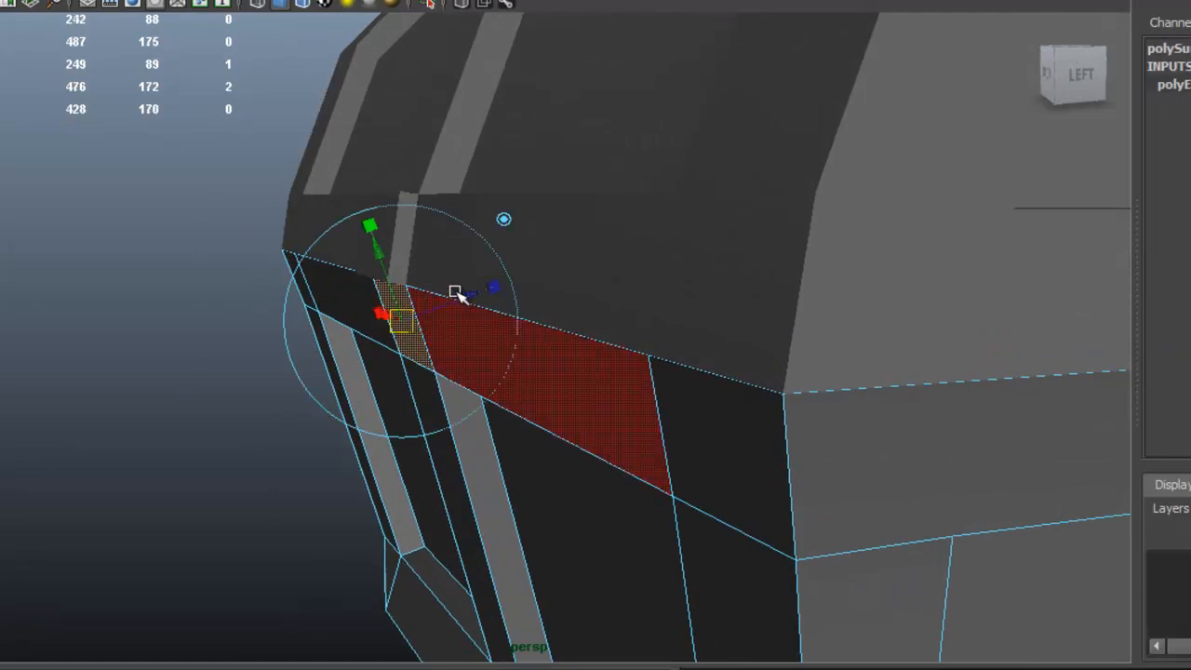
{"action": "left_click_drag", "start_coordinate": [445, 299], "coordinate": [427, 304], "text": "alt"}
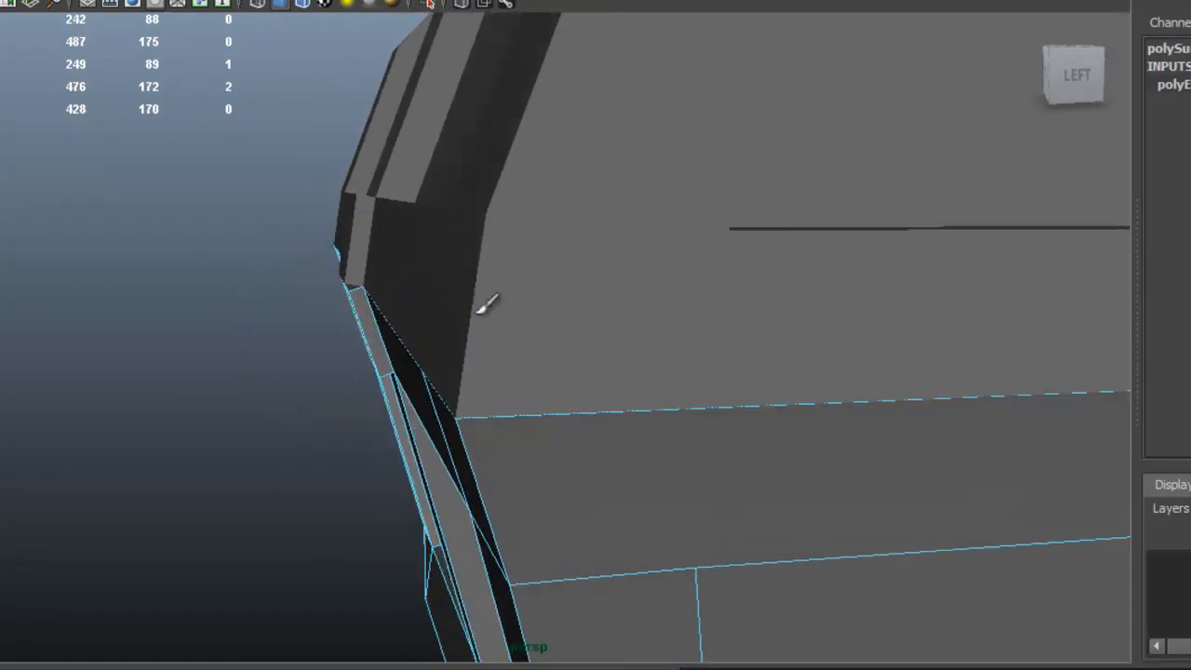
{"action": "right_click_drag", "start_coordinate": [451, 299], "coordinate": [404, 313], "text": "alt"}
{"action": "left_click_drag", "start_coordinate": [403, 313], "coordinate": [606, 314], "text": "alt"}
{"action": "right_click_drag", "start_coordinate": [606, 314], "coordinate": [693, 279]}
Select the chest body and isolate it in the viewport.
{"action": "scroll", "coordinate": [674, 295], "scroll_direction": "down", "scroll_amount": 5}
{"action": "left_click", "coordinate": [989, 497]}
{"action": "left_click_drag", "start_coordinate": [732, 380], "coordinate": [668, 361], "text": "alt"}
{"action": "middle_click_drag", "start_coordinate": [672, 361], "coordinate": [558, 375], "text": "alt"}
{"action": "left_click_drag", "start_coordinate": [559, 375], "coordinate": [540, 318], "text": "alt"}
{"action": "left_click", "coordinate": [533, 313]}
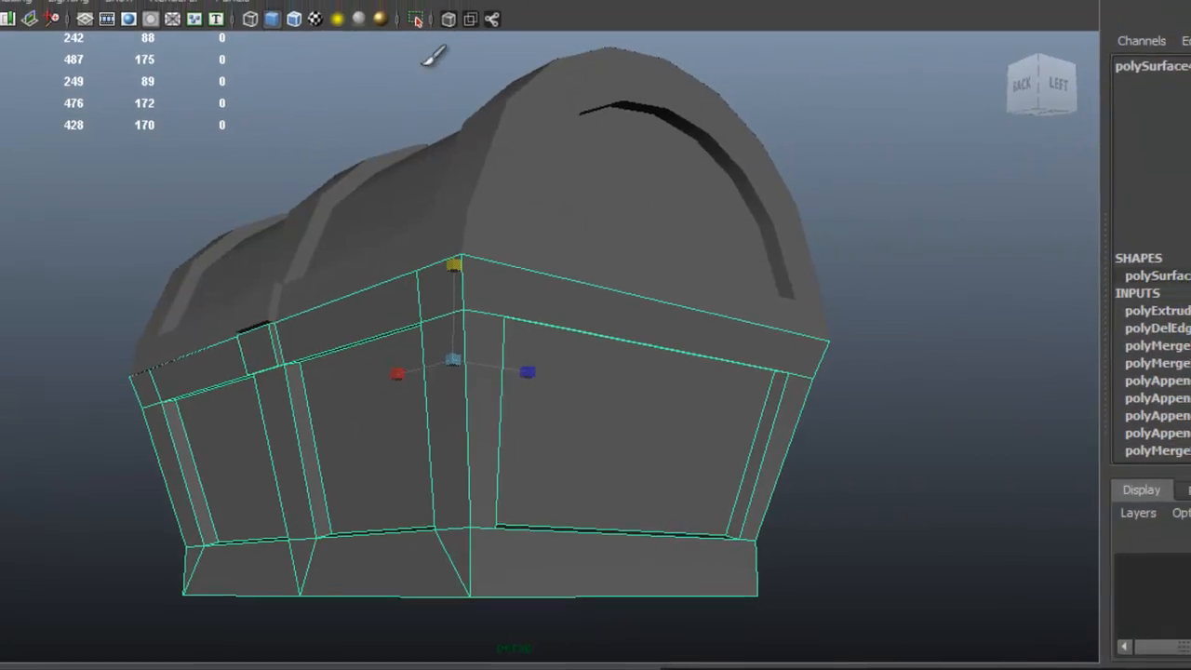
{"action": "left_click", "coordinate": [416, 16]}
{"action": "left_click_drag", "start_coordinate": [491, 152], "coordinate": [528, 294], "text": "alt"}
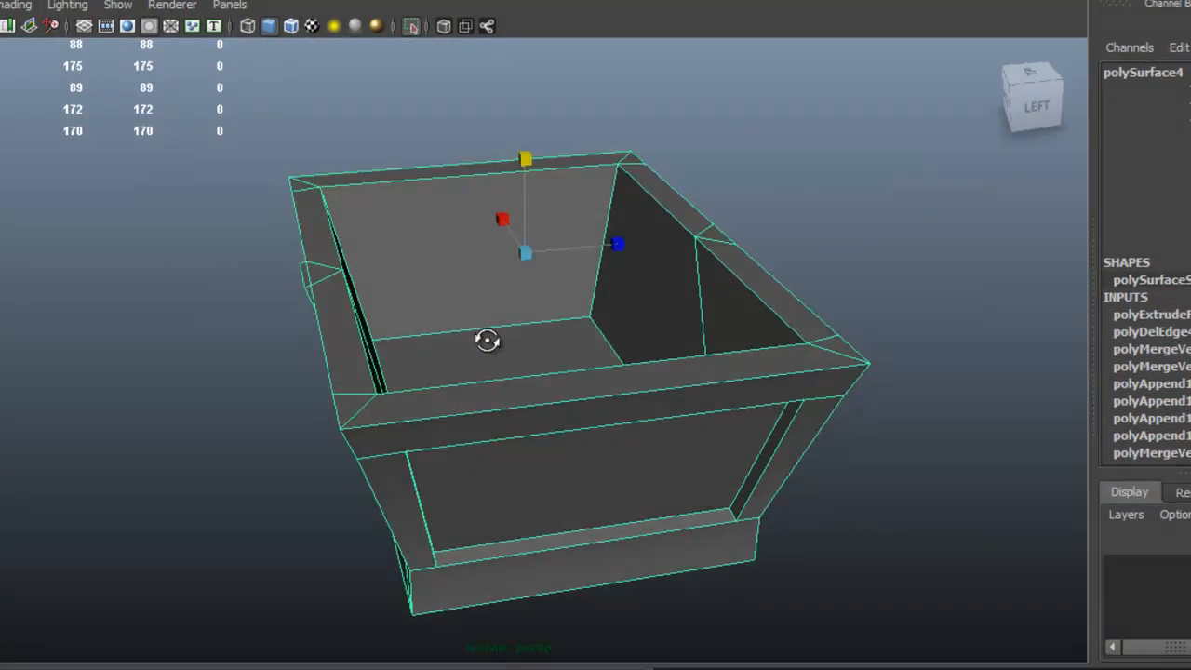
Connect the panel's upper vertex nearest the back to the adjacent rim corner on the body's left end.
{"action": "scroll", "coordinate": [346, 356], "scroll_direction": "up", "scroll_amount": 3}
{"action": "right_click_drag", "start_coordinate": [366, 328], "coordinate": [330, 338]}
{"action": "scroll", "coordinate": [425, 369], "scroll_direction": "up", "scroll_amount": 2}
{"action": "left_click_drag", "start_coordinate": [425, 369], "coordinate": [270, 330], "text": "alt"}
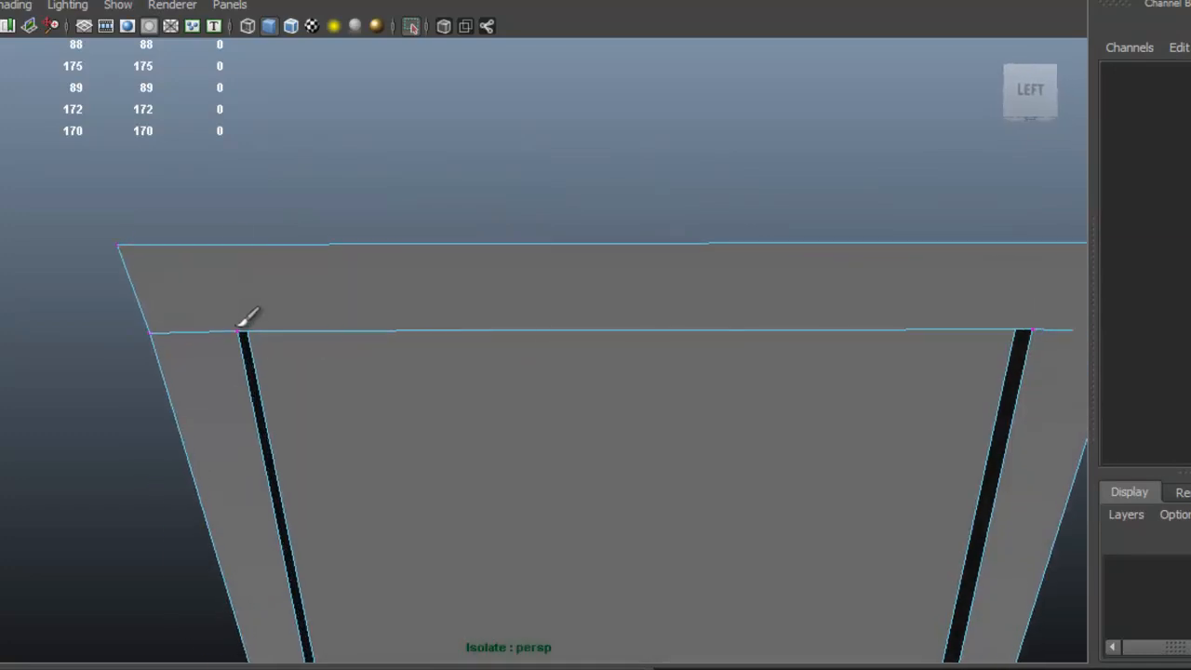
{"action": "left_click", "coordinate": [241, 330]}
{"action": "left_click_drag", "start_coordinate": [202, 281], "coordinate": [296, 434], "text": "alt"}
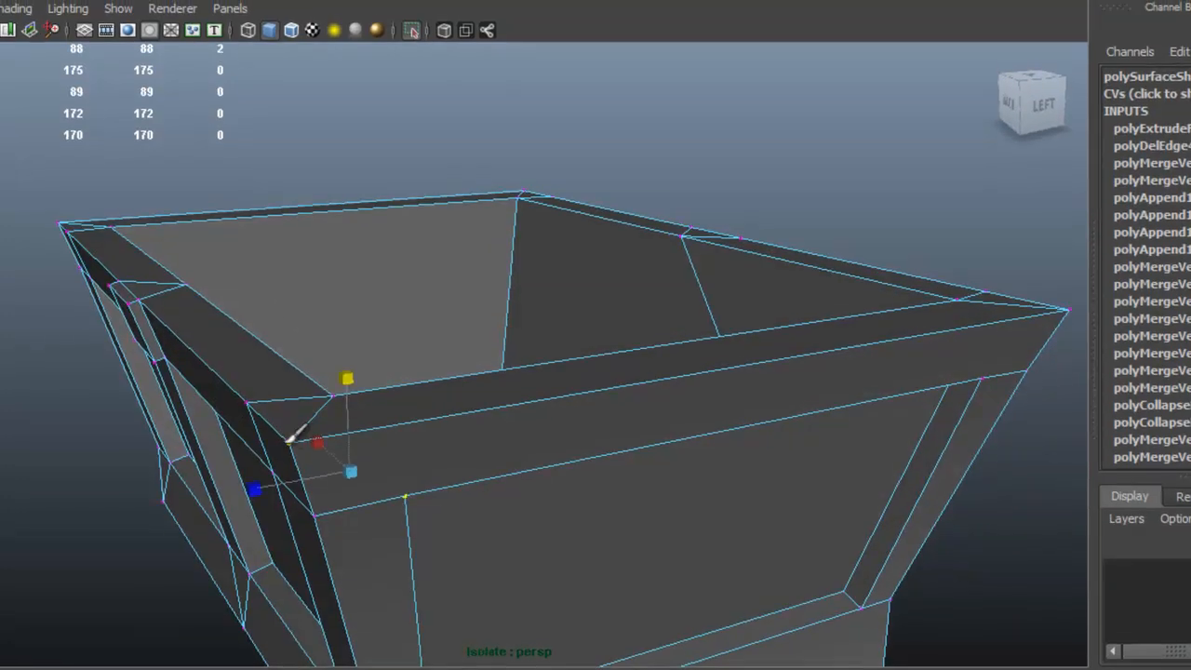
{"action": "left_click", "coordinate": [359, 20]}
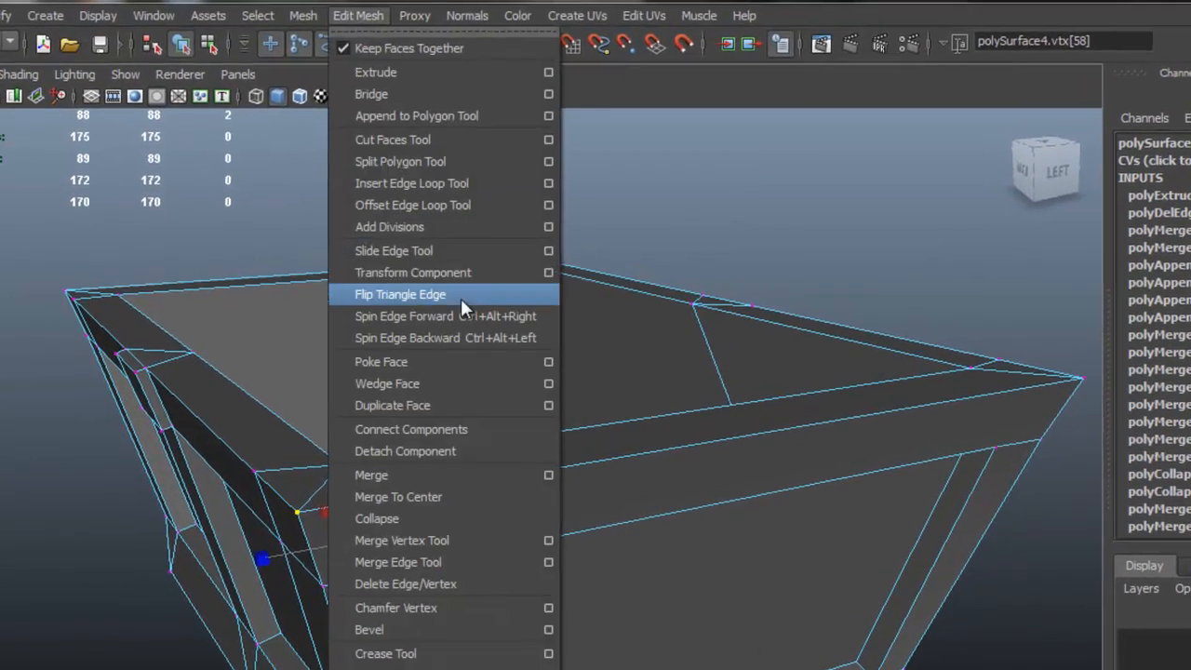
{"action": "left_click", "coordinate": [483, 430]}
Connect the panel's other upper corner vertex to its adjacent rim corner on the body's left end.
{"action": "left_click_drag", "start_coordinate": [498, 424], "coordinate": [718, 464], "text": "alt"}
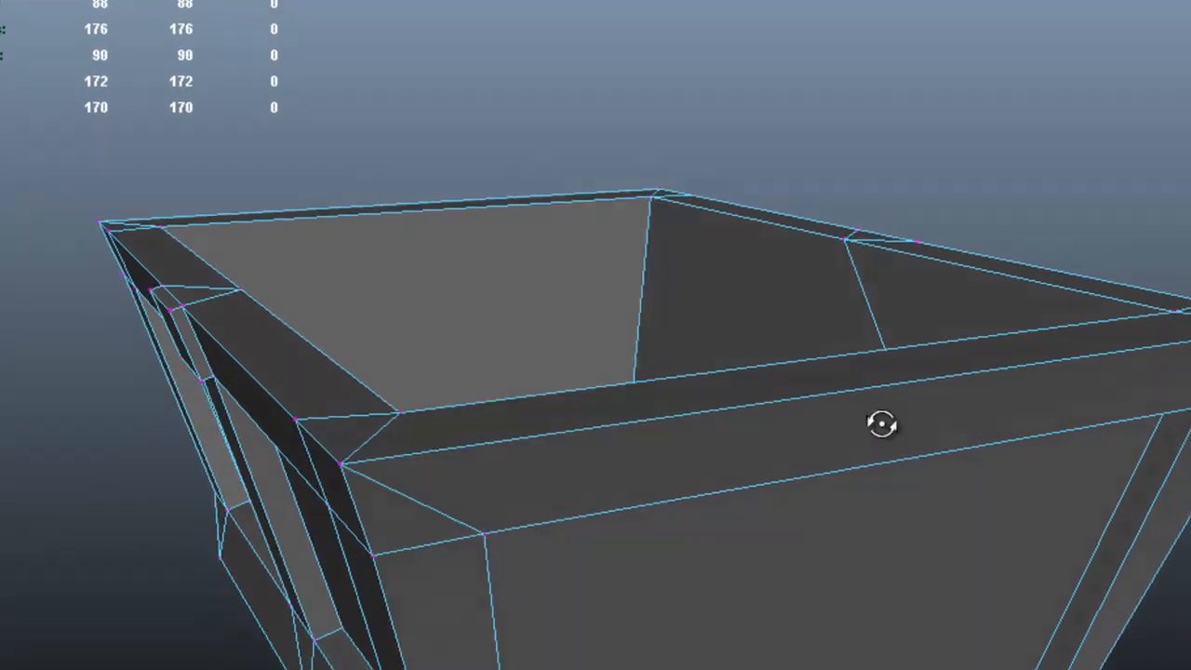
{"action": "left_click_drag", "start_coordinate": [881, 424], "coordinate": [531, 385], "text": "alt"}
{"action": "middle_click_drag", "start_coordinate": [531, 385], "coordinate": [730, 381], "text": "alt"}
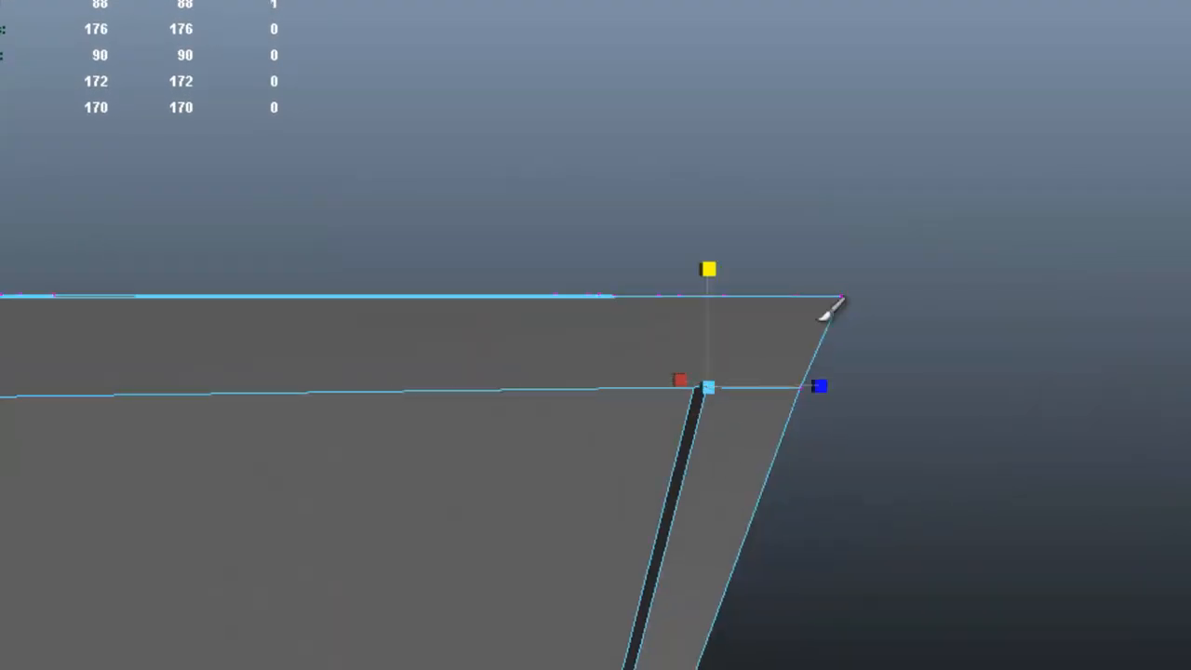
{"action": "left_click_drag", "start_coordinate": [949, 307], "coordinate": [769, 301], "text": "alt"}
Connect both upper corner vertices of the panel on the body's right end to their adjacent rim corners.
{"action": "right_click_drag", "start_coordinate": [768, 301], "coordinate": [589, 270], "text": "alt"}
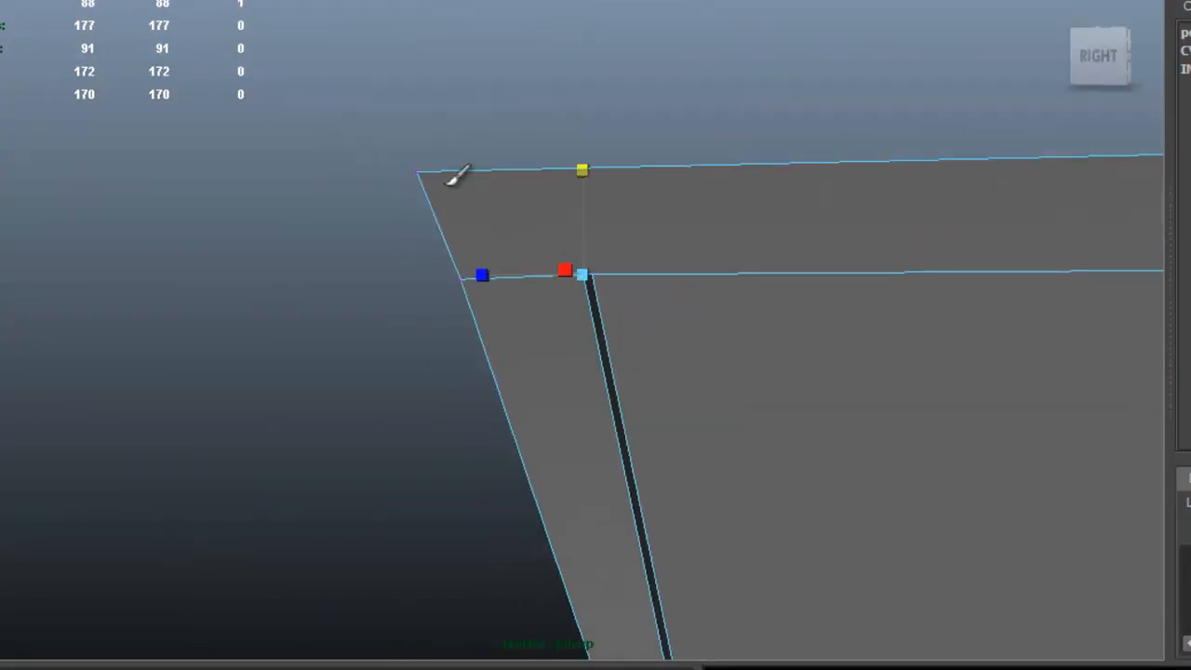
{"action": "left_click_drag", "start_coordinate": [510, 183], "coordinate": [459, 266], "text": "alt"}
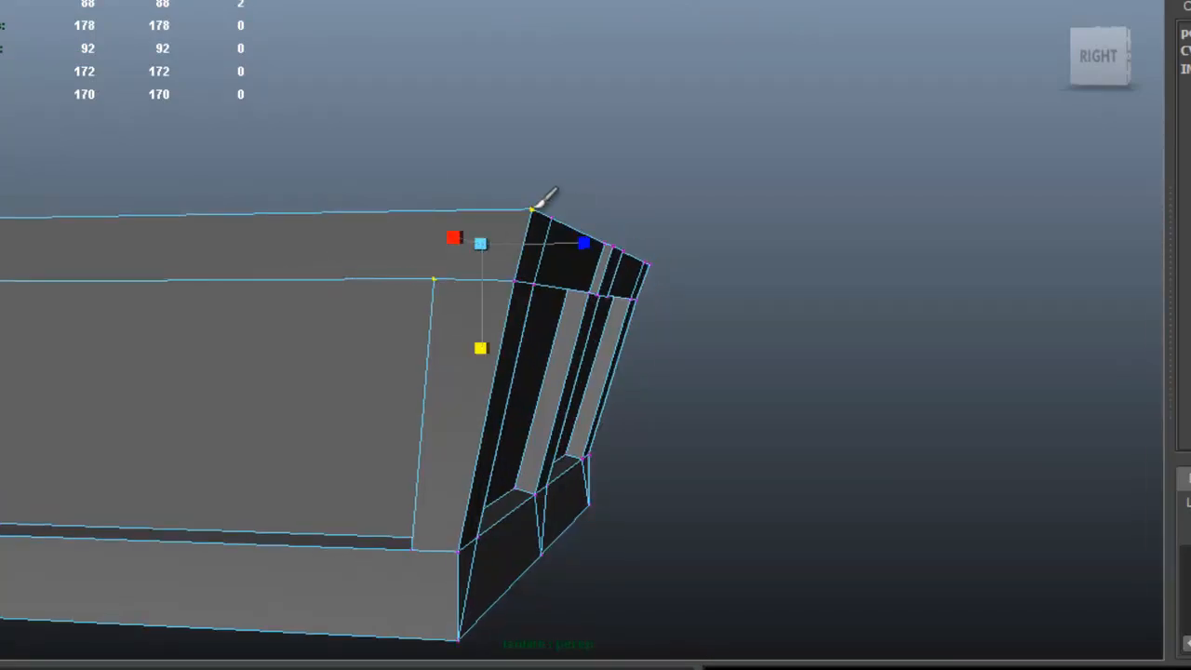
{"action": "left_click_drag", "start_coordinate": [642, 261], "coordinate": [523, 309], "text": "alt"}
{"action": "right_click_drag", "start_coordinate": [569, 344], "coordinate": [538, 333], "text": "alt"}
{"action": "middle_click_drag", "start_coordinate": [548, 333], "coordinate": [556, 279], "text": "alt"}
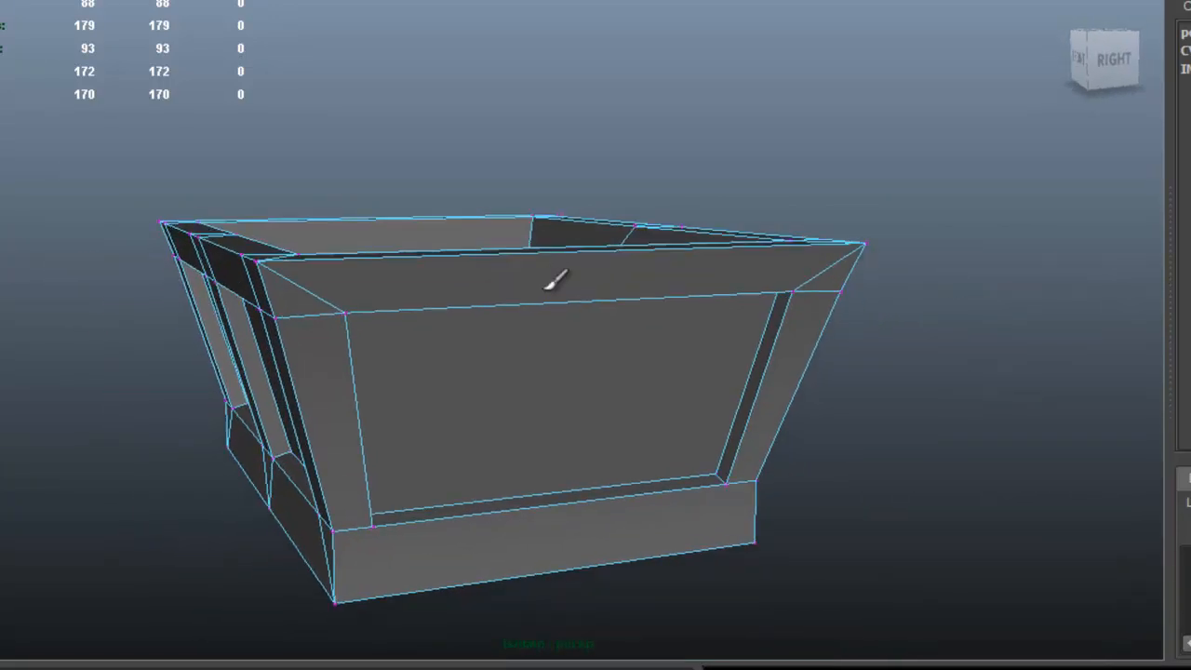
Return to object mode and turn off isolation so the whole chest is shown.
{"action": "left_click_drag", "start_coordinate": [577, 312], "coordinate": [650, 365], "text": "alt"}
{"action": "right_click_drag", "start_coordinate": [644, 301], "coordinate": [760, 271]}
{"action": "left_click", "coordinate": [764, 127]}
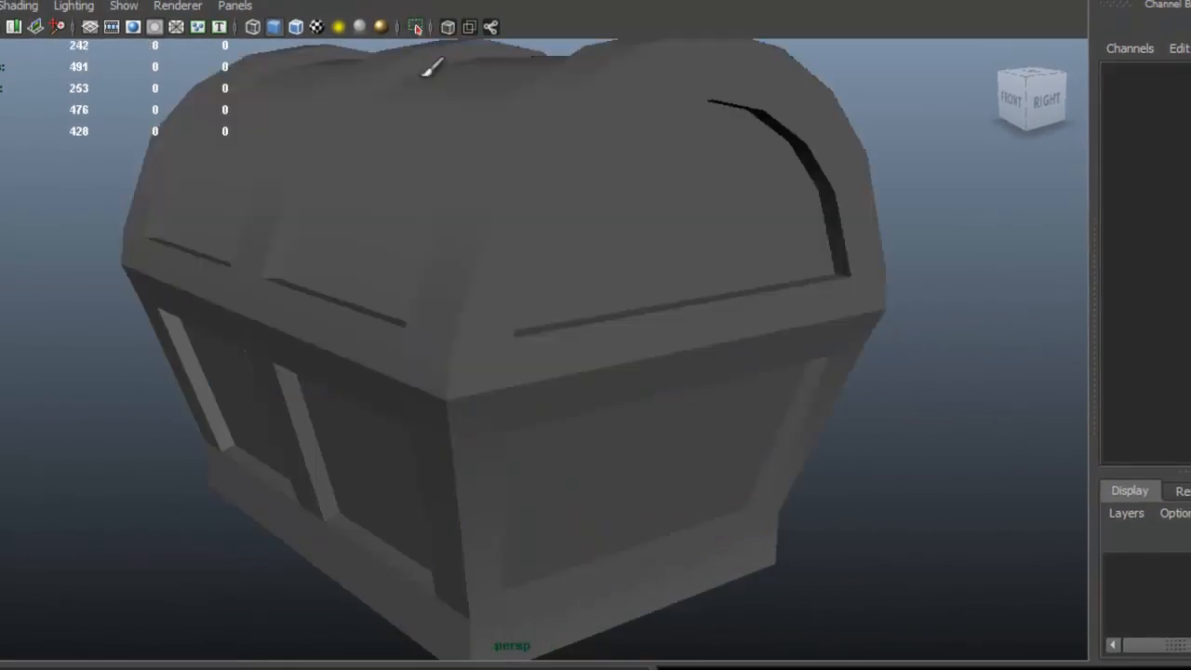
{"action": "left_click_drag", "start_coordinate": [425, 66], "coordinate": [497, 257], "text": "alt"}
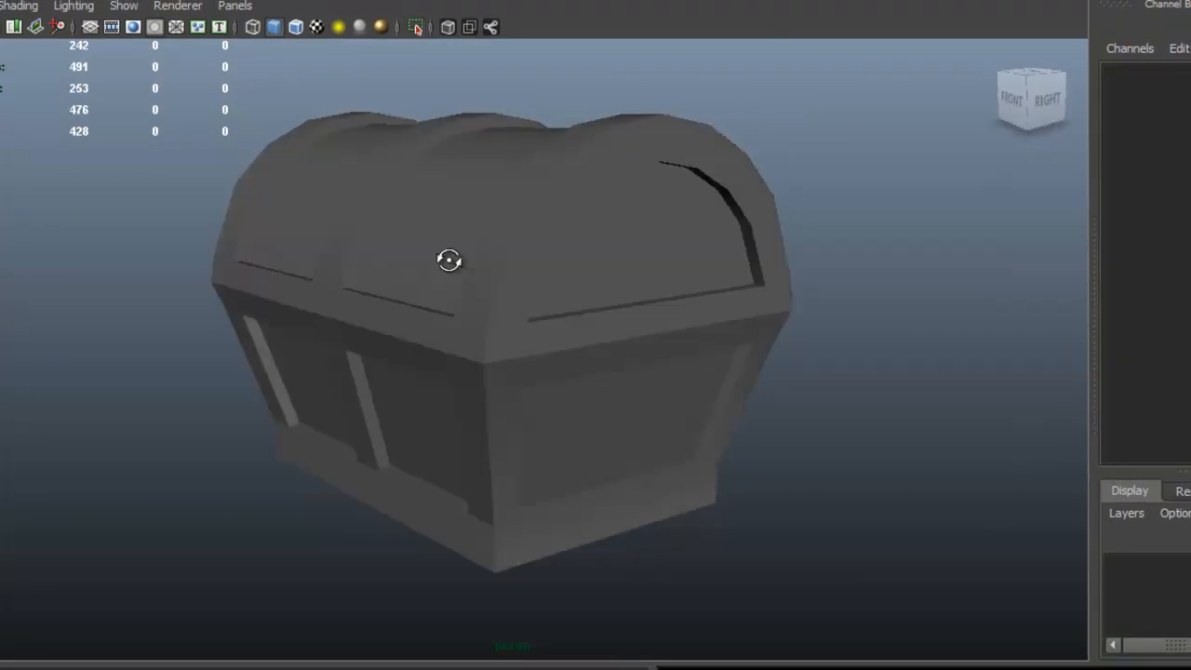
Create a polygon torus and scale it up uniformly to about 122.
{"action": "left_click", "coordinate": [147, 26]}
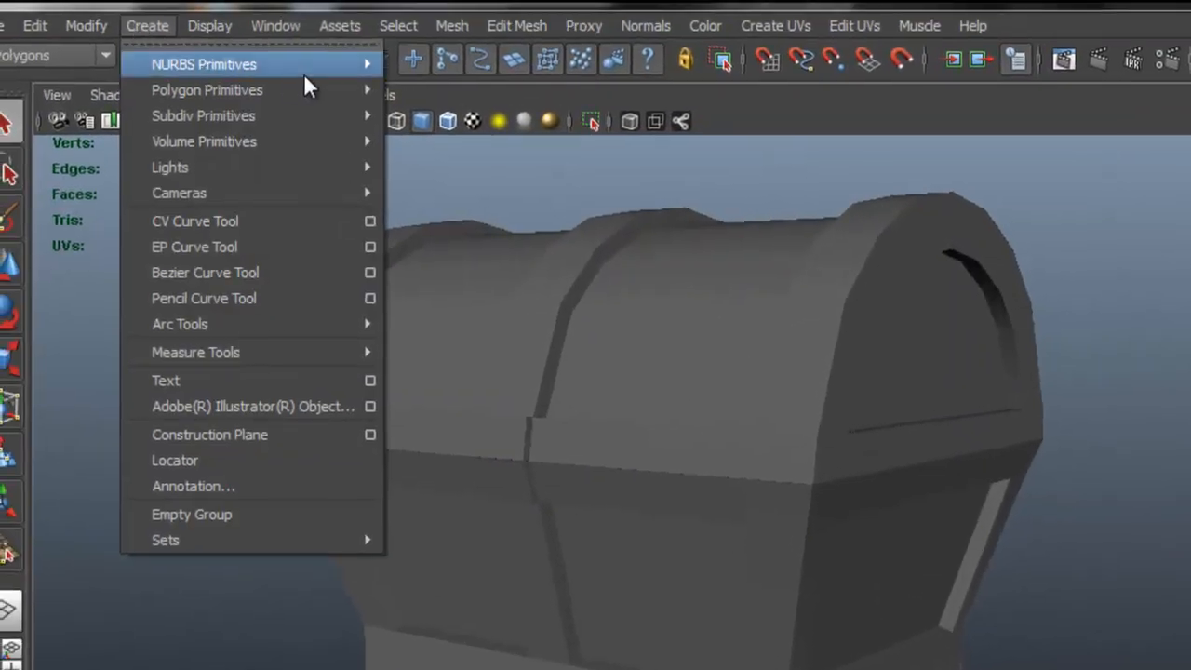
{"action": "mouse_move", "coordinate": [315, 91]}
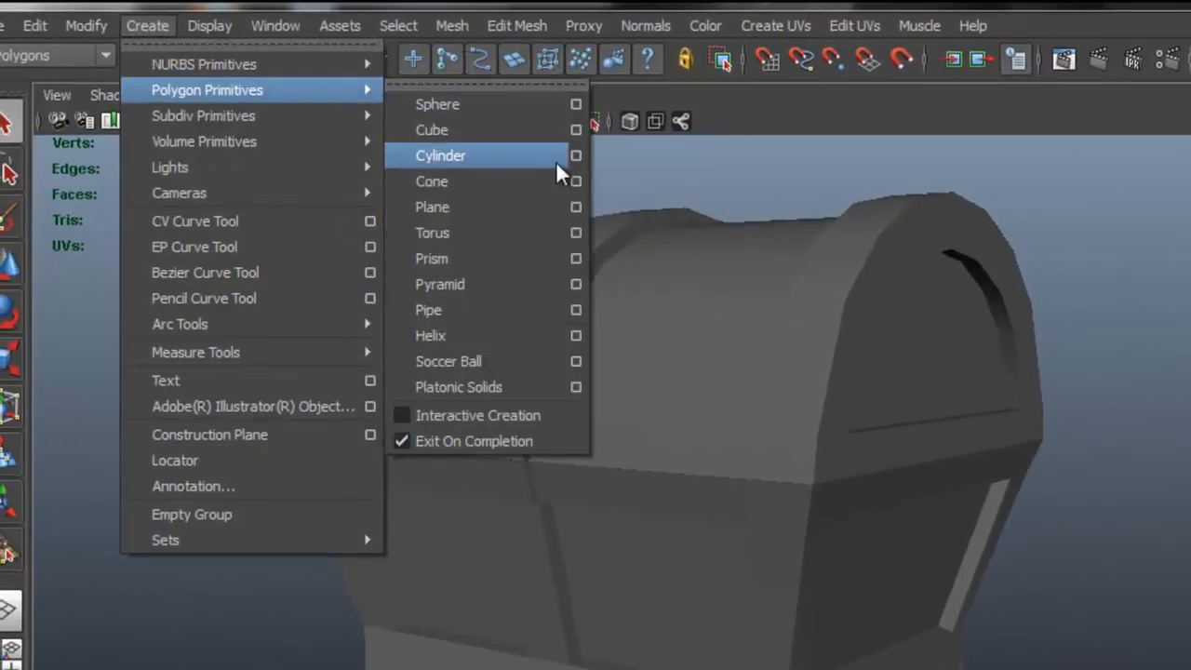
{"action": "left_click", "coordinate": [536, 235]}
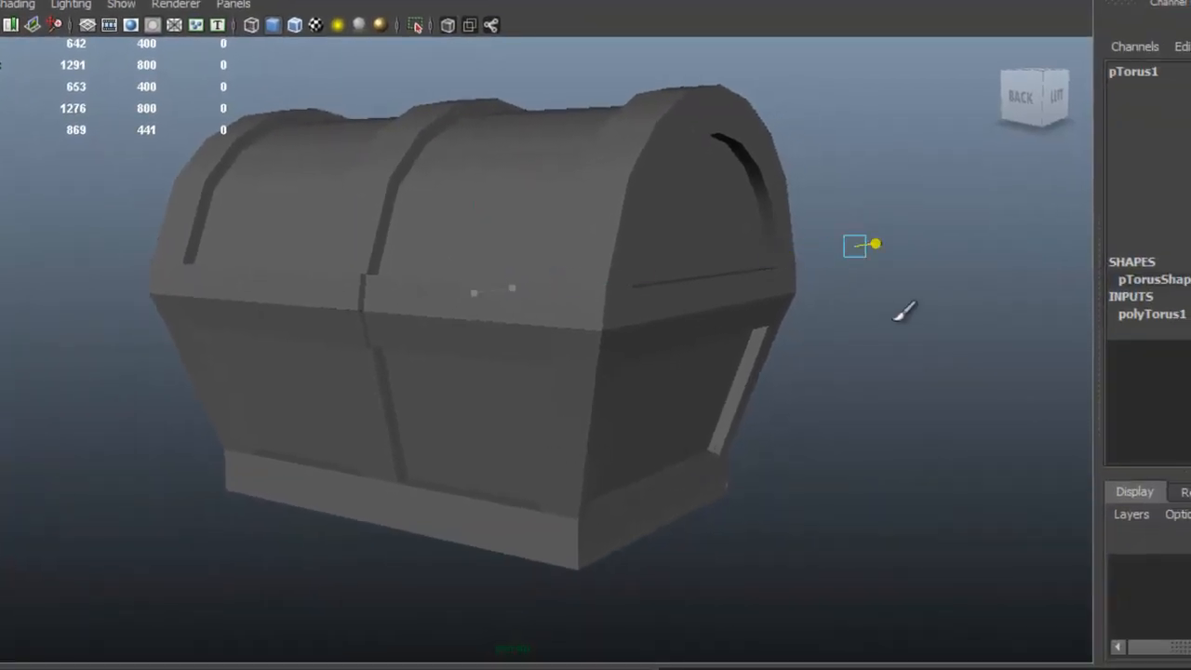
{"action": "left_click_drag", "start_coordinate": [877, 239], "coordinate": [898, 279]}
{"action": "scroll", "coordinate": [891, 282], "scroll_direction": "down", "scroll_amount": 4}
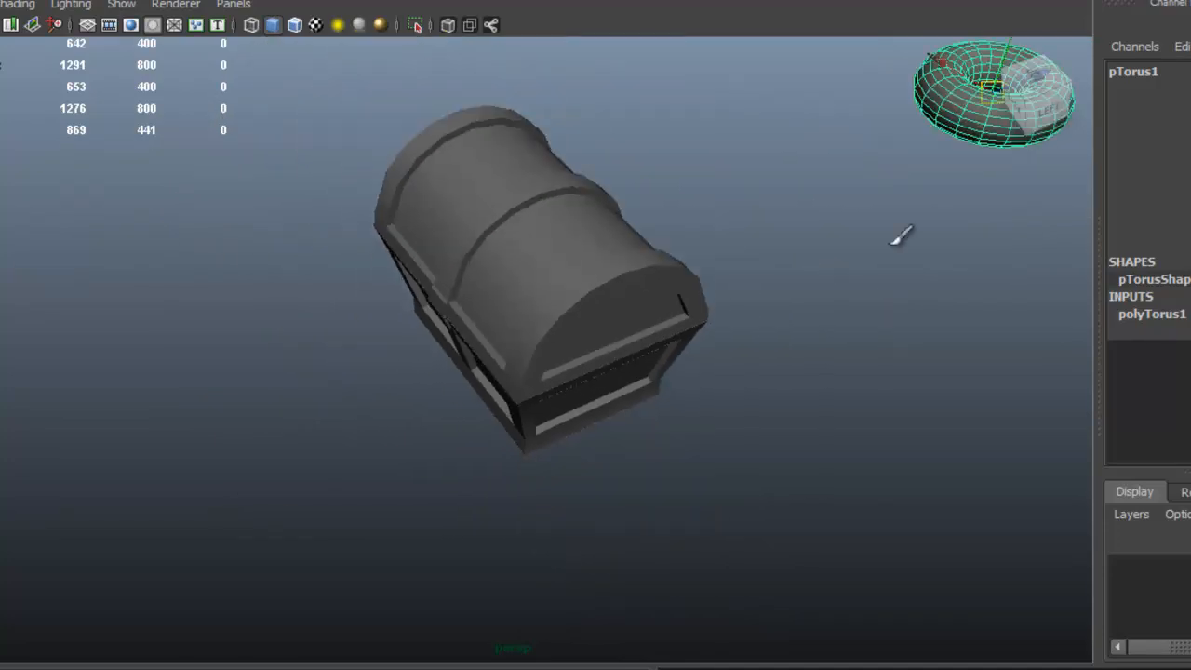
Move the torus beside the chest's left end to about X -565.9, Z -132 and scale it down to about 40.5.
{"action": "middle_click_drag", "start_coordinate": [901, 183], "coordinate": [739, 242], "text": "alt"}
{"action": "left_click_drag", "start_coordinate": [917, 107], "coordinate": [440, 315]}
{"action": "left_click_drag", "start_coordinate": [415, 268], "coordinate": [544, 460]}
{"action": "middle_click_drag", "start_coordinate": [552, 404], "coordinate": [580, 314], "text": "alt"}
{"action": "scroll", "coordinate": [656, 340], "scroll_direction": "up", "scroll_amount": 4}
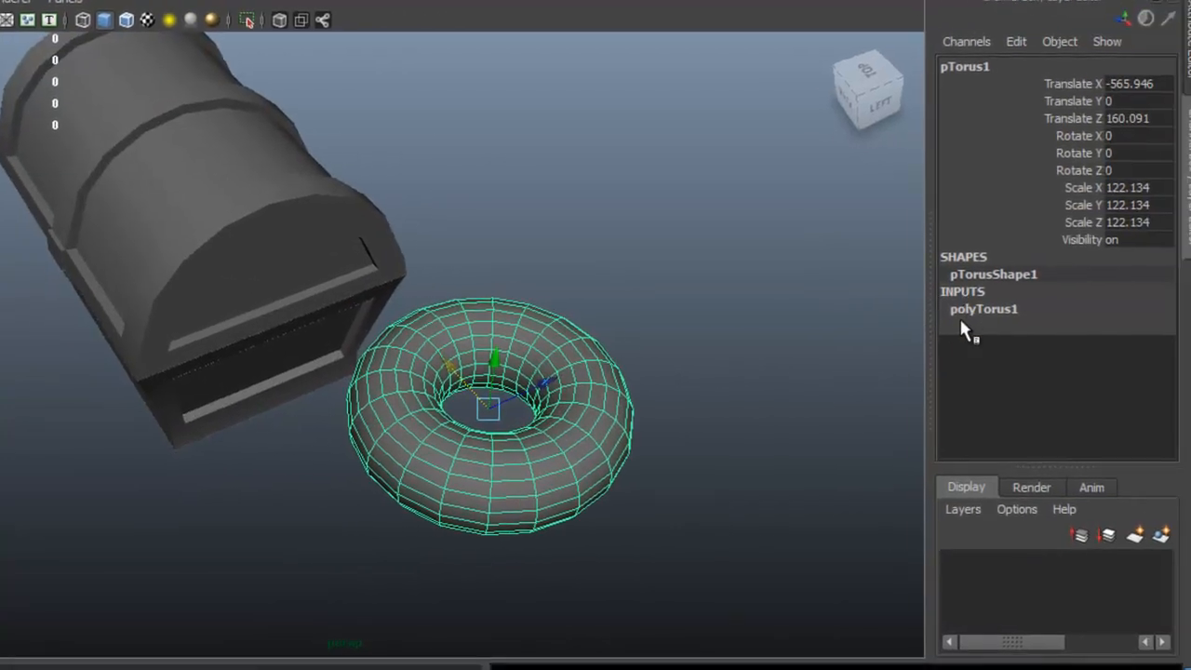
{"action": "left_click_drag", "start_coordinate": [482, 390], "coordinate": [367, 373]}
{"action": "left_click_drag", "start_coordinate": [404, 439], "coordinate": [419, 316], "text": "alt"}
Set the torus's Subdivisions Axis and Subdivisions Height to 8.
{"action": "left_click", "coordinate": [977, 310]}
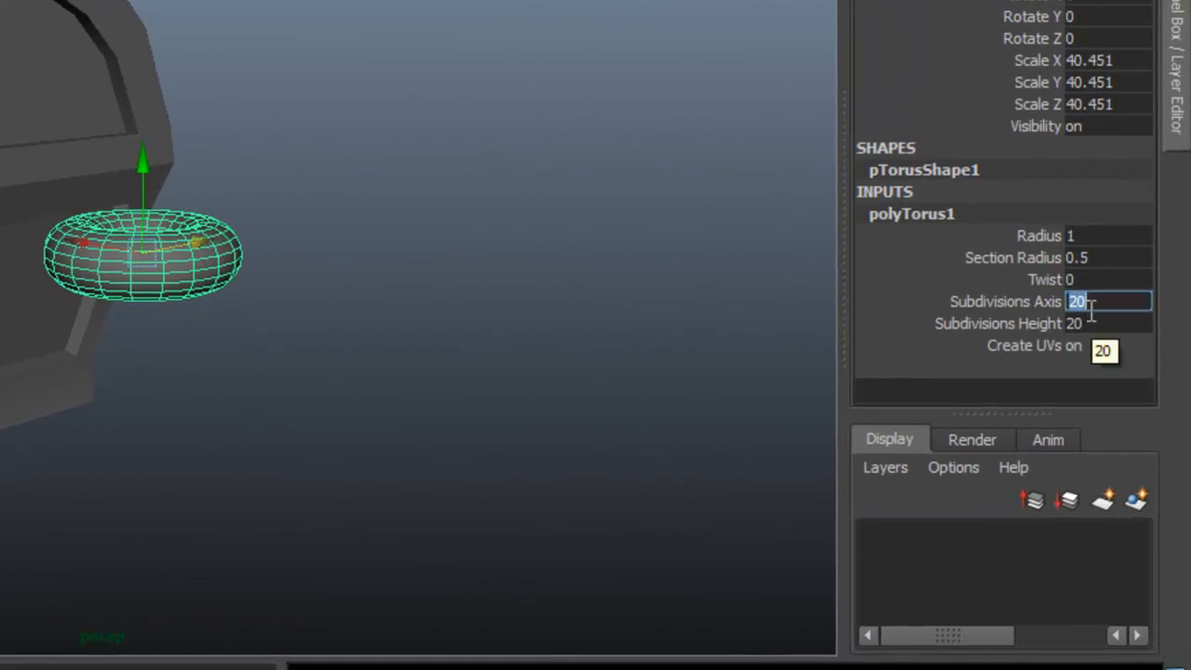
{"action": "type", "text": "8"}
{"action": "key", "text": "Tab"}
{"action": "type", "text": "8"}
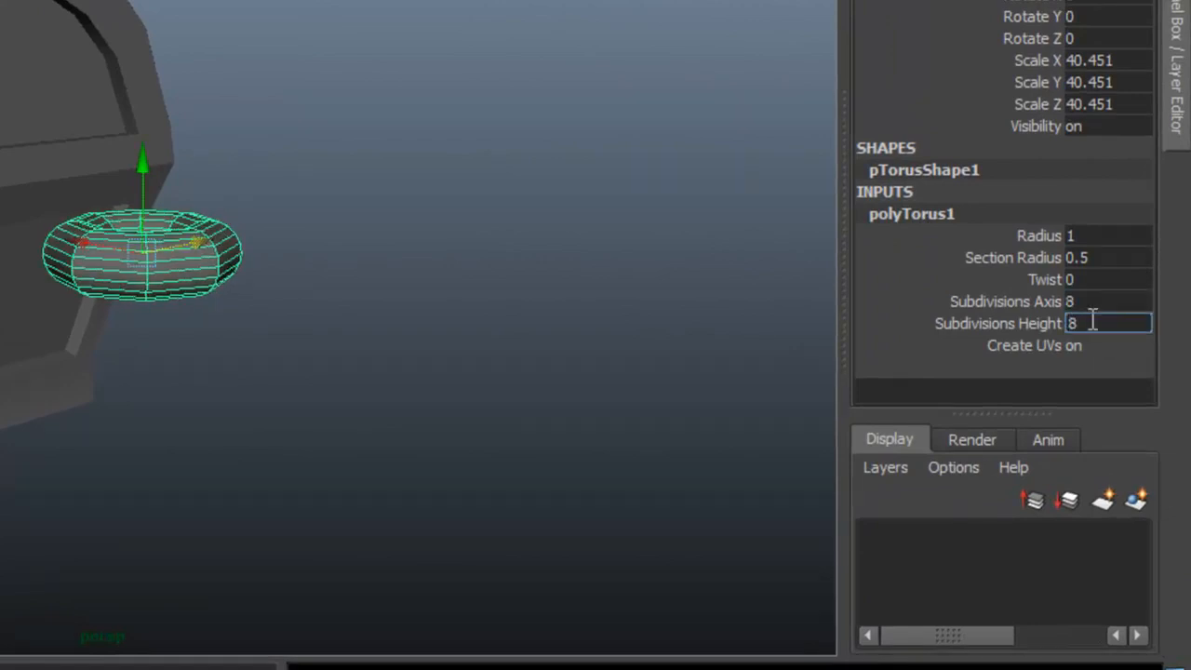
{"action": "key", "text": "Return"}
Reduce the torus's section radius to make a thinner ring.
{"action": "left_click_drag", "start_coordinate": [324, 233], "coordinate": [375, 236], "text": "alt"}
{"action": "right_click_drag", "start_coordinate": [375, 236], "coordinate": [494, 334], "text": "alt"}
{"action": "middle_click_drag", "start_coordinate": [448, 356], "coordinate": [369, 317], "text": "alt"}
{"action": "left_click_drag", "start_coordinate": [370, 318], "coordinate": [373, 289], "text": "alt"}
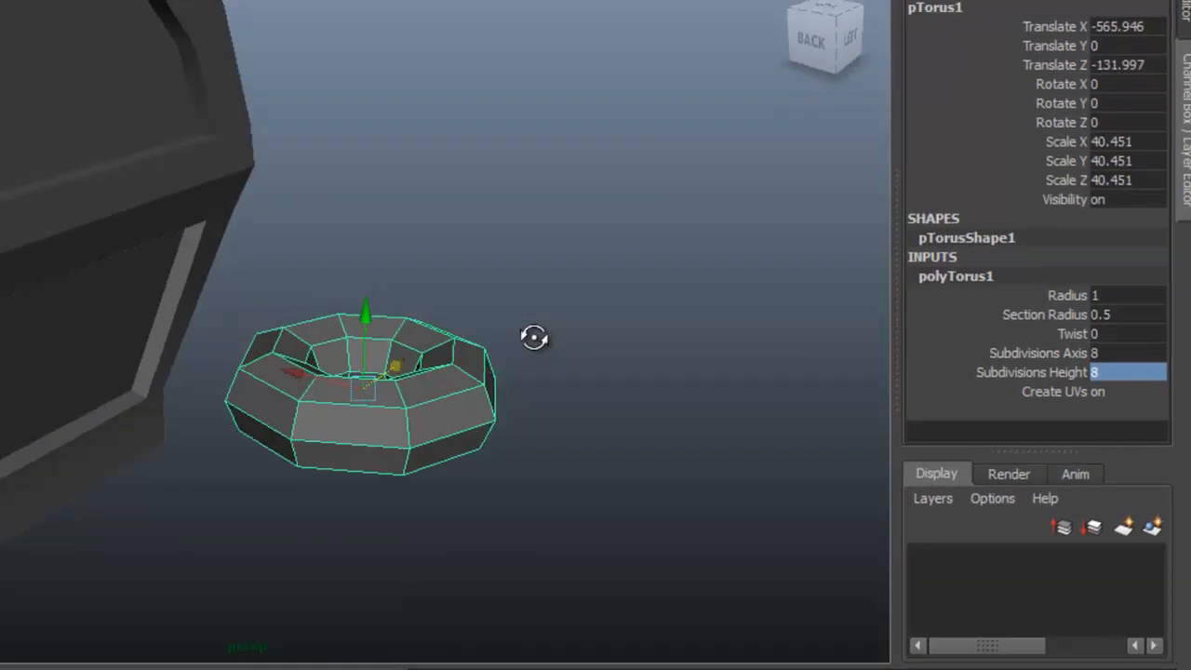
{"action": "left_click_drag", "start_coordinate": [534, 337], "coordinate": [511, 409], "text": "alt"}
{"action": "middle_click_drag", "start_coordinate": [490, 374], "coordinate": [459, 227], "text": "alt"}
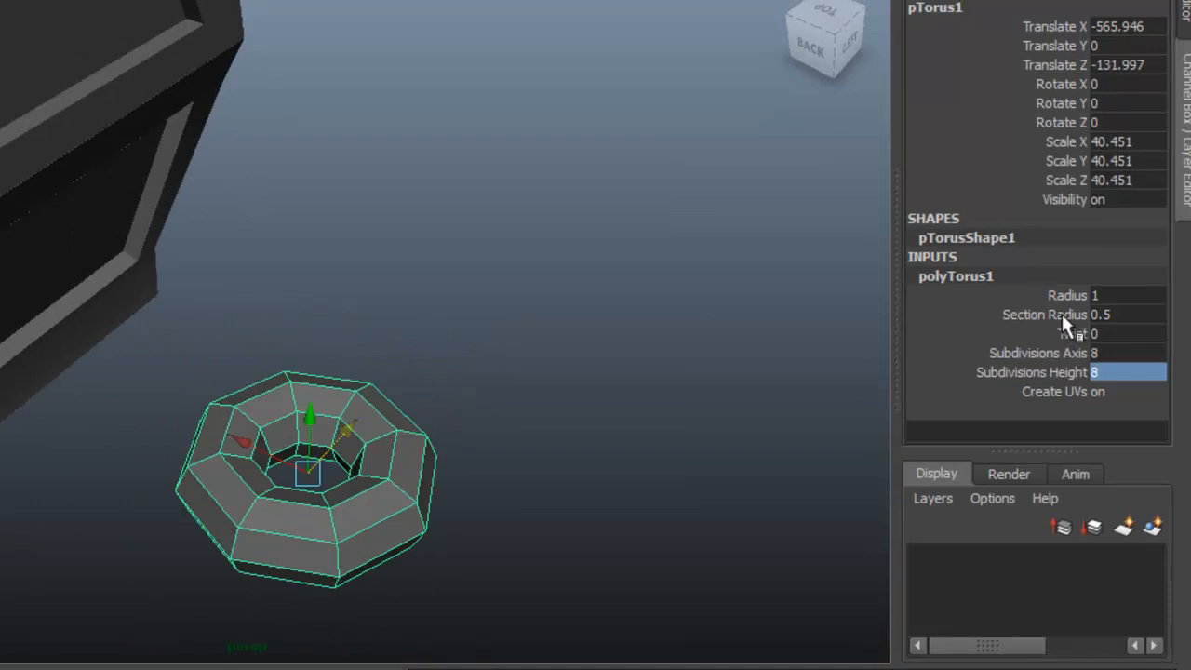
{"action": "left_click", "coordinate": [1060, 314]}
{"action": "middle_click_drag", "start_coordinate": [497, 377], "coordinate": [507, 385]}
{"action": "left_click_drag", "start_coordinate": [442, 359], "coordinate": [476, 298], "text": "alt"}
Scale the ring down uniformly to about 16.07.
{"action": "left_click", "coordinate": [519, 256]}
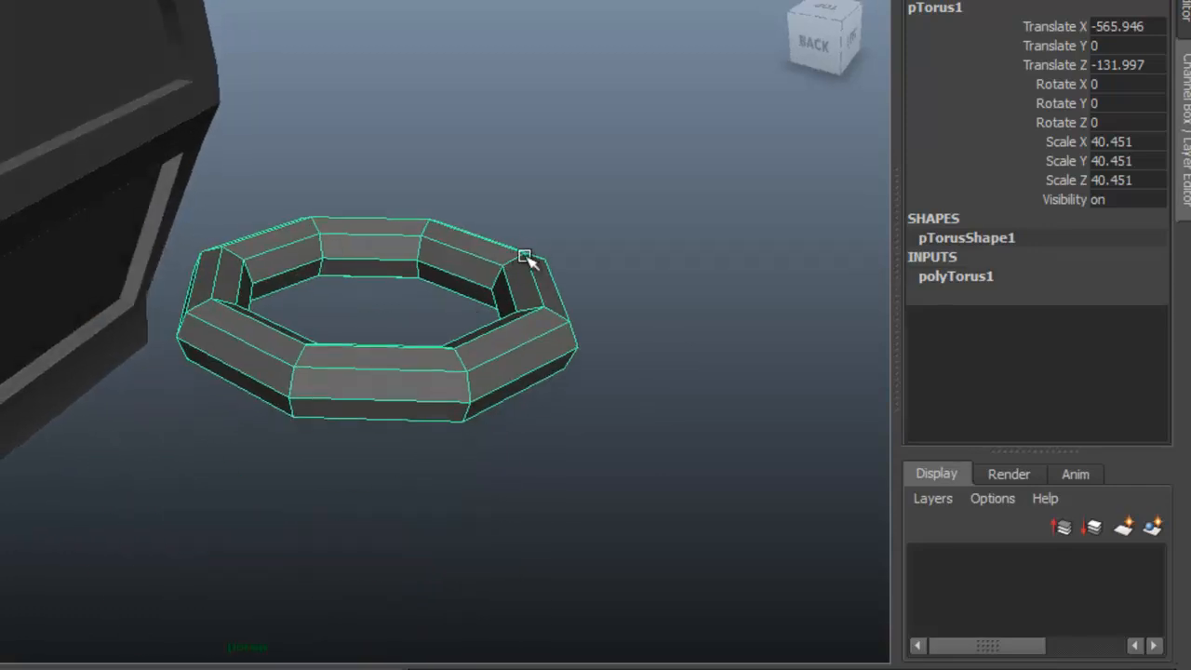
{"action": "left_click_drag", "start_coordinate": [377, 297], "coordinate": [199, 246]}
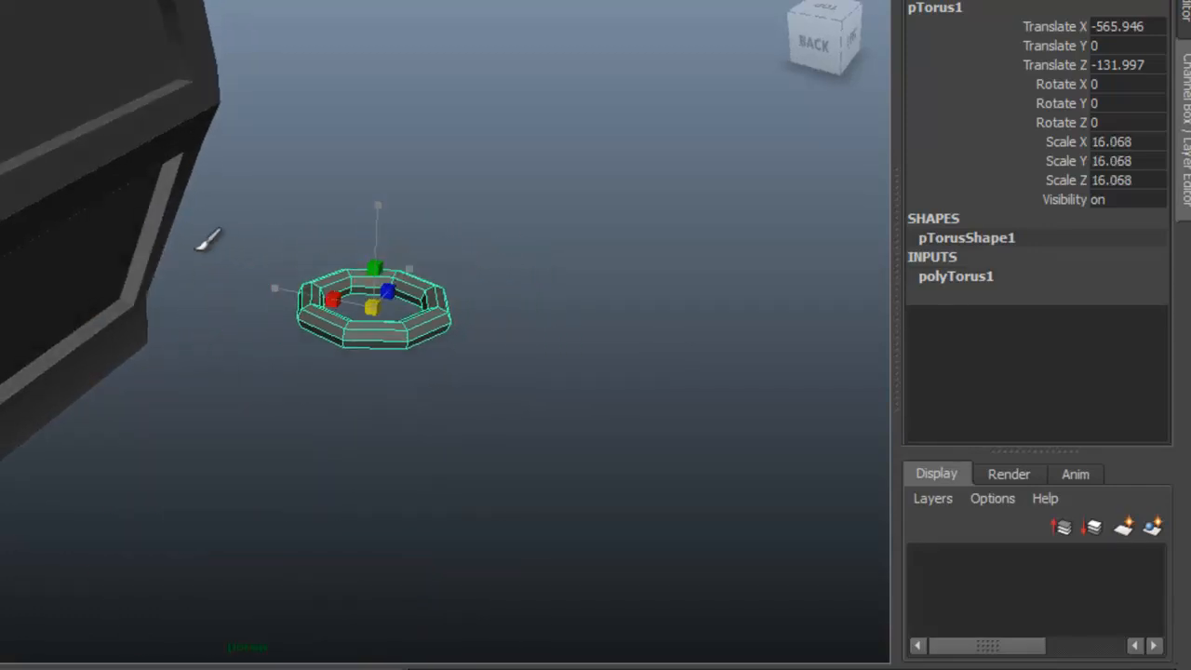
{"action": "left_click_drag", "start_coordinate": [310, 232], "coordinate": [244, 272], "text": "alt"}
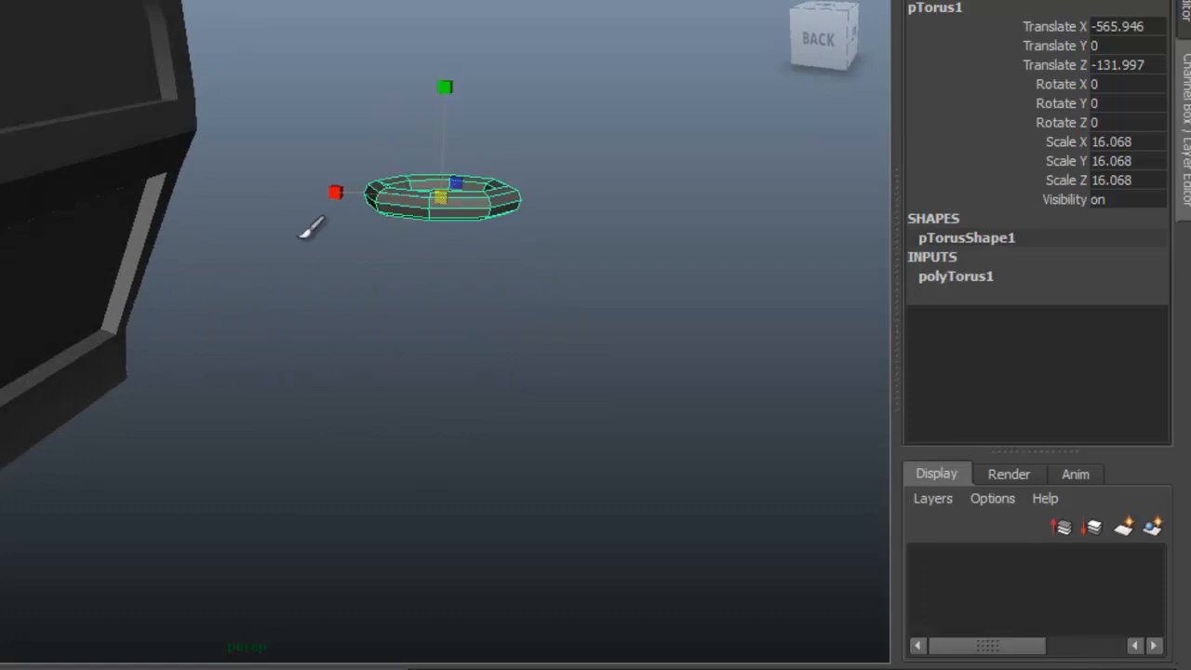
Move the ring to the chest's left end at about X -338.4, Y -47.6, Z -7.2 and scale it uniformly to about 13.36.
{"action": "left_click_drag", "start_coordinate": [659, 163], "coordinate": [612, 189], "text": "alt"}
{"action": "right_click_drag", "start_coordinate": [334, 246], "coordinate": [438, 276], "text": "alt"}
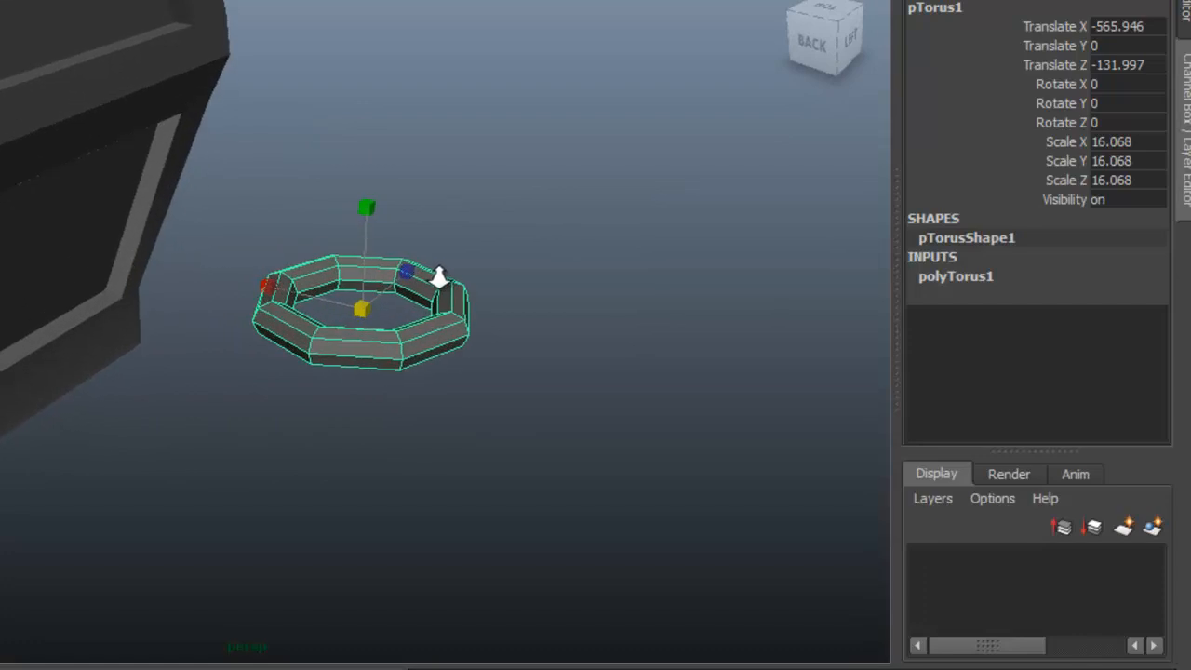
{"action": "left_click_drag", "start_coordinate": [371, 294], "coordinate": [366, 247]}
{"action": "key", "text": "w"}
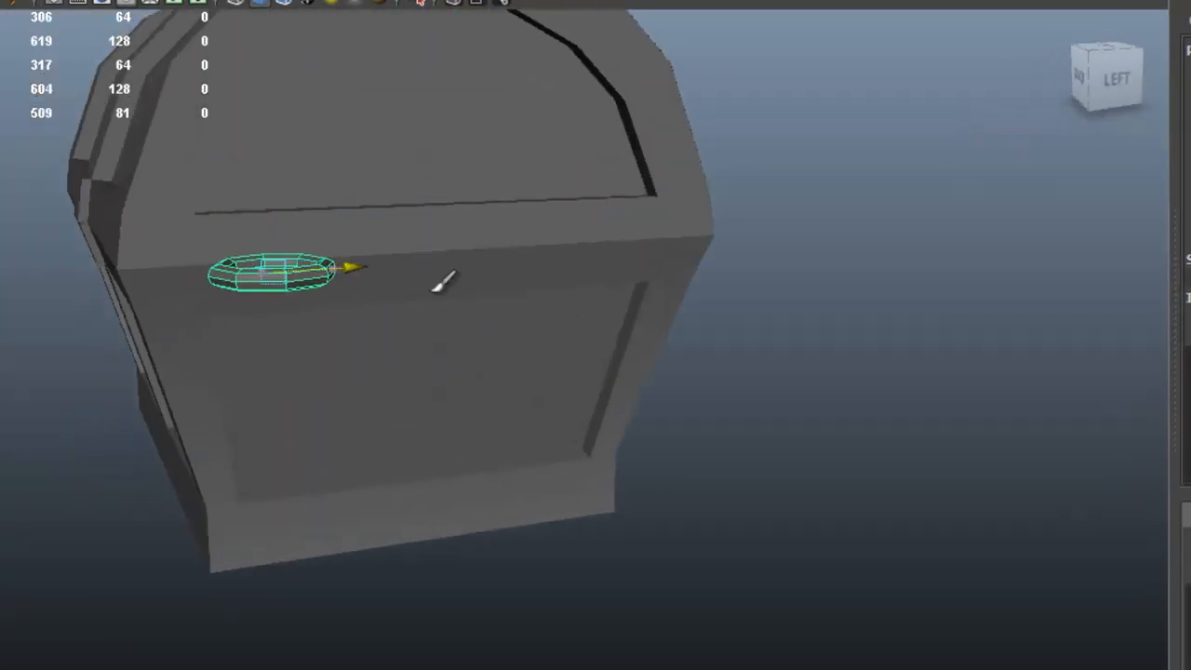
{"action": "left_click_drag", "start_coordinate": [546, 268], "coordinate": [540, 268]}
{"action": "left_click_drag", "start_coordinate": [447, 279], "coordinate": [596, 251], "text": "alt"}
{"action": "right_click_drag", "start_coordinate": [426, 221], "coordinate": [512, 251], "text": "alt"}
{"action": "left_click_drag", "start_coordinate": [523, 264], "coordinate": [552, 246], "text": "alt"}
{"action": "left_click_drag", "start_coordinate": [509, 142], "coordinate": [342, 321]}
{"action": "right_click_drag", "start_coordinate": [343, 321], "coordinate": [478, 361], "text": "alt"}
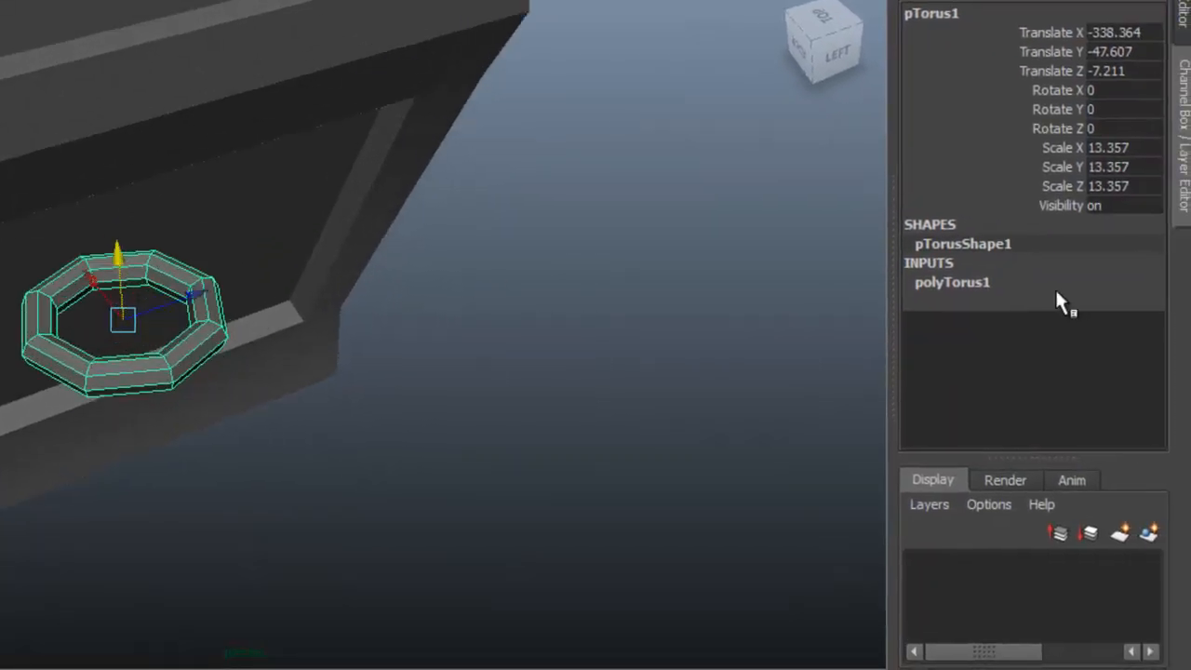
Stand the ring upright by setting its Rotate Z to 90.
{"action": "left_click", "coordinate": [947, 281]}
{"action": "middle_click_drag", "start_coordinate": [352, 303], "coordinate": [364, 311]}
{"action": "left_click_drag", "start_coordinate": [184, 333], "coordinate": [449, 244], "text": "alt"}
{"action": "left_click", "coordinate": [350, 216]}
{"action": "left_click", "coordinate": [251, 309]}
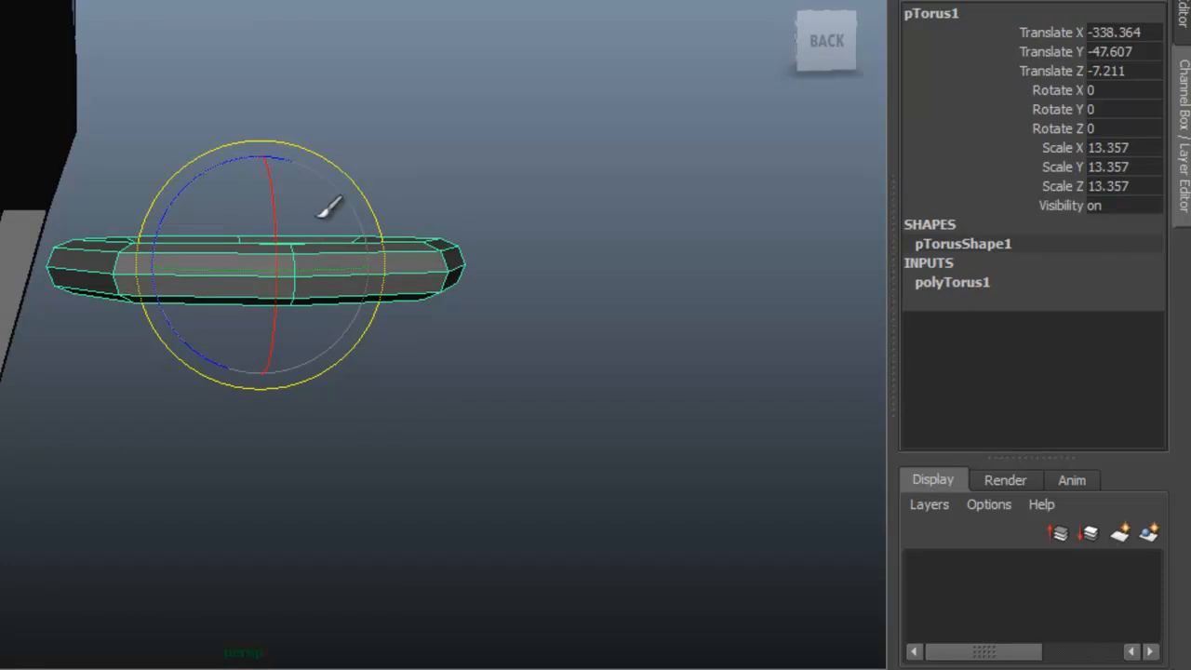
{"action": "left_click_drag", "start_coordinate": [279, 149], "coordinate": [814, 163]}
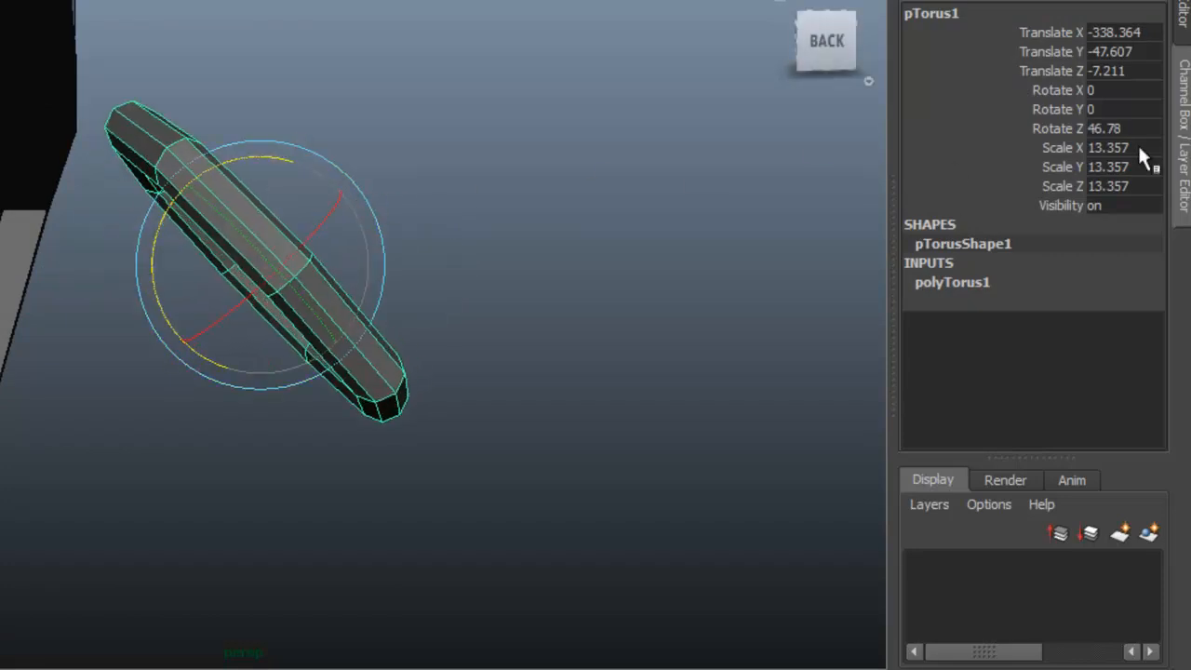
{"action": "double_click", "coordinate": [1116, 126]}
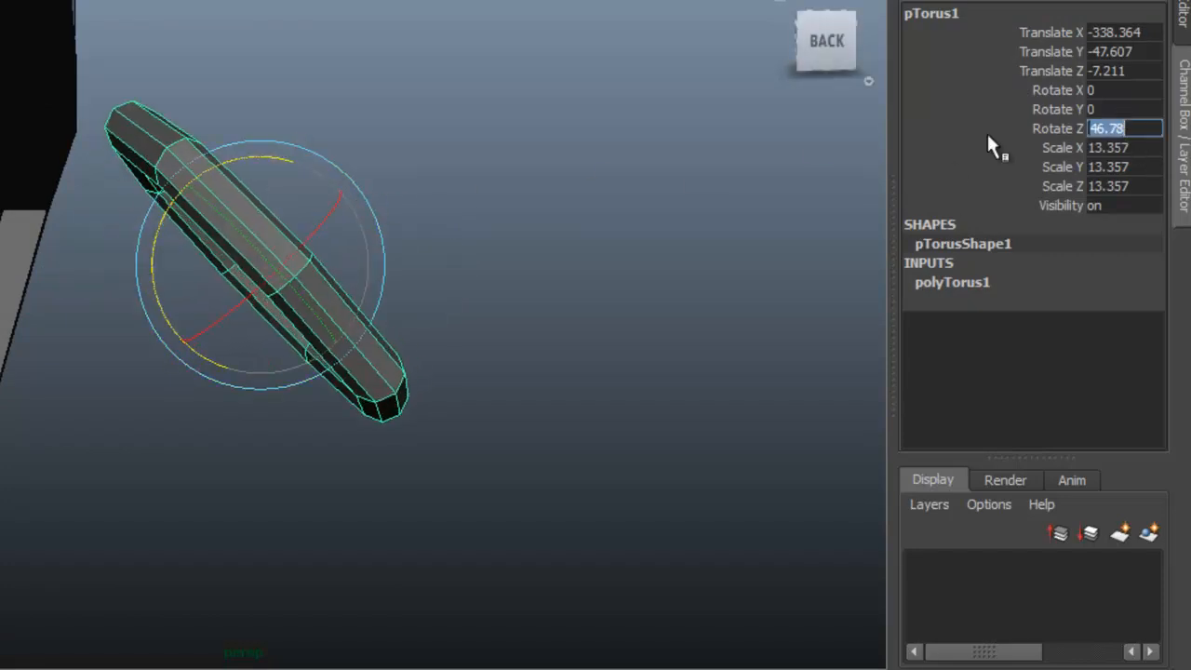
{"action": "type", "text": "90"}
{"action": "key", "text": "Return"}
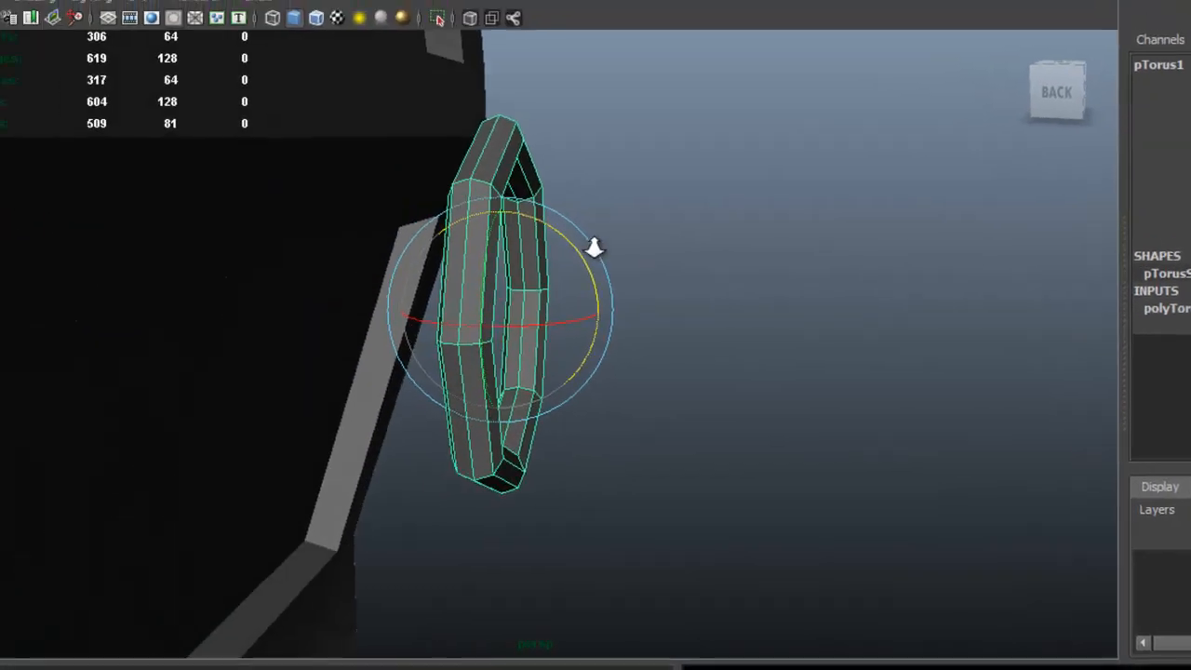
Move the upright ring close to the chest's end panel and turn it so a flat segment sits at the top.
{"action": "right_click_drag", "start_coordinate": [594, 247], "coordinate": [542, 204], "text": "alt"}
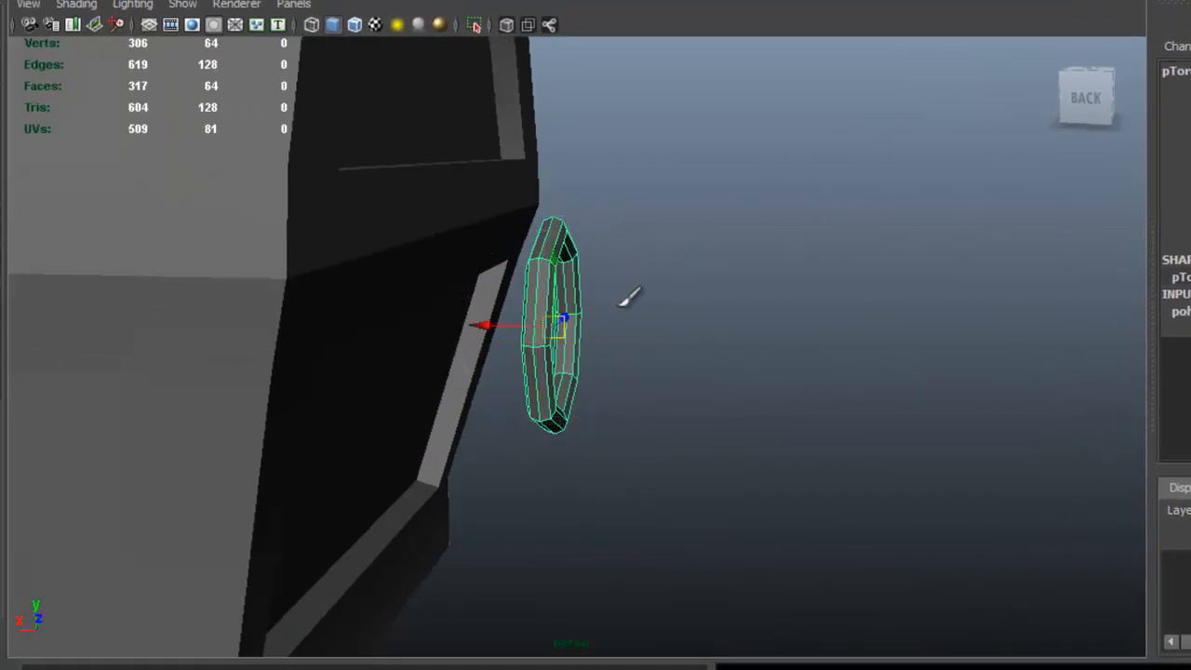
{"action": "left_click_drag", "start_coordinate": [499, 320], "coordinate": [615, 294], "text": "alt"}
{"action": "right_click_drag", "start_coordinate": [615, 285], "coordinate": [528, 324], "text": "alt"}
{"action": "left_click_drag", "start_coordinate": [483, 263], "coordinate": [471, 319]}
{"action": "right_click_drag", "start_coordinate": [471, 319], "coordinate": [554, 334], "text": "alt"}
{"action": "left_click_drag", "start_coordinate": [555, 334], "coordinate": [572, 327], "text": "alt"}
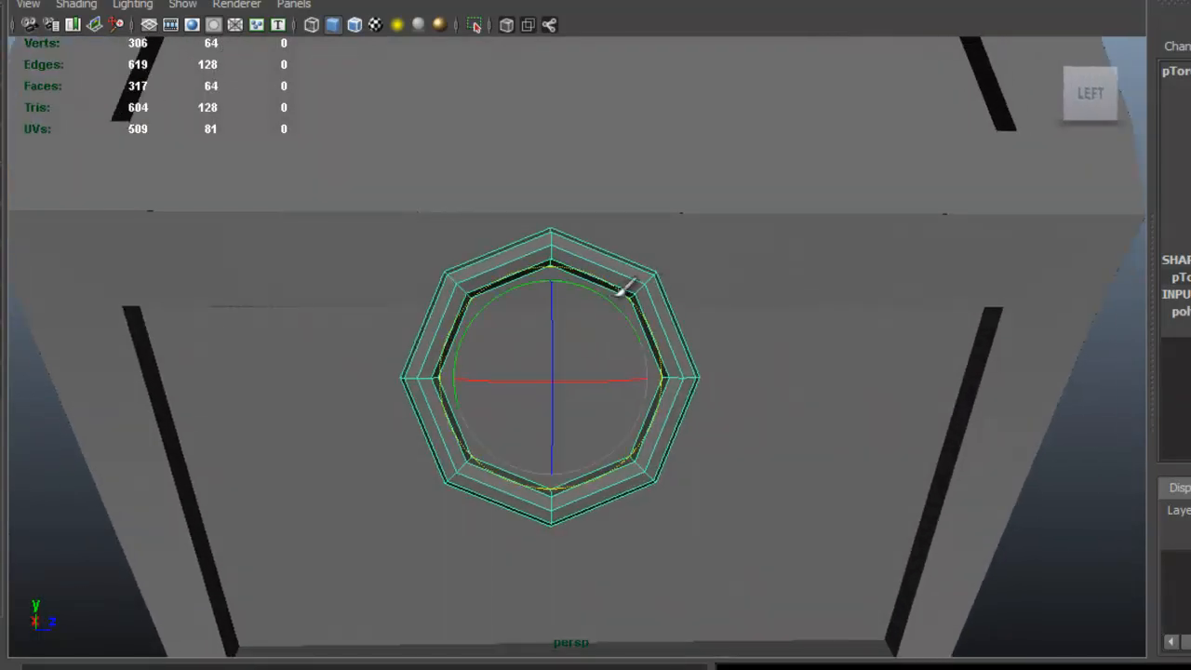
{"action": "left_click_drag", "start_coordinate": [617, 288], "coordinate": [400, 224]}
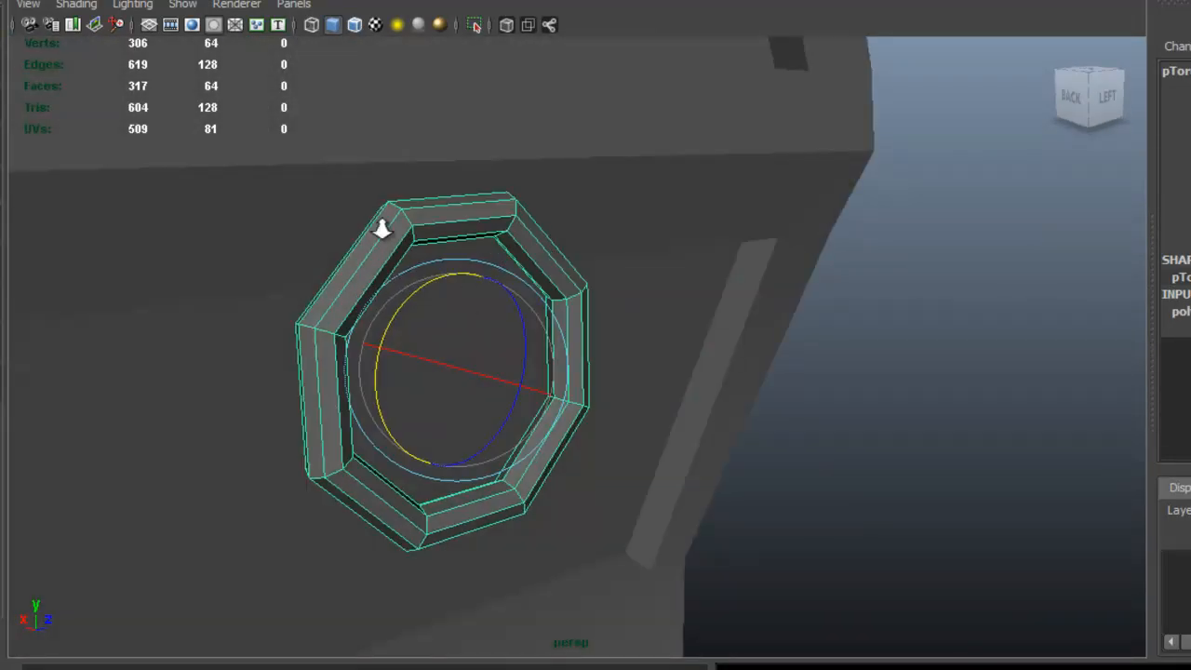
Switch the ring to face mode and select the eight faces around its top segment.
{"action": "right_click_drag", "start_coordinate": [400, 224], "coordinate": [497, 271], "text": "alt"}
{"action": "key", "text": "q"}
{"action": "right_click", "coordinate": [437, 172]}
{"action": "right_click_drag", "start_coordinate": [439, 177], "coordinate": [438, 190]}
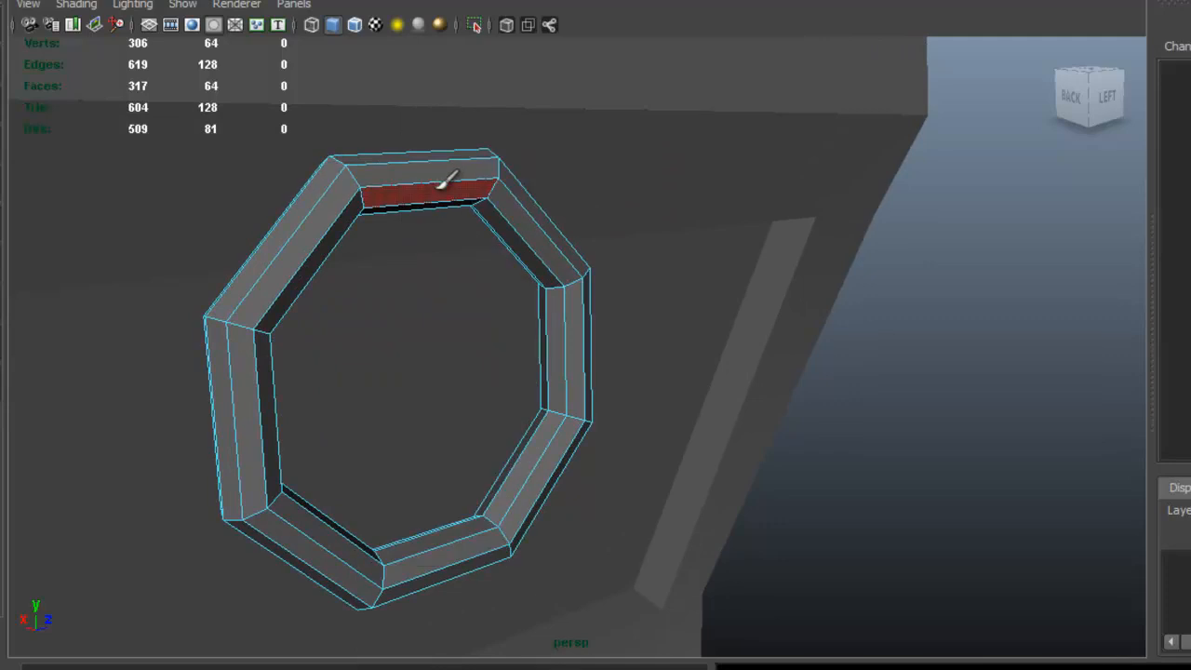
{"action": "left_click_drag", "start_coordinate": [629, 220], "coordinate": [534, 245], "text": "alt"}
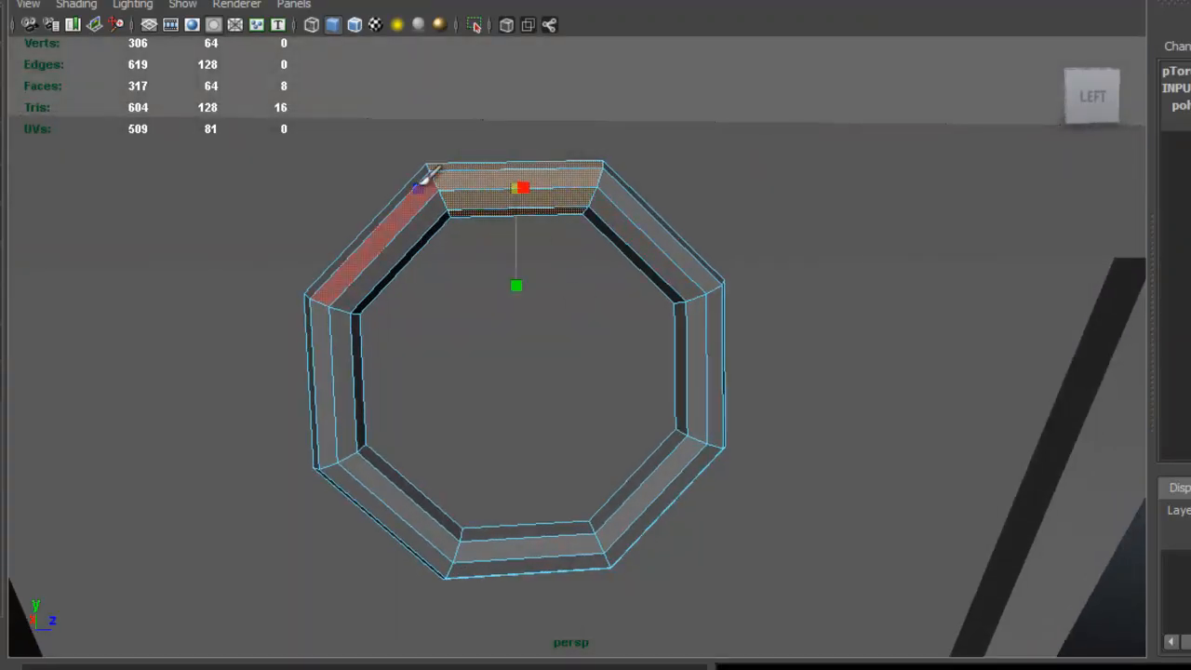
Try widening the ring's top segment and extruding its faces outward, and undo the attempt.
{"action": "left_click_drag", "start_coordinate": [430, 176], "coordinate": [377, 188]}
{"action": "left_click_drag", "start_coordinate": [679, 270], "coordinate": [644, 234], "text": "alt"}
{"action": "left_click_drag", "start_coordinate": [644, 233], "coordinate": [414, 228], "text": "alt"}
{"action": "key", "text": "r"}
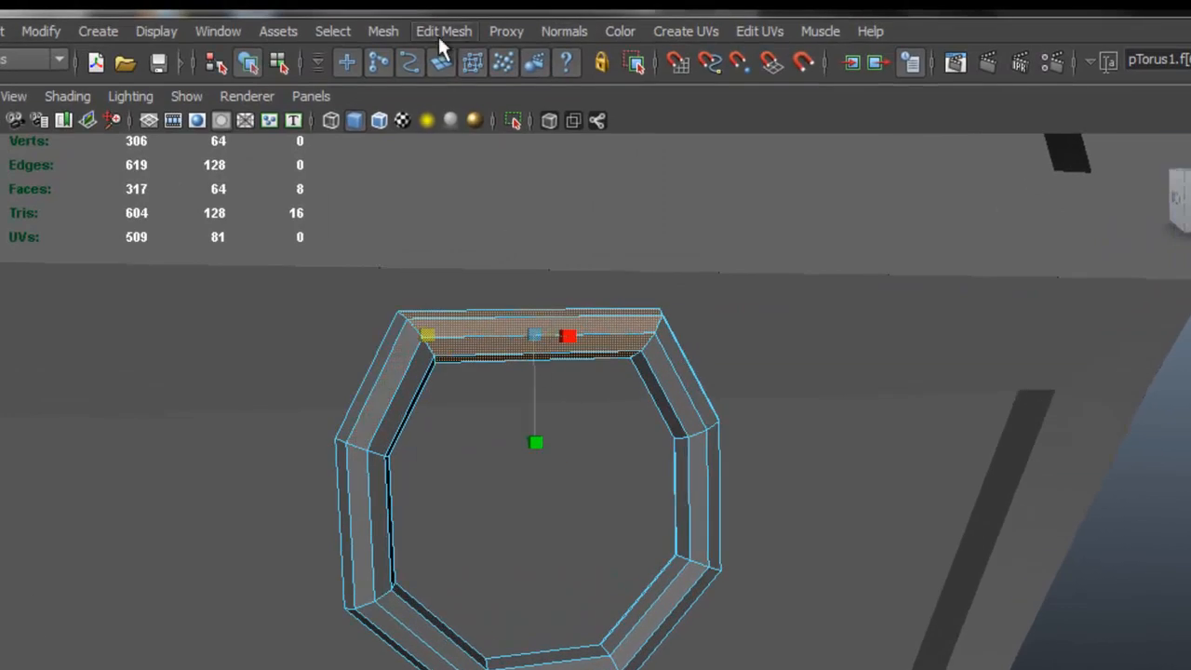
{"action": "left_click", "coordinate": [441, 31]}
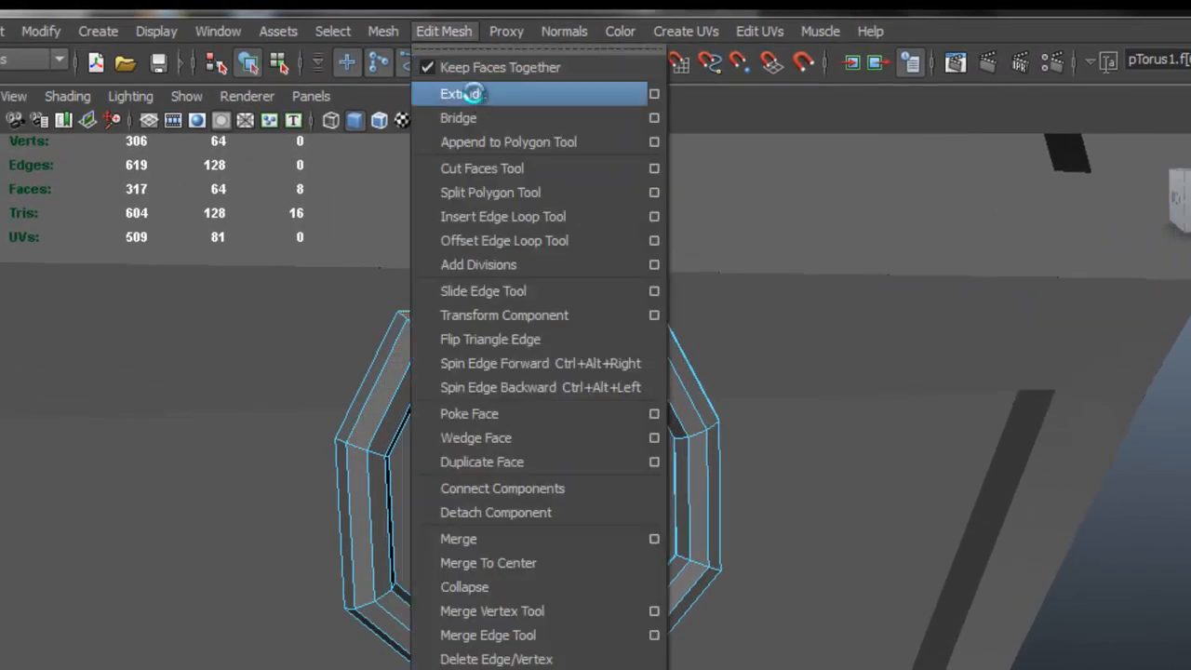
{"action": "left_click", "coordinate": [474, 94]}
{"action": "left_click_drag", "start_coordinate": [525, 423], "coordinate": [541, 439]}
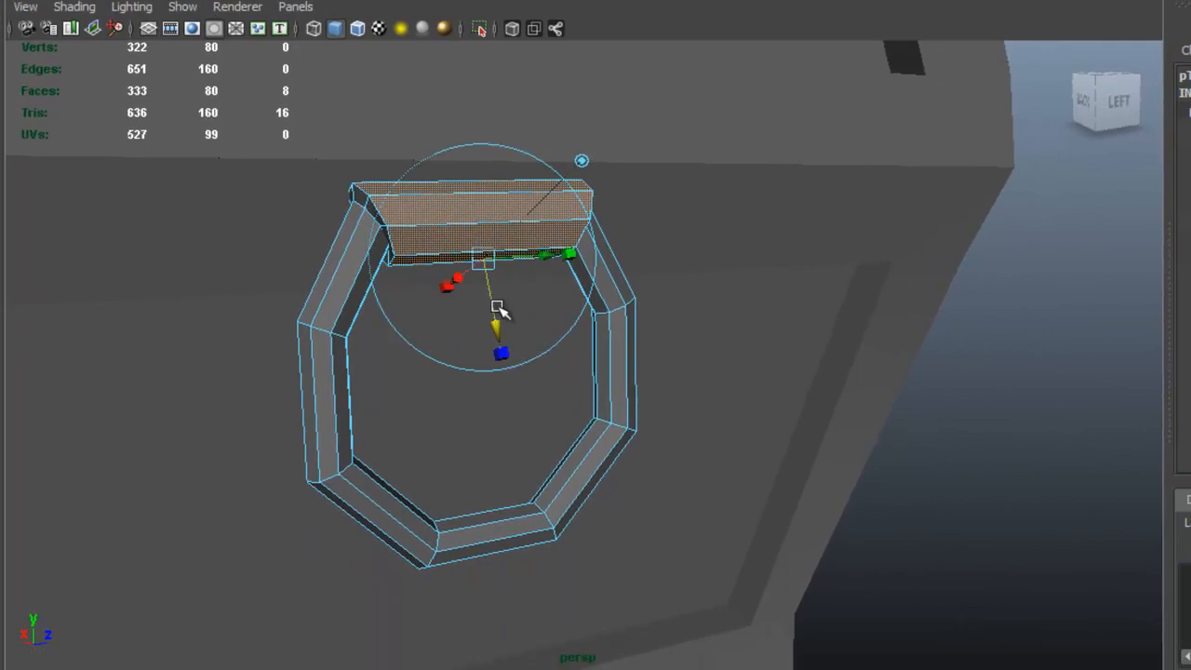
{"action": "left_click_drag", "start_coordinate": [498, 307], "coordinate": [529, 251], "text": "alt"}
{"action": "key", "text": "ctrl+z"}
Widen the ring's top segment slightly and extrude its faces outward to form a thicker mounting block.
{"action": "right_click_drag", "start_coordinate": [529, 250], "coordinate": [593, 238], "text": "alt"}
{"action": "left_click_drag", "start_coordinate": [593, 238], "coordinate": [575, 296], "text": "alt"}
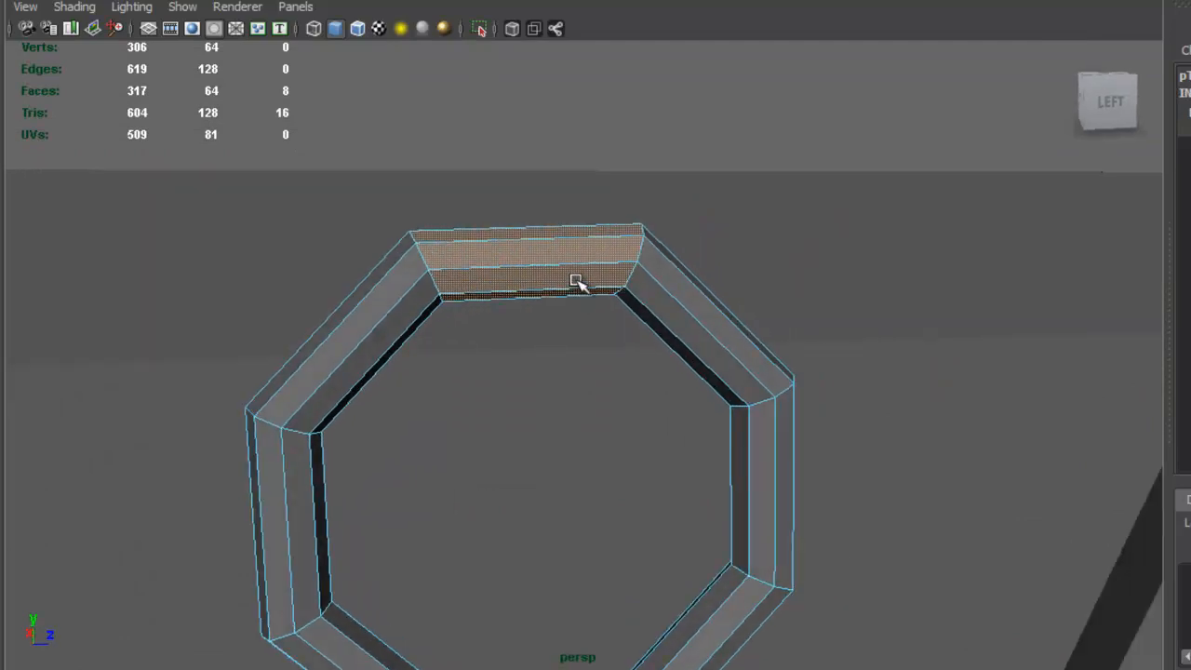
{"action": "left_click_drag", "start_coordinate": [434, 262], "coordinate": [402, 265]}
{"action": "left_click", "coordinate": [414, 1]}
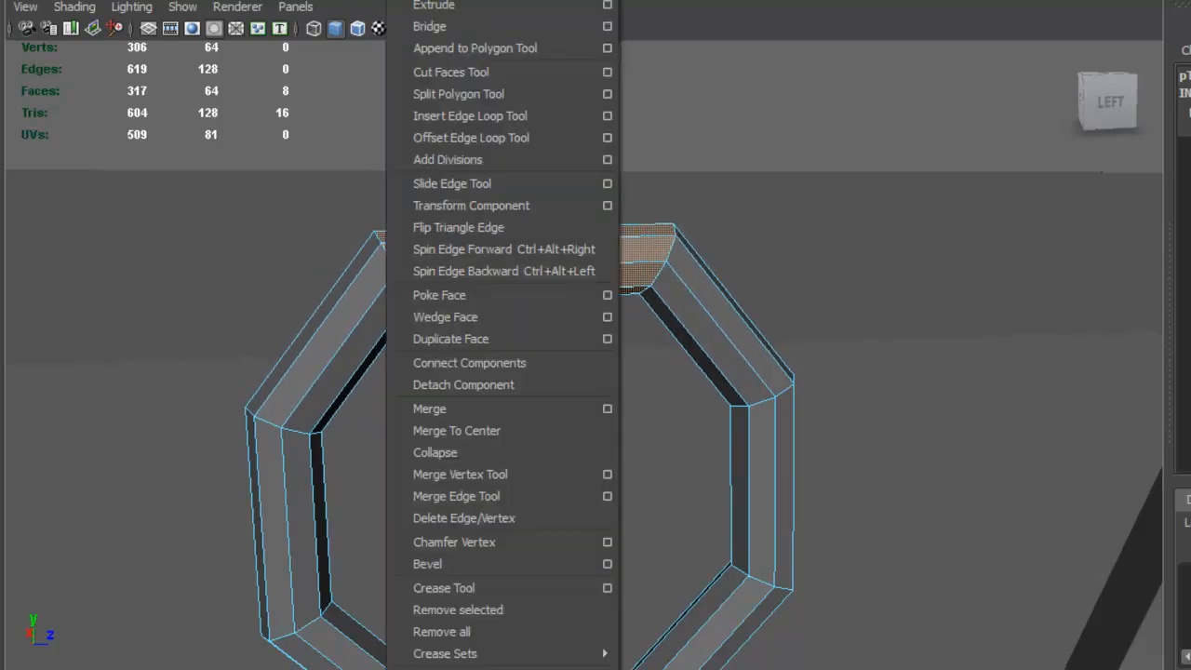
{"action": "left_click", "coordinate": [439, 6]}
{"action": "left_click_drag", "start_coordinate": [438, 307], "coordinate": [456, 367], "text": "alt"}
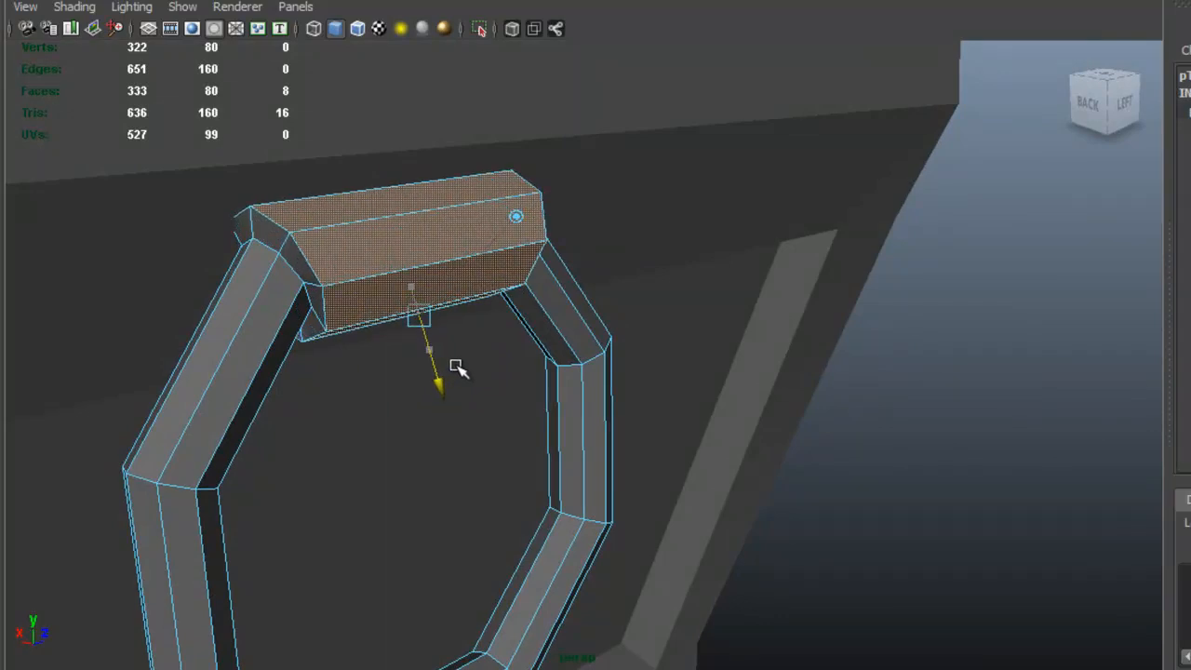
{"action": "left_click_drag", "start_coordinate": [596, 343], "coordinate": [693, 345], "text": "alt"}
{"action": "right_click_drag", "start_coordinate": [692, 263], "coordinate": [744, 224], "text": "alt"}
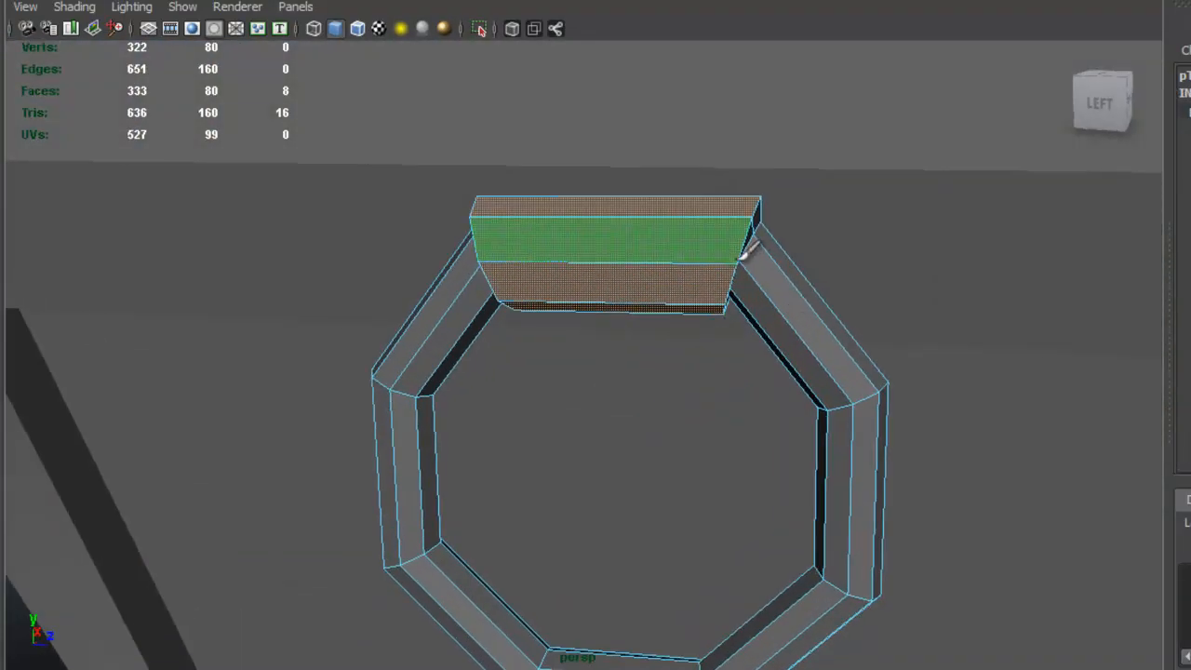
Select an edge loop running around the ring and its top block and remove it with Delete Edge/Vertex.
{"action": "double_click", "coordinate": [755, 239]}
{"action": "left_click_drag", "start_coordinate": [755, 238], "coordinate": [551, 304], "text": "alt"}
{"action": "middle_click_drag", "start_coordinate": [550, 303], "coordinate": [666, 290], "text": "alt"}
{"action": "mouse_move", "coordinate": [665, 292]}
{"action": "left_mouse_down", "text": "alt"}
{"action": "mouse_move", "coordinate": [584, 292]}
{"action": "mouse_move", "coordinate": [648, 313]}
{"action": "mouse_move", "coordinate": [601, 314]}
{"action": "mouse_move", "coordinate": [652, 307]}
{"action": "left_mouse_up", "text": "alt"}
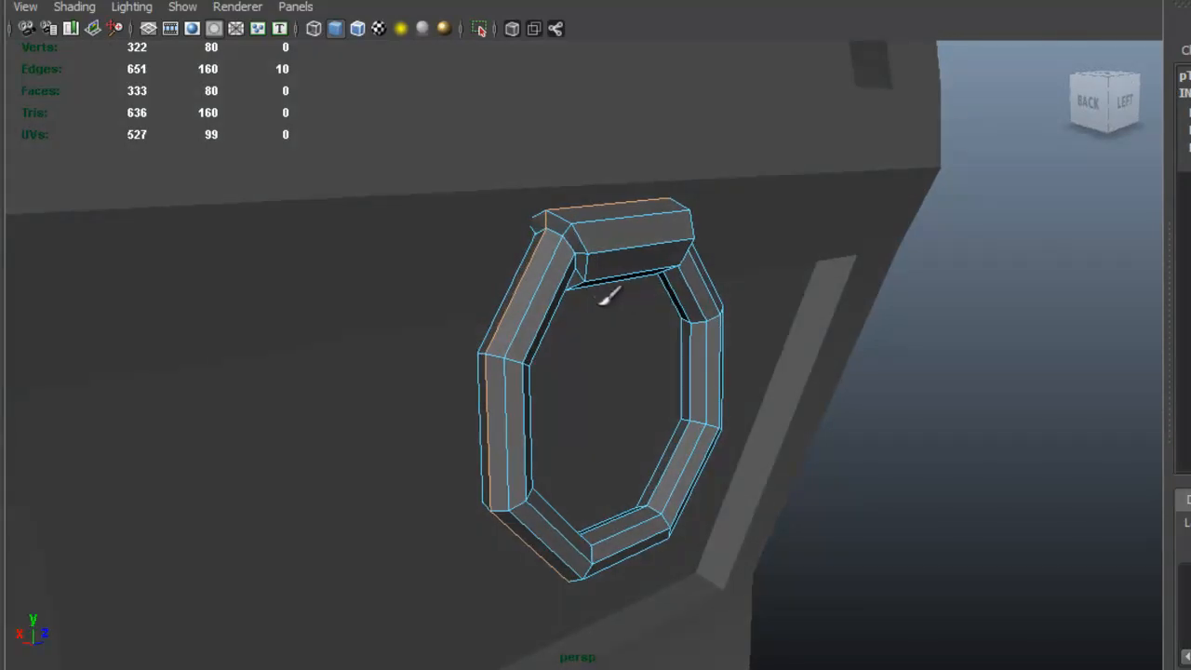
{"action": "left_click", "coordinate": [405, 19]}
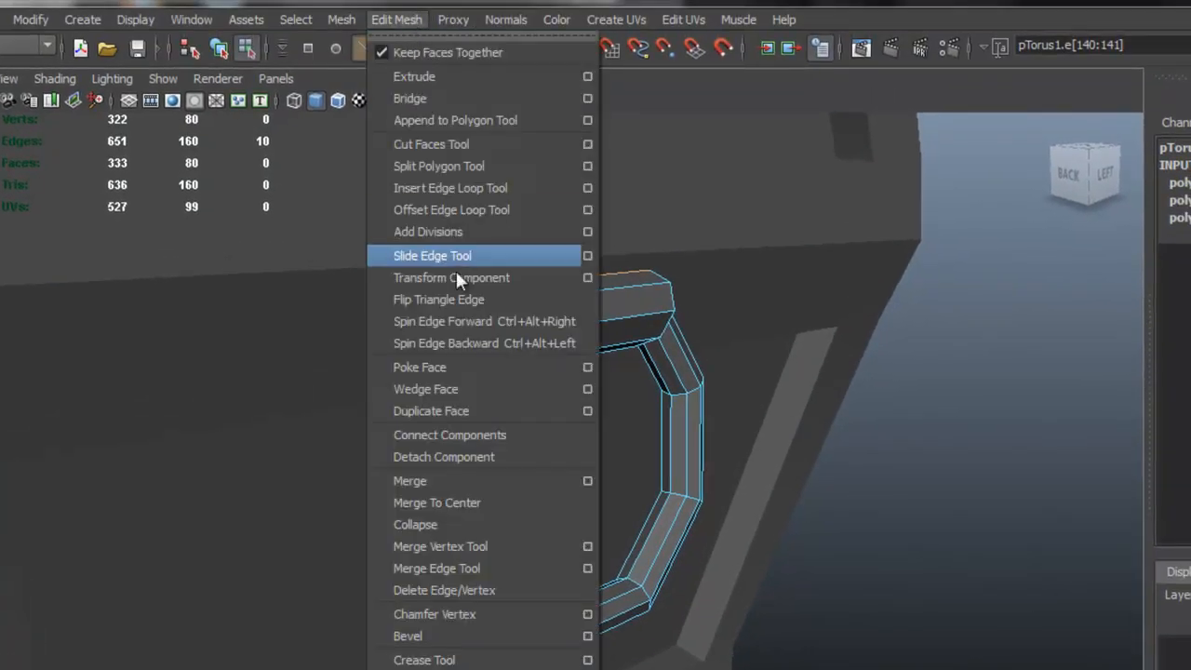
{"action": "left_click", "coordinate": [537, 588]}
Isolate the ring in the viewport so its edge loops can be reached without the chest.
{"action": "left_click_drag", "start_coordinate": [555, 474], "coordinate": [525, 372], "text": "alt"}
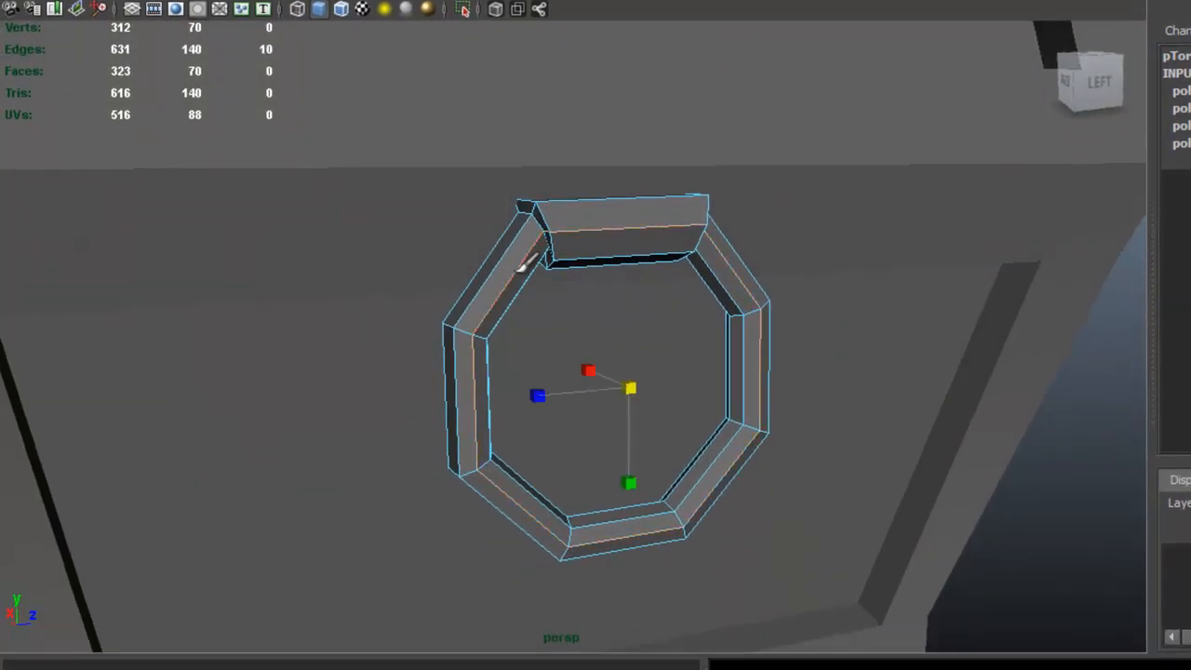
{"action": "left_click_drag", "start_coordinate": [524, 266], "coordinate": [749, 235], "text": "alt"}
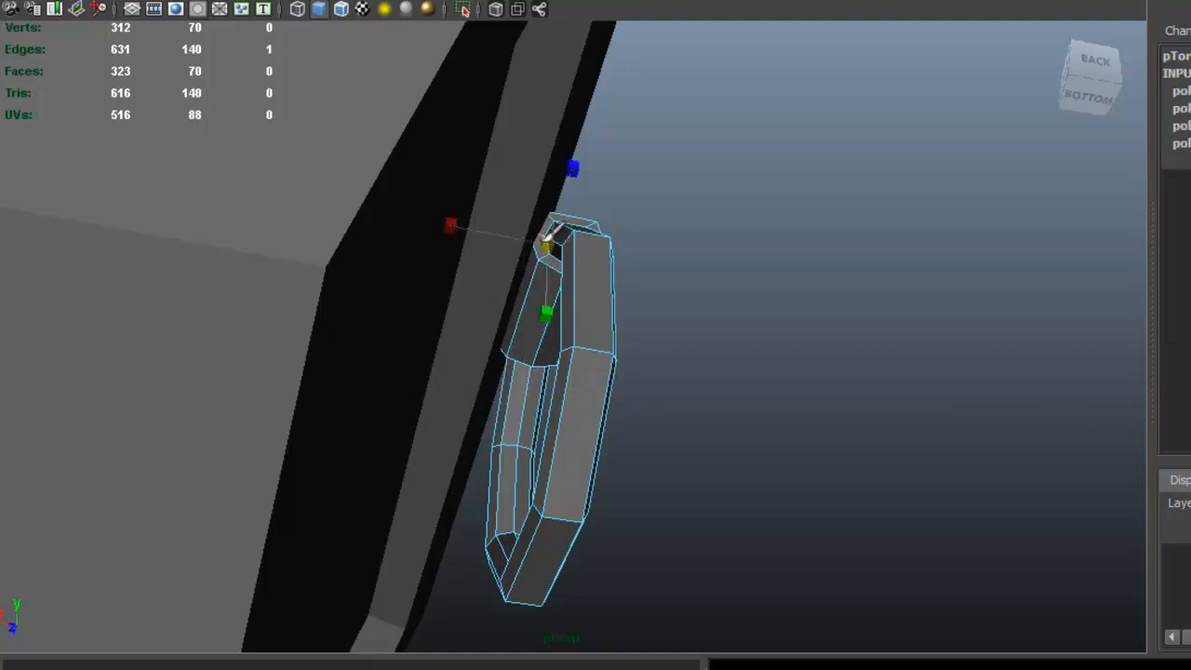
{"action": "left_click_drag", "start_coordinate": [610, 263], "coordinate": [505, 310], "text": "alt"}
{"action": "right_click_drag", "start_coordinate": [519, 313], "coordinate": [545, 298]}
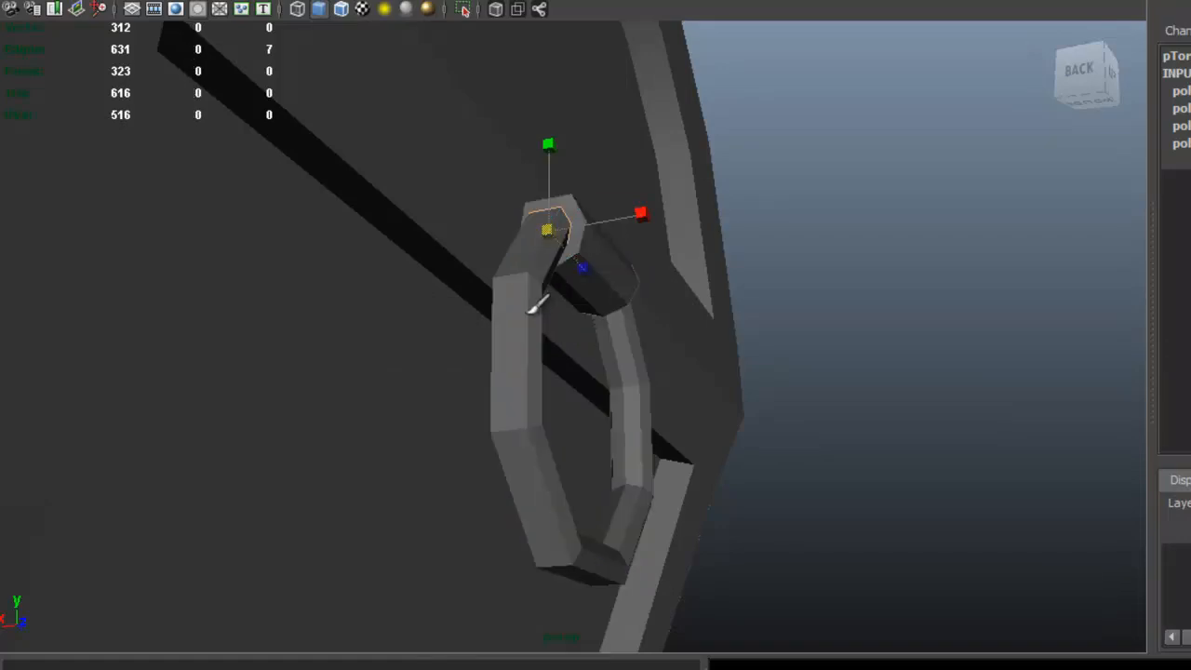
{"action": "left_click_drag", "start_coordinate": [545, 298], "coordinate": [468, 84], "text": "alt"}
{"action": "left_click", "coordinate": [462, 7]}
Delete two more edge loops around the ring and bring the chest back into view.
{"action": "left_click_drag", "start_coordinate": [516, 307], "coordinate": [678, 343], "text": "alt"}
{"action": "right_click_drag", "start_coordinate": [639, 277], "coordinate": [638, 229]}
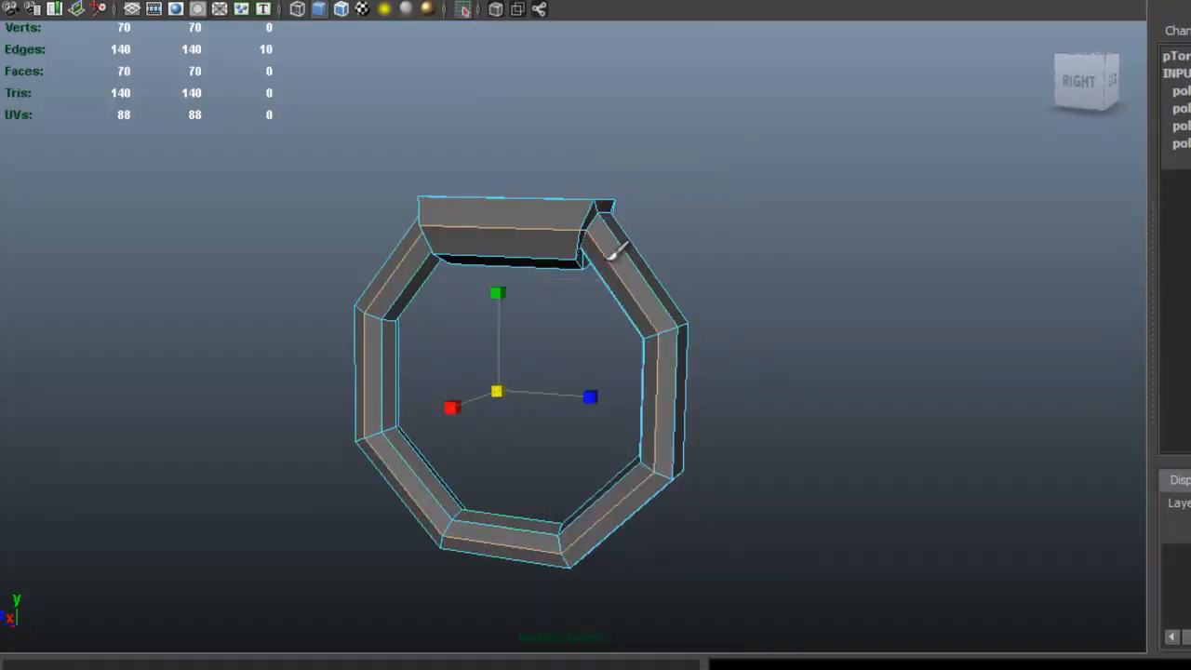
{"action": "key", "text": "ctrl+Delete"}
{"action": "left_click_drag", "start_coordinate": [713, 345], "coordinate": [617, 337], "text": "alt"}
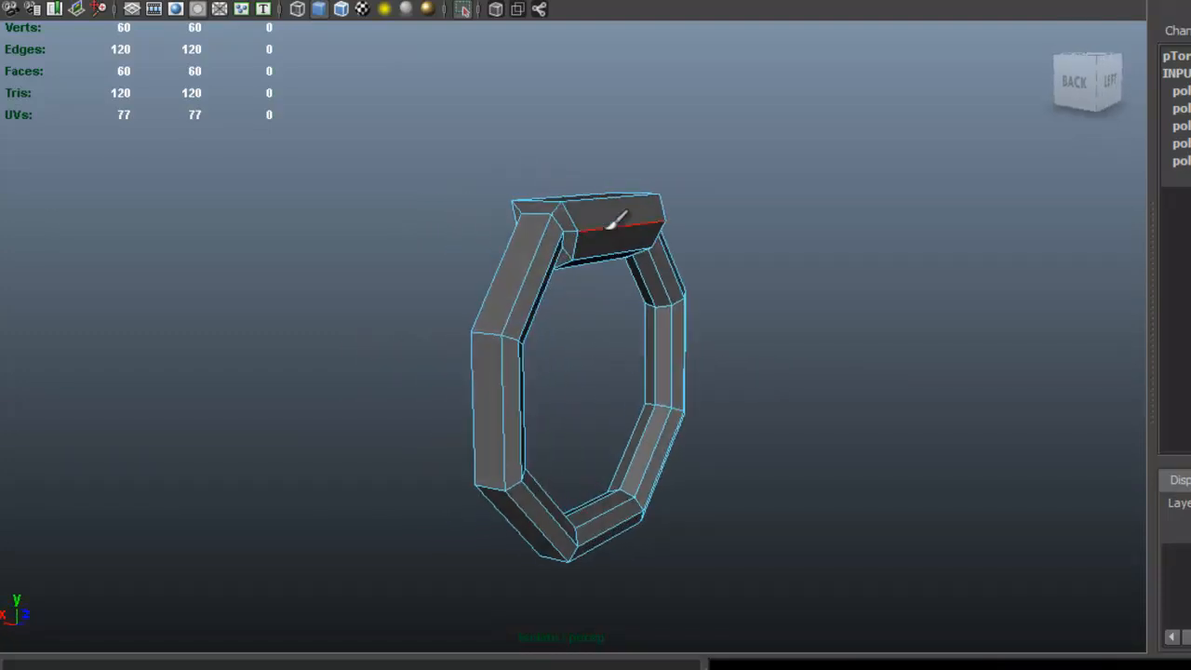
{"action": "key", "text": "Delete"}
{"action": "mouse_move", "coordinate": [620, 213]}
{"action": "left_mouse_down", "text": "alt"}
{"action": "mouse_move", "coordinate": [620, 297]}
{"action": "mouse_move", "coordinate": [710, 293]}
{"action": "mouse_move", "coordinate": [614, 234]}
{"action": "left_mouse_up", "text": "alt"}
{"action": "left_click", "coordinate": [696, 192]}
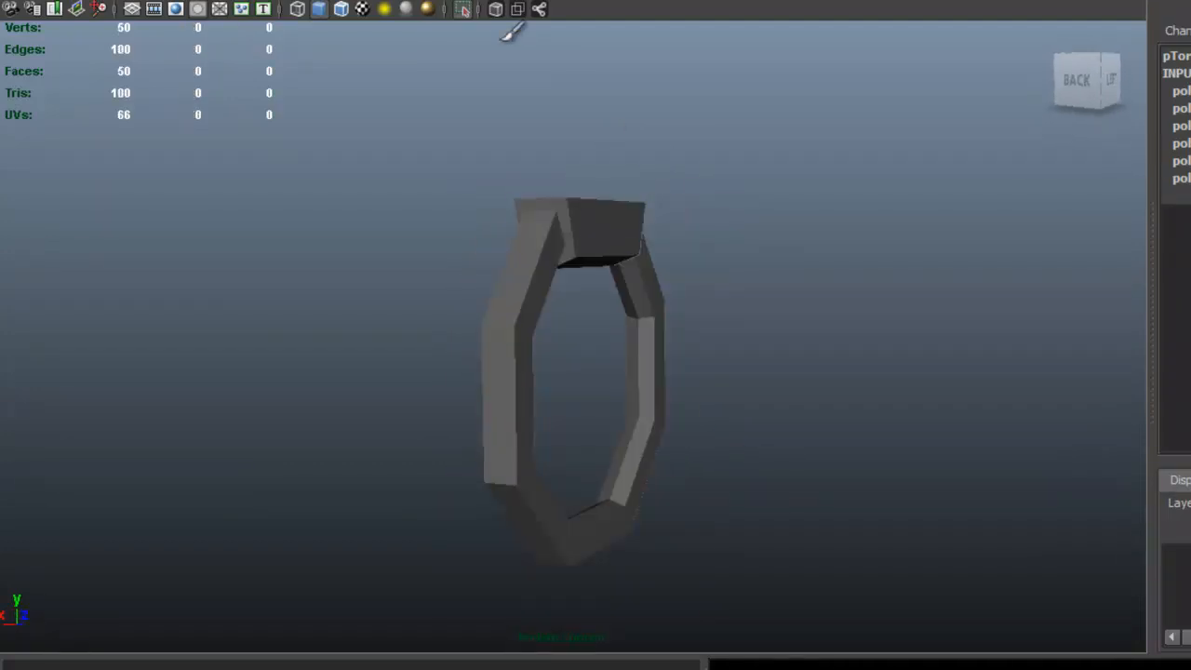
{"action": "left_click", "coordinate": [464, 11]}
Examine the simplified ring against the chest's end panel from several angles and distances.
{"action": "left_click_drag", "start_coordinate": [625, 279], "coordinate": [721, 311], "text": "alt"}
{"action": "scroll", "coordinate": [722, 310], "scroll_direction": "down", "scroll_amount": 4}
{"action": "left_click_drag", "start_coordinate": [614, 313], "coordinate": [611, 338], "text": "alt"}
{"action": "scroll", "coordinate": [612, 338], "scroll_direction": "down", "scroll_amount": 3}
{"action": "left_click_drag", "start_coordinate": [512, 342], "coordinate": [473, 300], "text": "alt"}
{"action": "scroll", "coordinate": [620, 313], "scroll_direction": "up", "scroll_amount": 5}
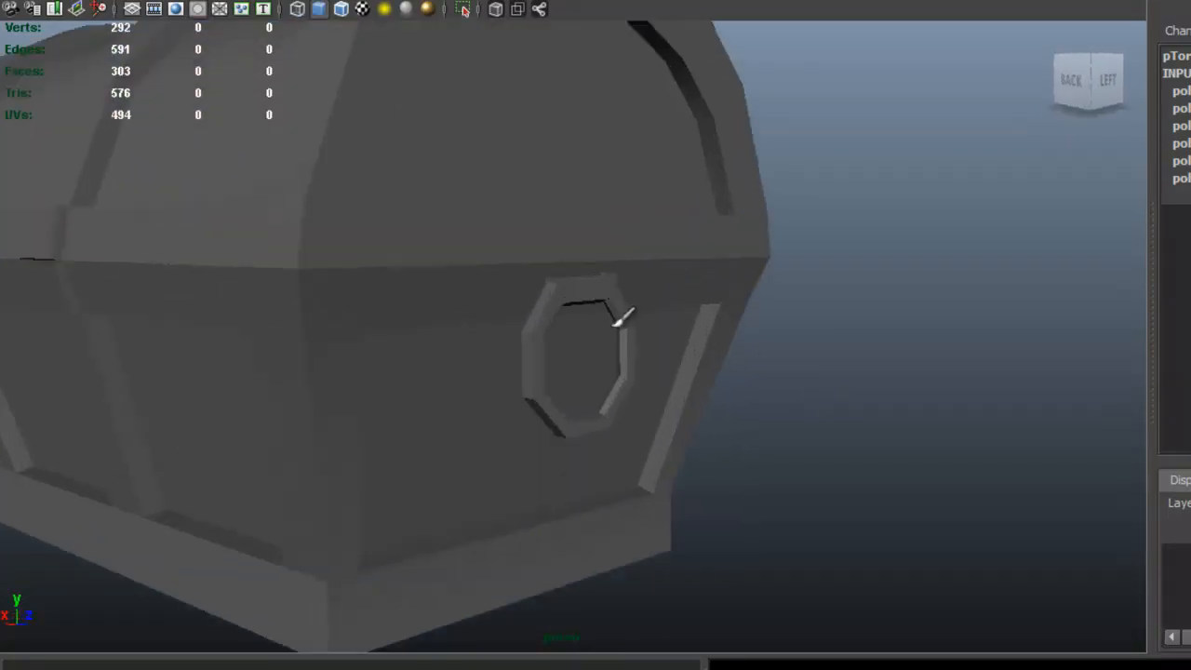
{"action": "left_click", "coordinate": [607, 287]}
{"action": "scroll", "coordinate": [616, 359], "scroll_direction": "up", "scroll_amount": 2}
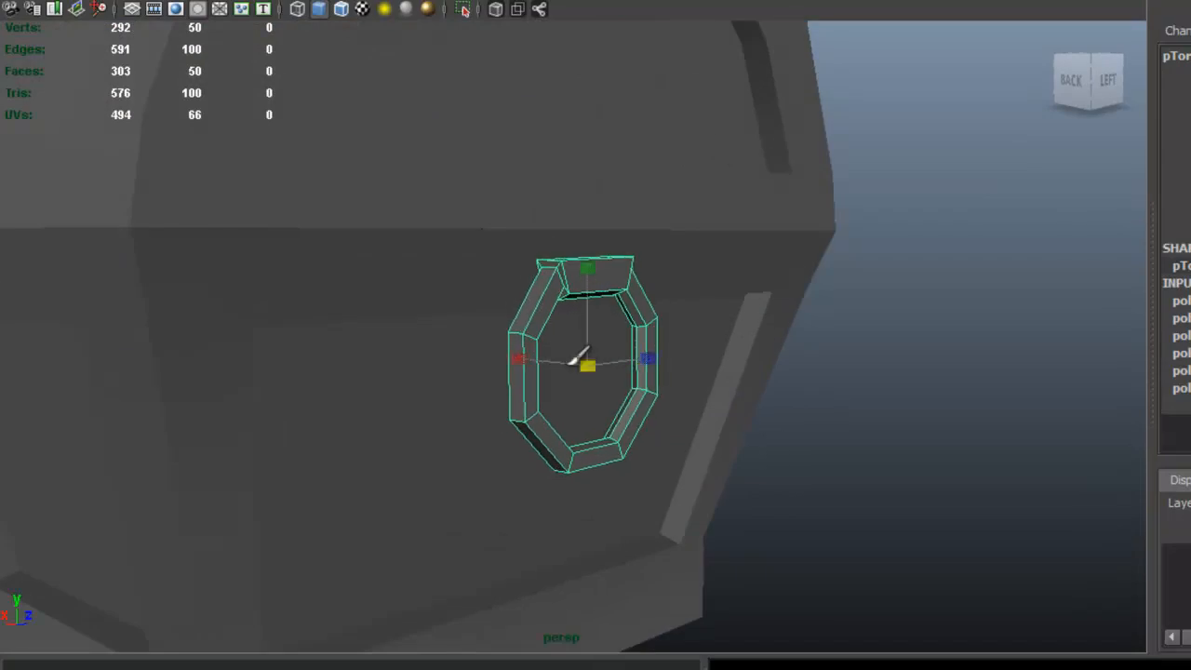
{"action": "left_click_drag", "start_coordinate": [586, 358], "coordinate": [611, 348], "text": "alt"}
{"action": "scroll", "coordinate": [292, 268], "scroll_direction": "down", "scroll_amount": 3}
{"action": "left_click_drag", "start_coordinate": [293, 269], "coordinate": [660, 345], "text": "alt"}
{"action": "scroll", "coordinate": [621, 347], "scroll_direction": "up", "scroll_amount": 4}
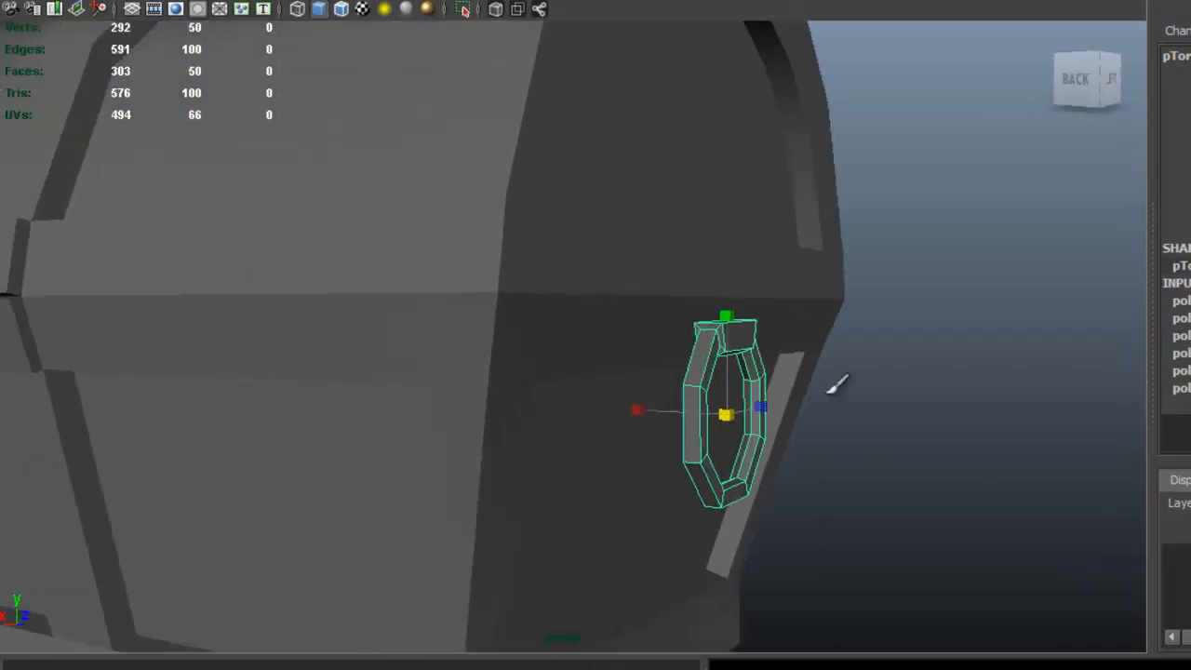
{"action": "left_click_drag", "start_coordinate": [846, 388], "coordinate": [694, 312], "text": "alt"}
{"action": "left_click_drag", "start_coordinate": [629, 394], "coordinate": [558, 335], "text": "alt"}
Delete the ring's construction history.
{"action": "left_click", "coordinate": [491, 277]}
{"action": "left_click_drag", "start_coordinate": [491, 276], "coordinate": [646, 332], "text": "alt"}
{"action": "left_click", "coordinate": [645, 332]}
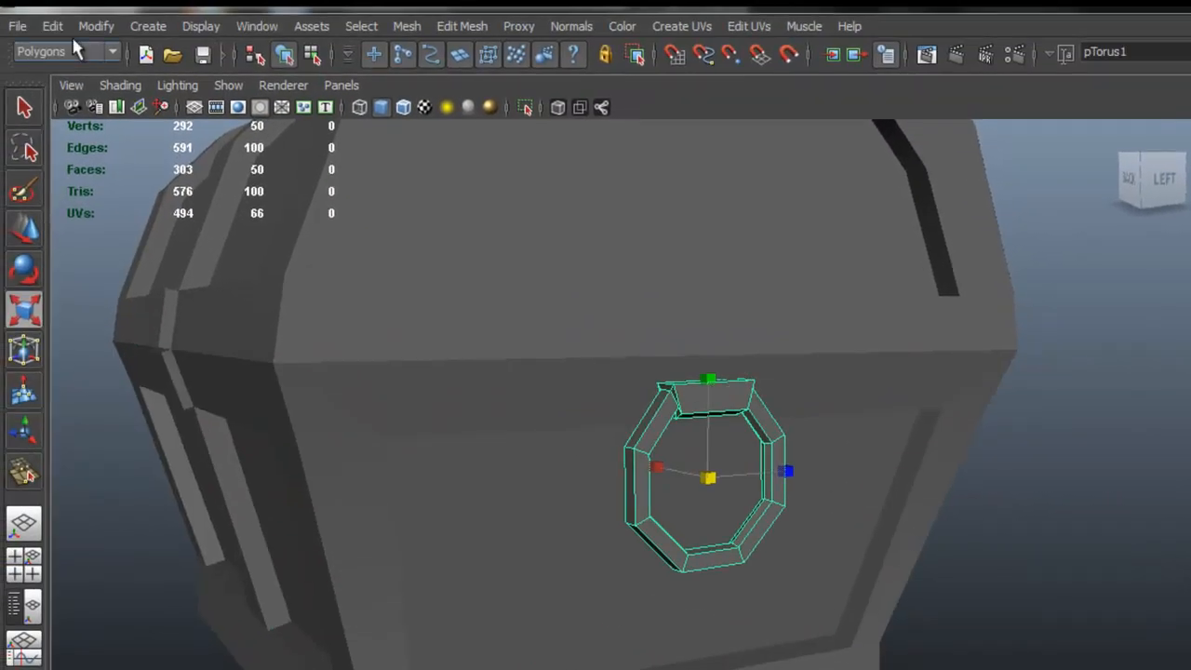
{"action": "left_click", "coordinate": [56, 27]}
{"action": "mouse_move", "coordinate": [275, 264]}
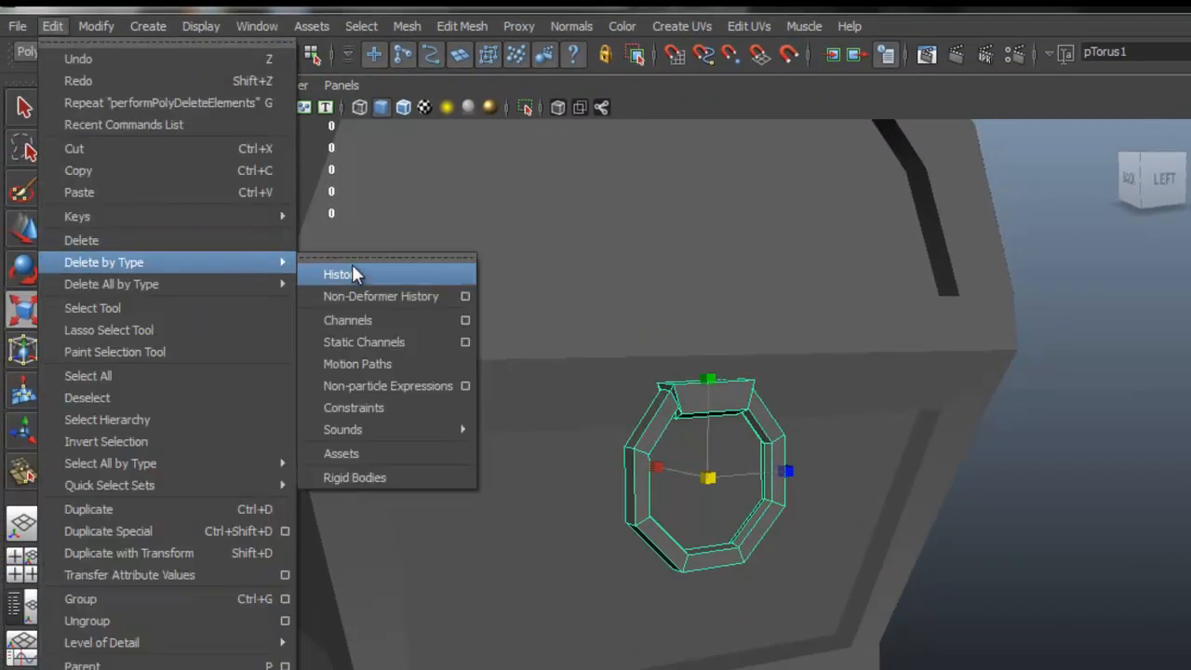
{"action": "left_click", "coordinate": [352, 273]}
Select the chest's lid, body and ring together.
{"action": "left_click_drag", "start_coordinate": [606, 393], "coordinate": [584, 363], "text": "alt"}
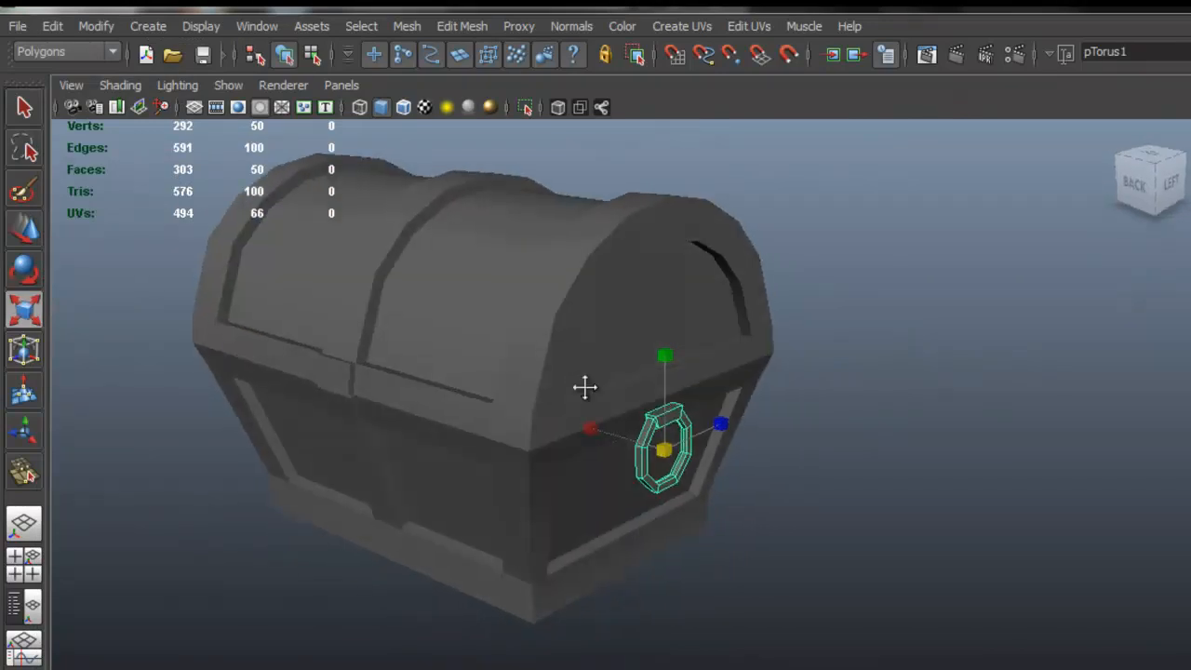
{"action": "middle_click_drag", "start_coordinate": [578, 368], "coordinate": [652, 433], "text": "alt"}
{"action": "left_click", "coordinate": [967, 401]}
{"action": "left_click_drag", "start_coordinate": [833, 451], "coordinate": [775, 444], "text": "alt"}
{"action": "left_click", "coordinate": [679, 358]}
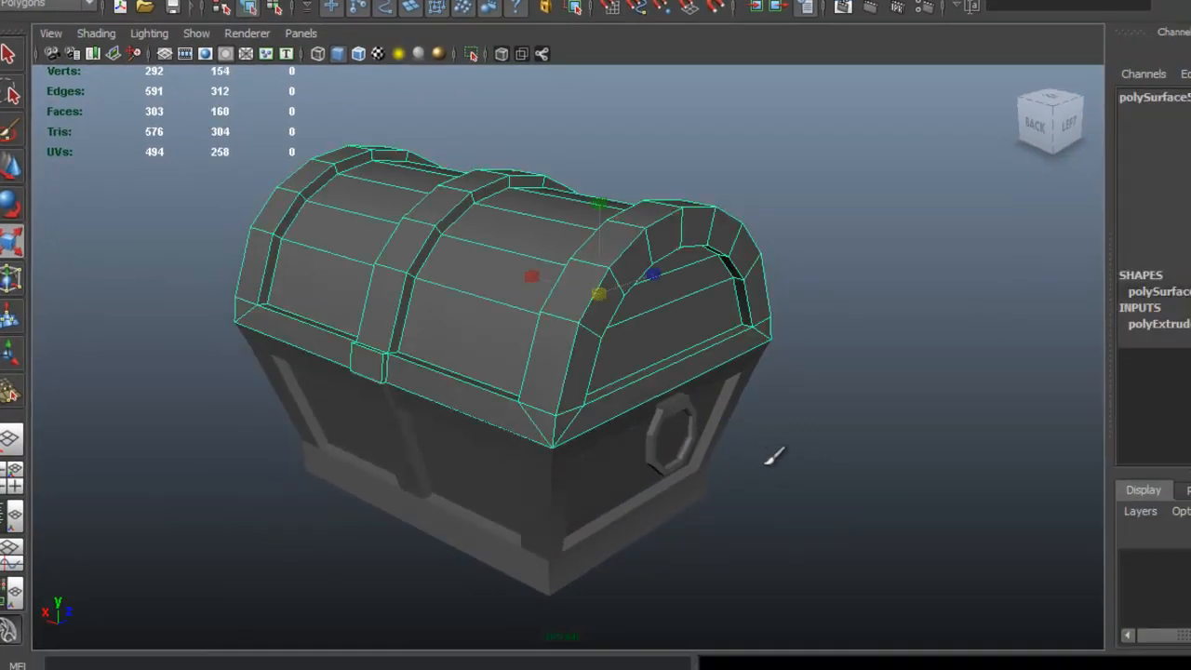
{"action": "left_click_drag", "start_coordinate": [769, 484], "coordinate": [634, 397]}
{"action": "middle_click_drag", "start_coordinate": [721, 432], "coordinate": [658, 380], "text": "alt"}
{"action": "right_click_drag", "start_coordinate": [659, 379], "coordinate": [834, 425], "text": "alt"}
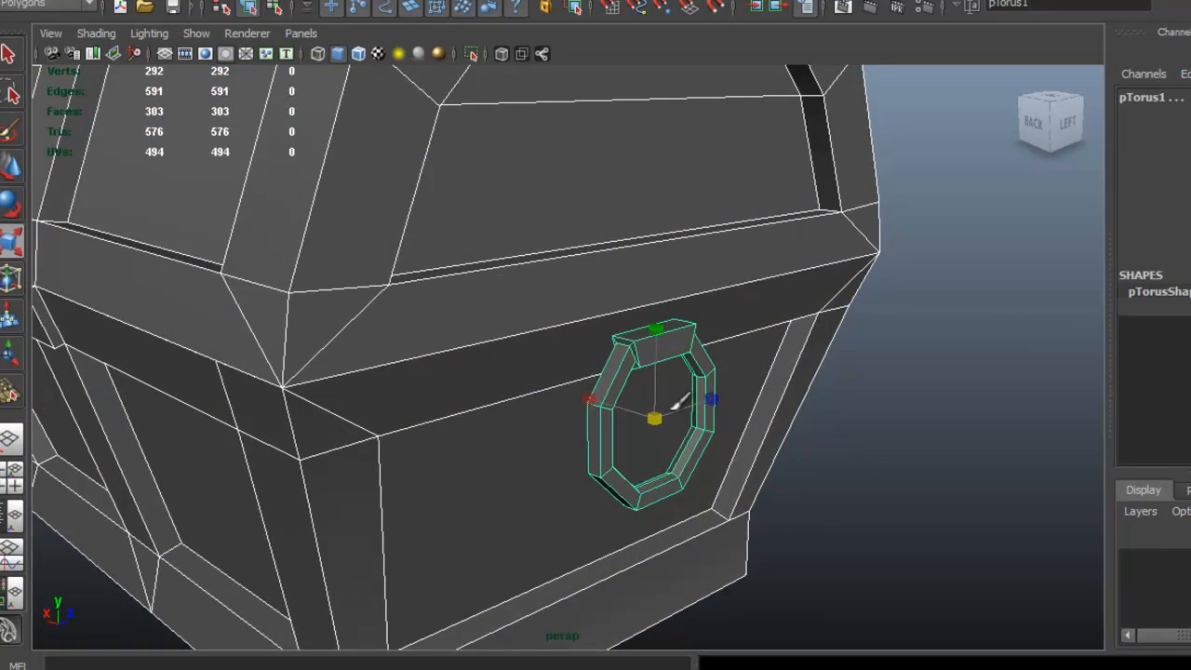
Delete one inner edge loop of the ring handle with Delete Edge/Vertex, return to object mode and select the ring.
{"action": "left_click_drag", "start_coordinate": [712, 437], "coordinate": [380, 406], "text": "alt"}
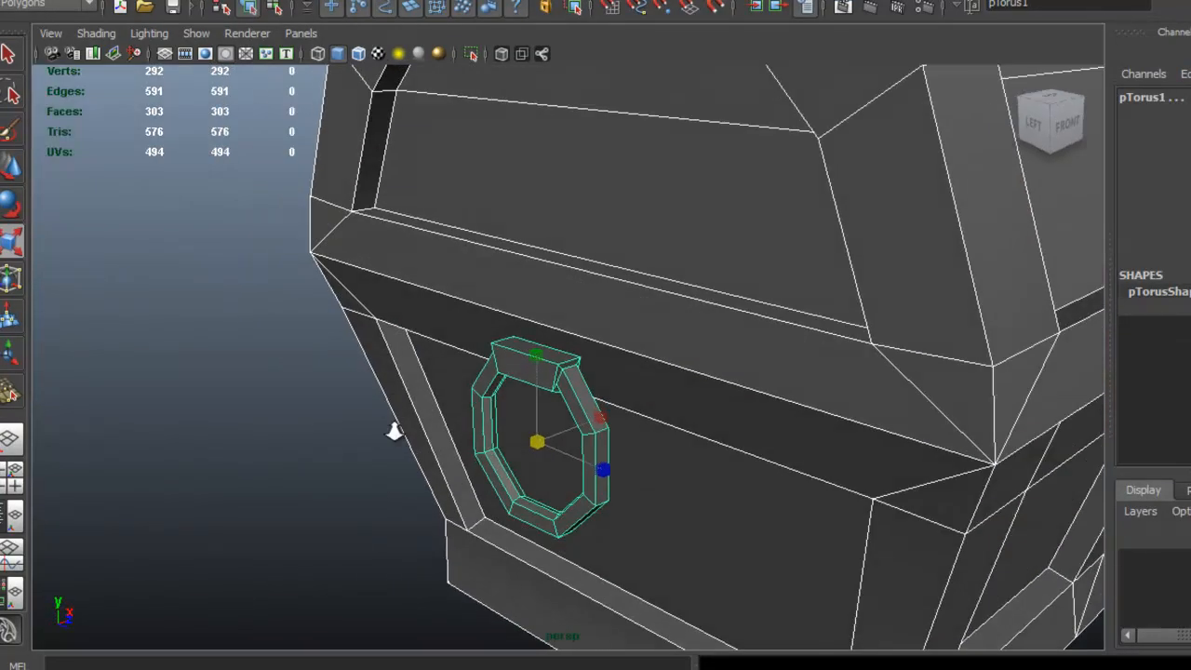
{"action": "right_click_drag", "start_coordinate": [381, 407], "coordinate": [456, 372], "text": "alt"}
{"action": "left_click", "coordinate": [499, 363]}
{"action": "left_click_drag", "start_coordinate": [499, 363], "coordinate": [513, 314], "text": "alt"}
{"action": "right_click_drag", "start_coordinate": [512, 335], "coordinate": [511, 285]}
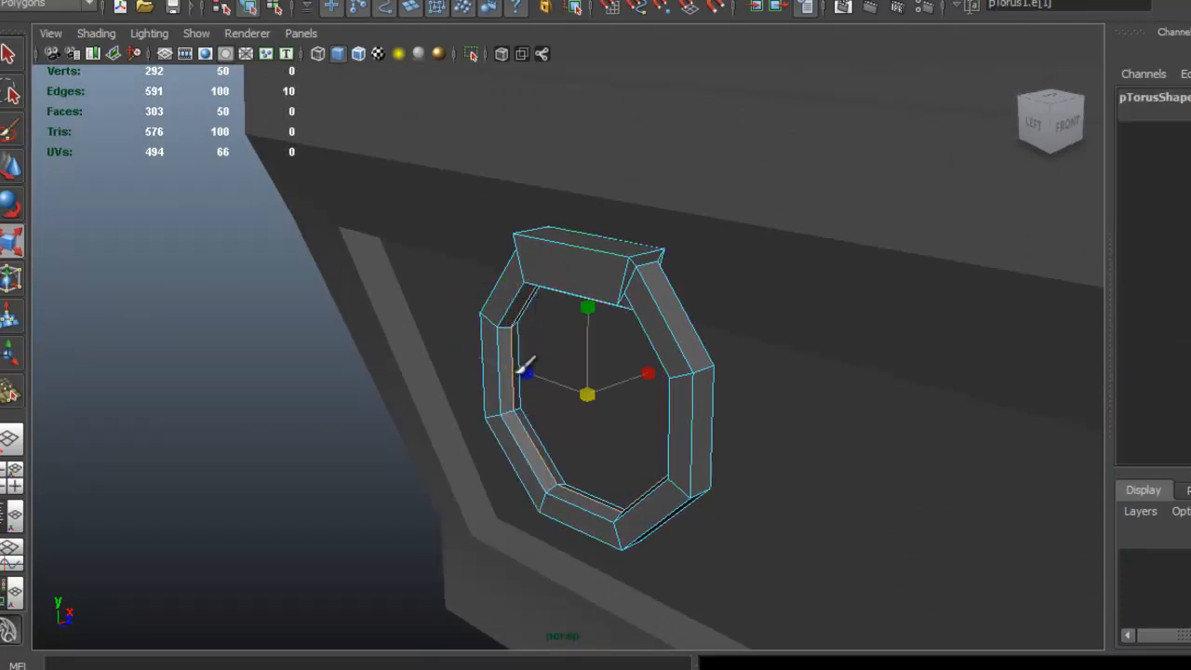
{"action": "left_click", "coordinate": [404, 10]}
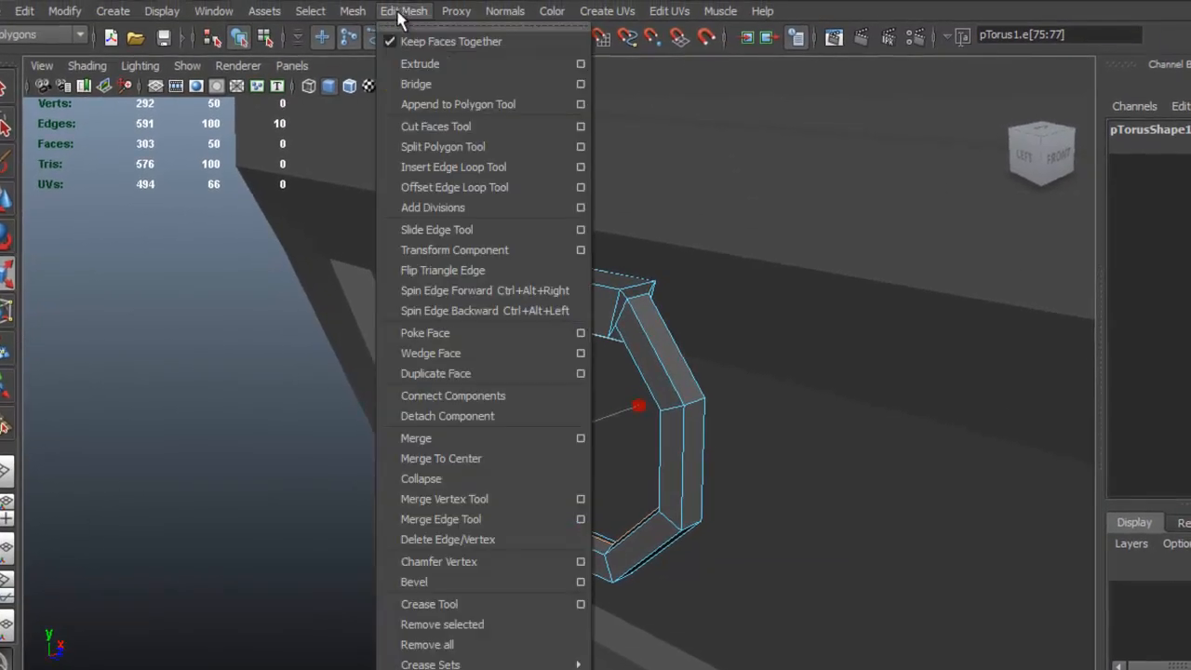
{"action": "left_click", "coordinate": [496, 539]}
{"action": "left_click_drag", "start_coordinate": [479, 400], "coordinate": [710, 229], "text": "alt"}
{"action": "right_click_drag", "start_coordinate": [698, 233], "coordinate": [774, 201]}
{"action": "left_click", "coordinate": [728, 235]}
Rotate the chest lid open about its back edge, undoing the first rotation and repeating it.
{"action": "right_click_drag", "start_coordinate": [726, 238], "coordinate": [456, 278], "text": "alt"}
{"action": "left_click_drag", "start_coordinate": [409, 265], "coordinate": [559, 252], "text": "alt"}
{"action": "middle_click_drag", "start_coordinate": [759, 284], "coordinate": [893, 352], "text": "alt"}
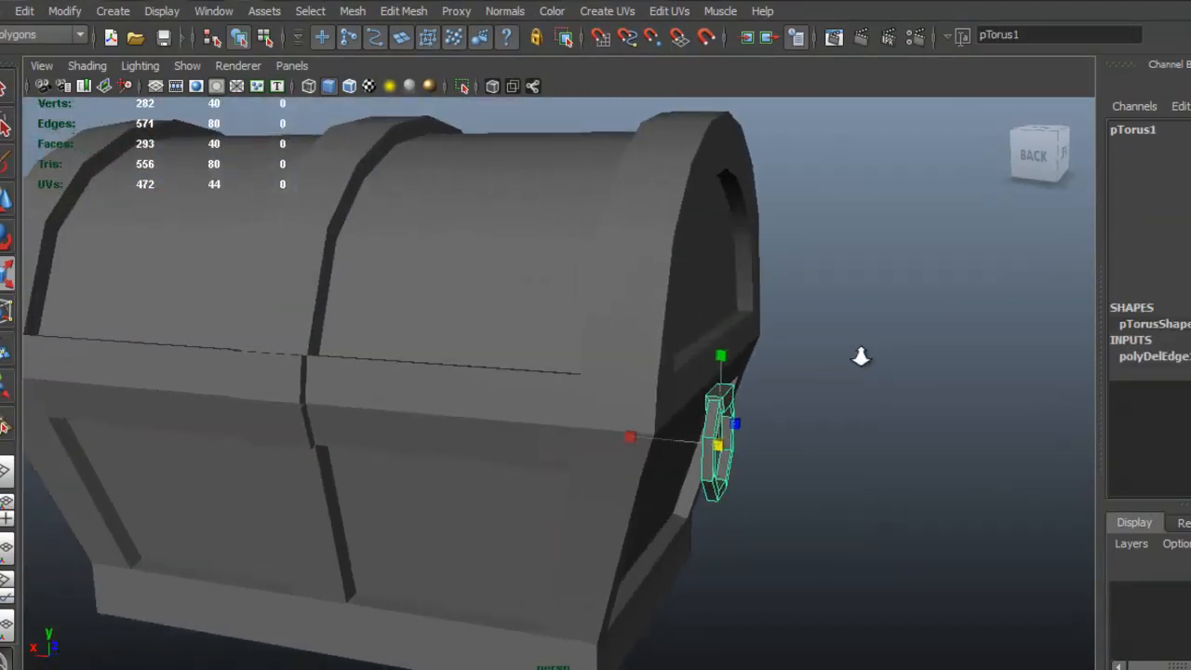
{"action": "right_click_drag", "start_coordinate": [897, 356], "coordinate": [760, 332], "text": "alt"}
{"action": "left_click", "coordinate": [642, 274]}
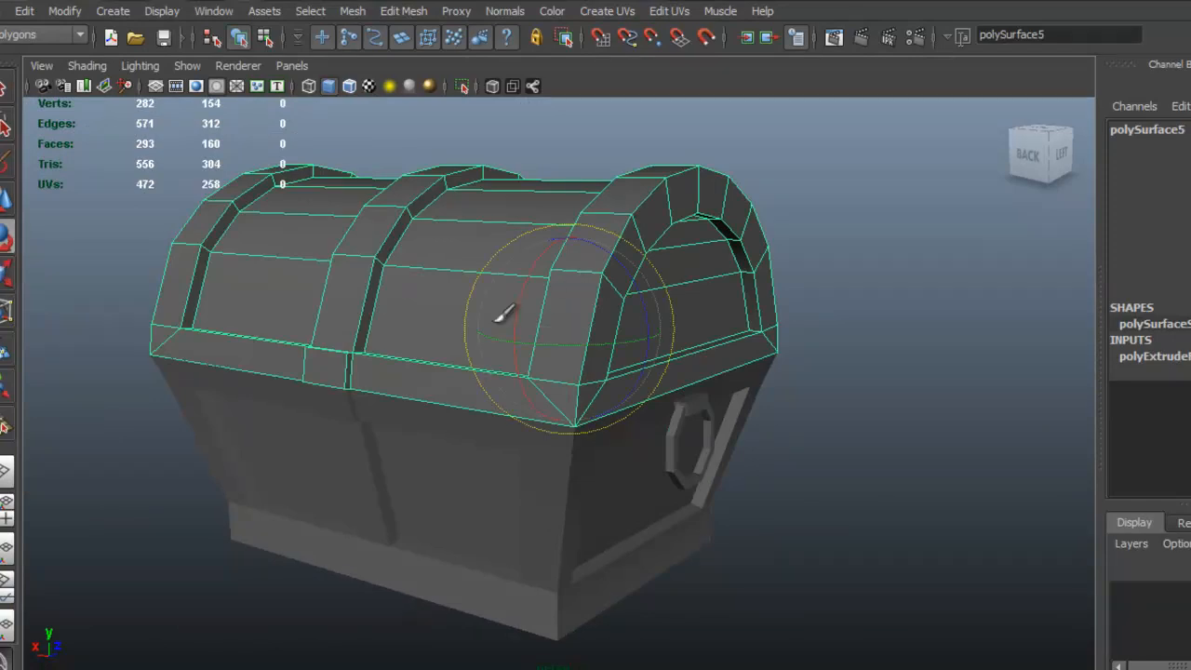
{"action": "left_click_drag", "start_coordinate": [523, 296], "coordinate": [557, 256]}
{"action": "key", "text": "ctrl+z"}
{"action": "right_click_drag", "start_coordinate": [665, 268], "coordinate": [540, 277], "text": "alt"}
{"action": "left_click_drag", "start_coordinate": [535, 272], "coordinate": [561, 245]}
{"action": "left_click", "coordinate": [848, 253]}
{"action": "left_click_drag", "start_coordinate": [848, 253], "coordinate": [604, 375], "text": "alt"}
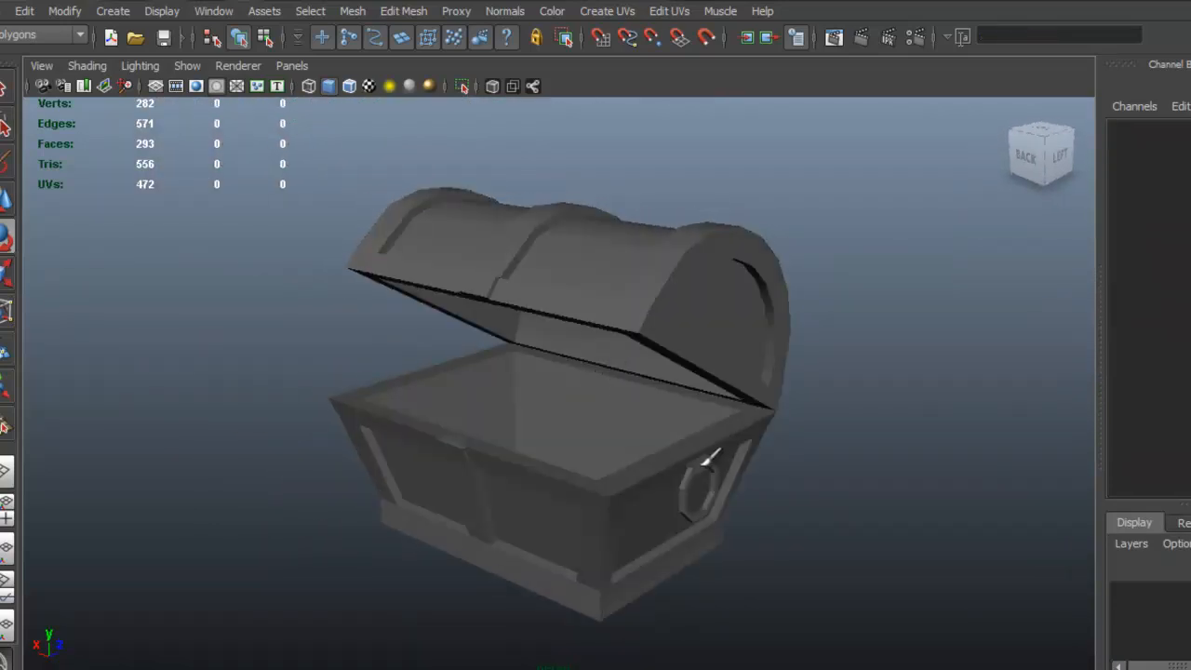
Duplicate the ring handle and move the copy along X to the opposite end of the chest body.
{"action": "left_click", "coordinate": [642, 456]}
{"action": "left_click_drag", "start_coordinate": [607, 463], "coordinate": [684, 465], "text": "alt"}
{"action": "right_click_drag", "start_coordinate": [684, 465], "coordinate": [777, 505], "text": "alt"}
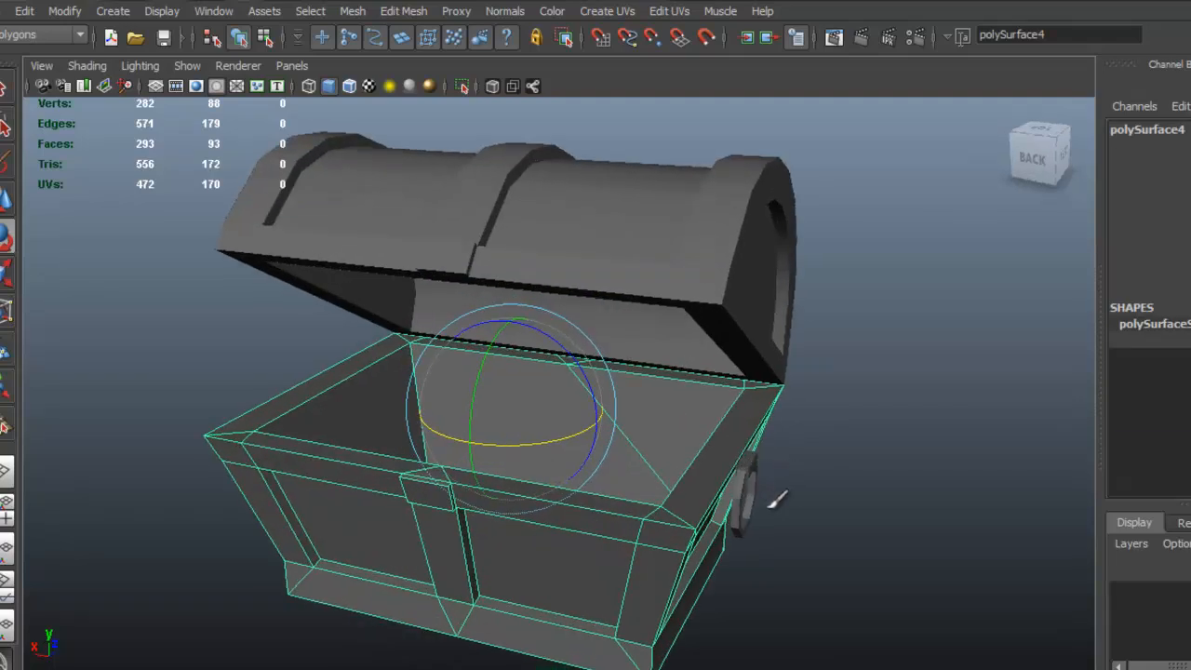
{"action": "left_click", "coordinate": [767, 500]}
{"action": "left_click", "coordinate": [763, 503]}
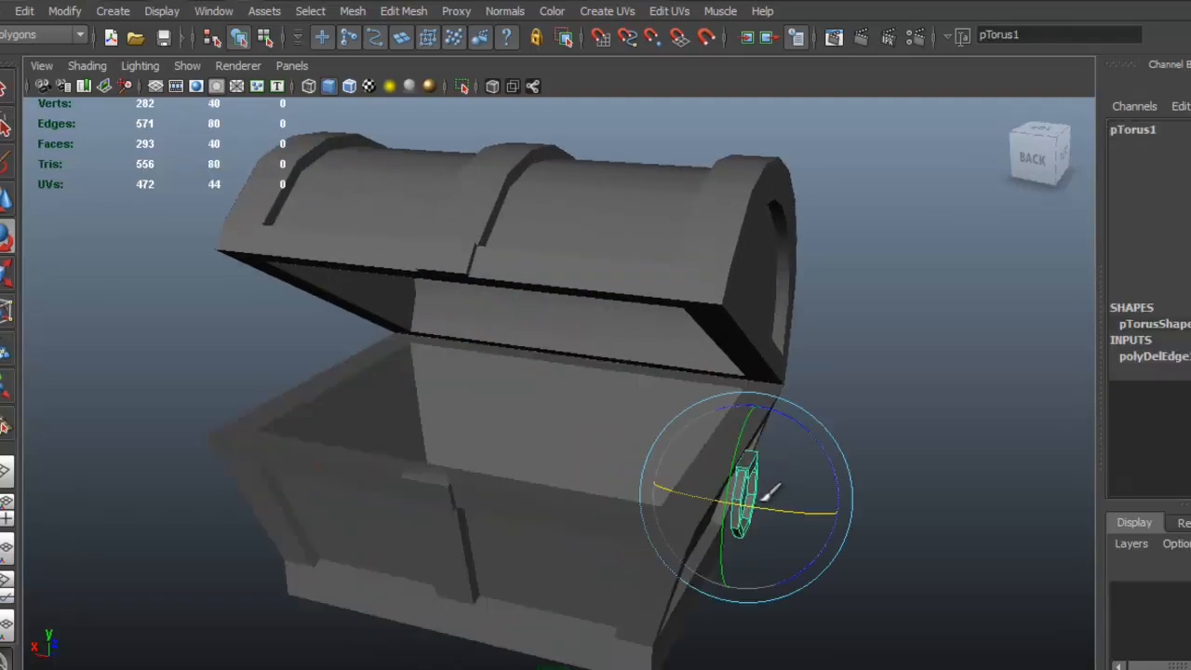
{"action": "key", "text": "w"}
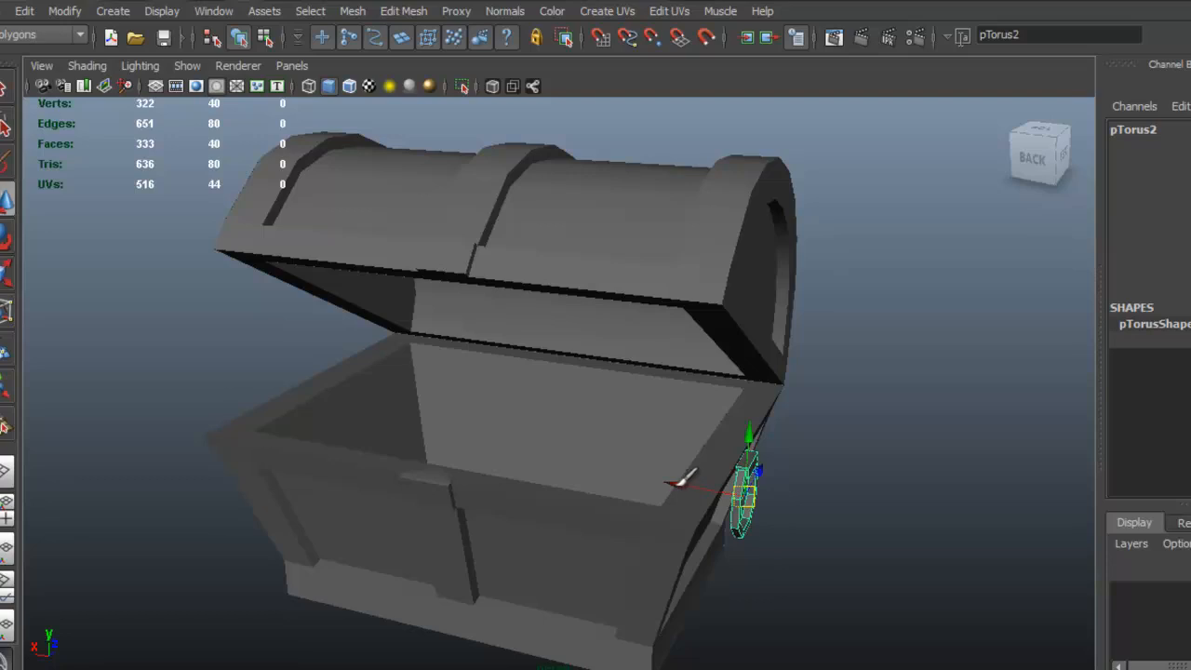
{"action": "left_click_drag", "start_coordinate": [262, 361], "coordinate": [358, 427], "text": "alt"}
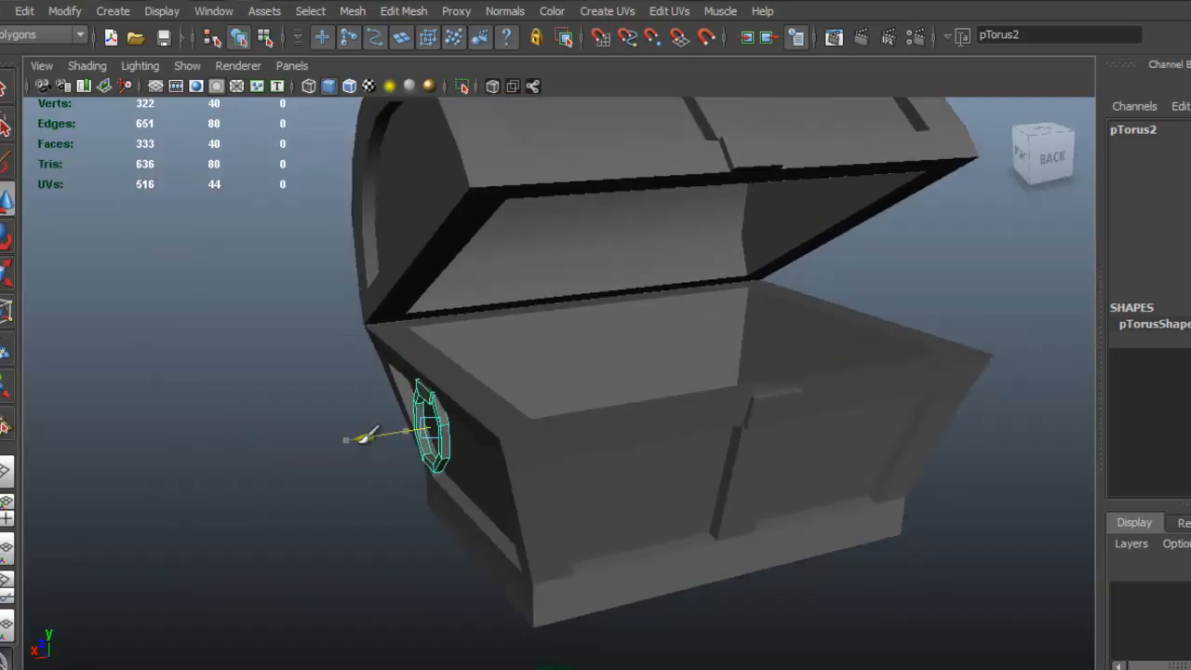
Tilt the copied ring to match the slope of the end panel and shift it against the panel.
{"action": "left_click_drag", "start_coordinate": [504, 476], "coordinate": [499, 443], "text": "alt"}
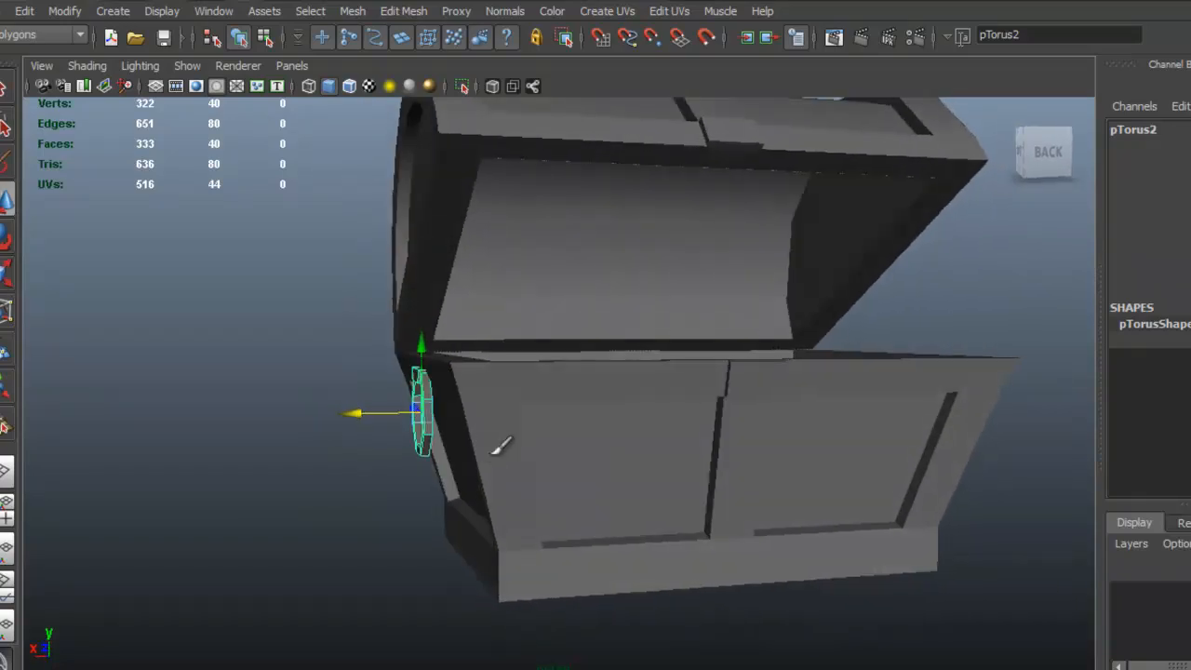
{"action": "key", "text": "e"}
{"action": "left_click_drag", "start_coordinate": [349, 442], "coordinate": [363, 451]}
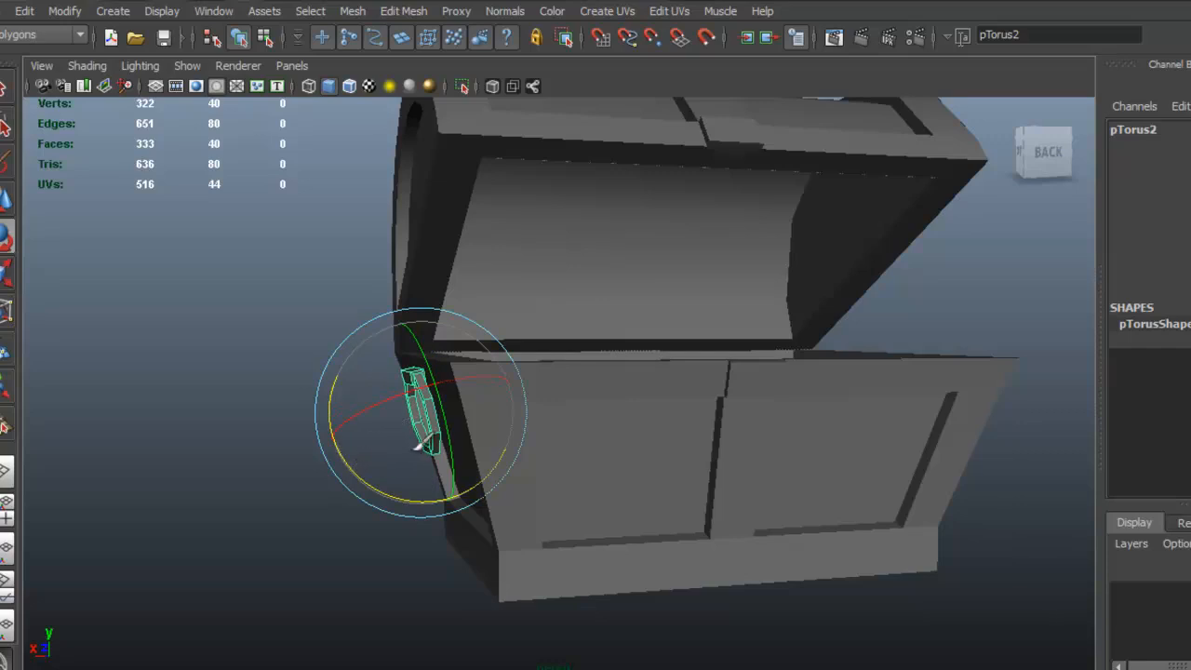
{"action": "scroll", "coordinate": [436, 445], "scroll_direction": "up", "scroll_amount": 3}
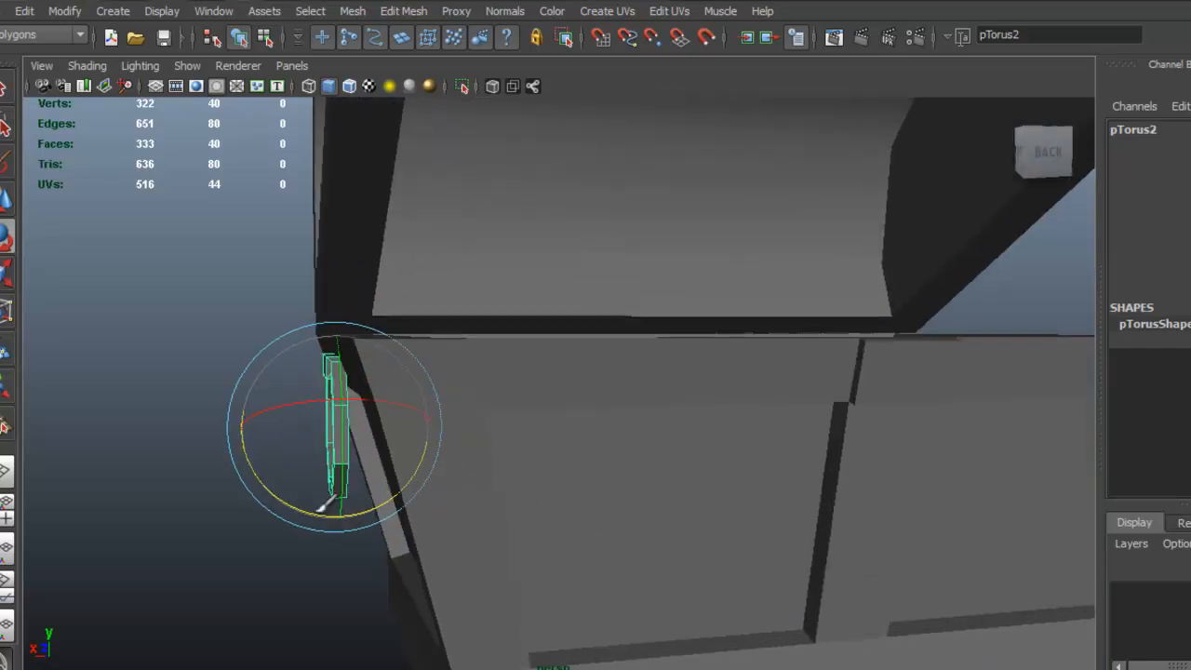
{"action": "left_click_drag", "start_coordinate": [348, 504], "coordinate": [358, 447]}
{"action": "key", "text": "w"}
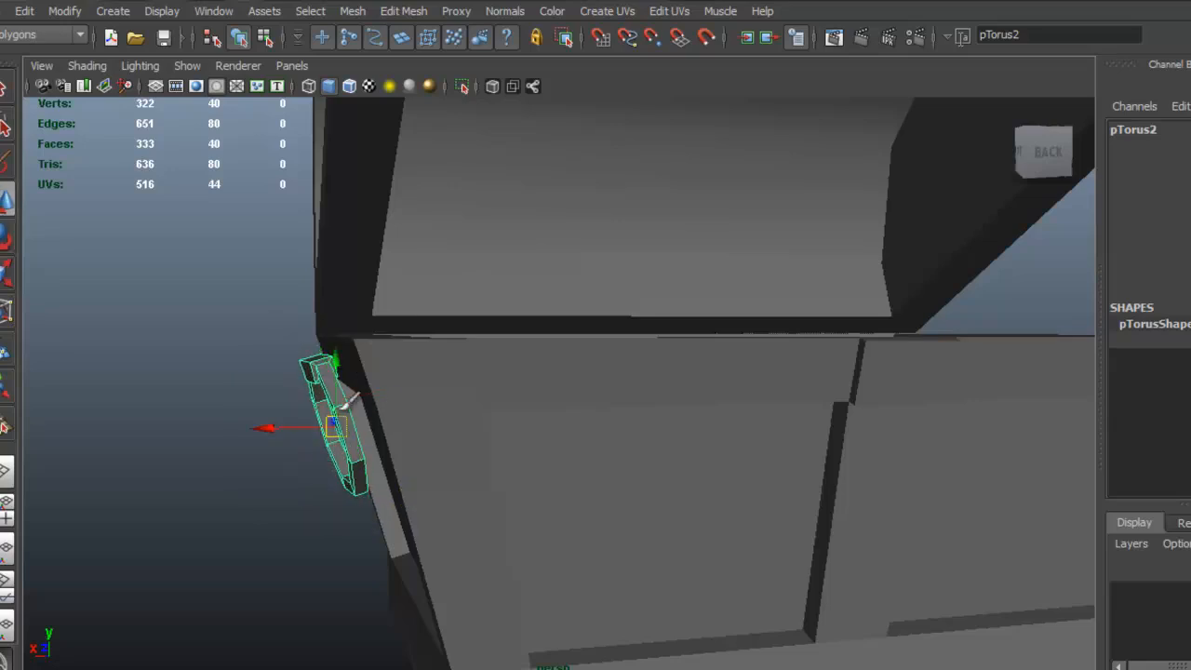
{"action": "left_click", "coordinate": [291, 426]}
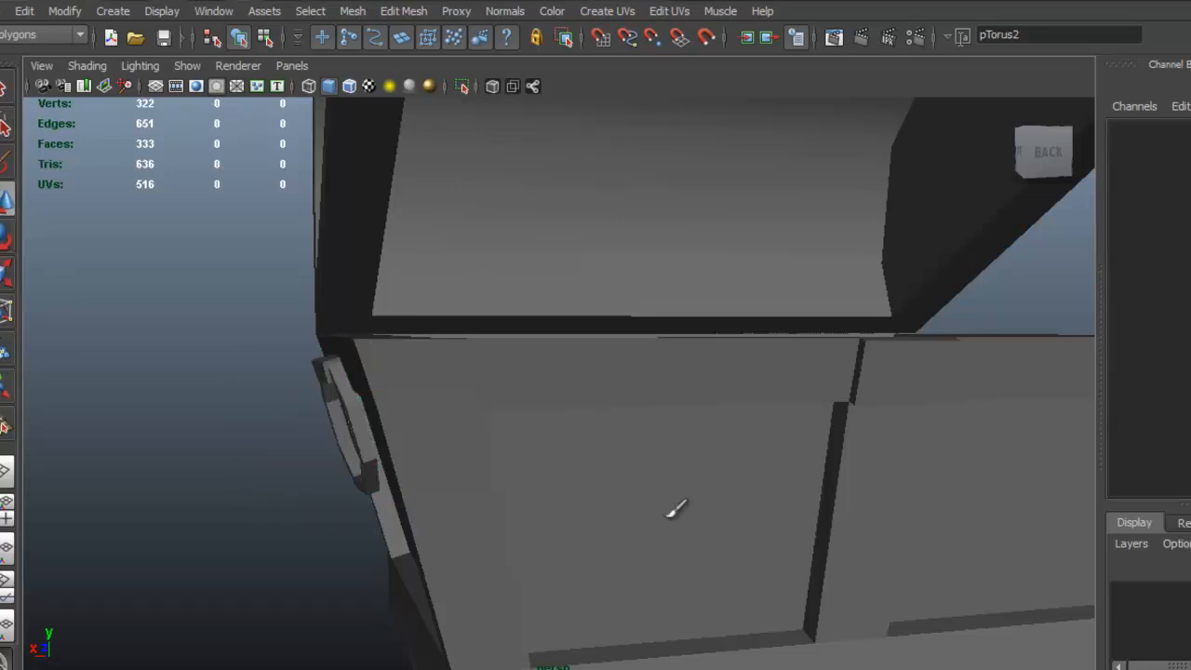
Examine the open chest and both ring handles from several angles with wireframe on shaded switched on.
{"action": "scroll", "coordinate": [420, 418], "scroll_direction": "down", "scroll_amount": 5}
{"action": "left_click_drag", "start_coordinate": [419, 418], "coordinate": [524, 425], "text": "alt"}
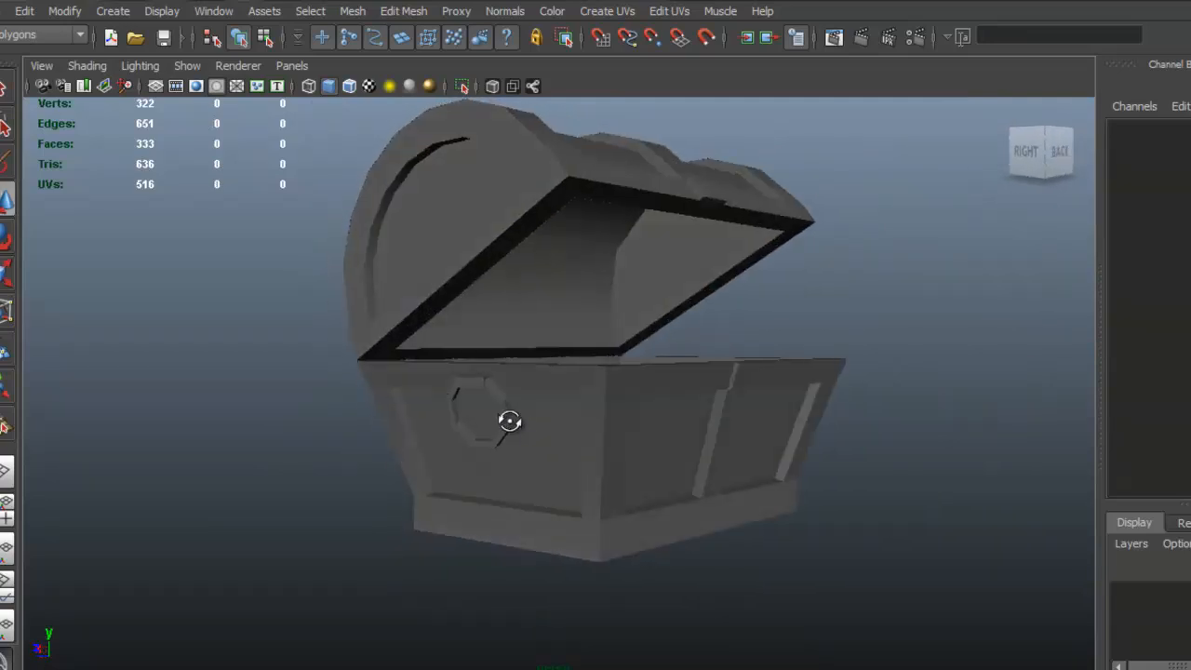
{"action": "left_click_drag", "start_coordinate": [660, 465], "coordinate": [645, 366], "text": "alt"}
{"action": "left_click_drag", "start_coordinate": [572, 317], "coordinate": [503, 261], "text": "alt"}
{"action": "left_click", "coordinate": [549, 290]}
{"action": "left_click", "coordinate": [352, 85]}
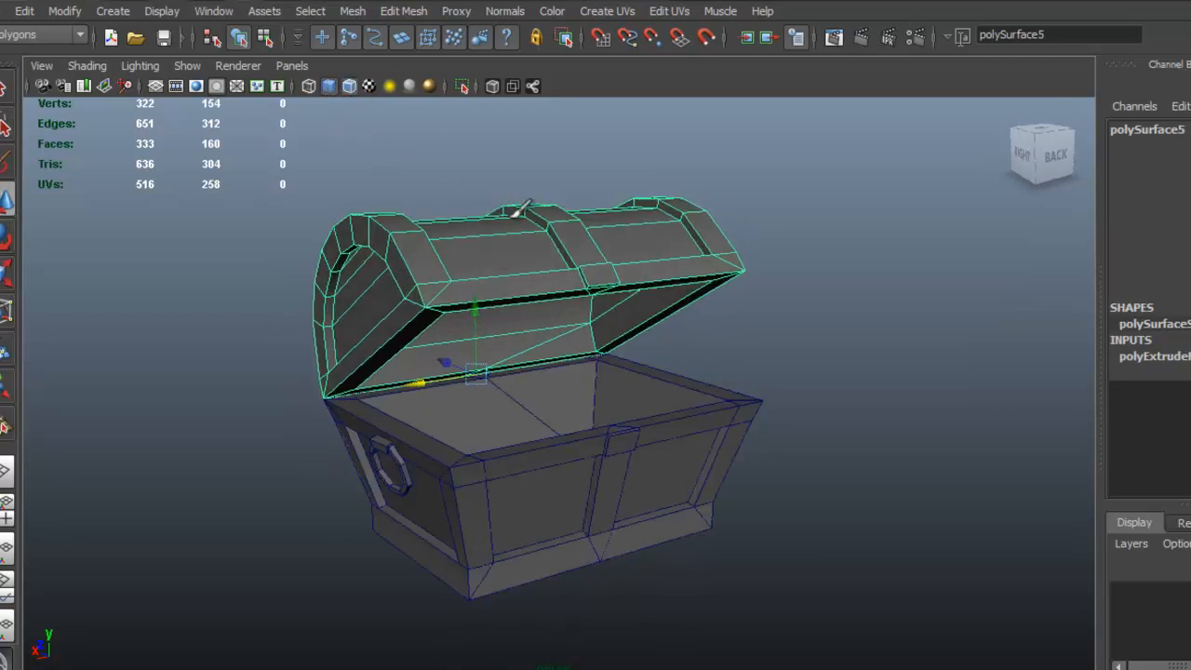
{"action": "left_click_drag", "start_coordinate": [515, 204], "coordinate": [623, 269], "text": "alt"}
{"action": "left_click", "coordinate": [789, 337]}
{"action": "mouse_move", "coordinate": [790, 337]}
{"action": "left_mouse_down", "text": "alt"}
{"action": "mouse_move", "coordinate": [817, 397]}
{"action": "mouse_move", "coordinate": [780, 398]}
{"action": "left_mouse_up", "text": "alt"}
Rotate the lid closed onto the chest body.
{"action": "left_click_drag", "start_coordinate": [609, 300], "coordinate": [530, 298], "text": "alt"}
{"action": "left_click", "coordinate": [577, 289]}
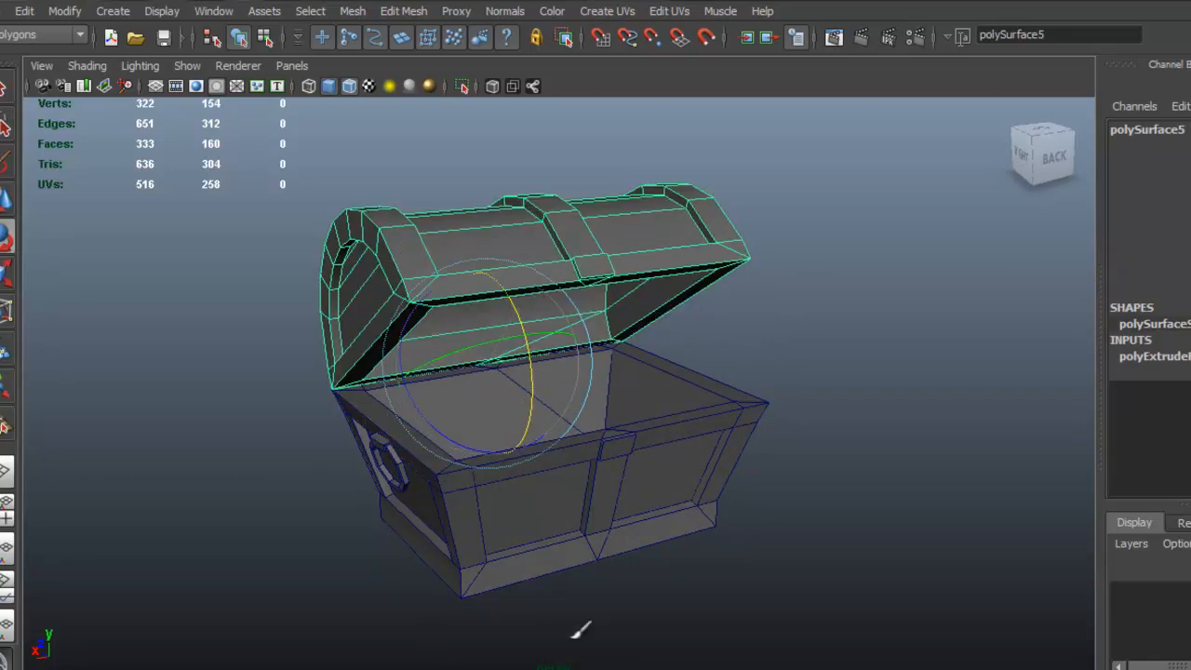
{"action": "left_click", "coordinate": [811, 444]}
{"action": "left_click_drag", "start_coordinate": [835, 474], "coordinate": [841, 465], "text": "alt"}
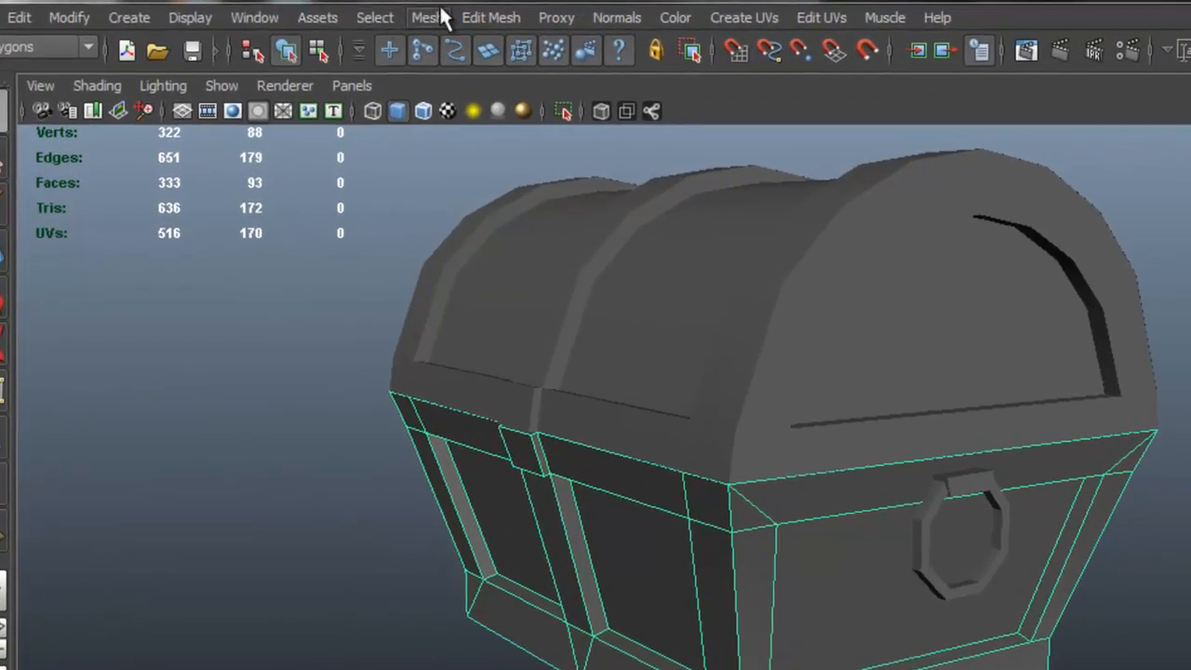
Run Cleanup on the chest body, selecting matching polygons for faces with more than 4 sides, and inspect the base strip.
{"action": "left_click", "coordinate": [365, 11]}
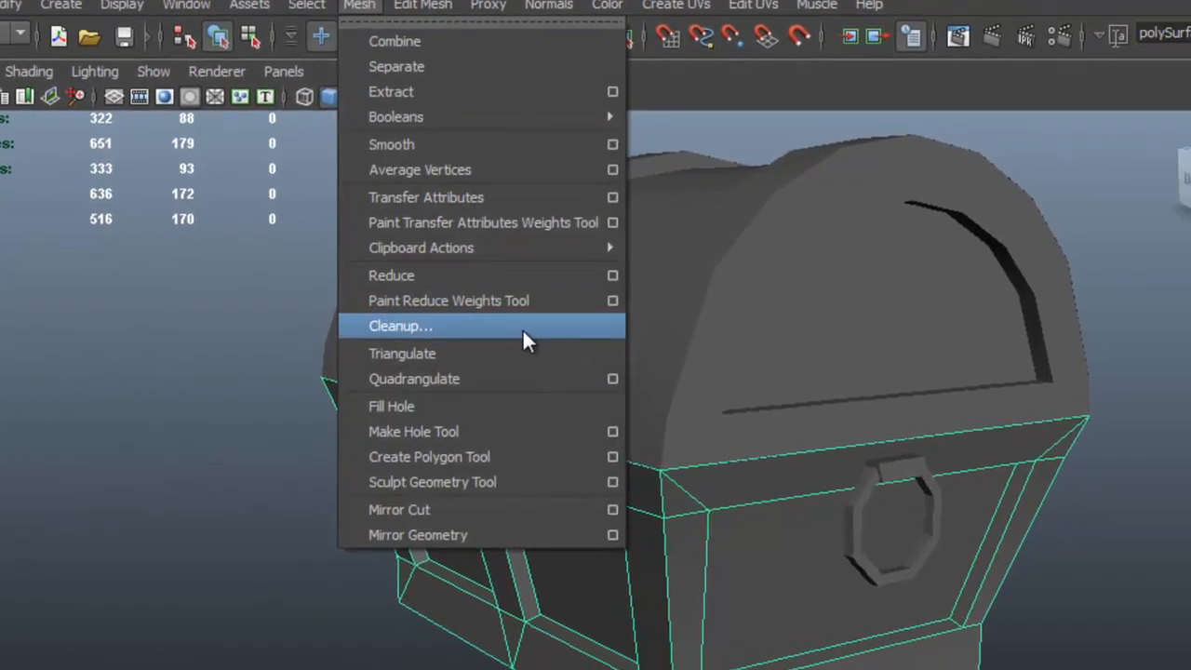
{"action": "left_click", "coordinate": [558, 341]}
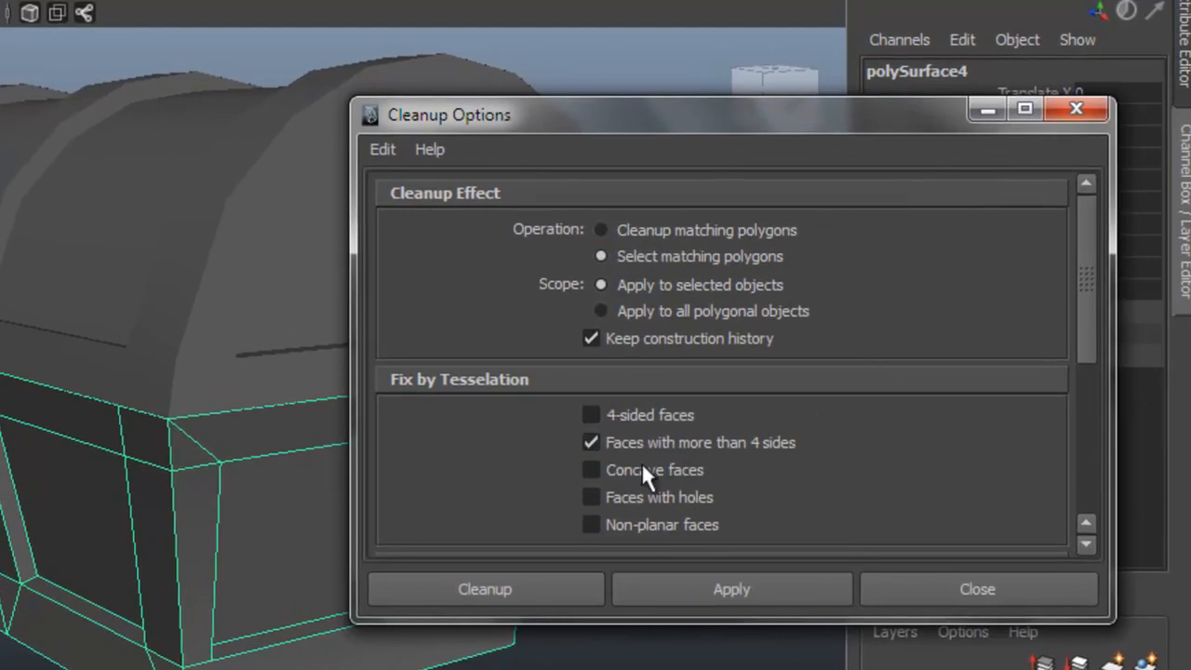
{"action": "left_click", "coordinate": [553, 579]}
{"action": "left_click_drag", "start_coordinate": [434, 571], "coordinate": [498, 473], "text": "alt"}
{"action": "right_click_drag", "start_coordinate": [499, 472], "coordinate": [520, 510], "text": "alt"}
{"action": "middle_click_drag", "start_coordinate": [507, 505], "coordinate": [483, 400], "text": "alt"}
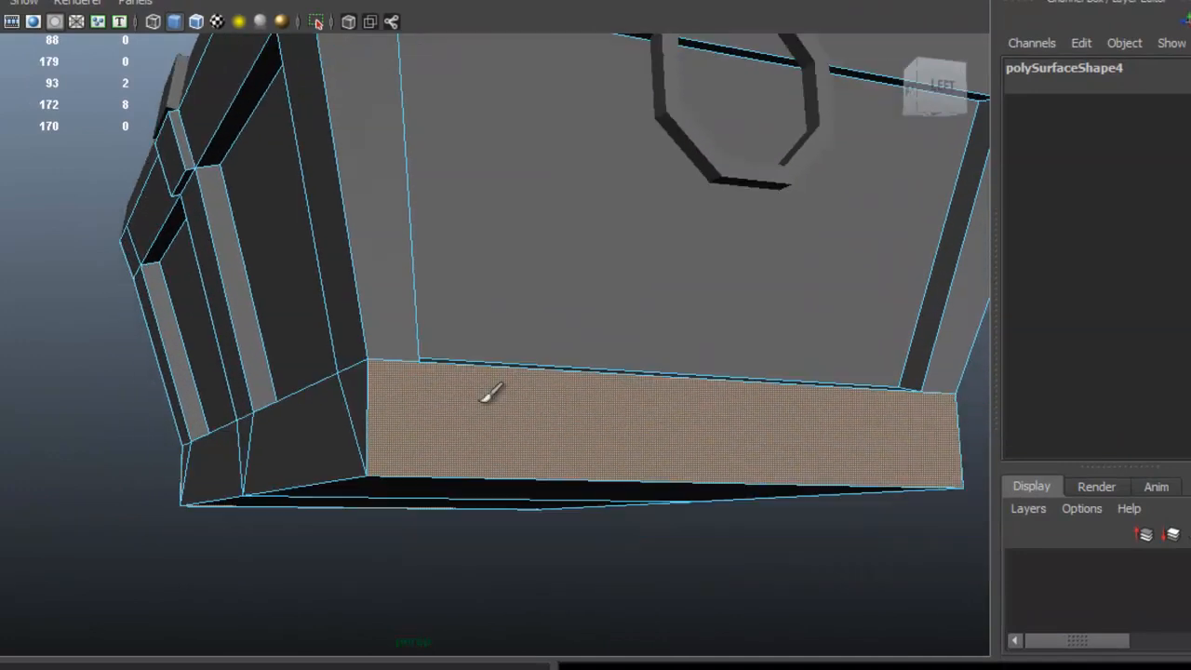
{"action": "left_click_drag", "start_coordinate": [490, 393], "coordinate": [426, 388], "text": "alt"}
Connect the base strip's bottom corner vertex to the nearest lower panel corner vertex on the body's left end.
{"action": "right_click_drag", "start_coordinate": [326, 322], "coordinate": [333, 434]}
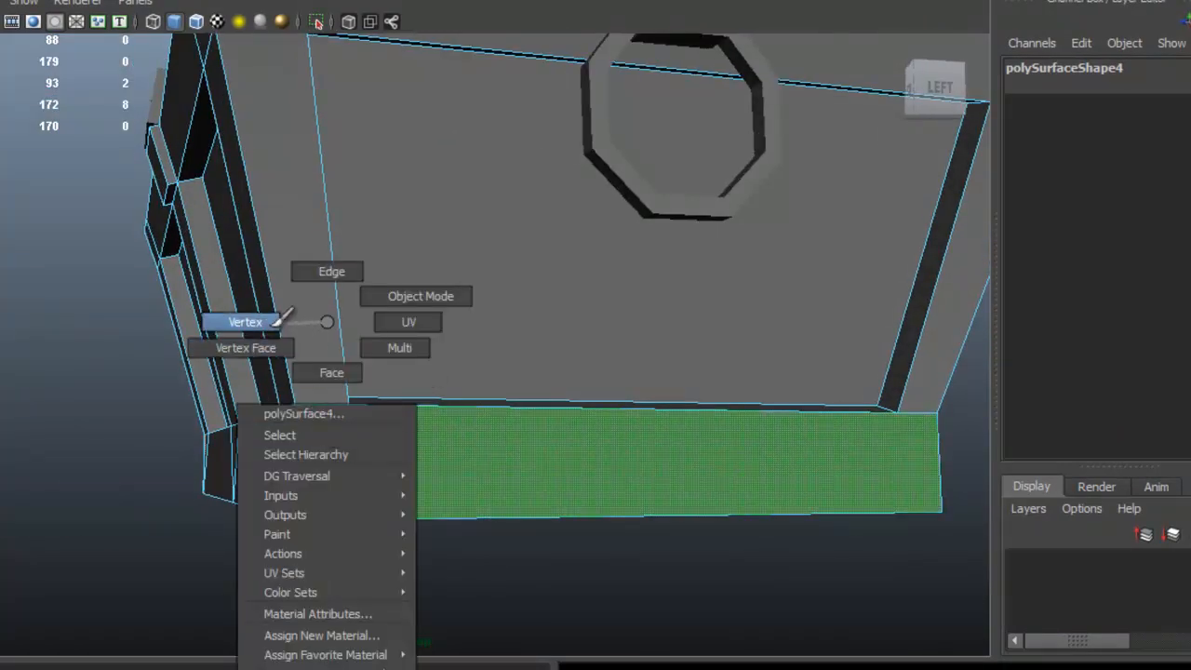
{"action": "right_click_drag", "start_coordinate": [279, 319], "coordinate": [279, 319]}
{"action": "left_click", "coordinate": [293, 518]}
{"action": "left_click_drag", "start_coordinate": [256, 467], "coordinate": [173, 491], "text": "alt"}
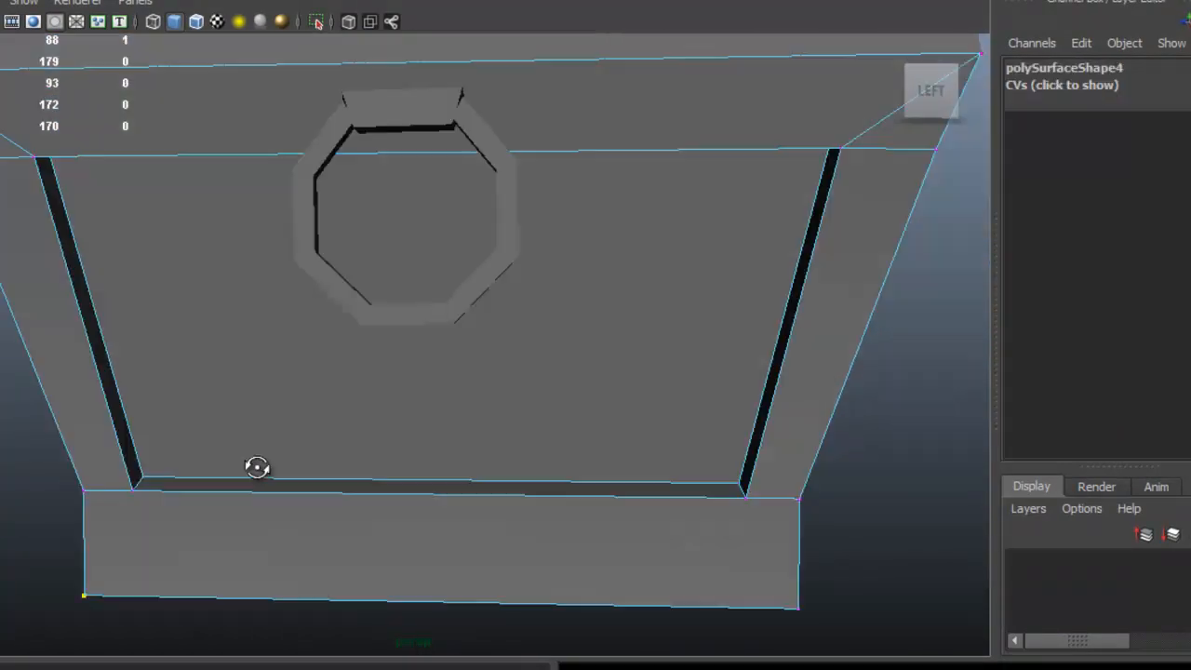
{"action": "left_click", "coordinate": [142, 484], "text": "shift"}
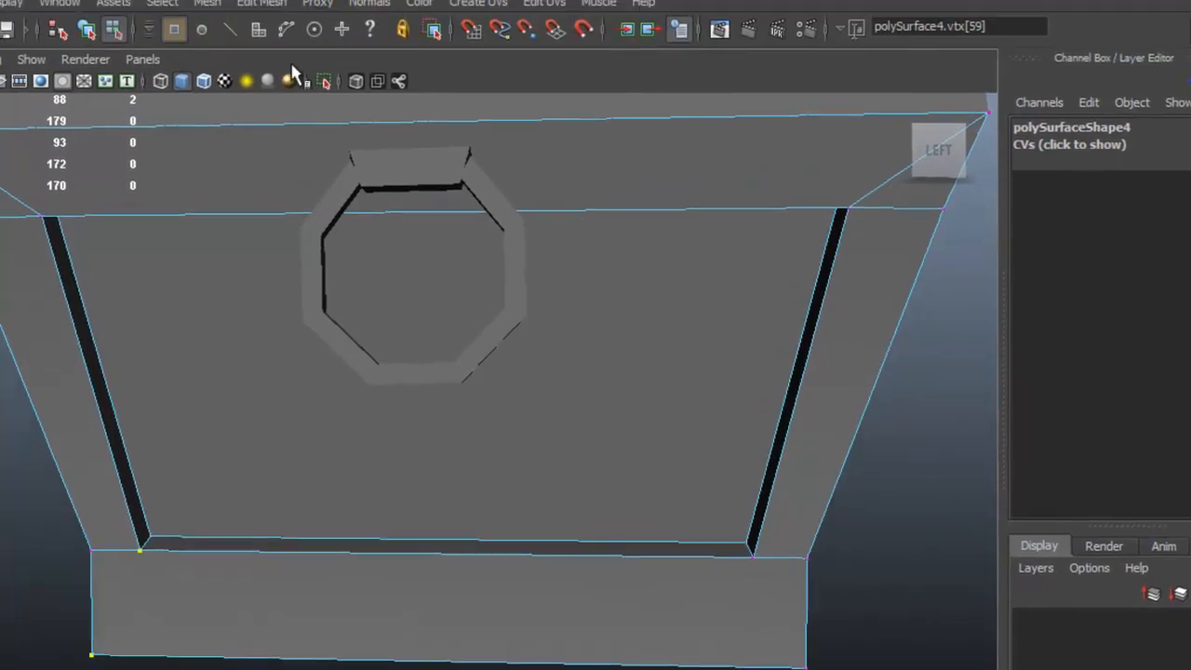
{"action": "left_click", "coordinate": [264, 18]}
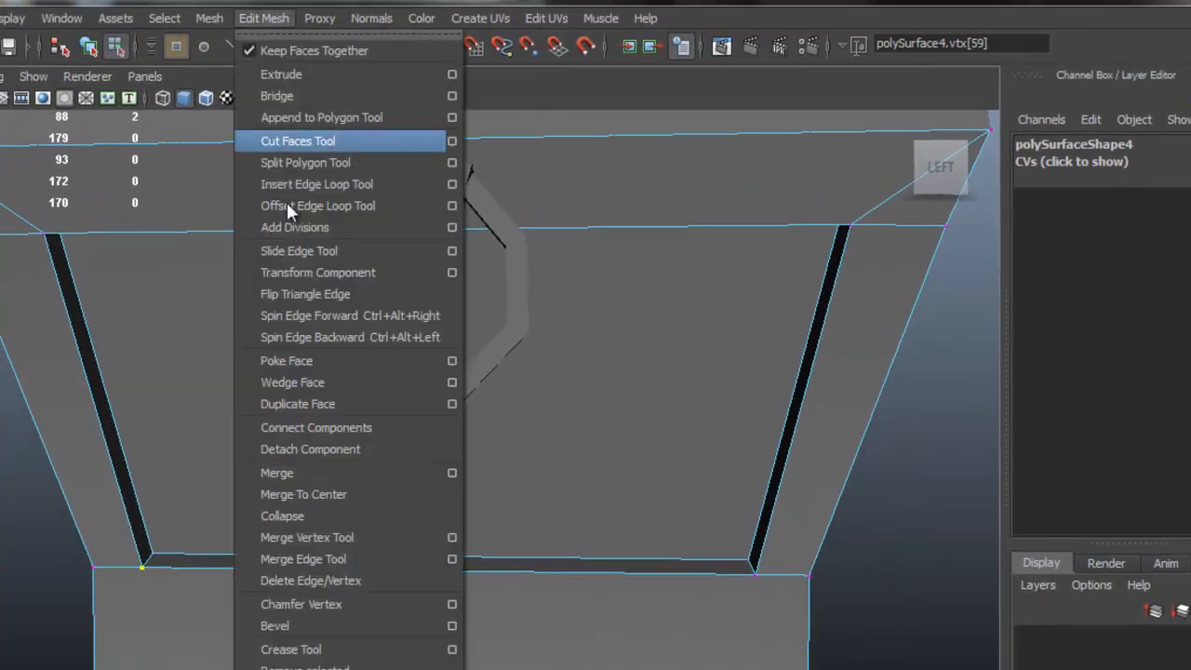
{"action": "left_click", "coordinate": [395, 427]}
Connect the bottom corner and nearest panel corner vertices at the three remaining corners of the two end base strips.
{"action": "middle_click_drag", "start_coordinate": [664, 532], "coordinate": [762, 495], "text": "alt"}
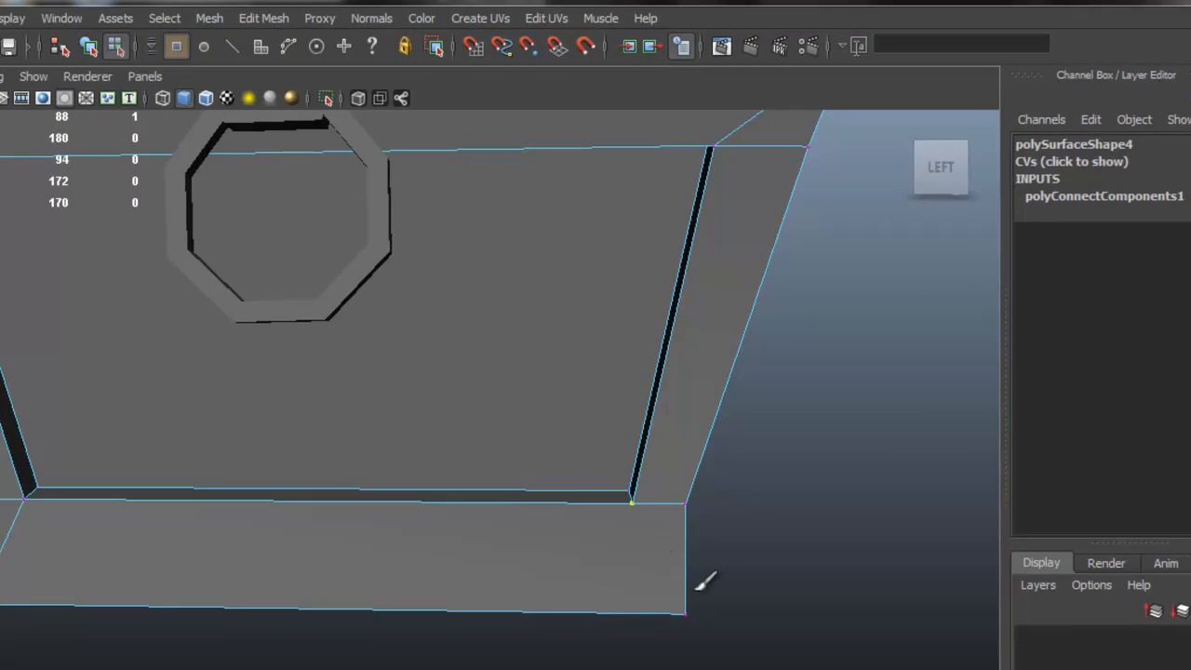
{"action": "key", "text": "g"}
{"action": "right_click_drag", "start_coordinate": [697, 496], "coordinate": [498, 417], "text": "alt"}
{"action": "left_click_drag", "start_coordinate": [498, 418], "coordinate": [670, 452], "text": "alt"}
{"action": "right_click_drag", "start_coordinate": [670, 452], "coordinate": [686, 514], "text": "alt"}
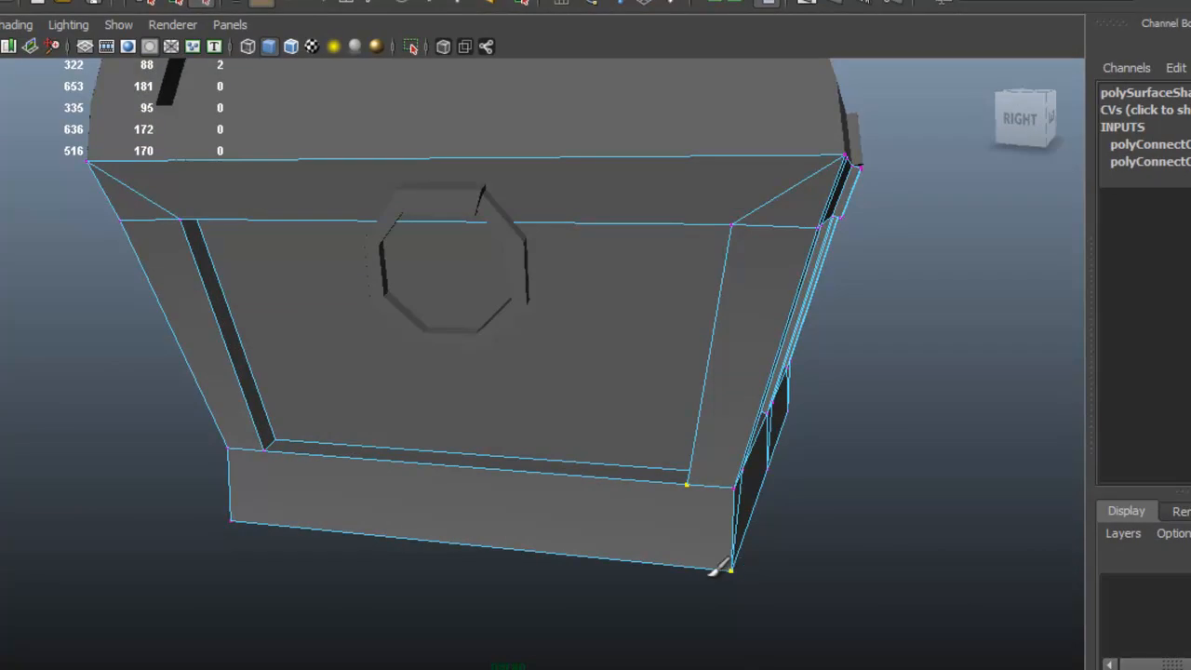
{"action": "key", "text": "g"}
{"action": "left_click_drag", "start_coordinate": [399, 481], "coordinate": [535, 476], "text": "alt"}
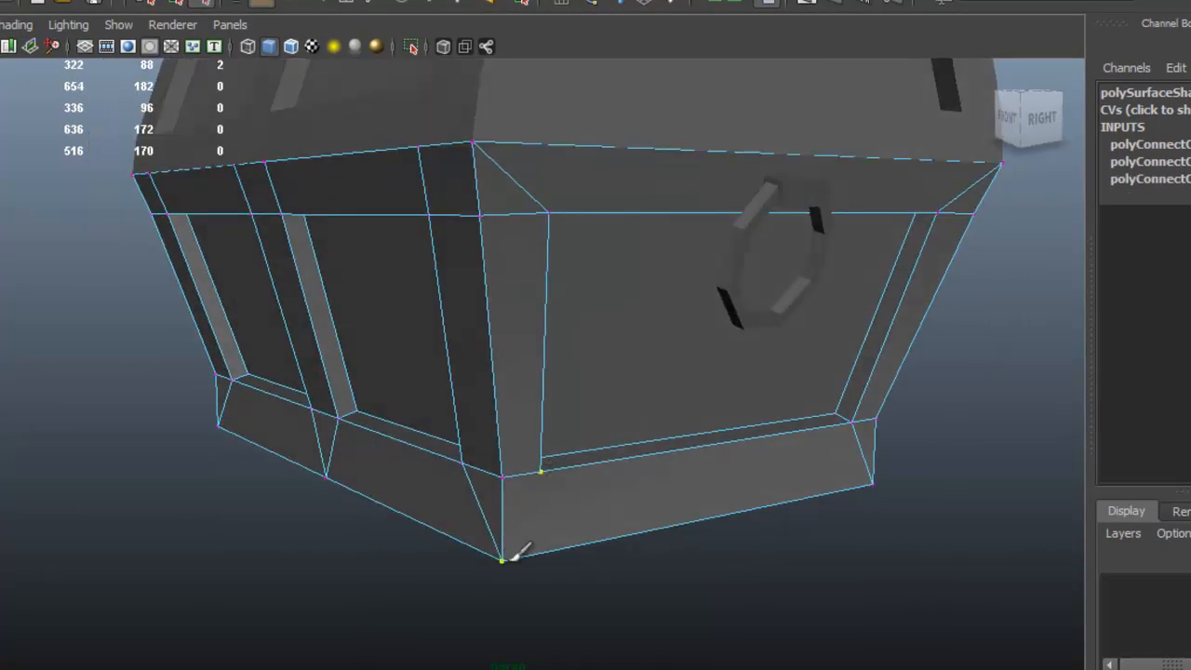
{"action": "key", "text": "g"}
Return to object mode and select the chest's lid, body and both ring handles together.
{"action": "mouse_move", "coordinate": [685, 439]}
{"action": "left_mouse_down", "text": "alt"}
{"action": "mouse_move", "coordinate": [497, 375]}
{"action": "mouse_move", "coordinate": [596, 362]}
{"action": "mouse_move", "coordinate": [619, 369]}
{"action": "mouse_move", "coordinate": [420, 378]}
{"action": "mouse_move", "coordinate": [606, 399]}
{"action": "mouse_move", "coordinate": [159, 399]}
{"action": "mouse_move", "coordinate": [314, 417]}
{"action": "mouse_move", "coordinate": [672, 423]}
{"action": "left_mouse_up", "text": "alt"}
{"action": "right_click_drag", "start_coordinate": [497, 348], "coordinate": [585, 322]}
{"action": "middle_click_drag", "start_coordinate": [599, 314], "coordinate": [566, 381], "text": "alt"}
{"action": "left_click", "coordinate": [680, 483]}
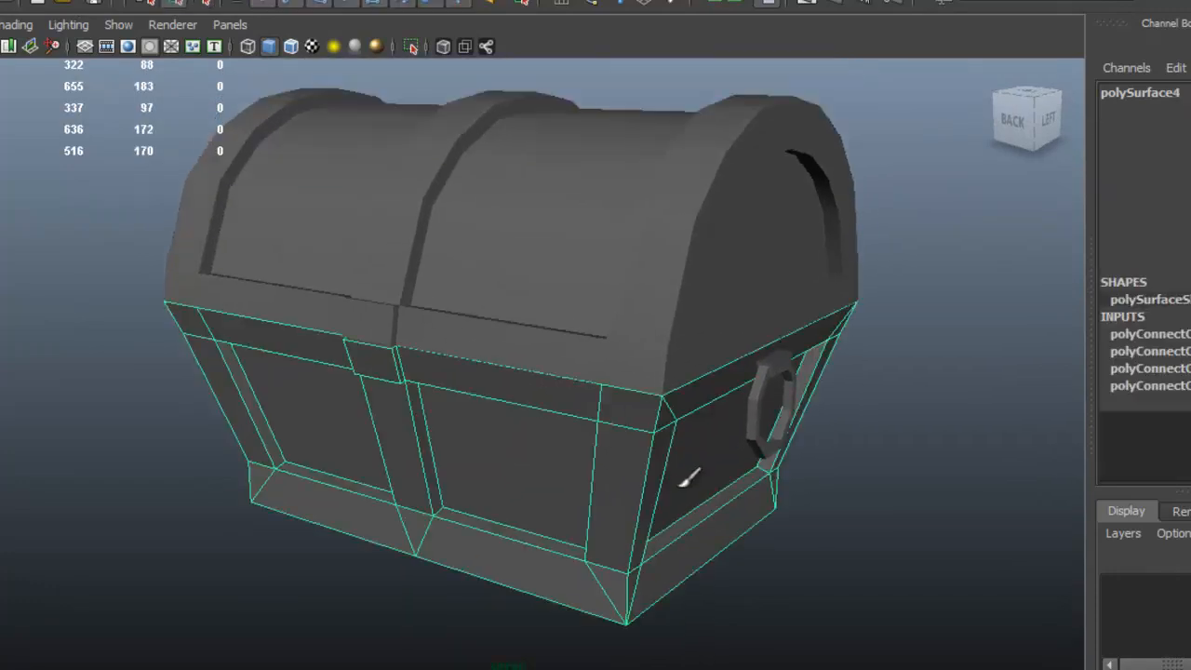
{"action": "left_click_drag", "start_coordinate": [653, 473], "coordinate": [653, 470], "text": "alt"}
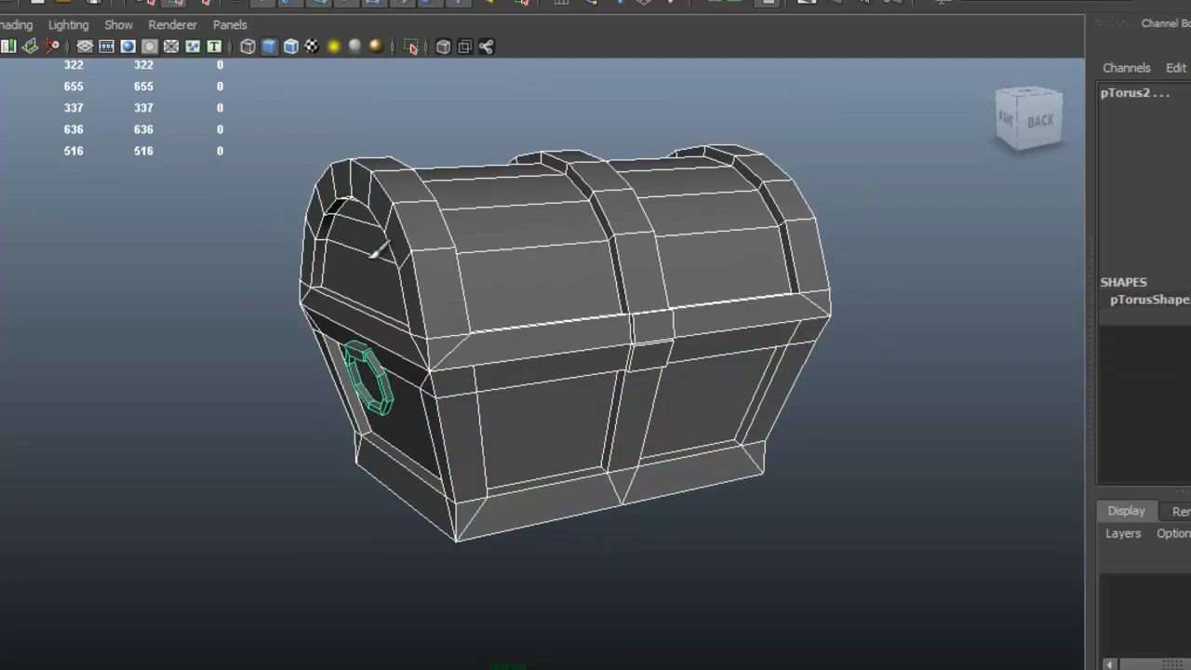
{"action": "left_click_drag", "start_coordinate": [828, 406], "coordinate": [886, 391], "text": "alt"}
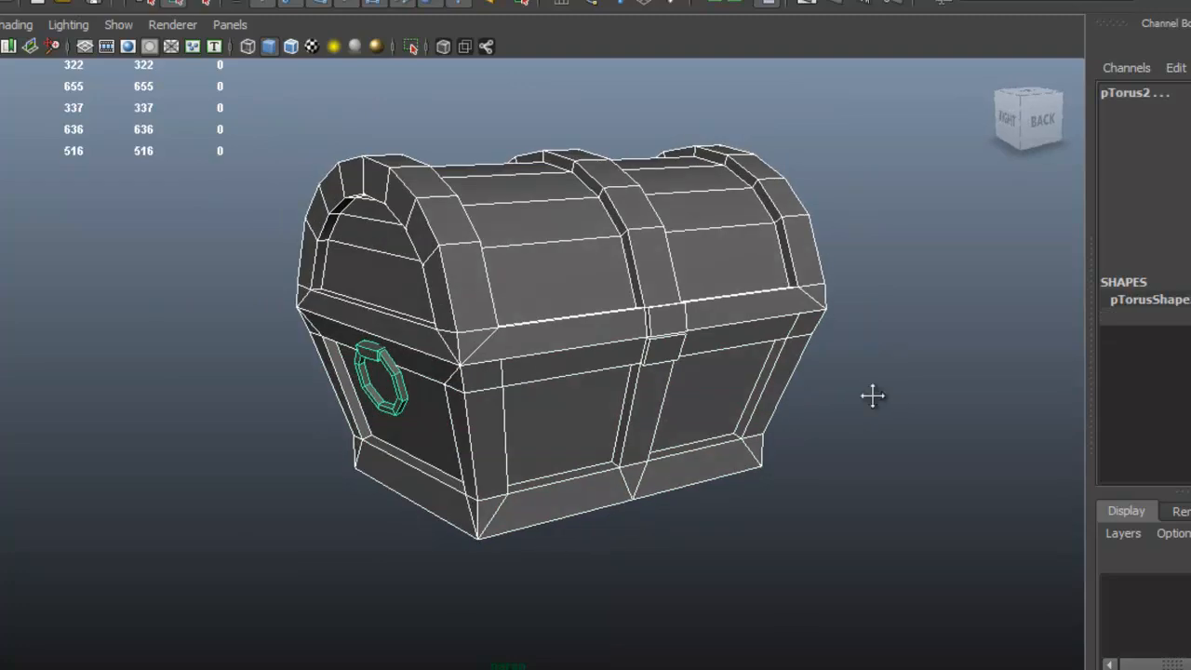
{"action": "middle_click_drag", "start_coordinate": [886, 391], "coordinate": [832, 423], "text": "alt"}
{"action": "left_click_drag", "start_coordinate": [833, 423], "coordinate": [812, 423], "text": "alt"}
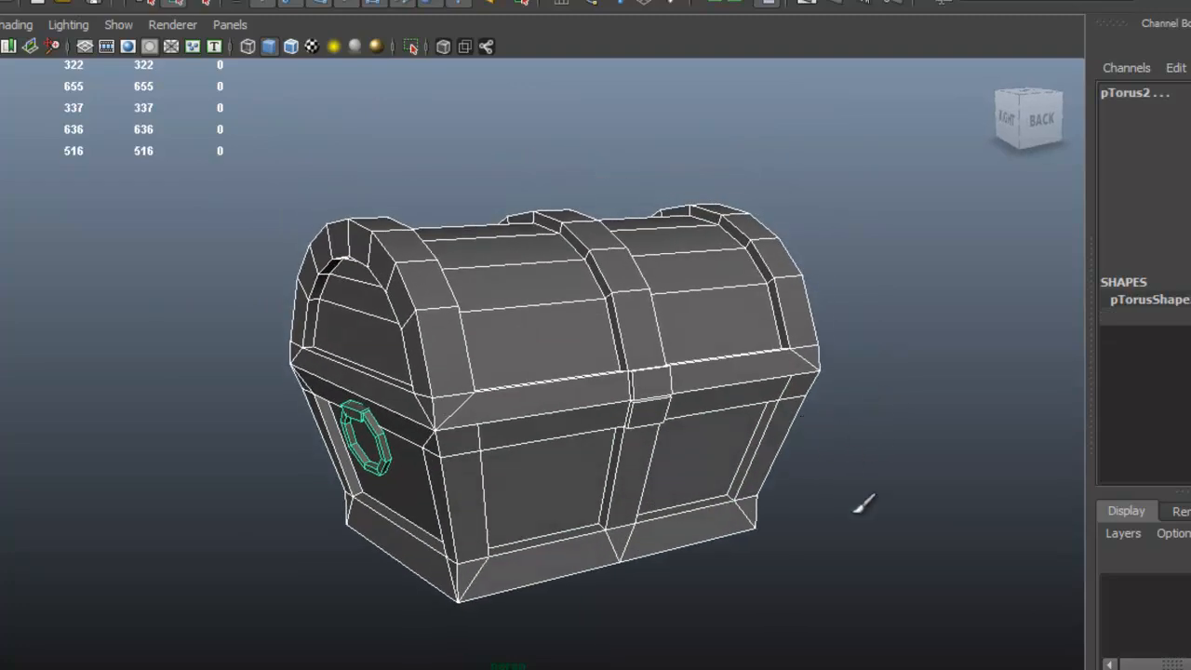